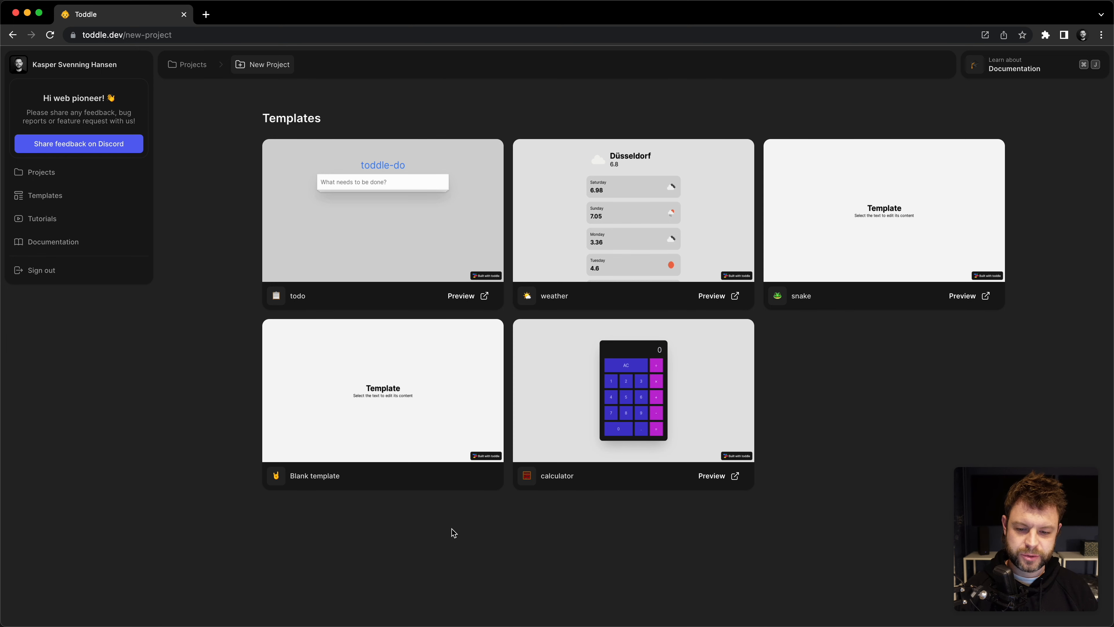
Create a project from the Blank template with the pizza emoji and the name Rental.
left_click(419, 432)
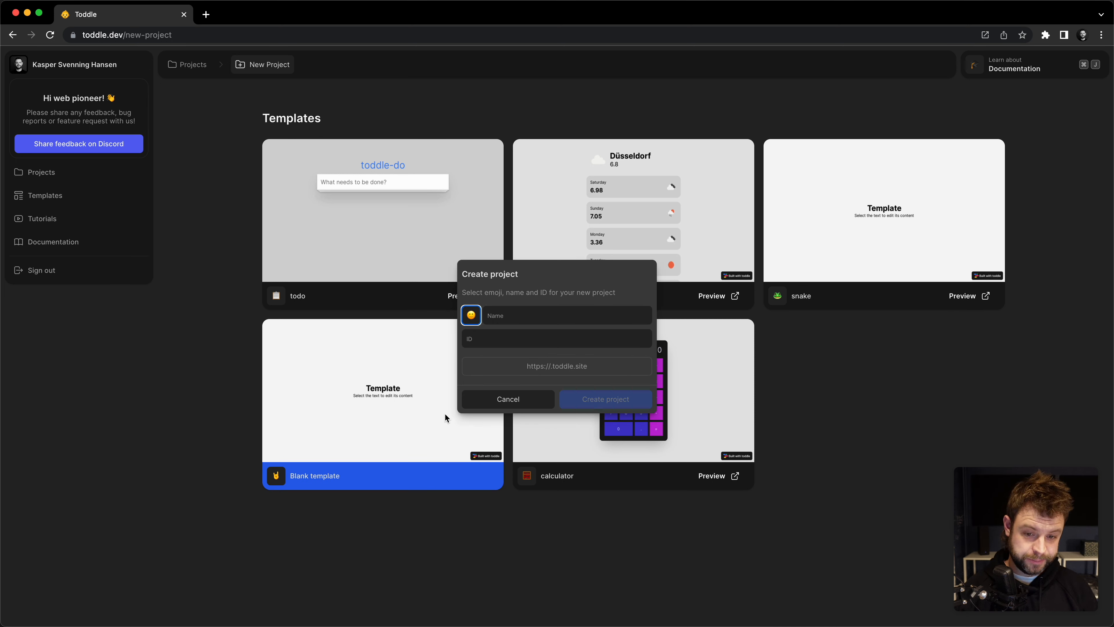
left_click(471, 315)
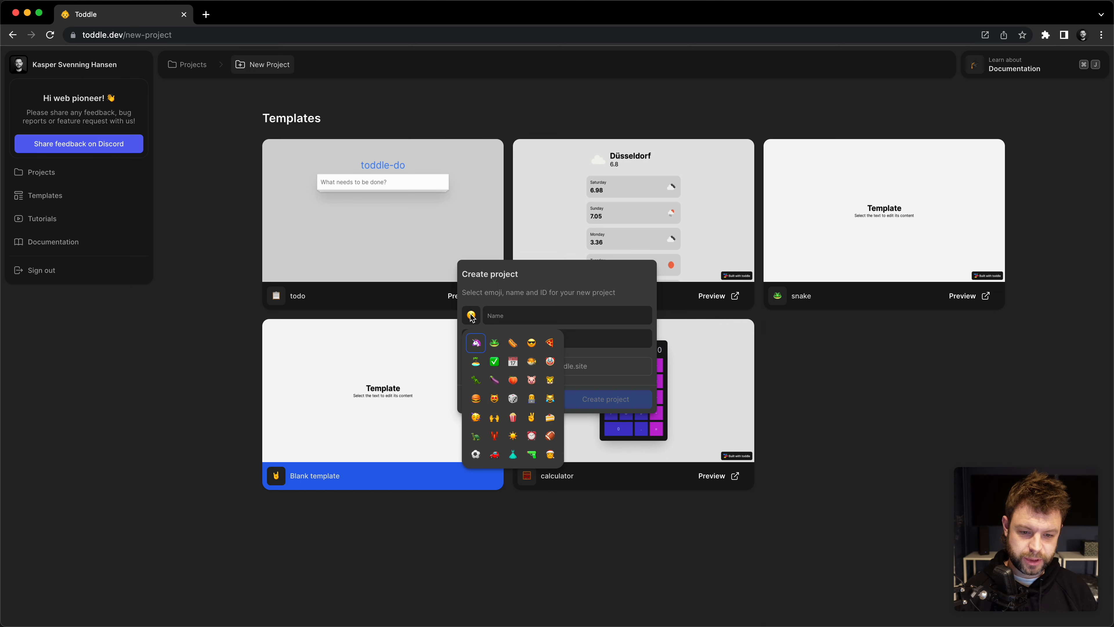
left_click(549, 343)
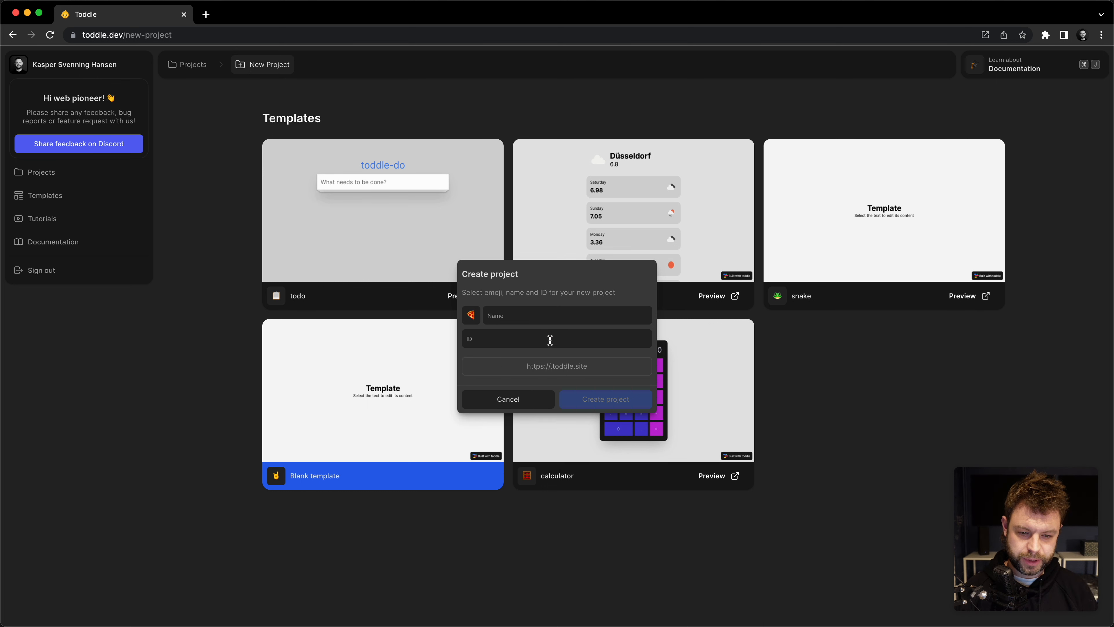
left_click(540, 313)
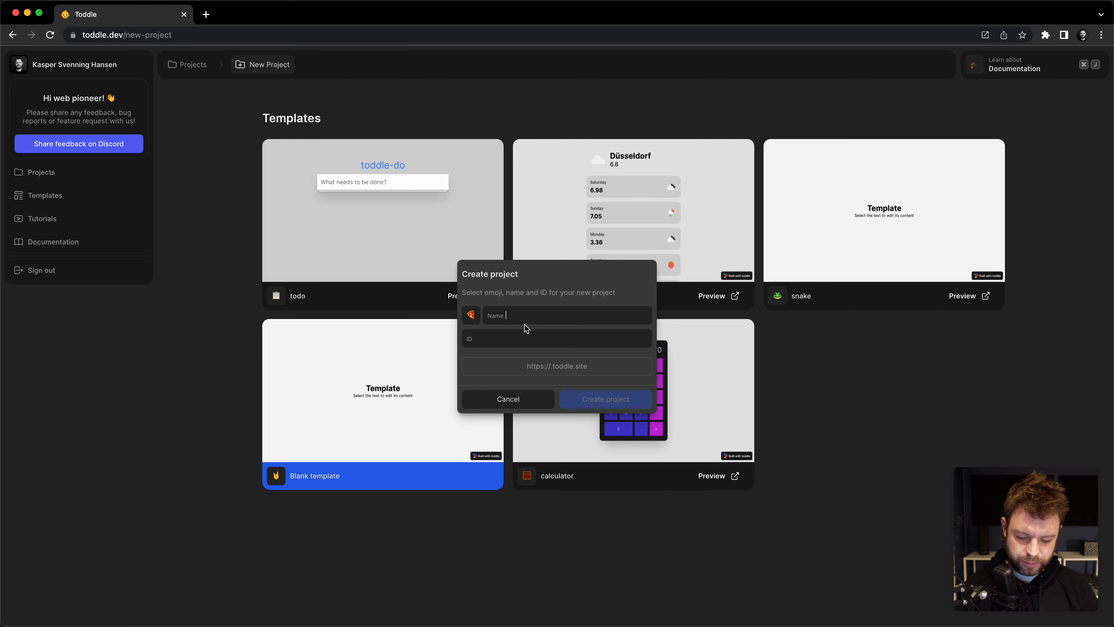
type("Rental")
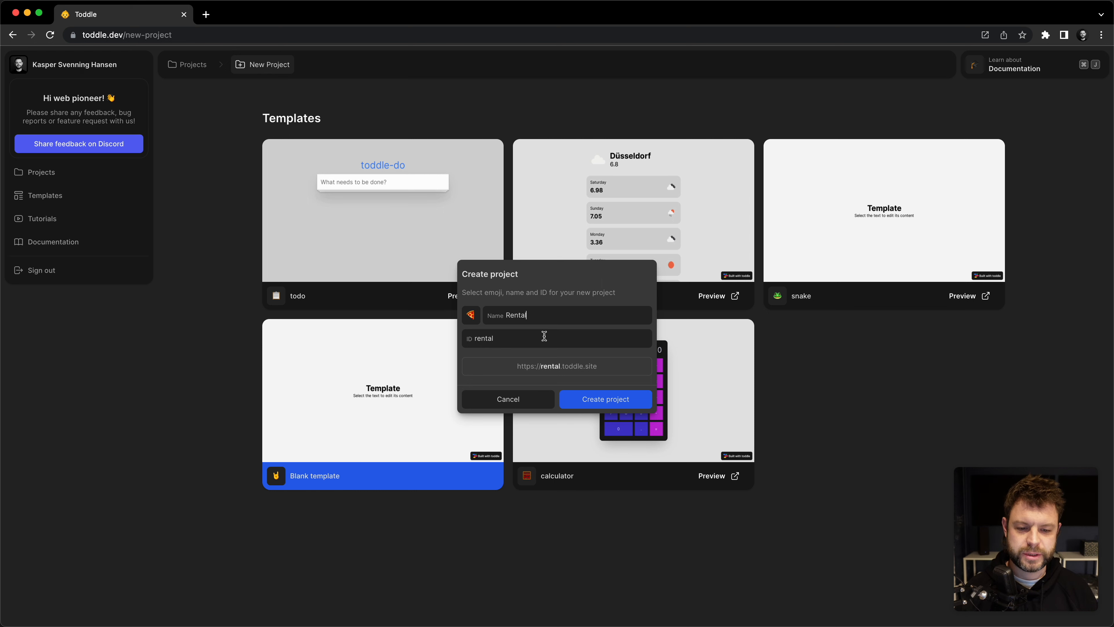
left_click_drag(602, 366, 514, 366)
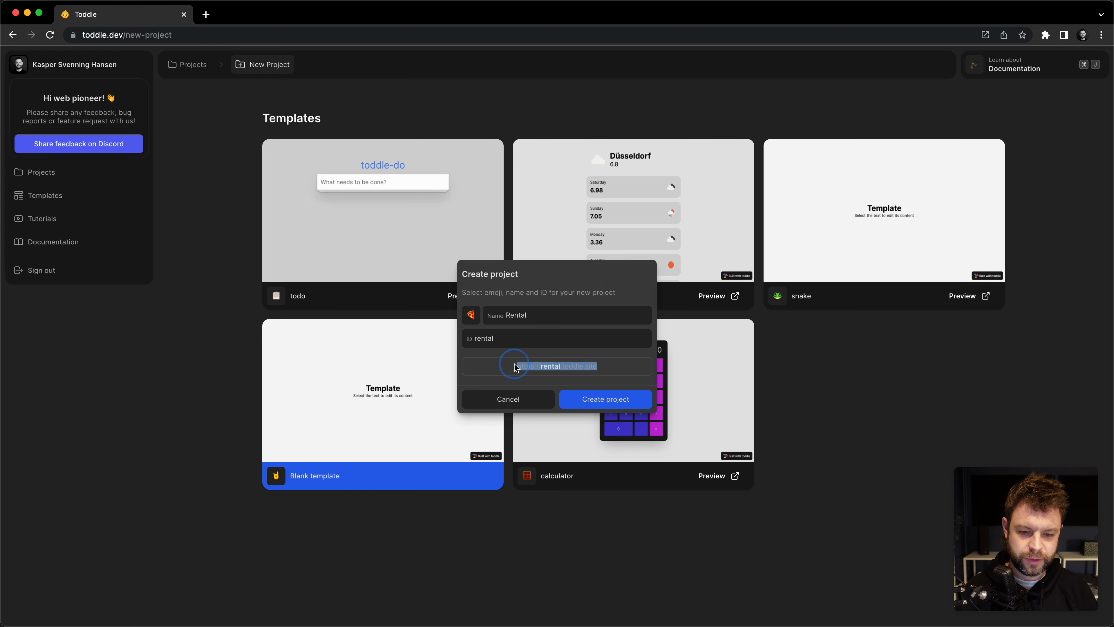
left_click(523, 359)
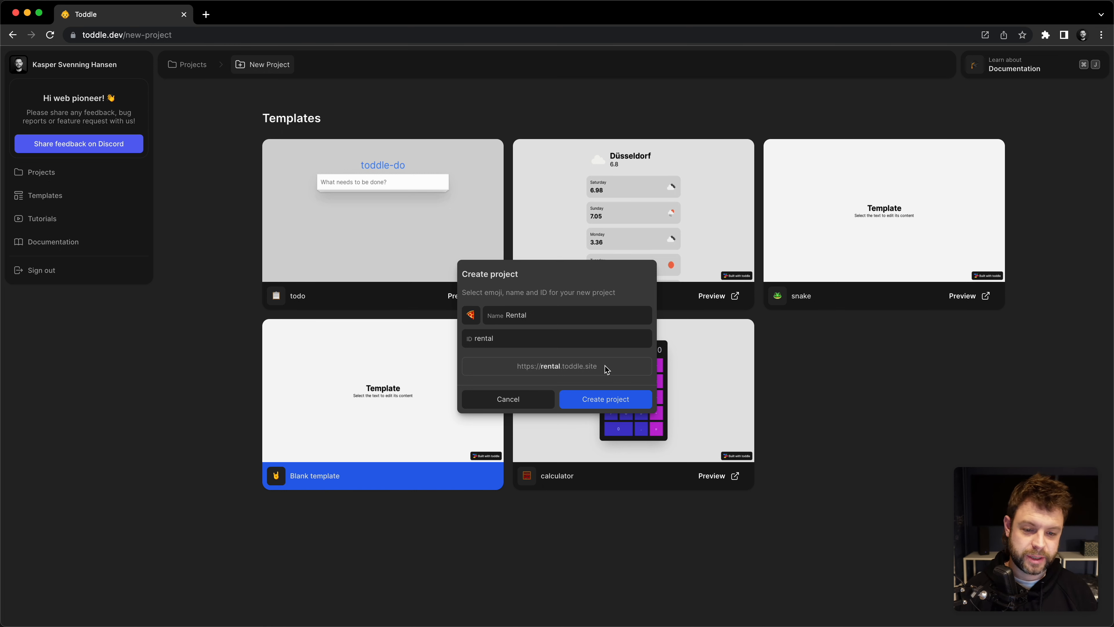
left_click(618, 402)
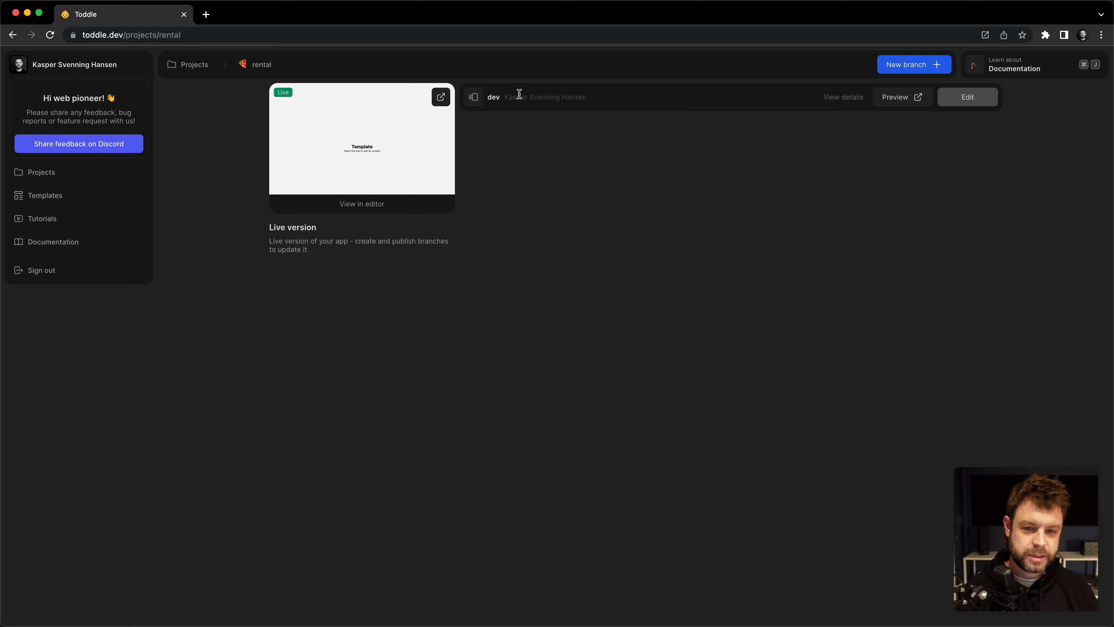
left_click(491, 97)
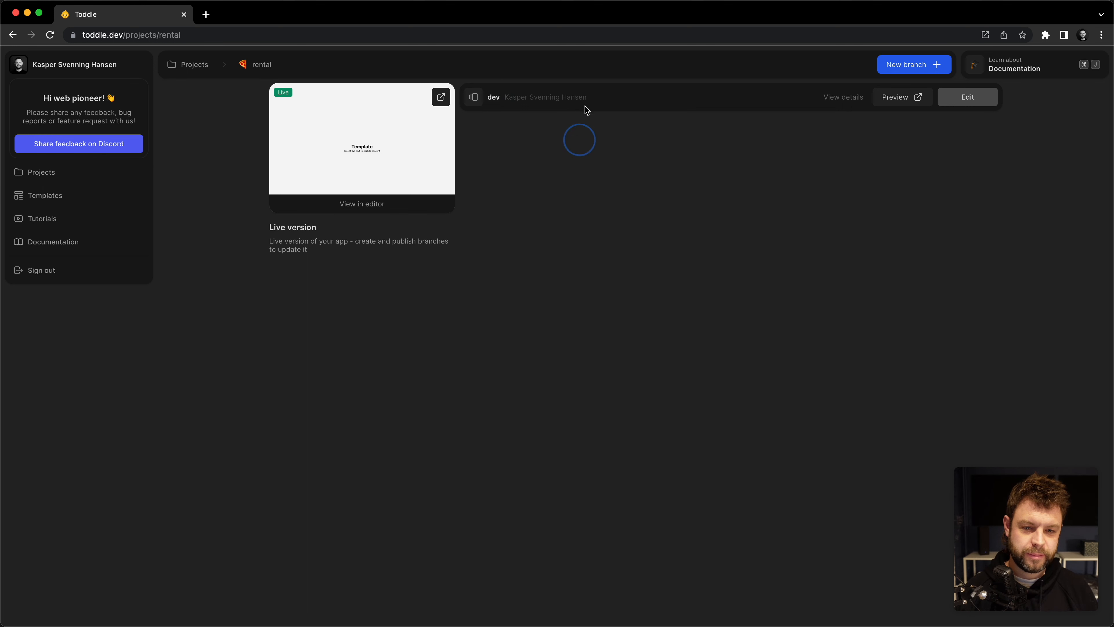
left_click_drag(586, 97, 518, 113)
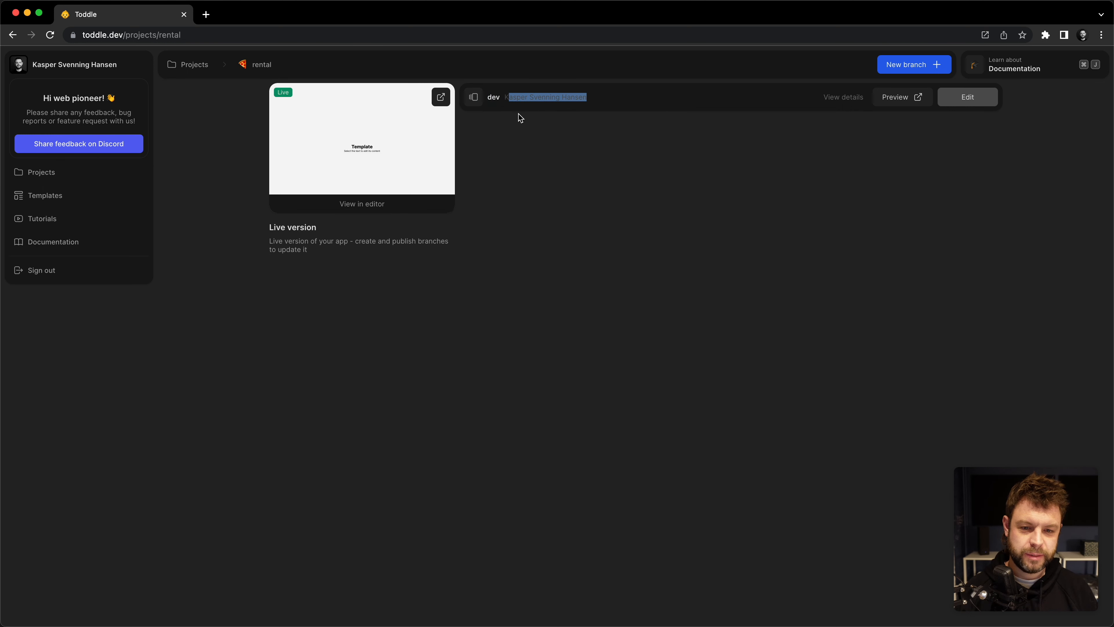
left_click(519, 118)
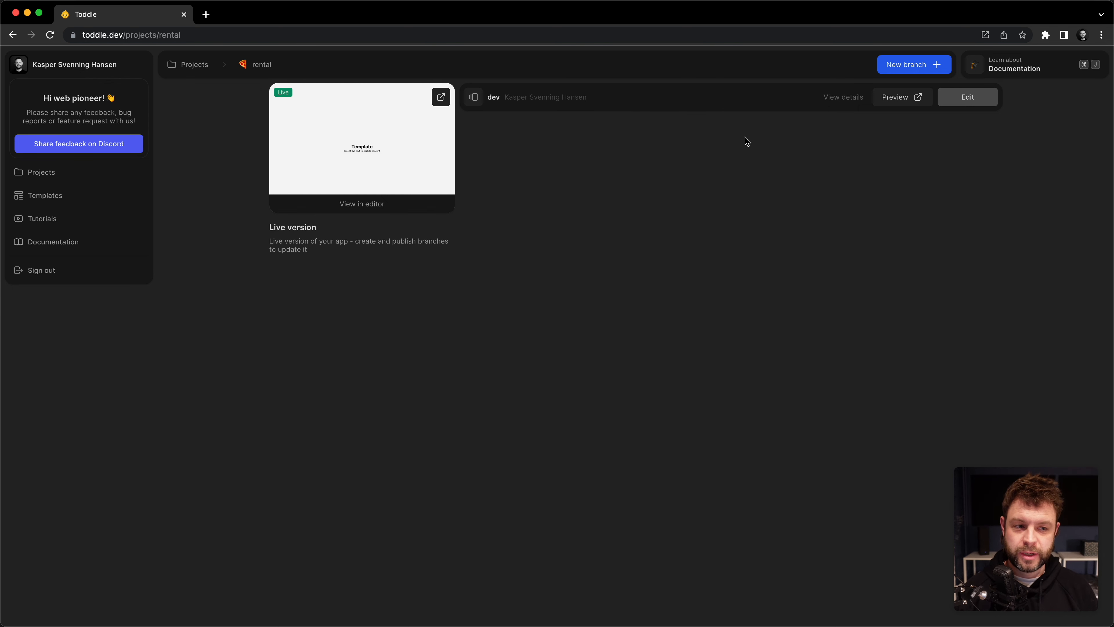
left_click(916, 65)
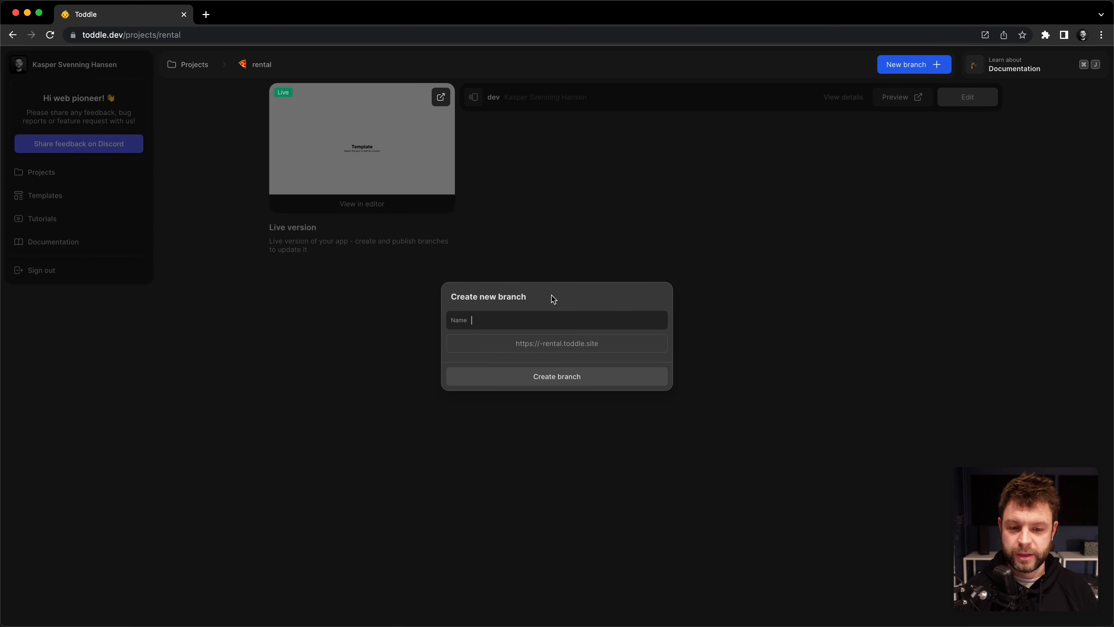
left_click(566, 262)
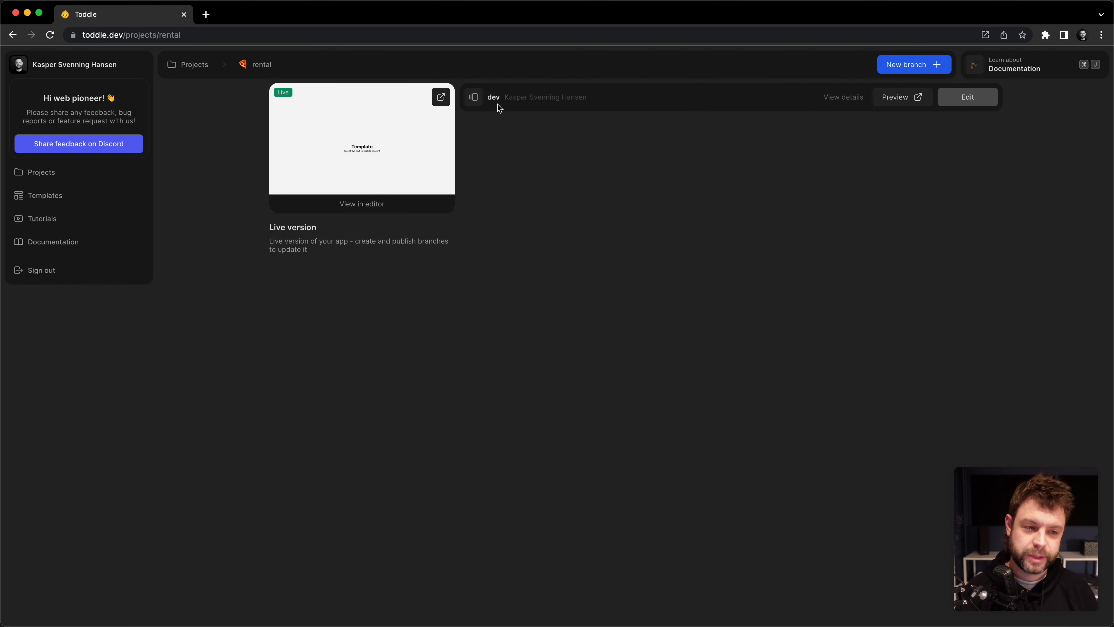
Open the dev branch for editing and delete the h1 and p elements from HomePage.
left_click(967, 98)
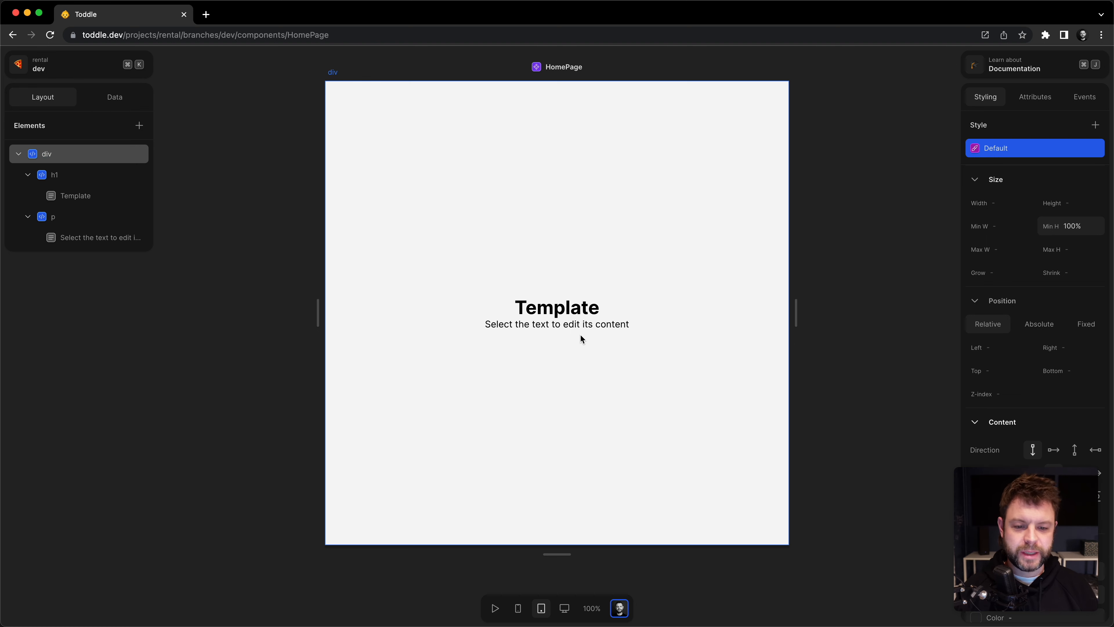
left_click(105, 178)
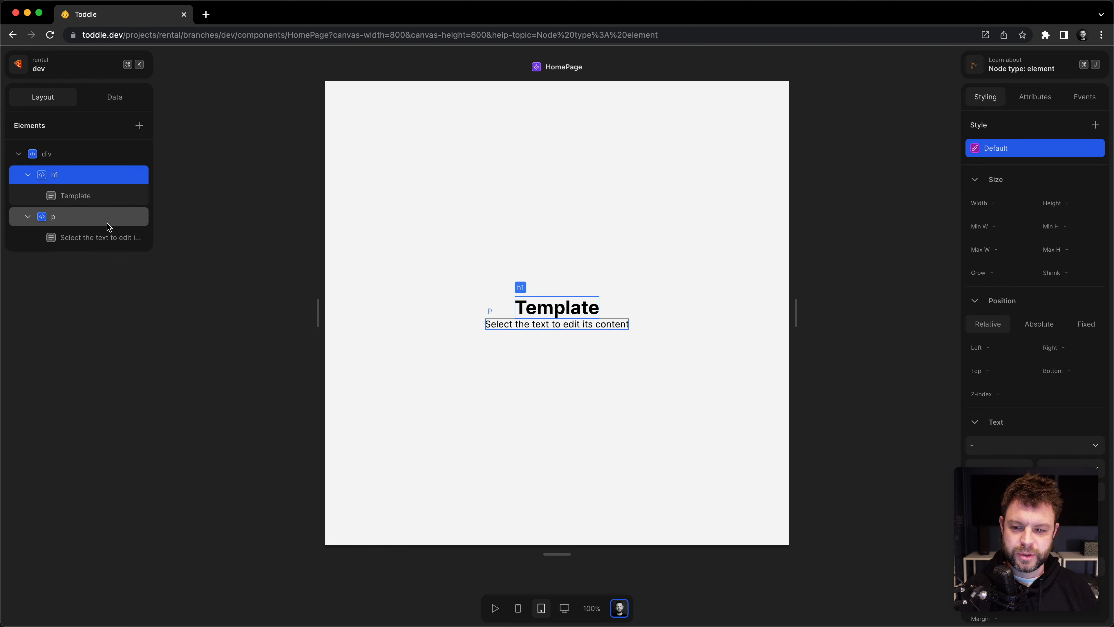
key("BackSpace")
left_click(102, 175)
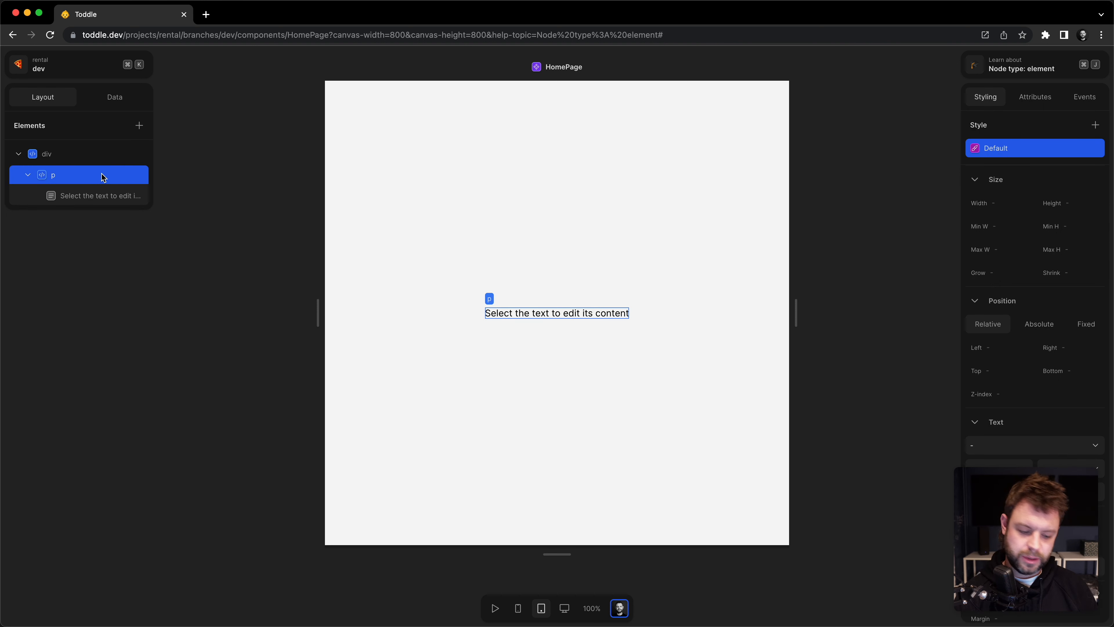
key("BackSpace")
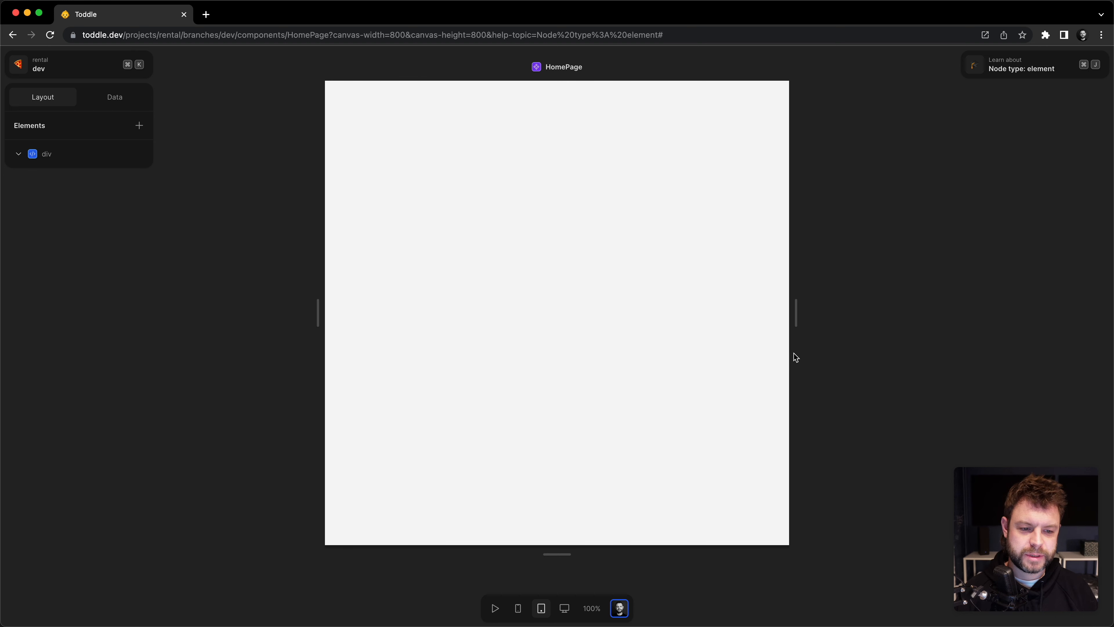
Narrow the HomePage canvas to a width of about 778.
mouse_move(795, 314)
left_mouse_down()
mouse_move(877, 313)
mouse_move(711, 316)
mouse_move(785, 316)
left_mouse_up()
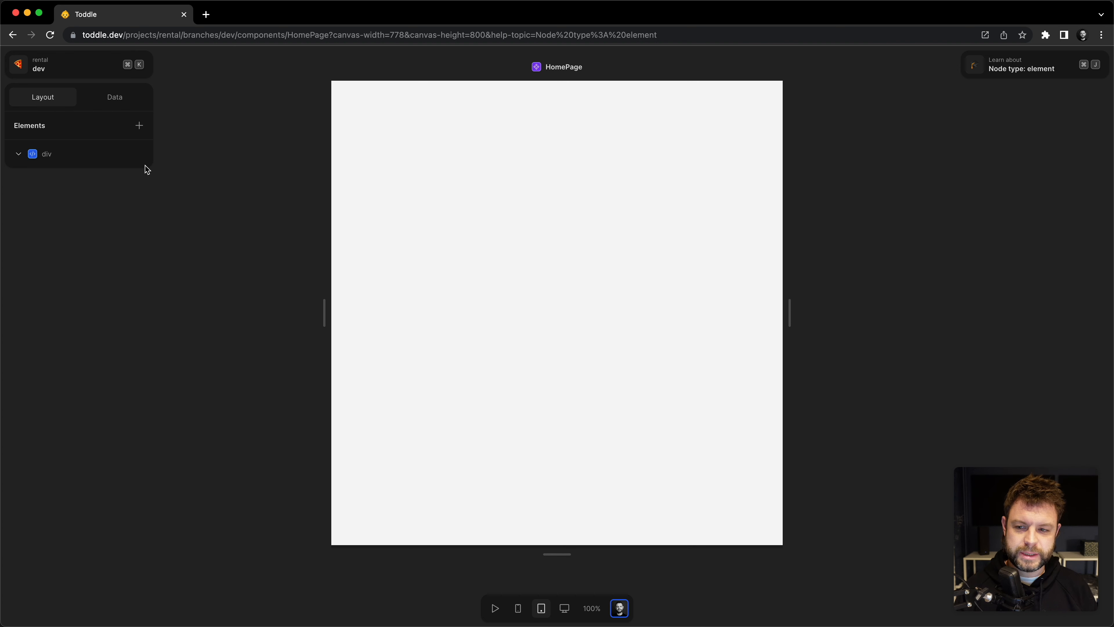
left_click(141, 127)
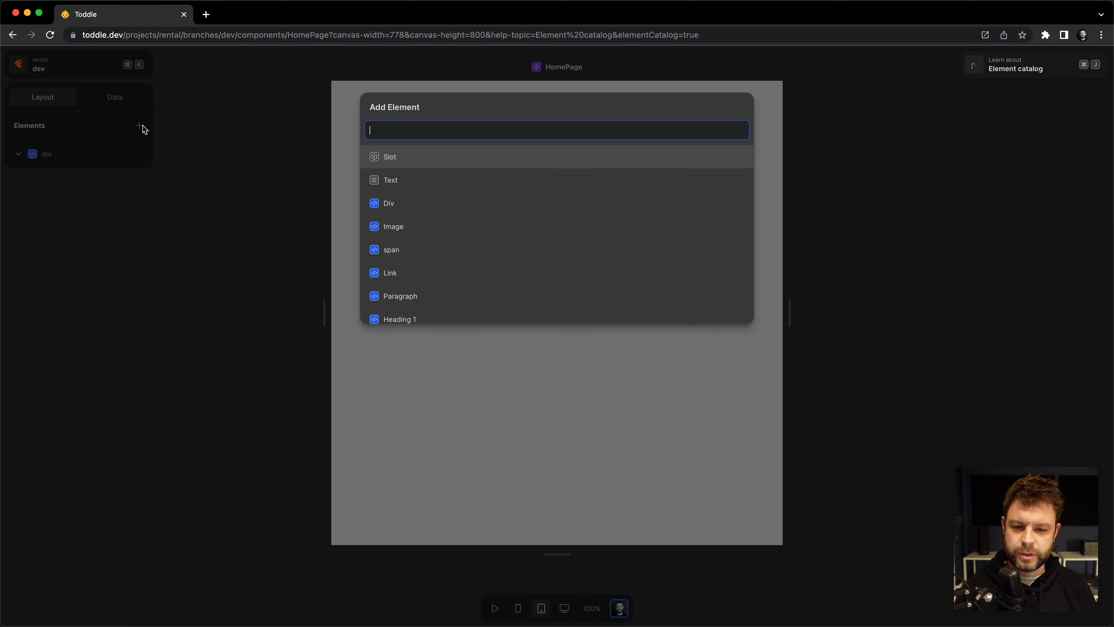
key("Escape")
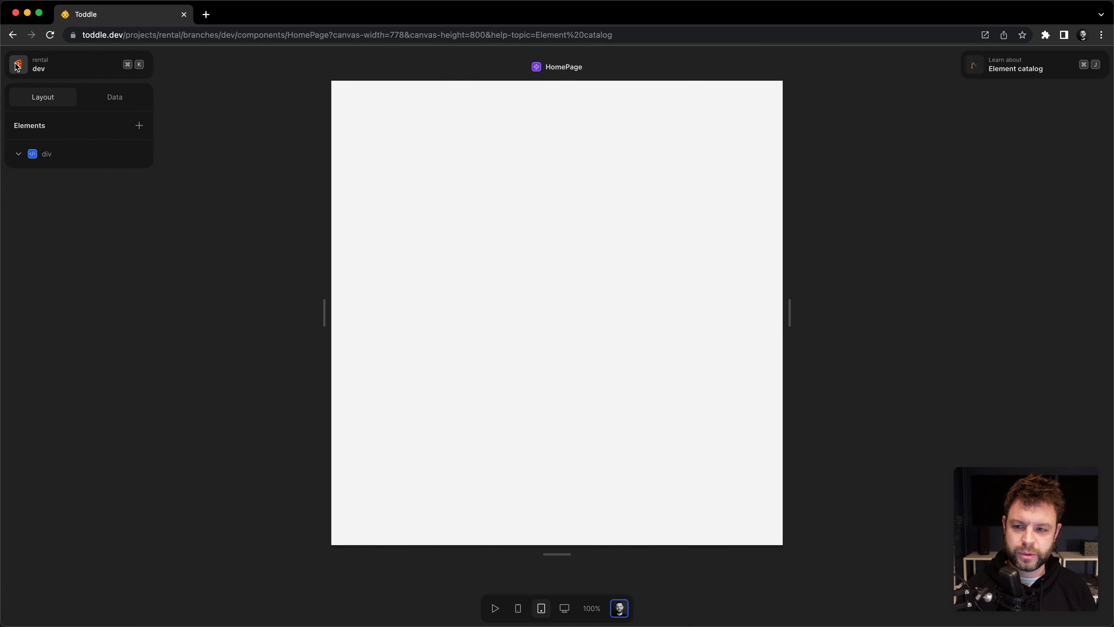
Create a new component named TopBar in the rental project.
left_click(124, 70)
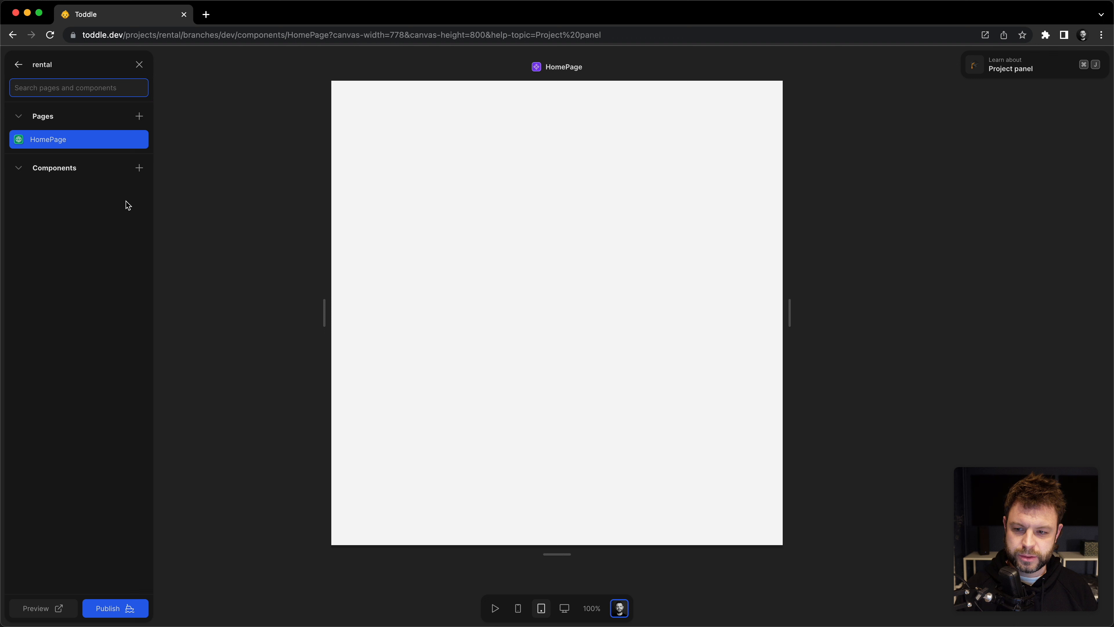
left_click(138, 168)
type("TopBar")
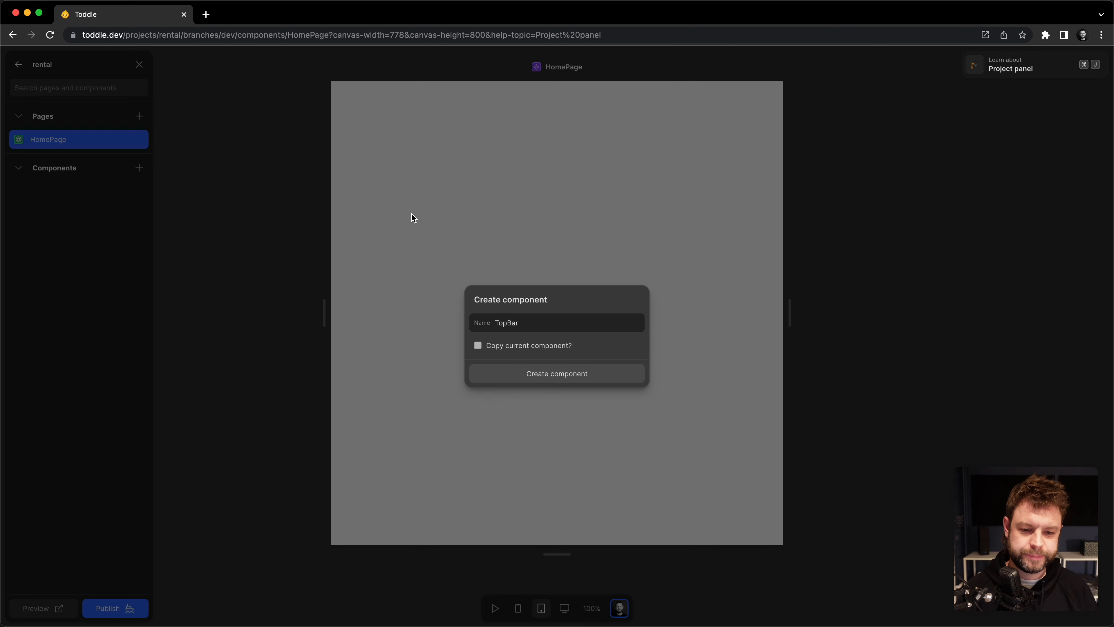
left_click(504, 372)
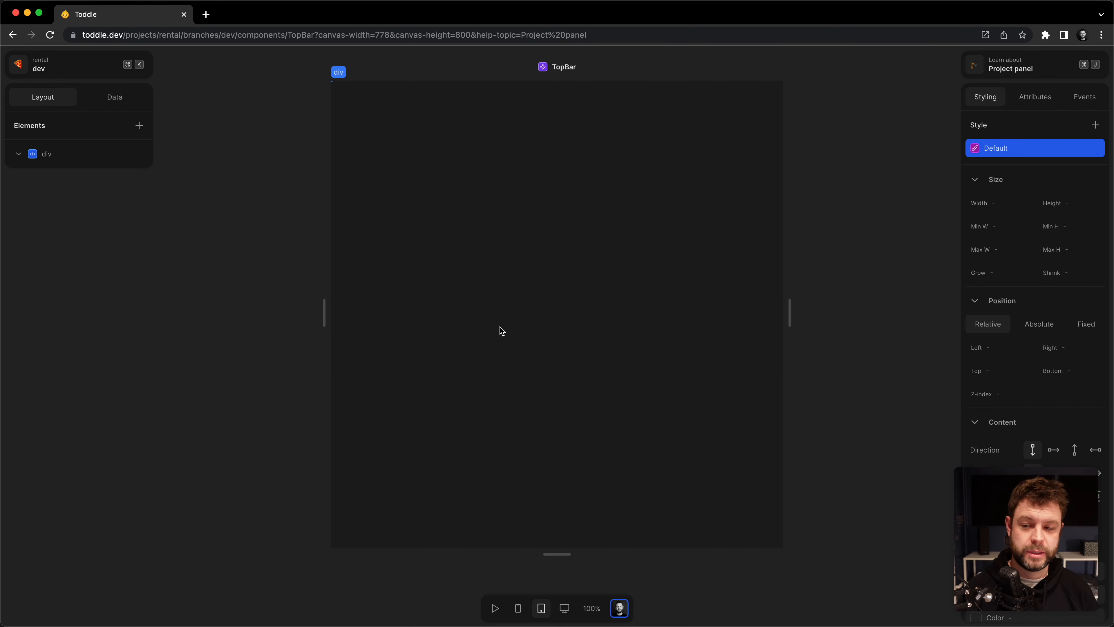
Set the height of the TopBar component's root div to 14.
left_click(65, 160)
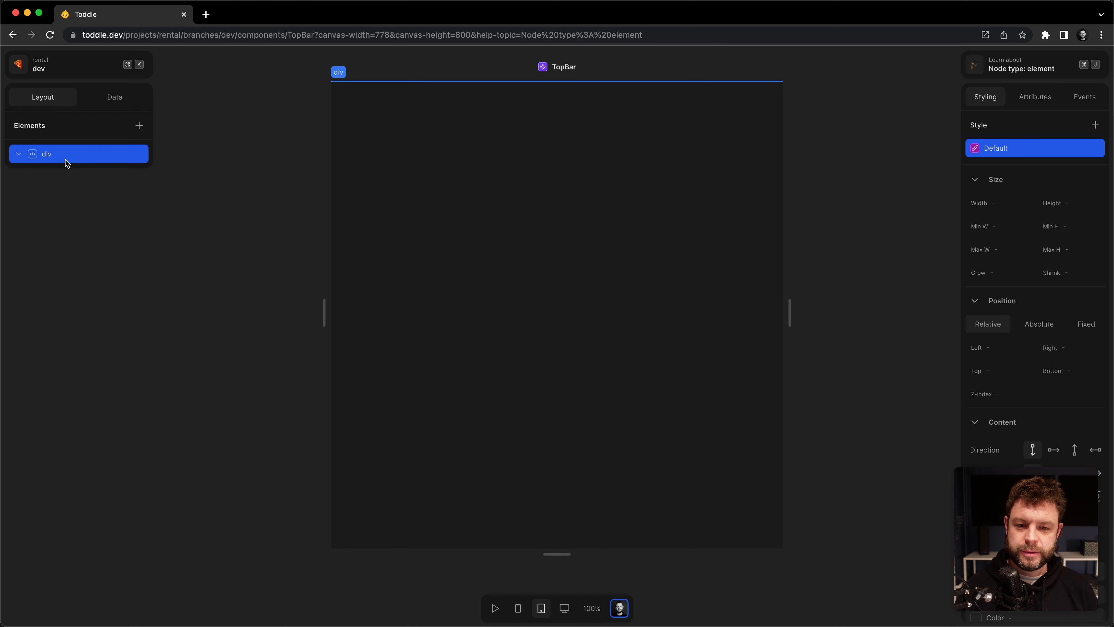
left_click(1065, 203)
type("14")
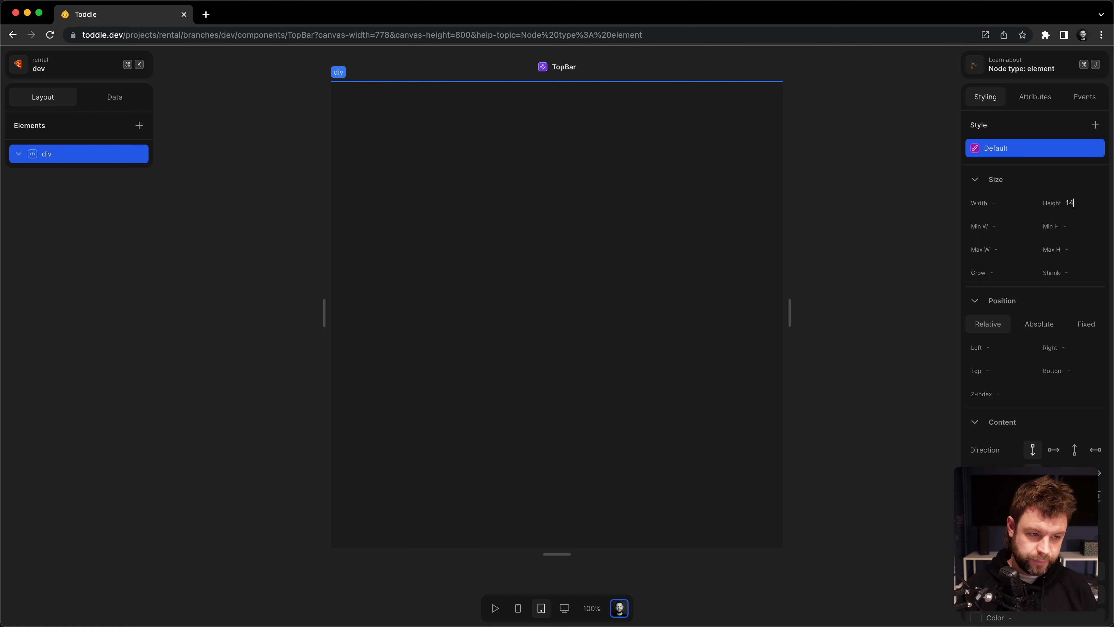
key("Return")
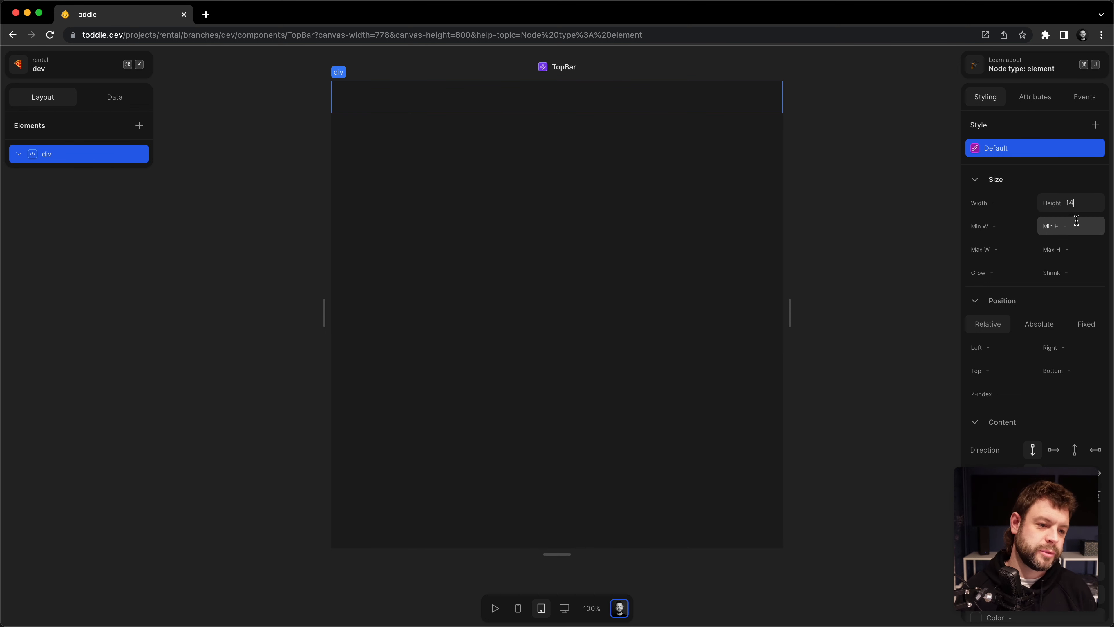
double_click(1068, 205)
left_click(1079, 210)
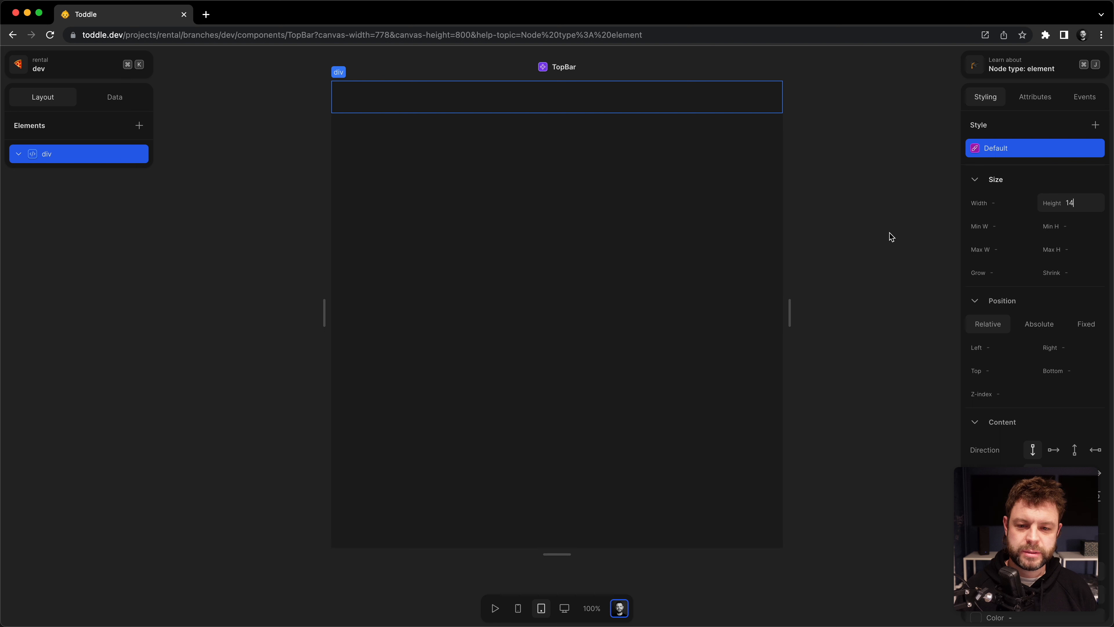
Set the background color of the TopBar's root div to grey-200.
scroll(1071, 411, "down", 7)
left_click_drag(1074, 470, 136, 474)
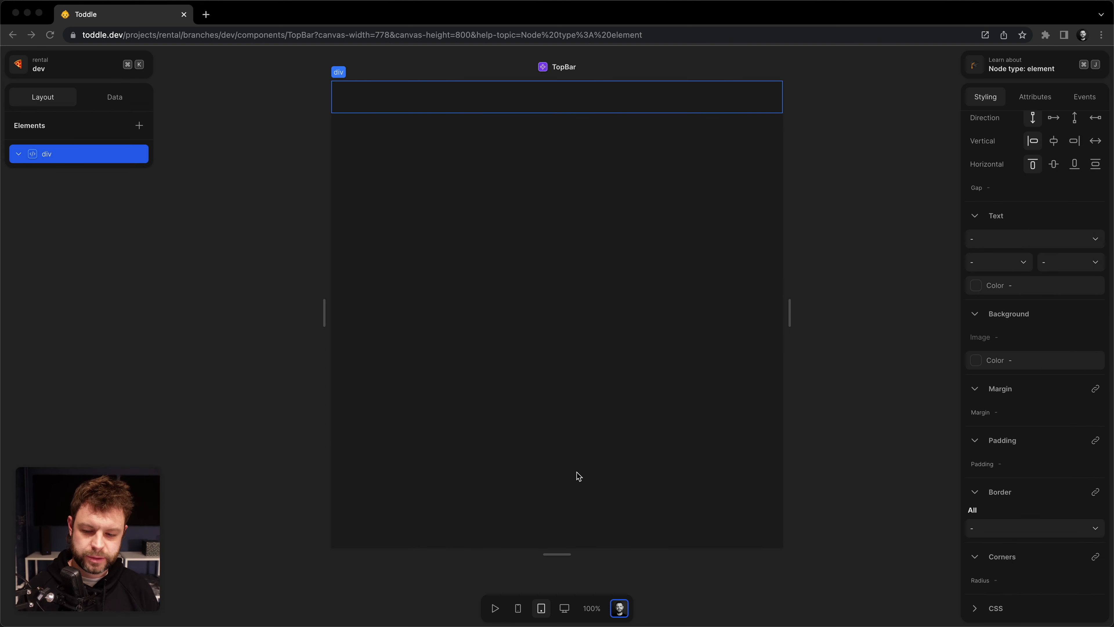
left_click(1050, 364)
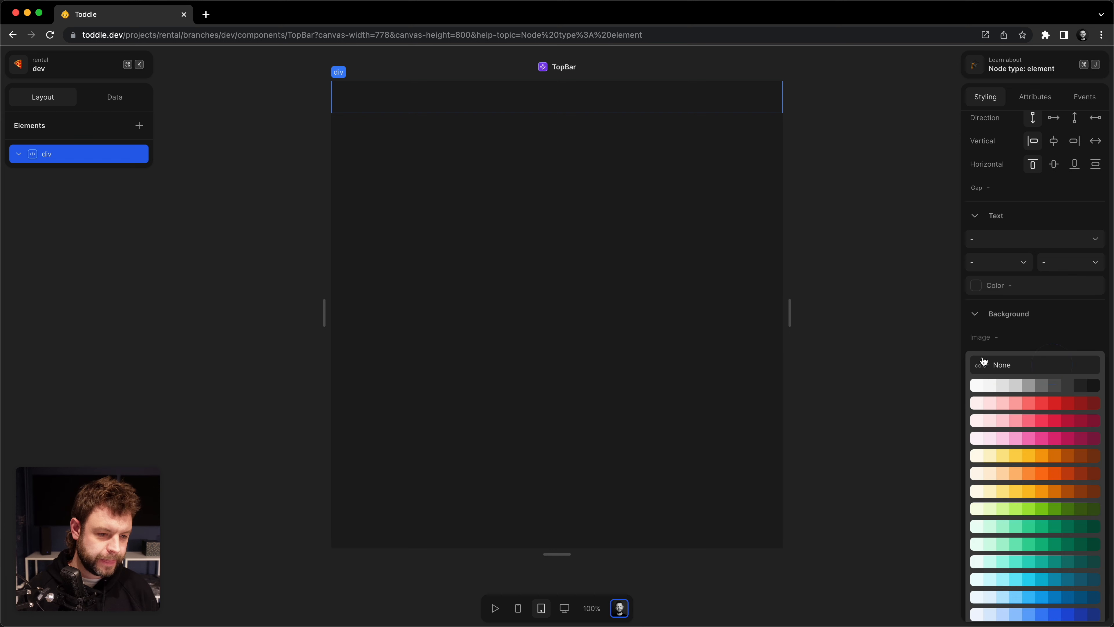
left_click(1000, 386)
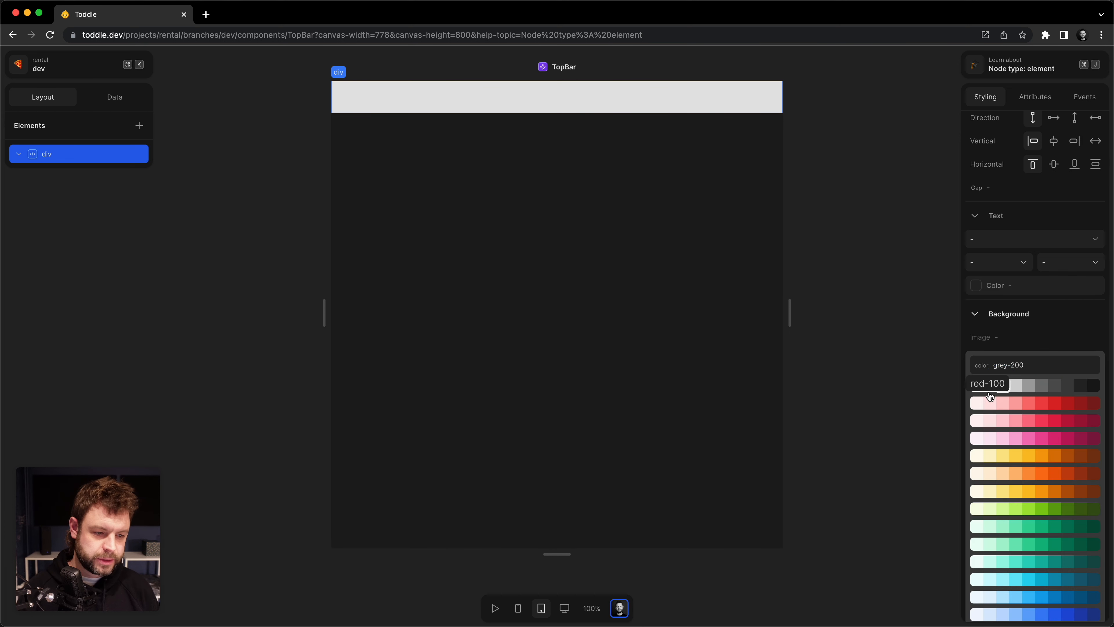
left_click(885, 346)
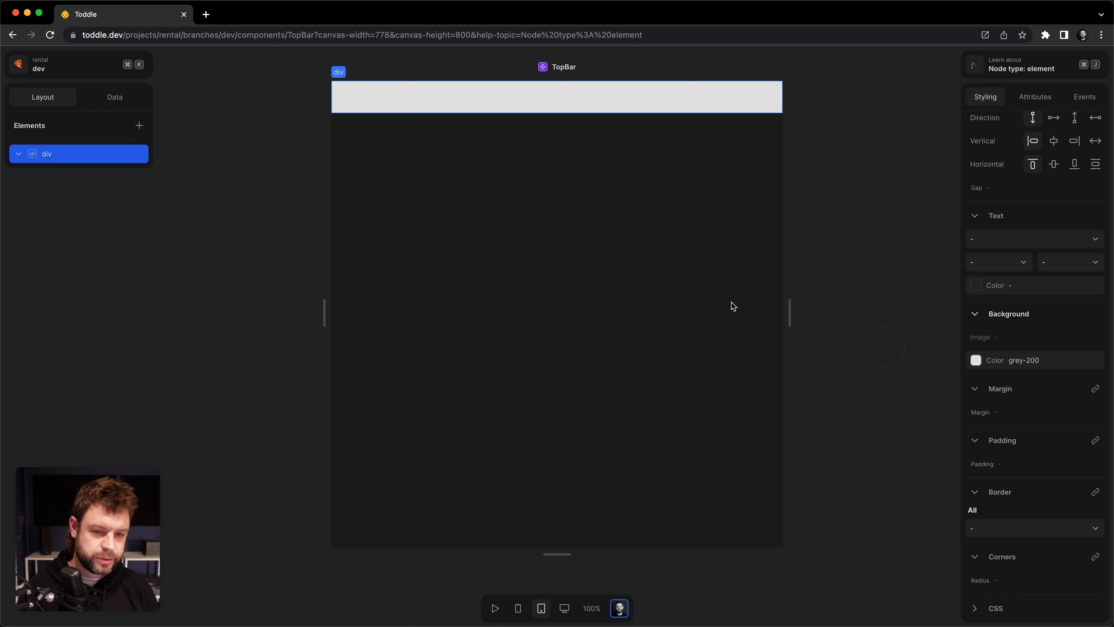
Switch to the HomePage and add the TopBar component inside its root div.
left_click(18, 64)
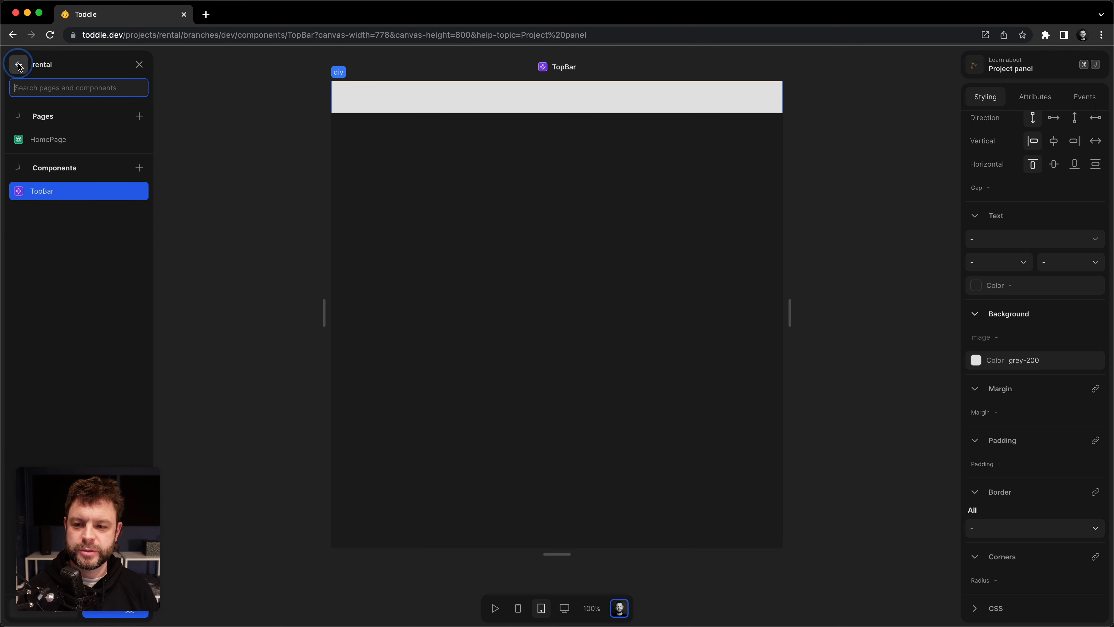
left_click(48, 139)
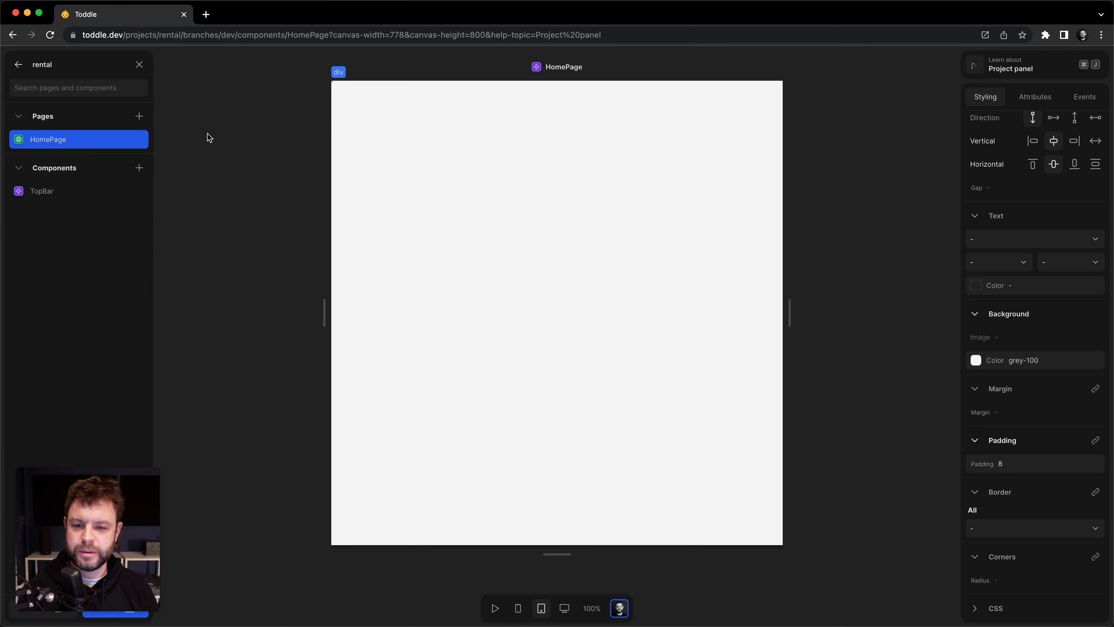
left_click(208, 137)
left_click(83, 153)
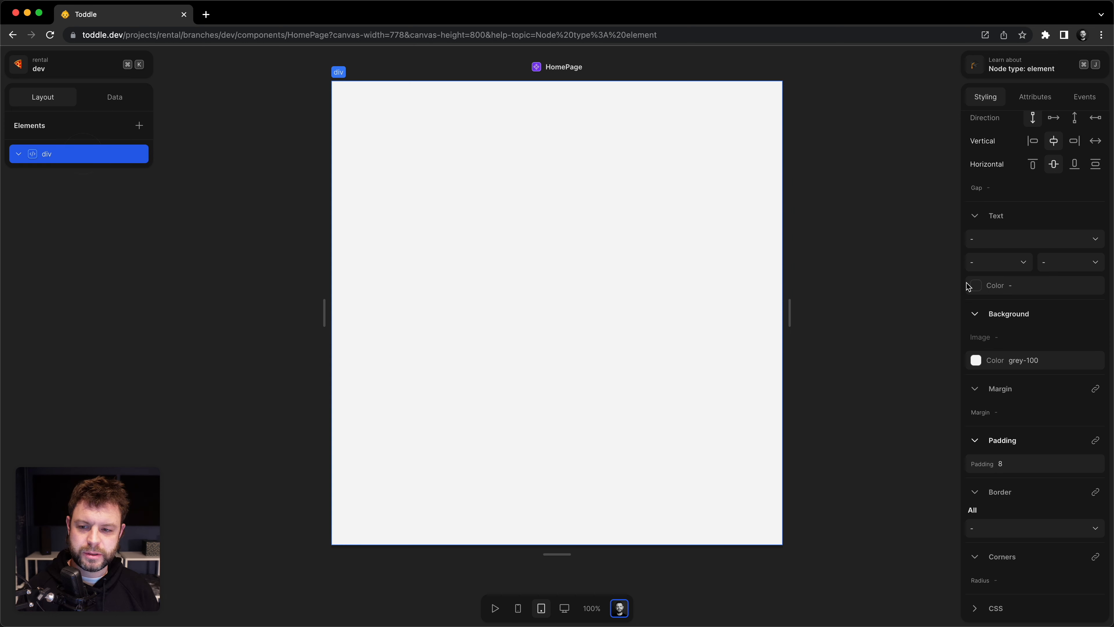
left_click(996, 361)
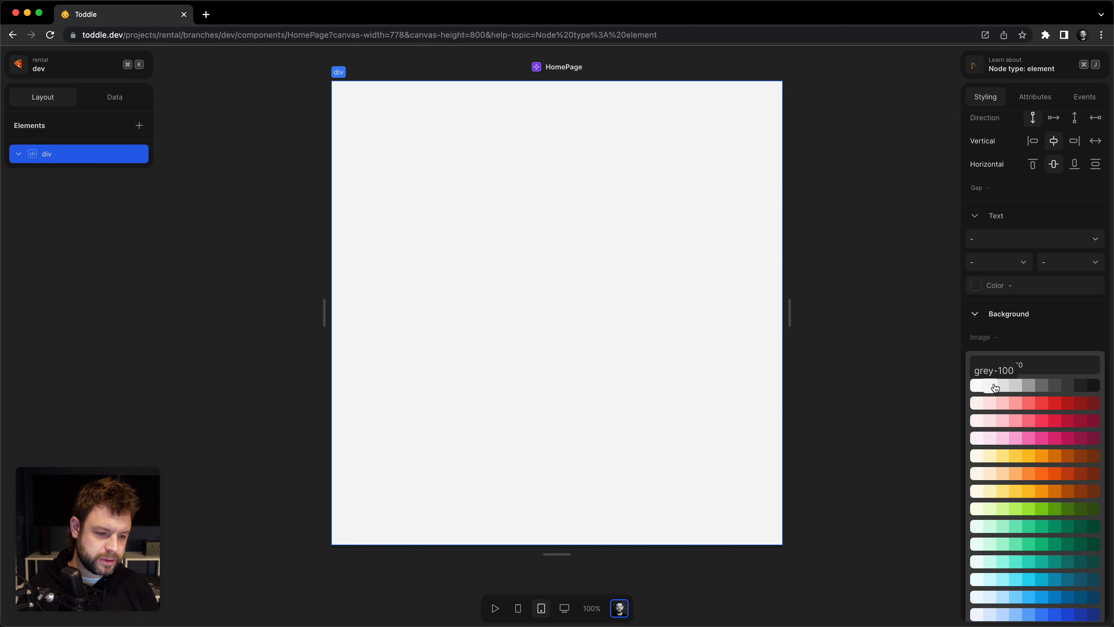
left_click(871, 300)
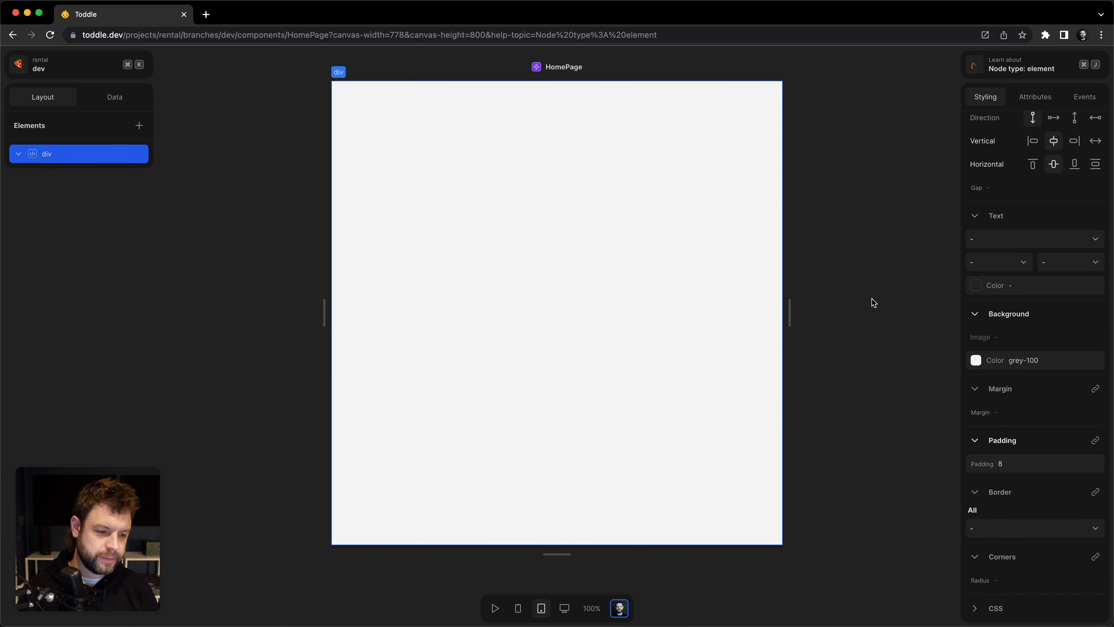
left_click(139, 126)
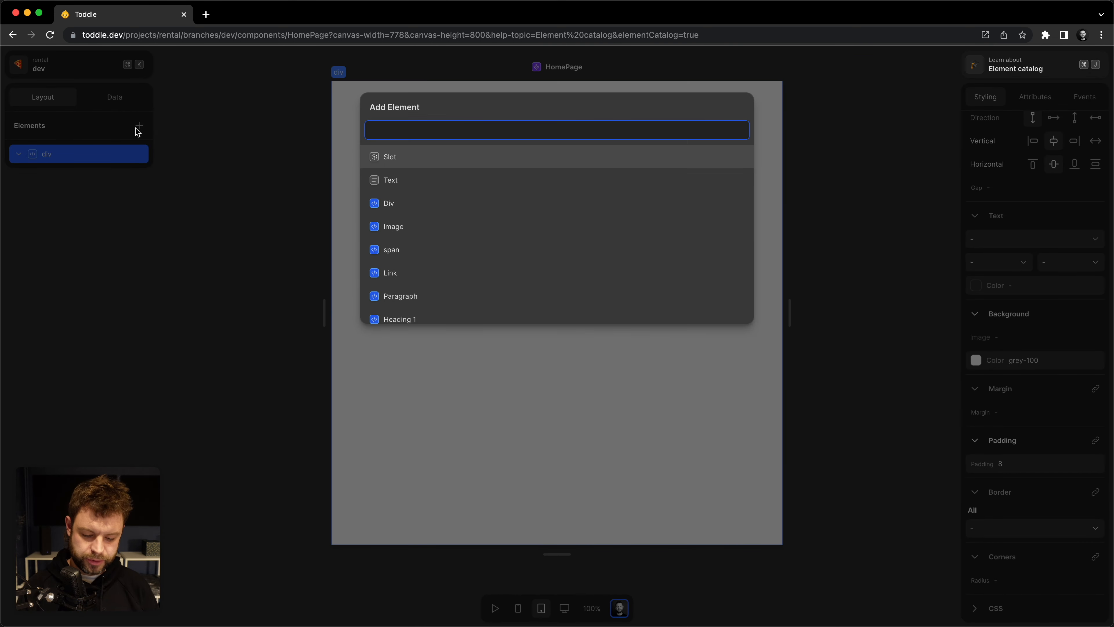
type("top")
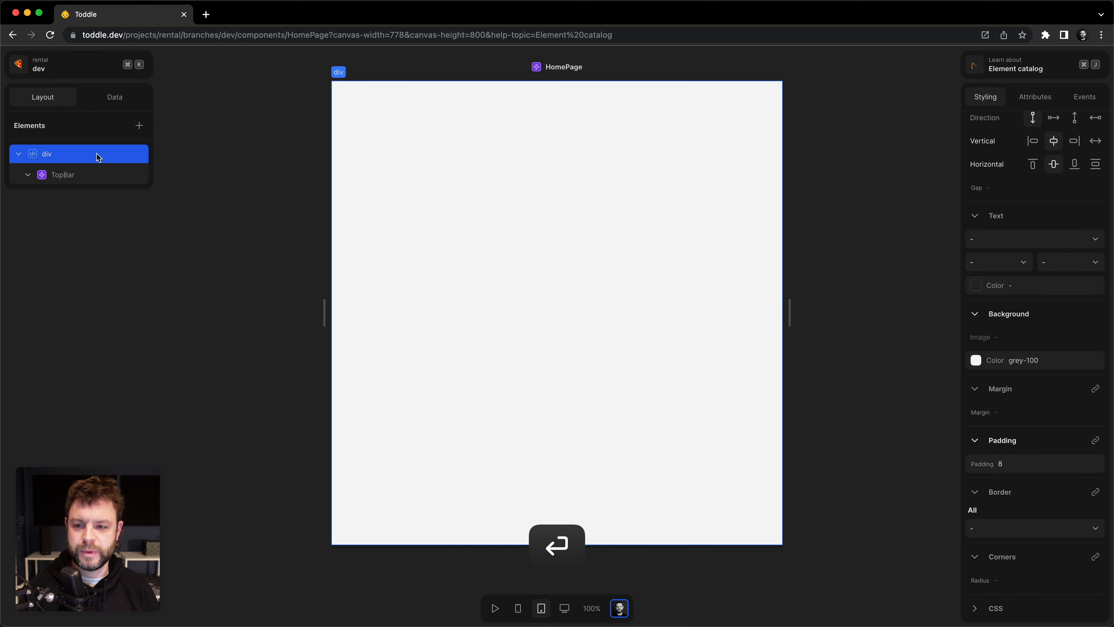
left_click(96, 171)
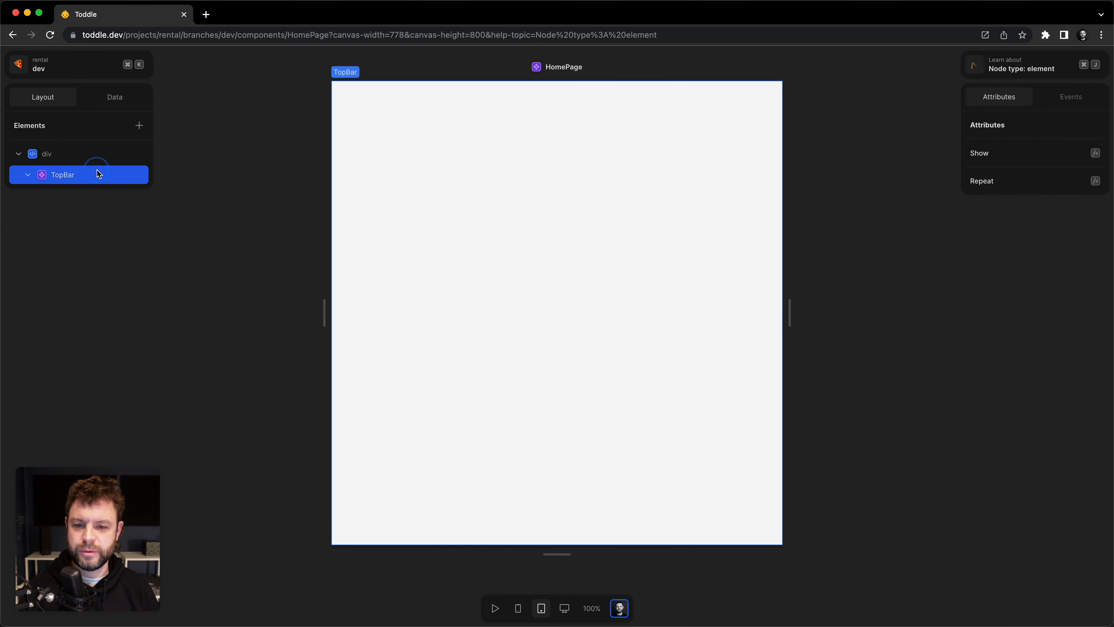
Add a new div inside the HomePage's root div and nest the TopBar component in it.
left_click(85, 155)
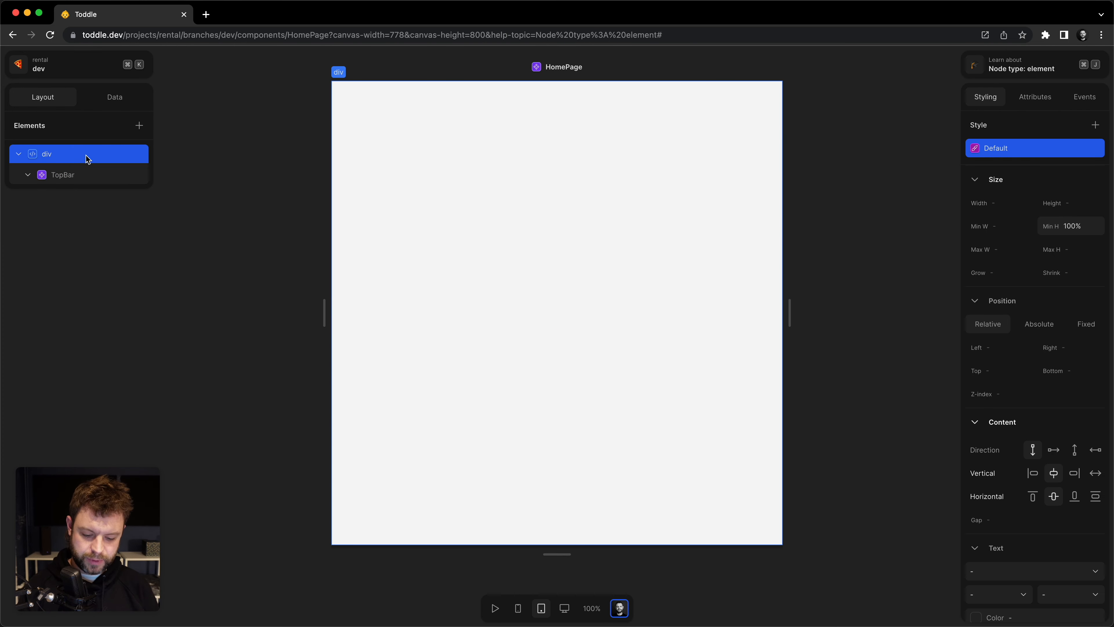
type("adiv")
key("Return")
left_click(93, 195)
mouse_move(99, 196)
left_mouse_down()
mouse_move(90, 162)
mouse_move(91, 190)
mouse_move(94, 177)
left_mouse_up()
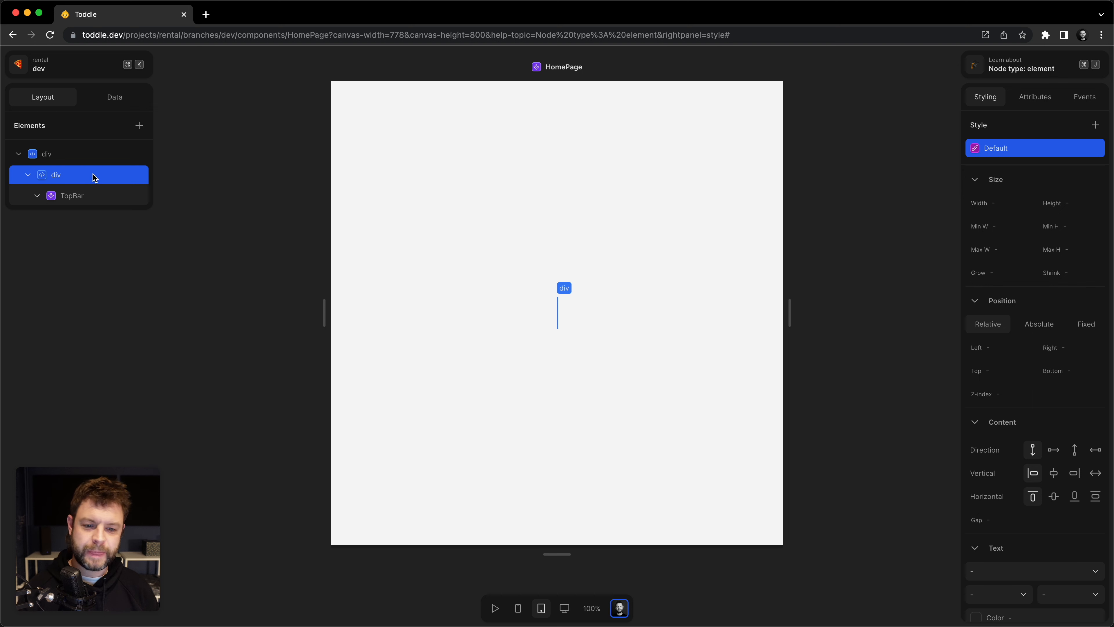
Align the HomePage root div's content to the top of the page and remove the div's padding.
left_click(92, 158)
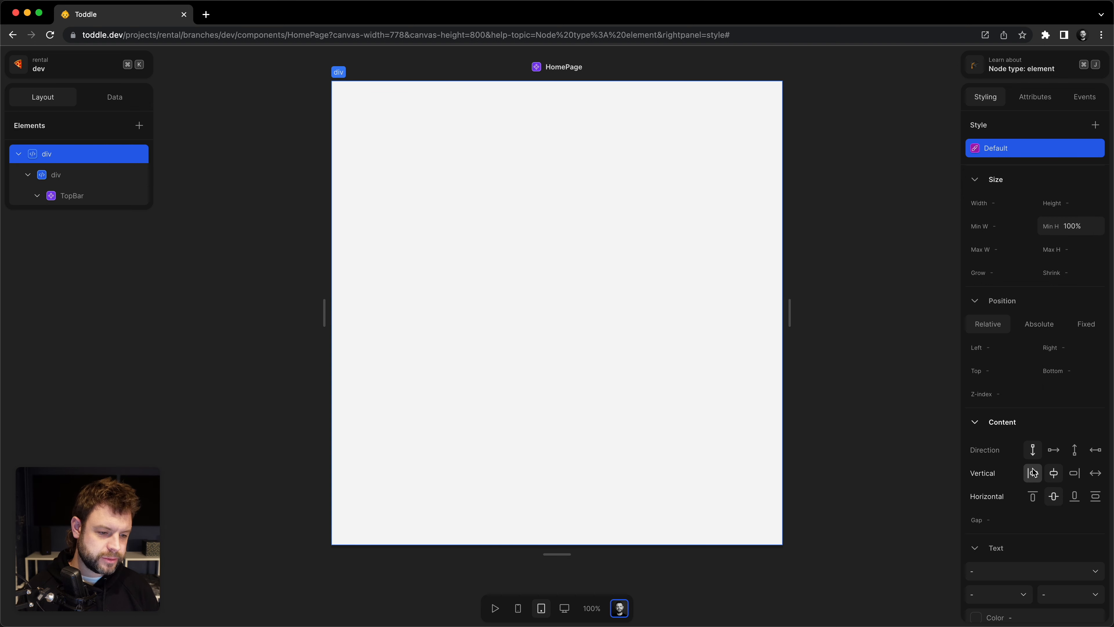
left_click(1034, 495)
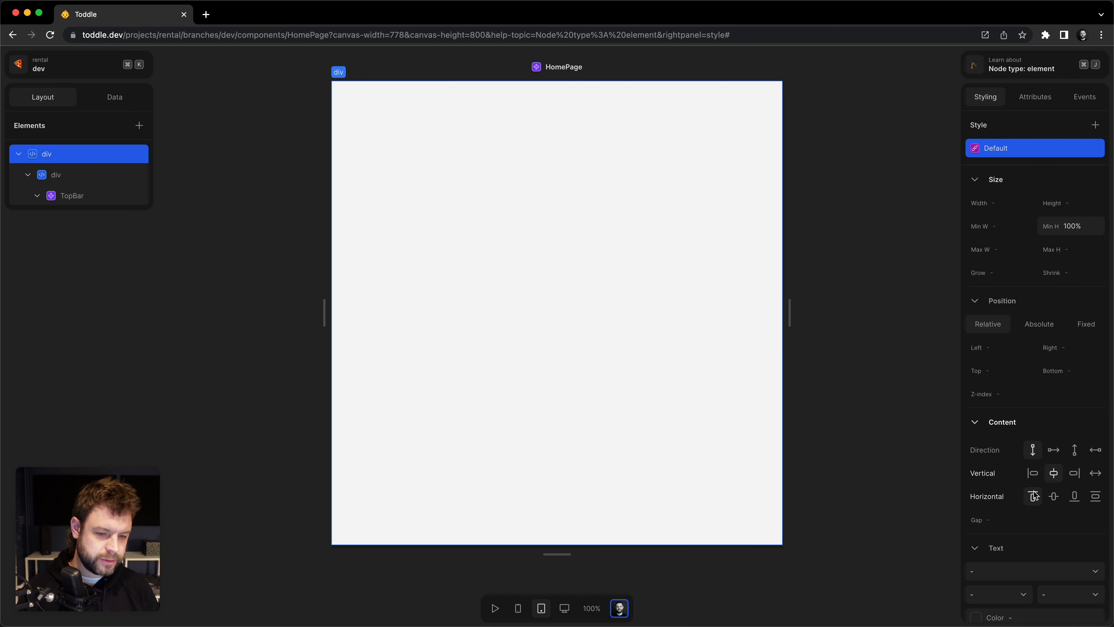
left_click(93, 199)
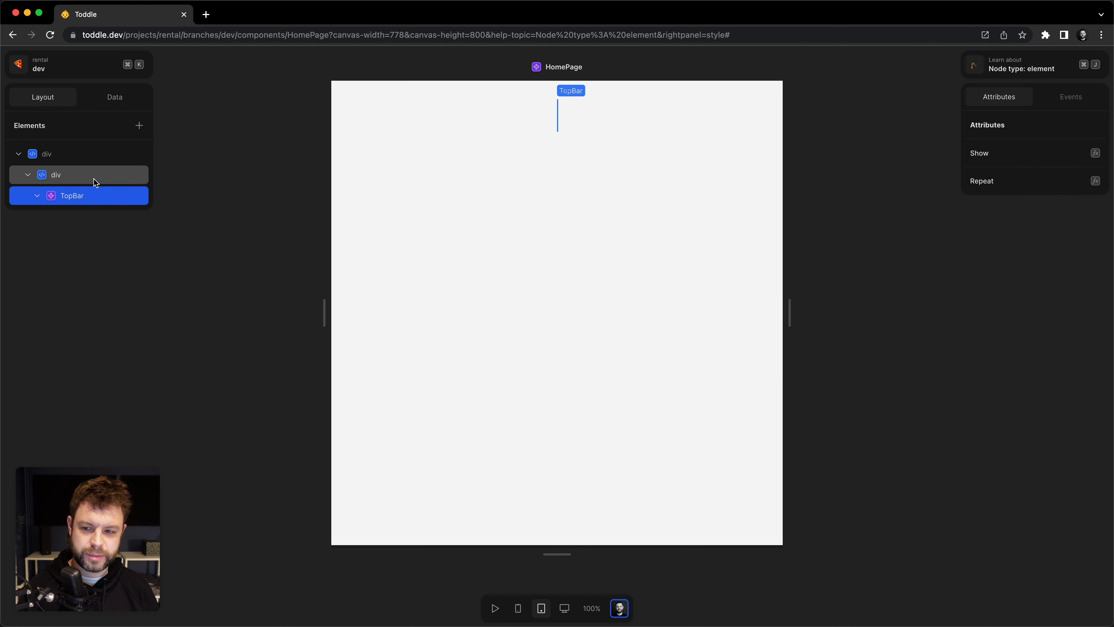
left_click(92, 159)
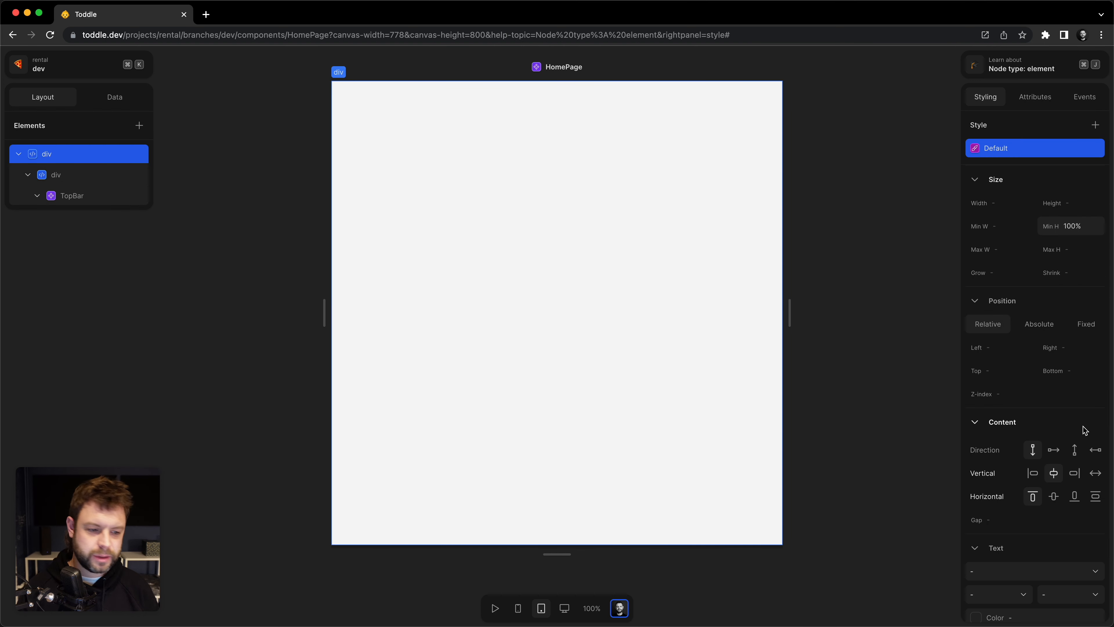
scroll(1061, 465, "down", 8)
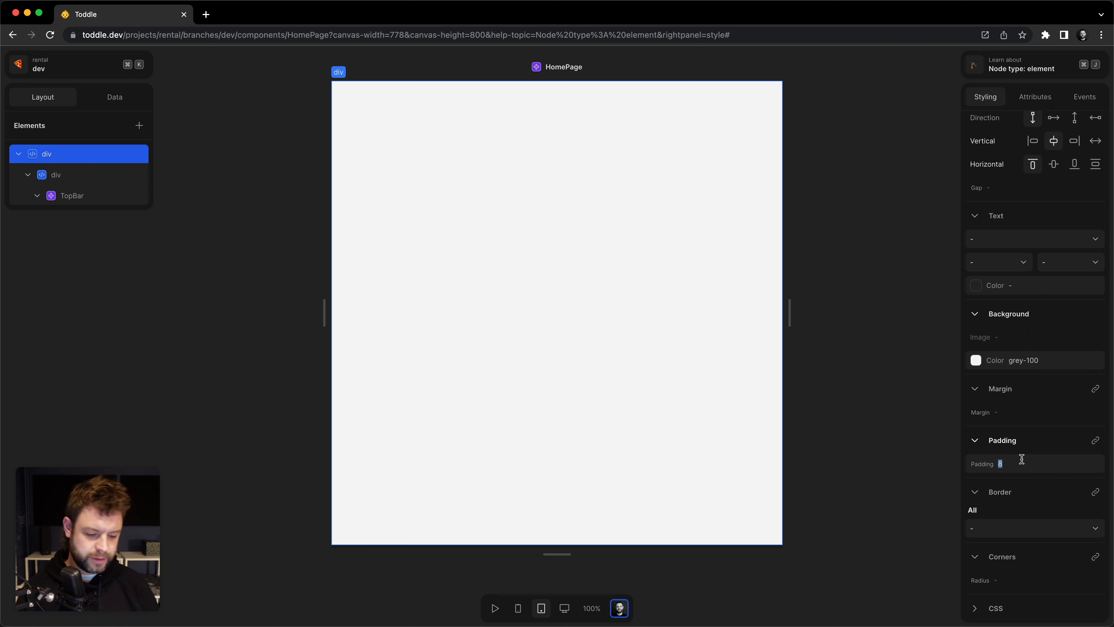
key("BackSpace")
Set the width of the div wrapping the TopBar to 100%.
left_click(84, 183)
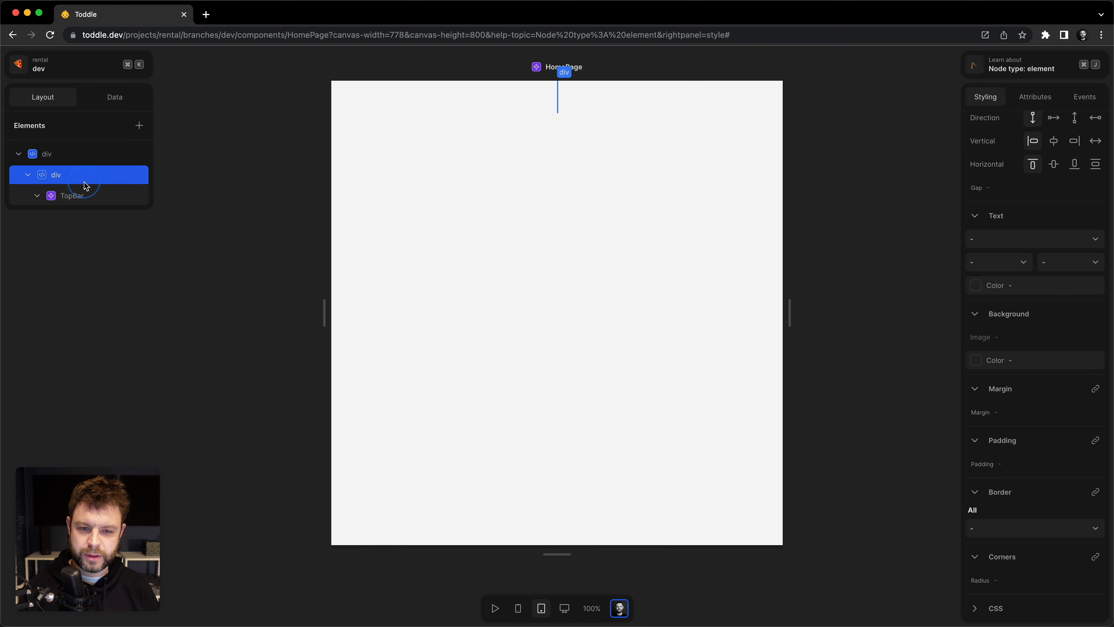
left_click(86, 193)
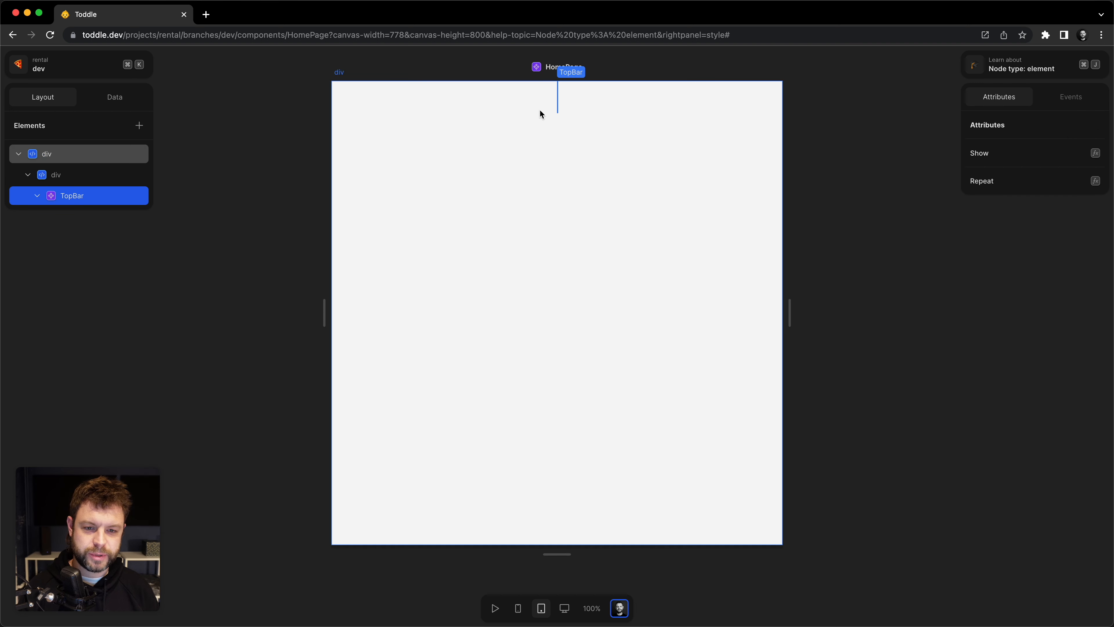
left_click(119, 175)
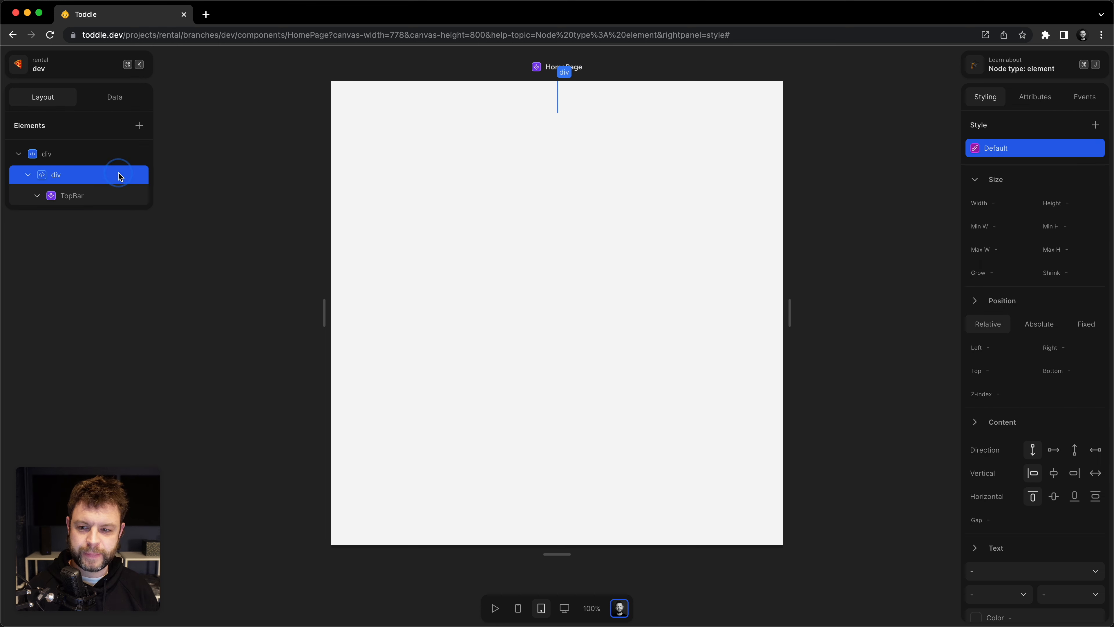
left_click(995, 202)
type("100%")
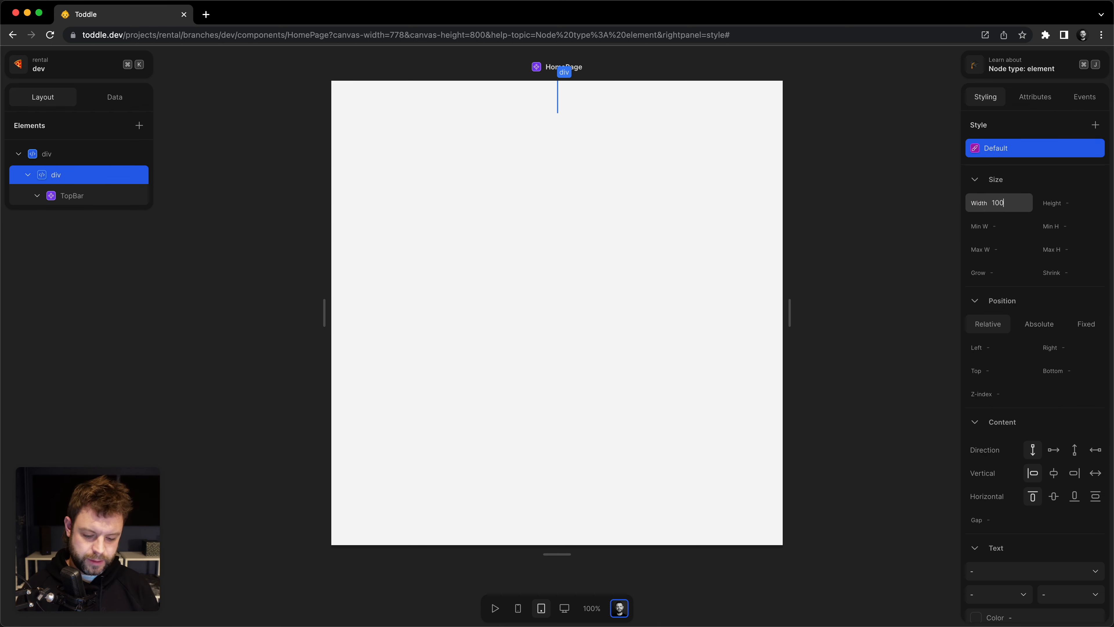
key("Return")
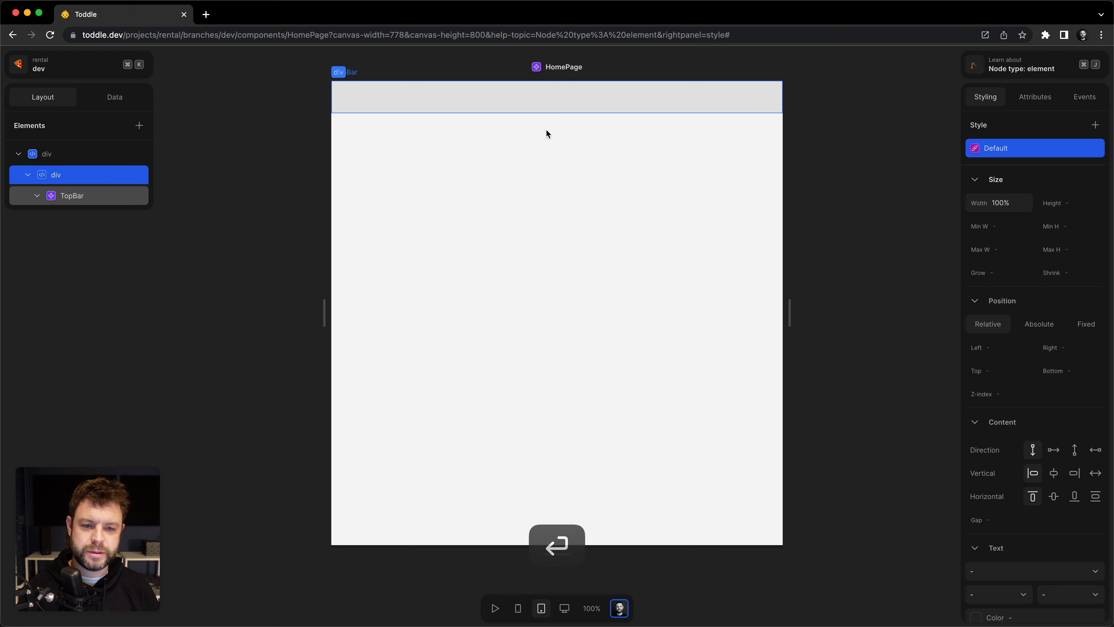
left_click(544, 149)
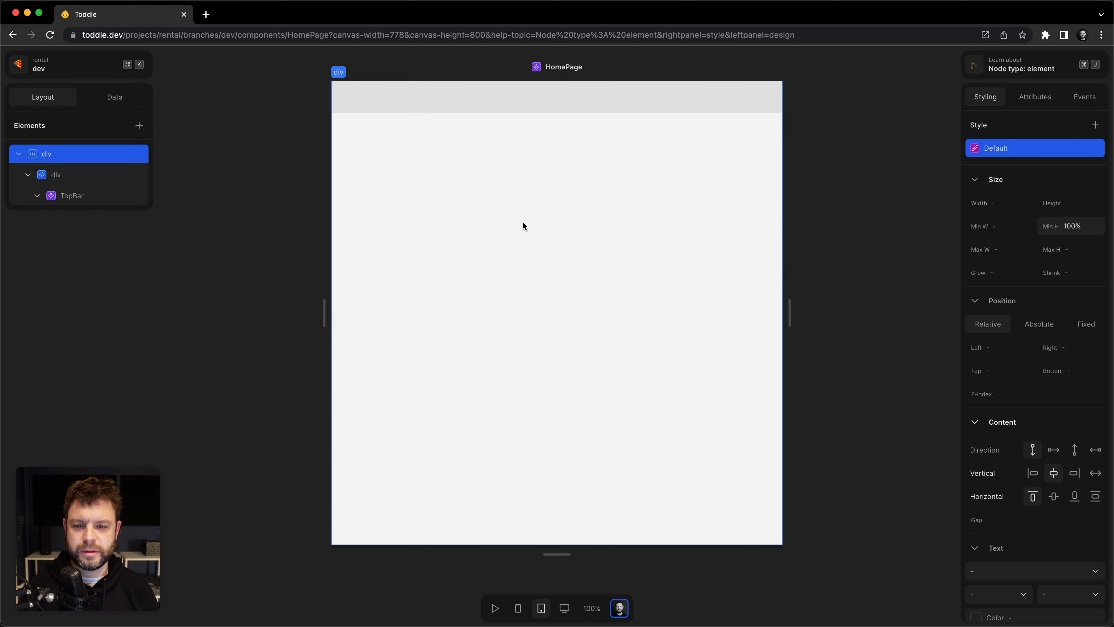
left_click(485, 101)
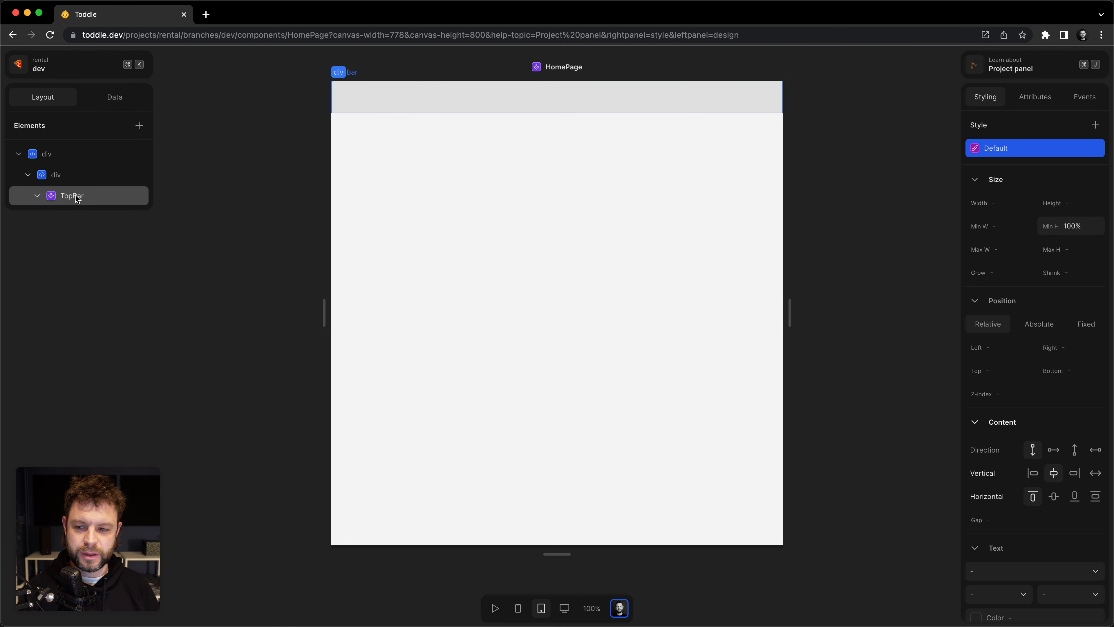
Open the TopBar component and paste all the code of rental-logo.svg from the text editor into its root div.
double_click(107, 197)
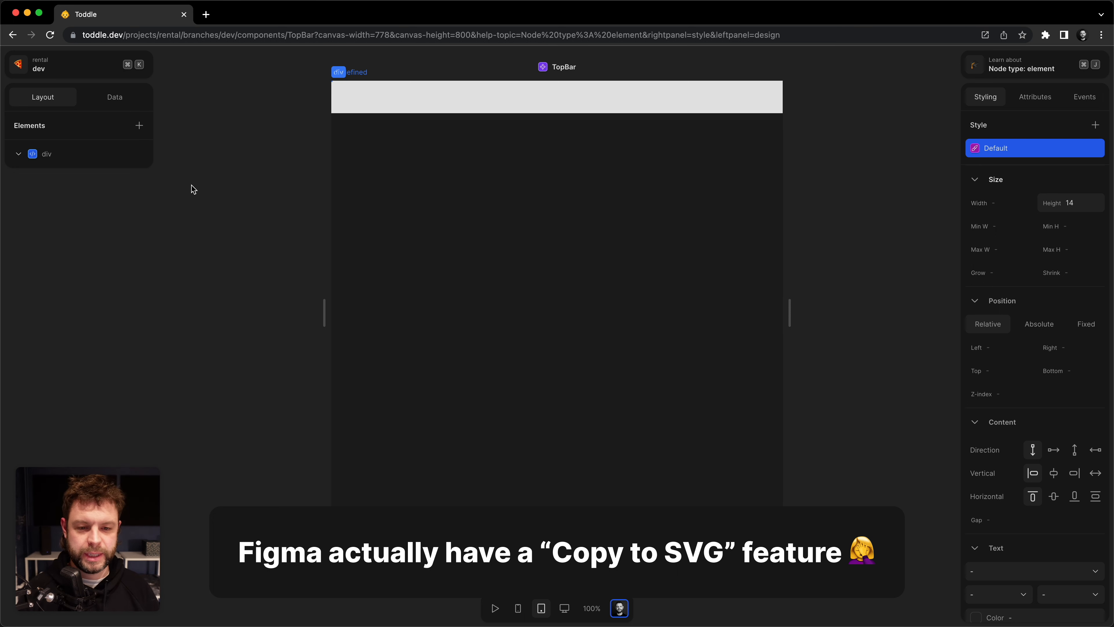
key("super+Tab")
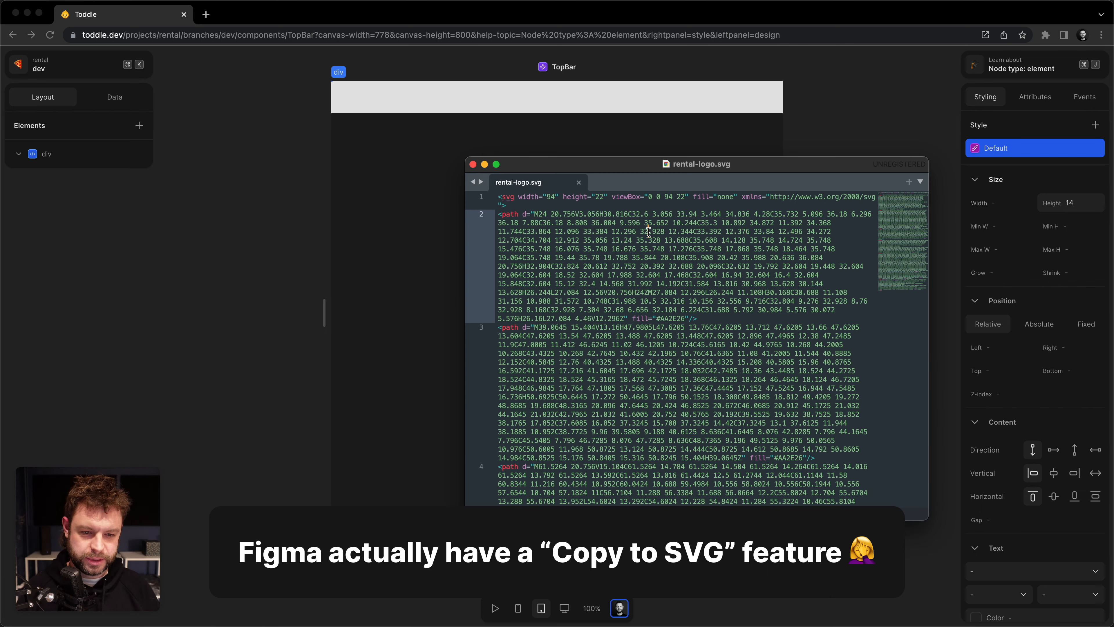
key("super+a")
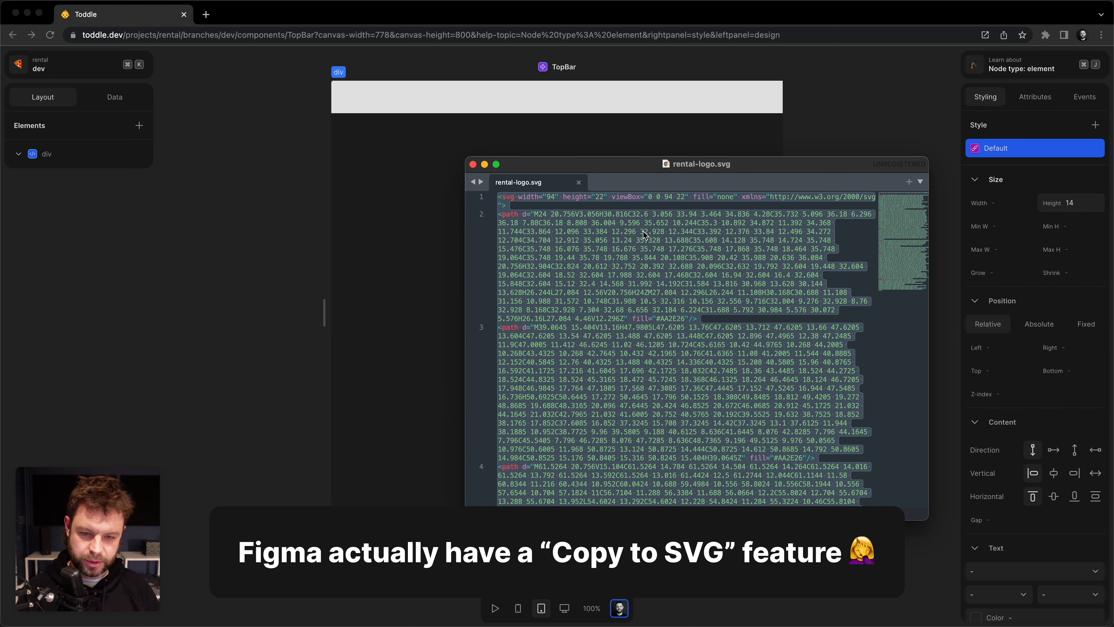
left_click(275, 189)
left_click(112, 161)
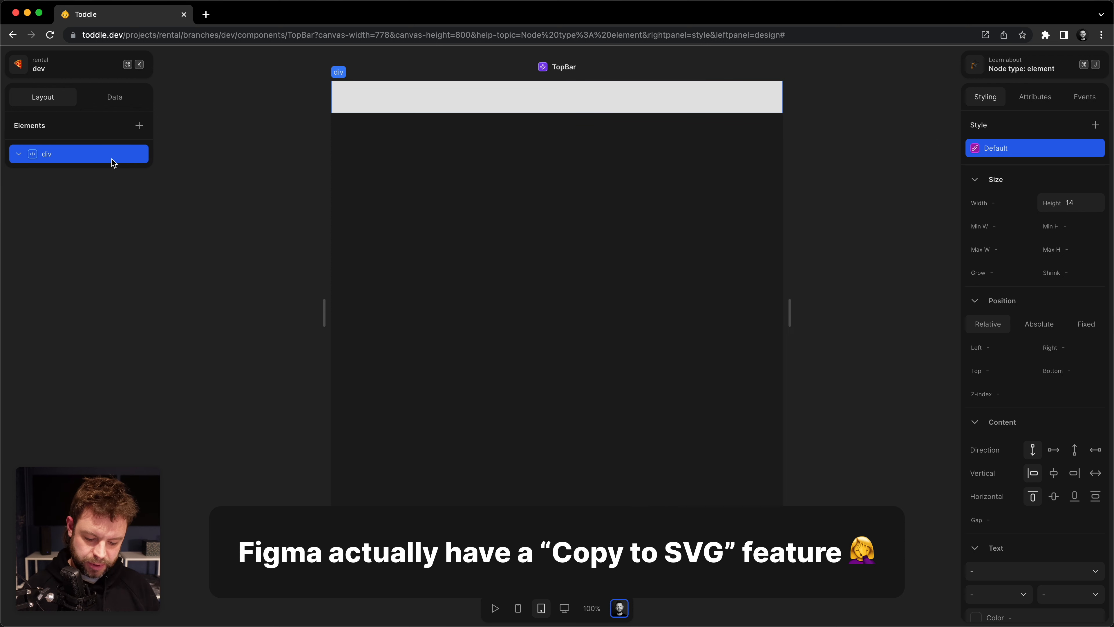
key("super+v")
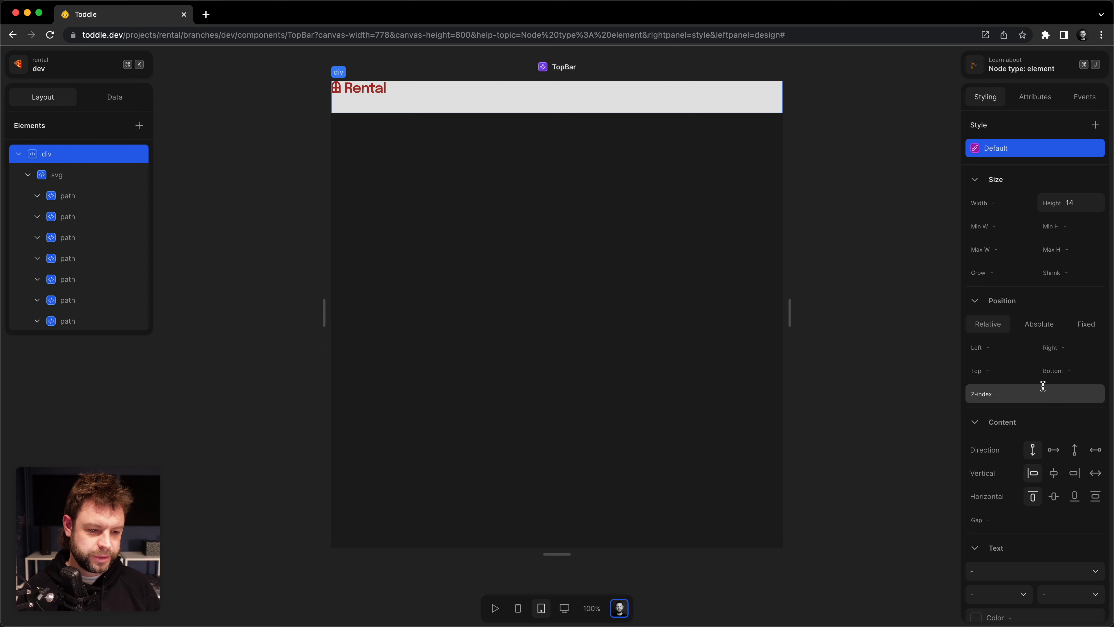
Center the logo vertically in the TopBar's root div and set the div's padding to 4.
left_click(1055, 496)
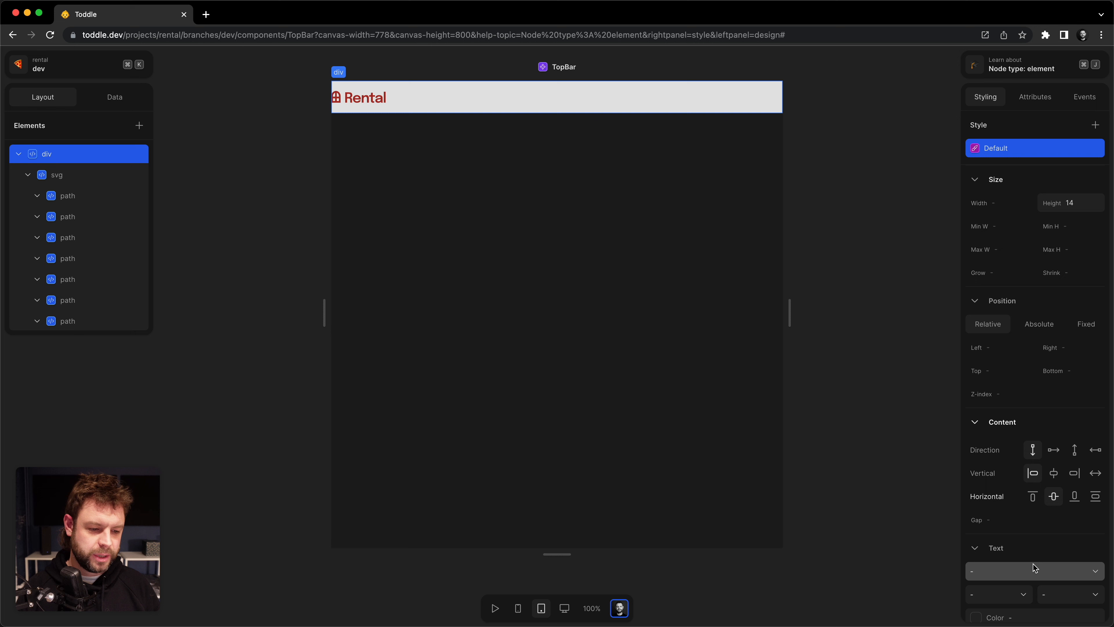
scroll(1033, 564, "down", 7)
left_click(1025, 465)
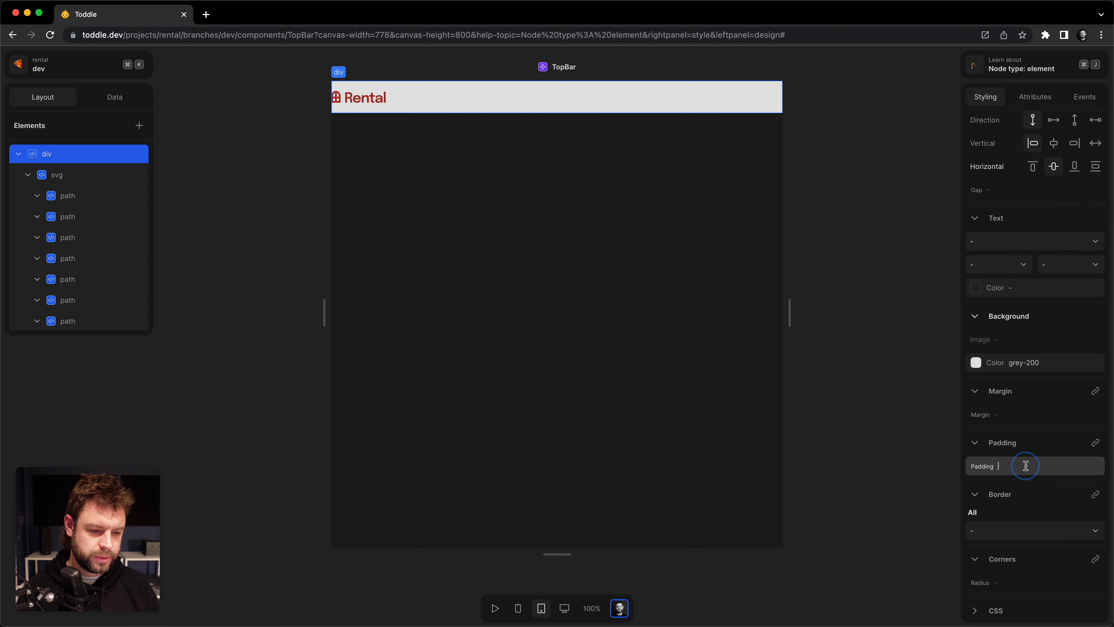
type("4")
key("Return")
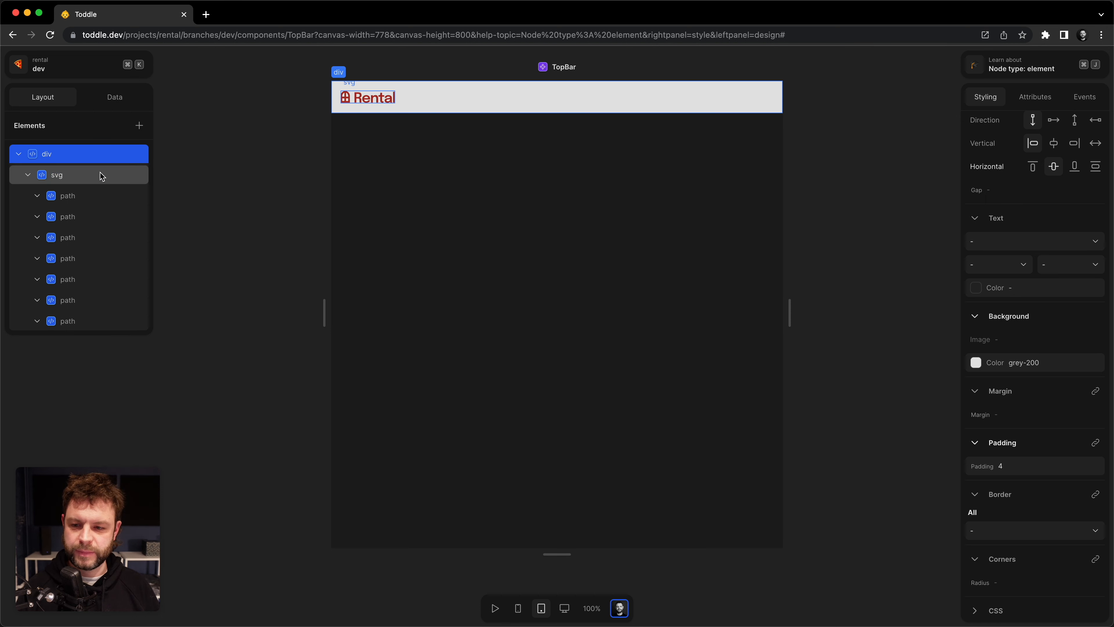
Add a Link element to the TopBar's root div and place it above the svg logo.
key("super+Return")
type("li")
key("Return")
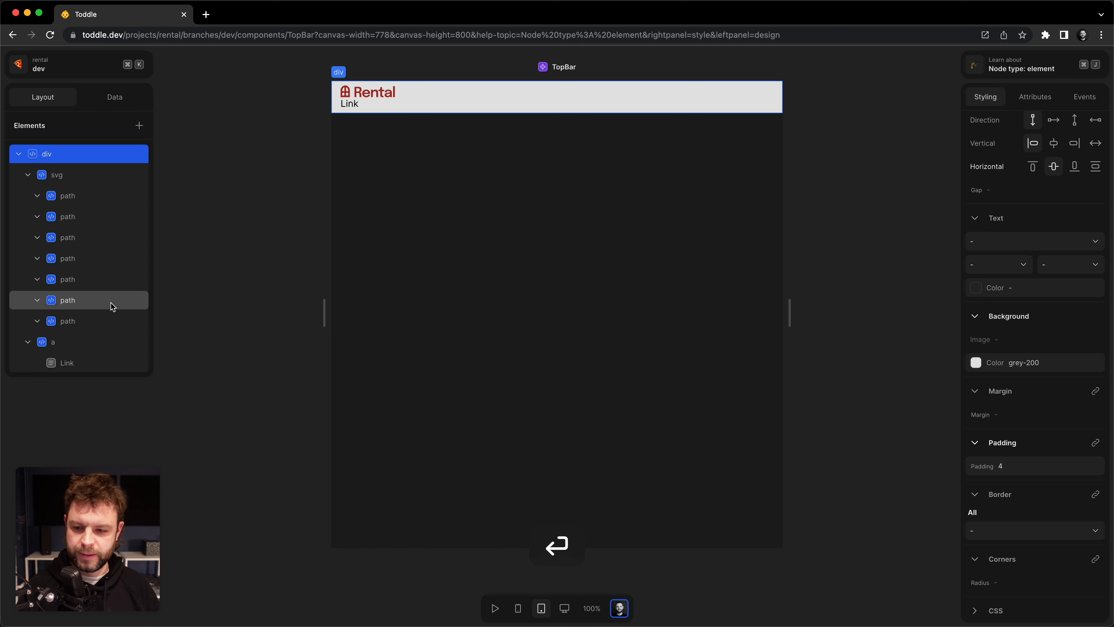
left_click_drag(110, 341, 83, 149)
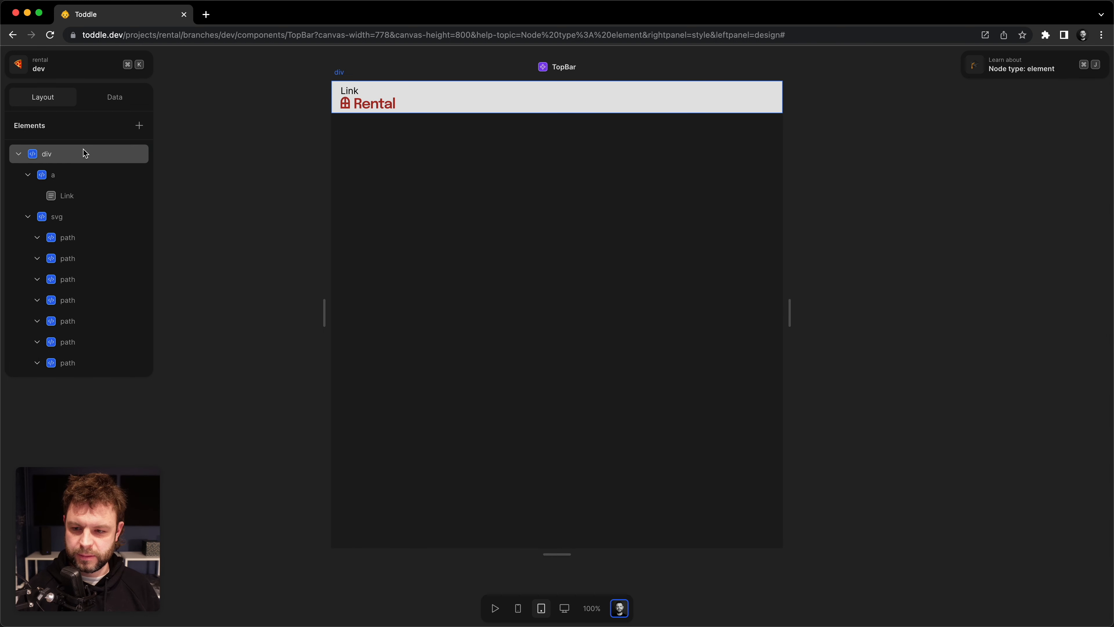
Nest the svg logo inside the link element and delete the link's placeholder text.
left_click(91, 216)
left_click_drag(93, 215, 85, 178)
left_click(88, 367)
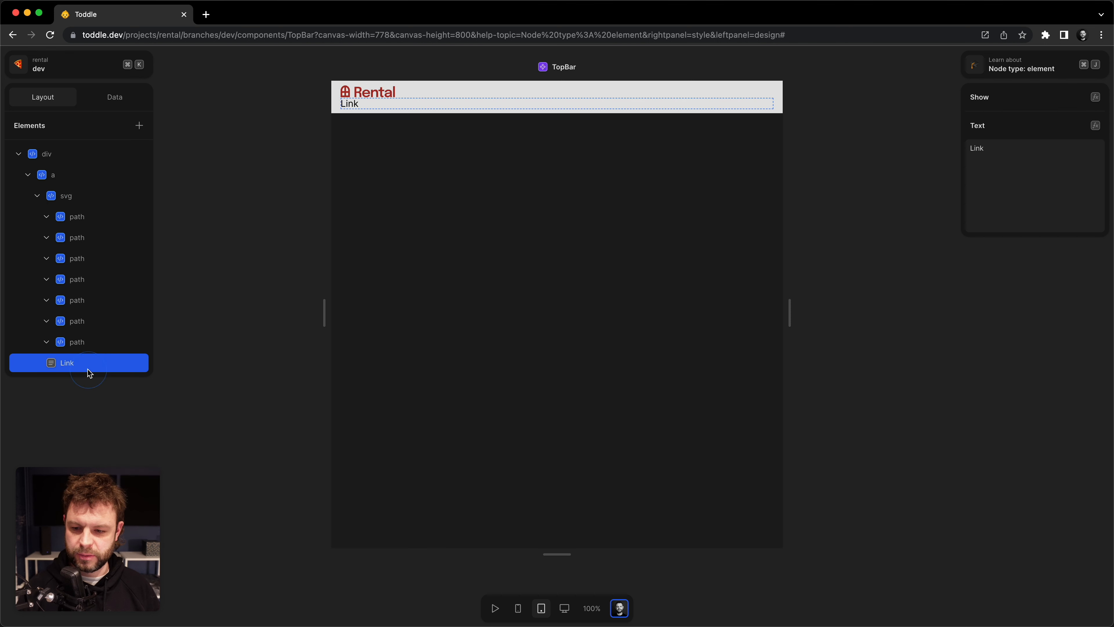
key("Delete")
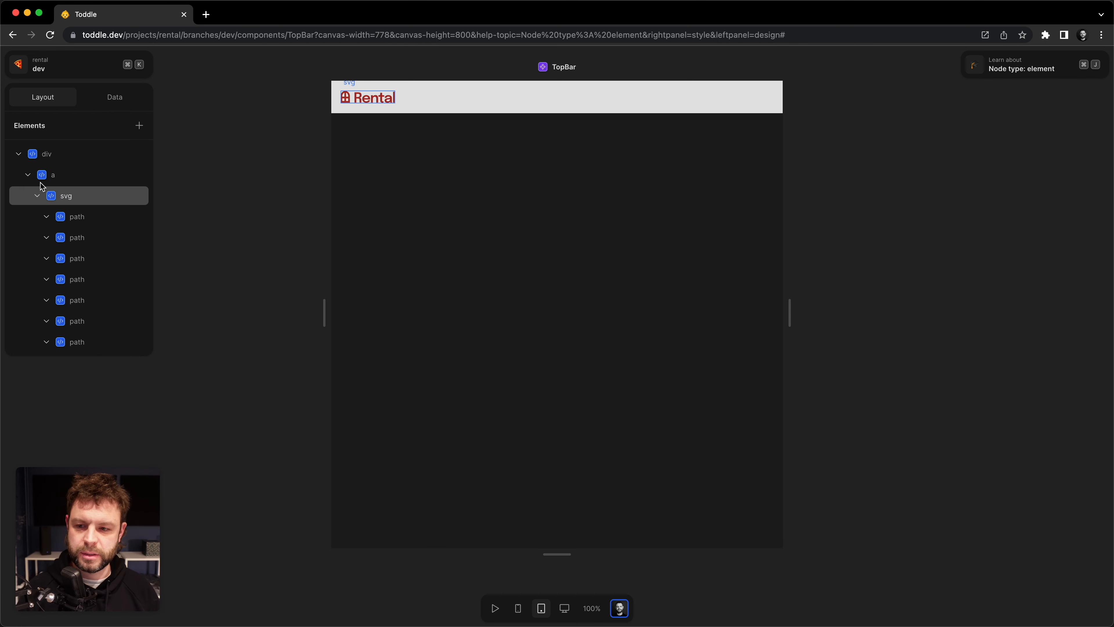
left_click(73, 174)
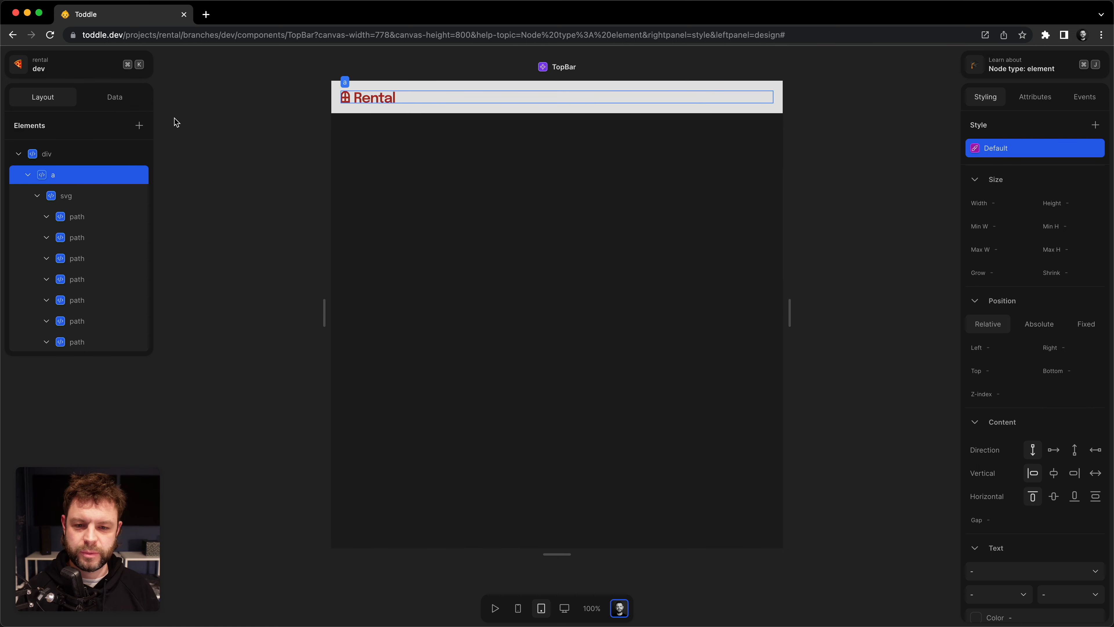
Set the logo link's href attribute to / and try the link in test mode.
left_click(1041, 101)
left_click(1040, 226)
key("super+Right")
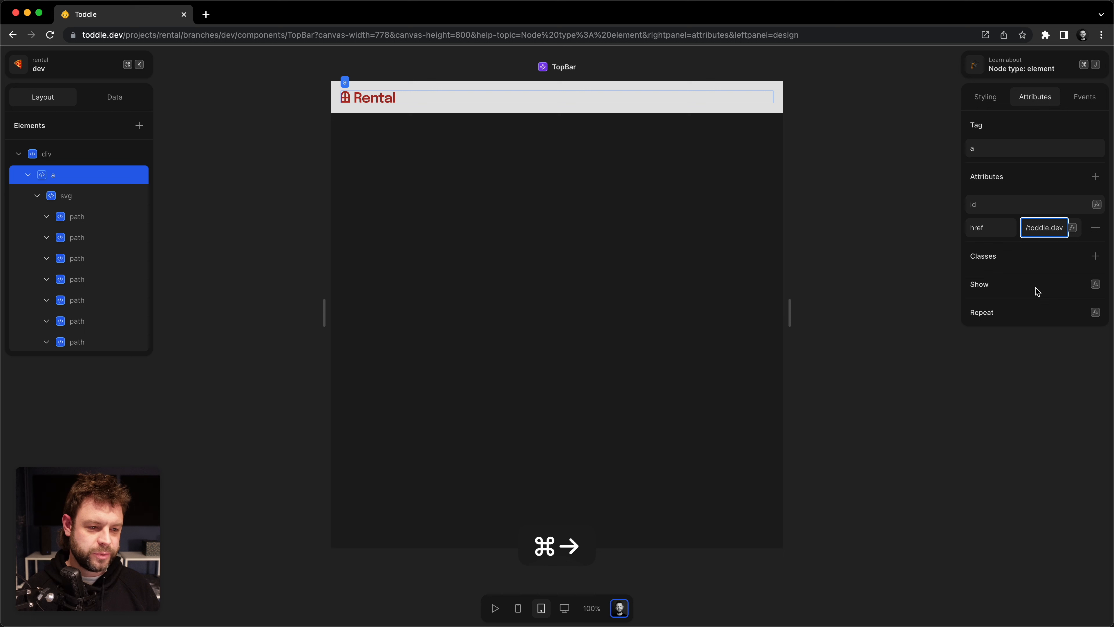
key("shift+super+Left")
key("BackSpace")
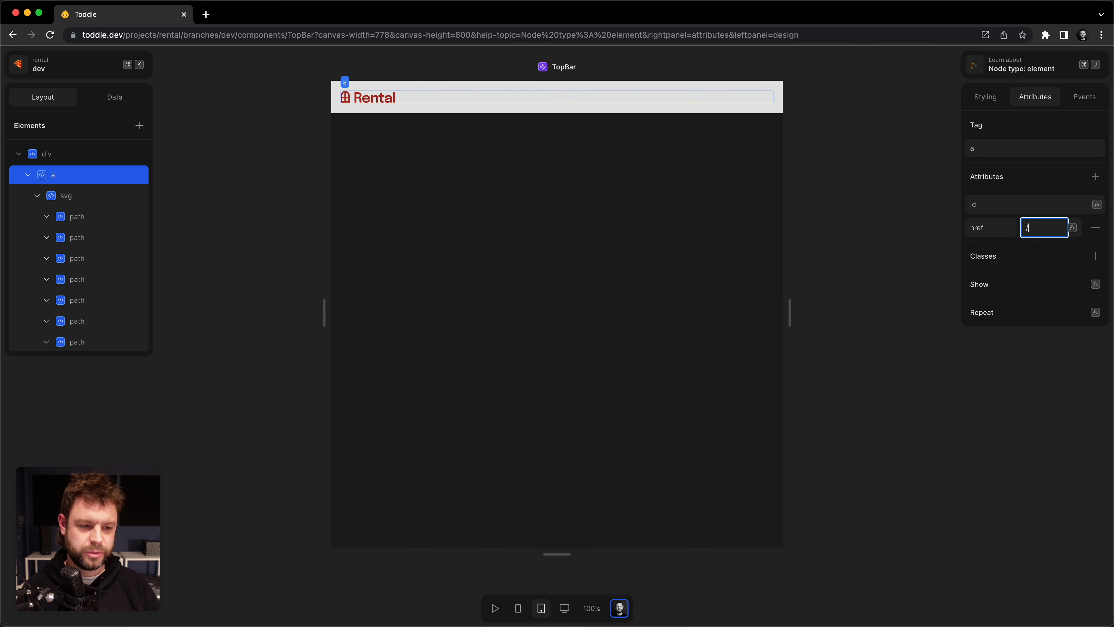
double_click(1030, 227)
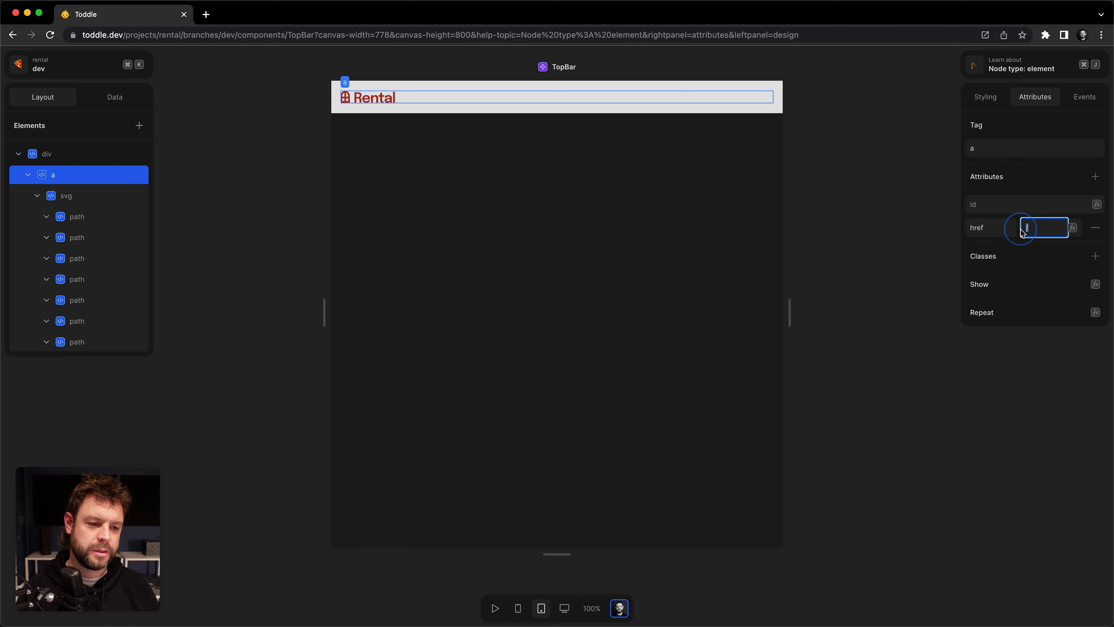
left_click(878, 218)
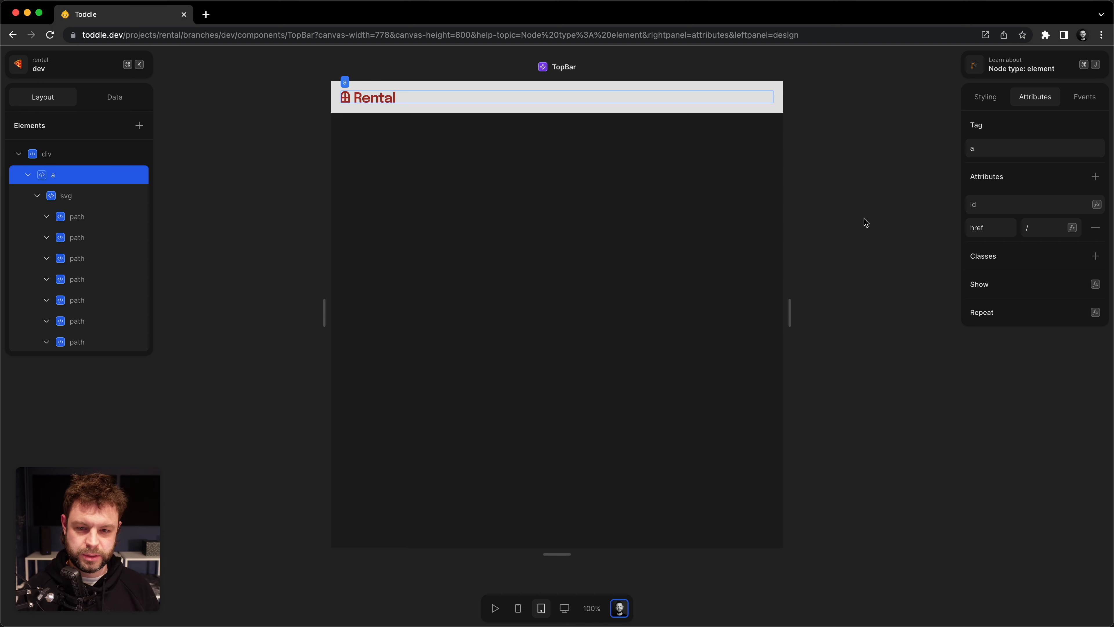
key("t")
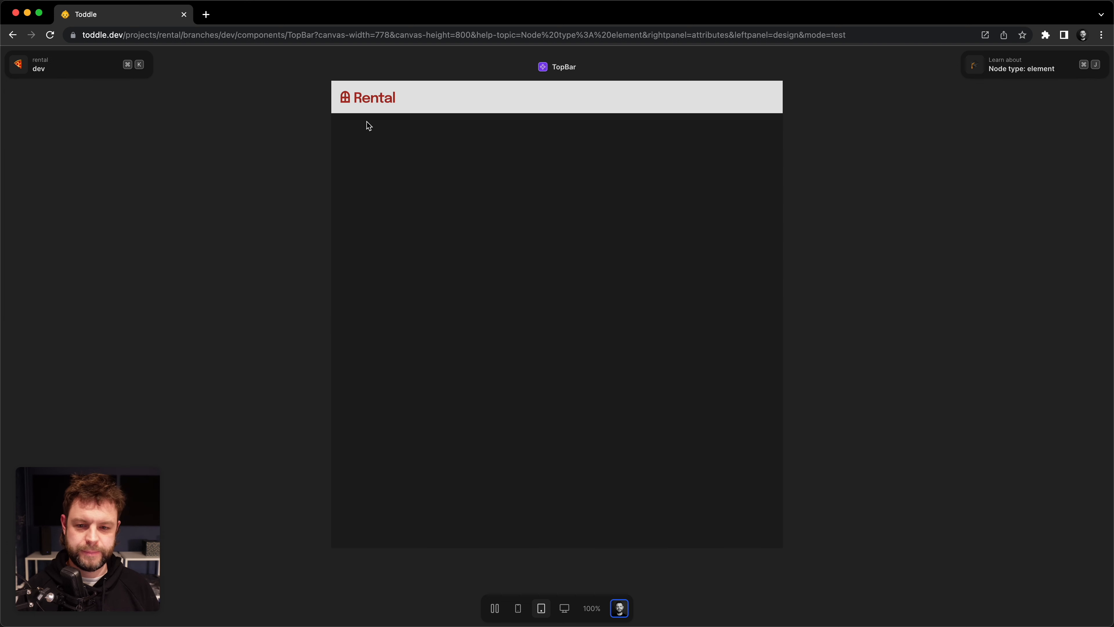
left_click(369, 102)
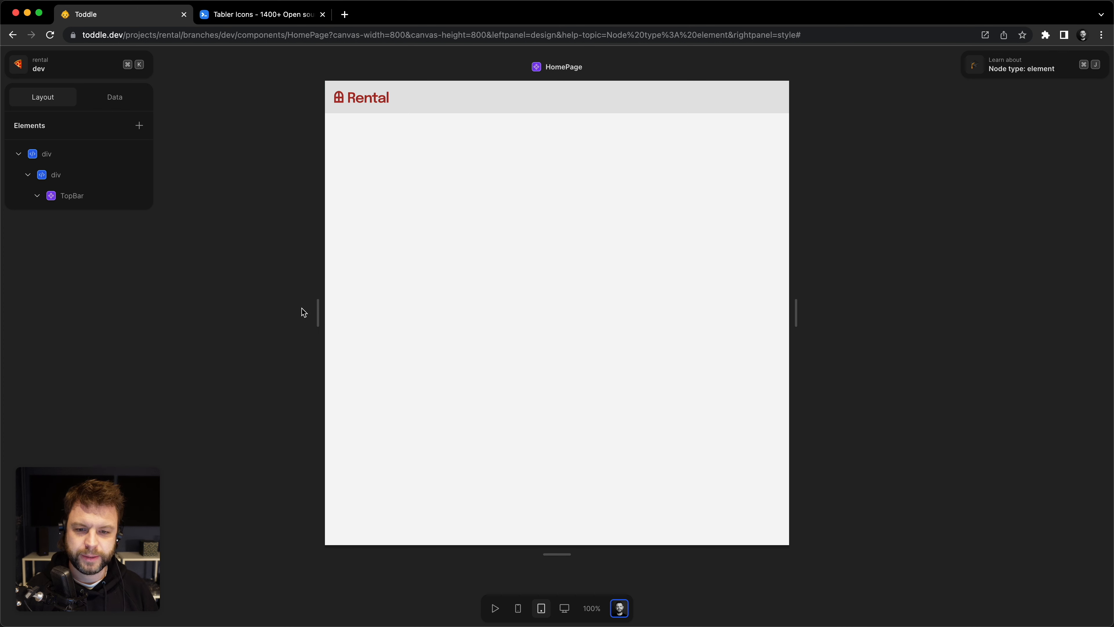
Open the TopBar component from the HomePage, collapse the logo svg's node and add a Button element to the root div.
double_click(87, 193)
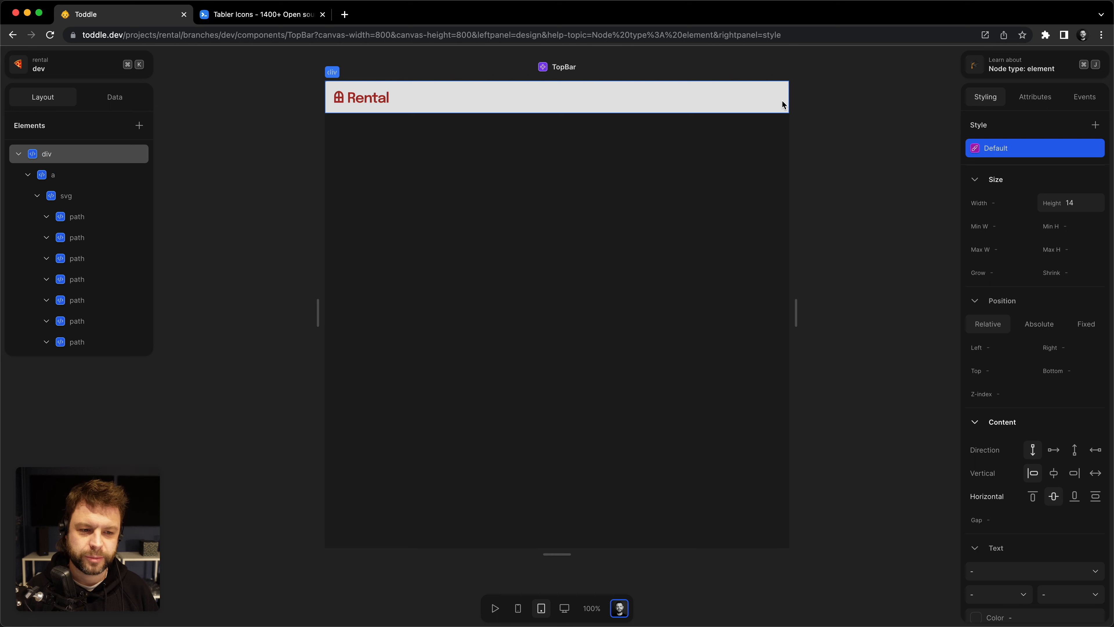
left_click(38, 195)
left_click(83, 159)
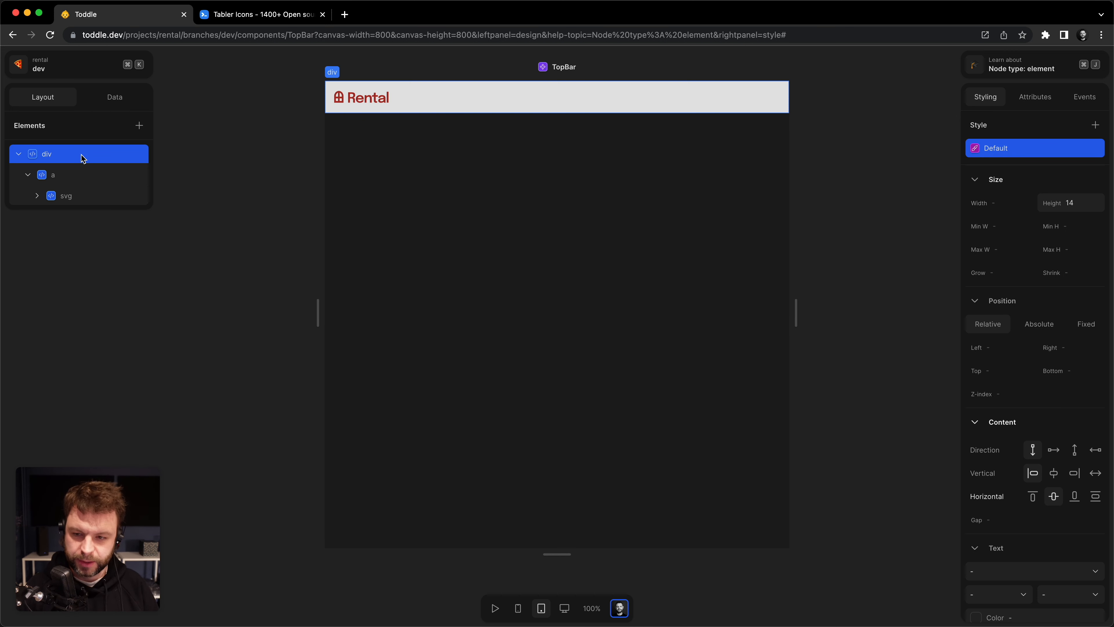
key("a")
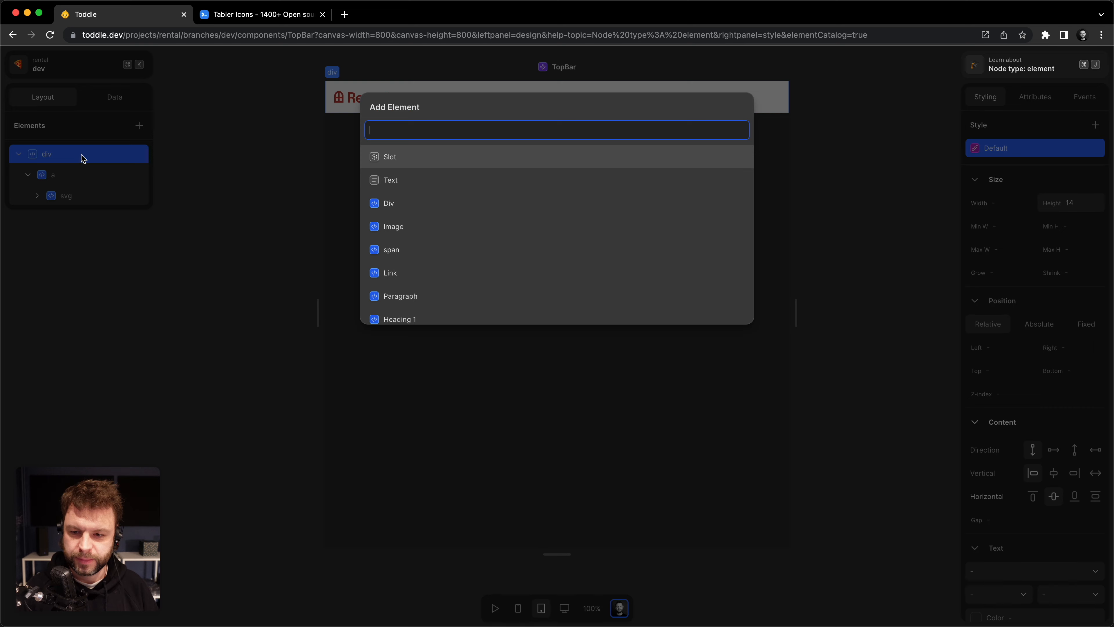
left_click(207, 156)
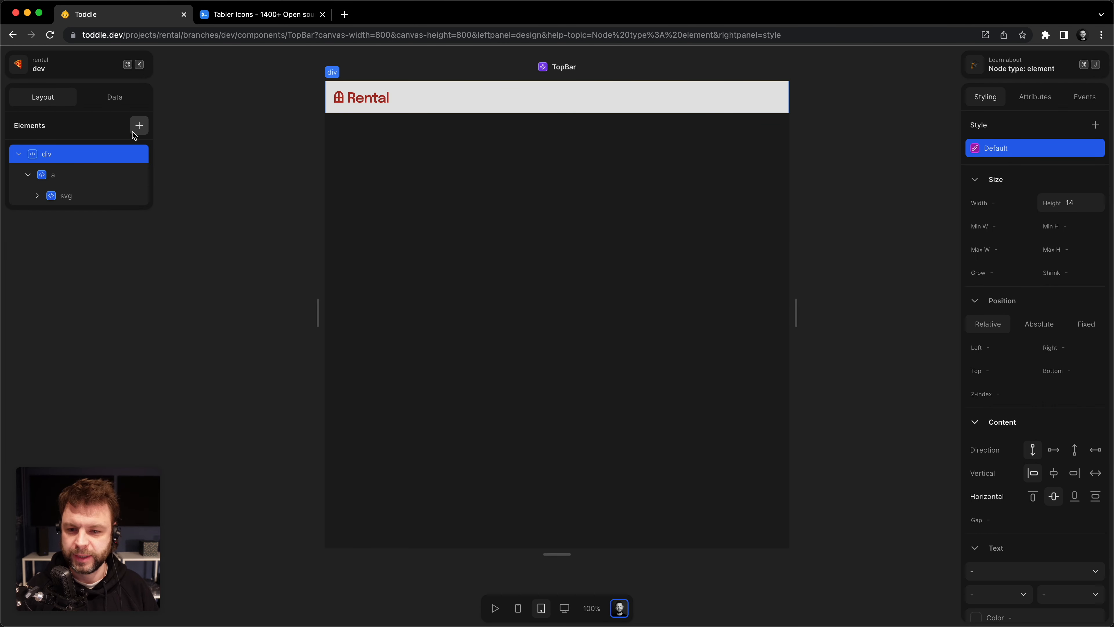
left_click(138, 131)
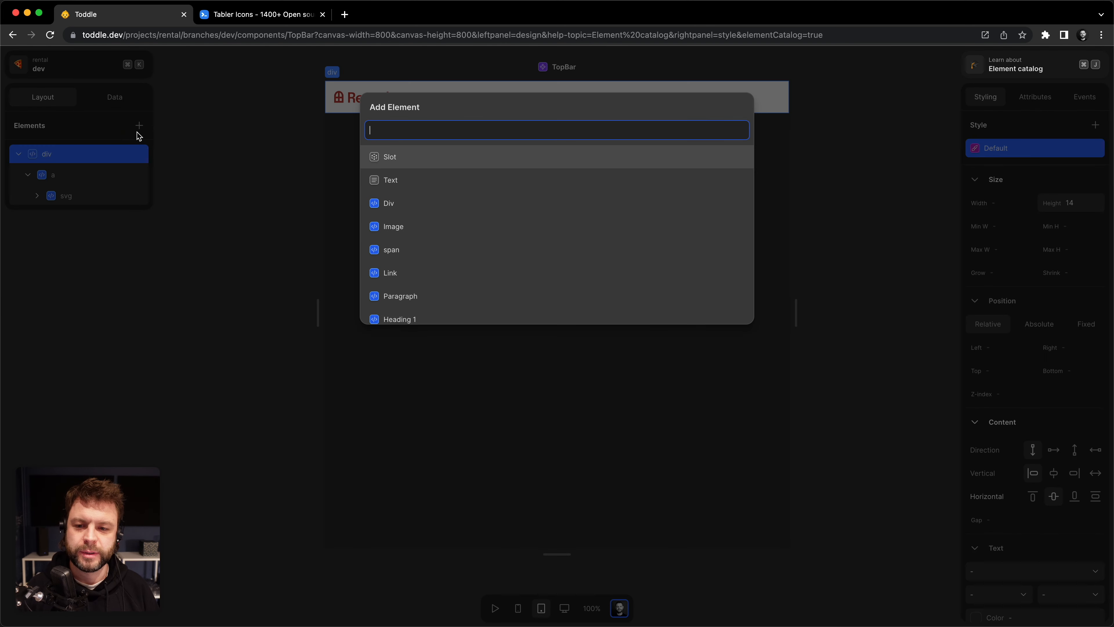
type("button")
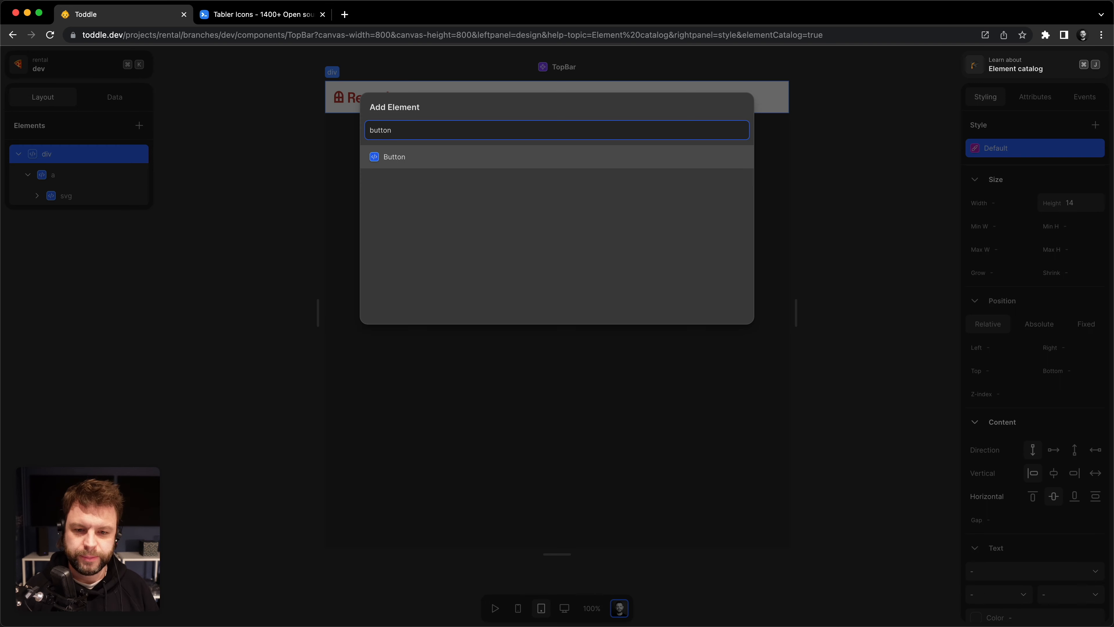
key("Return")
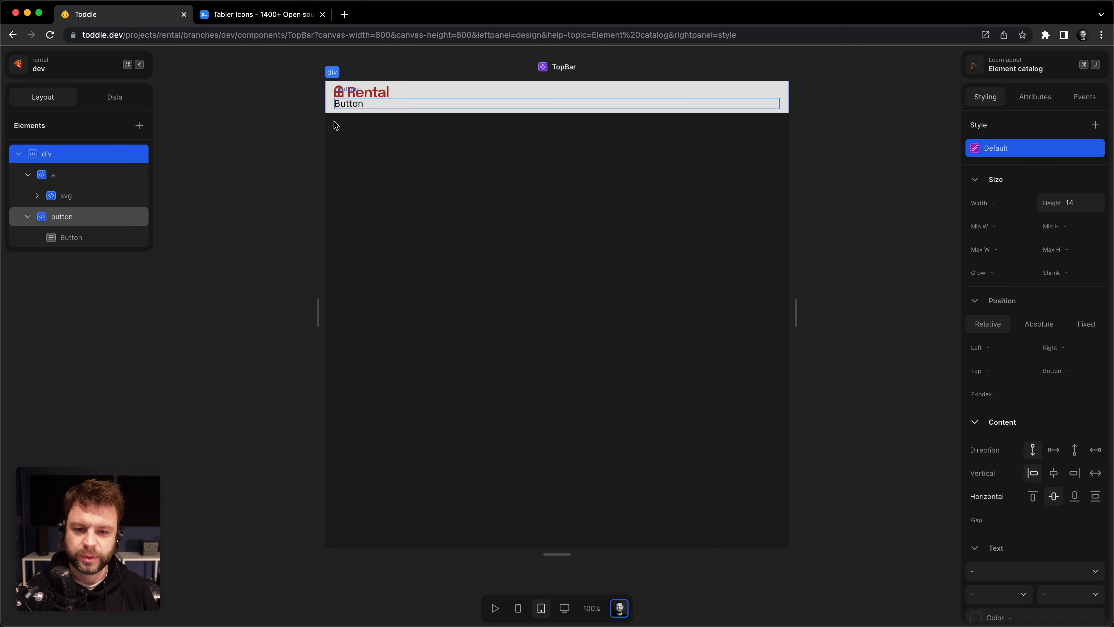
Set the TopBar root div's direction to row and distribute its children so the logo and button sit at opposite ends.
left_click(99, 160)
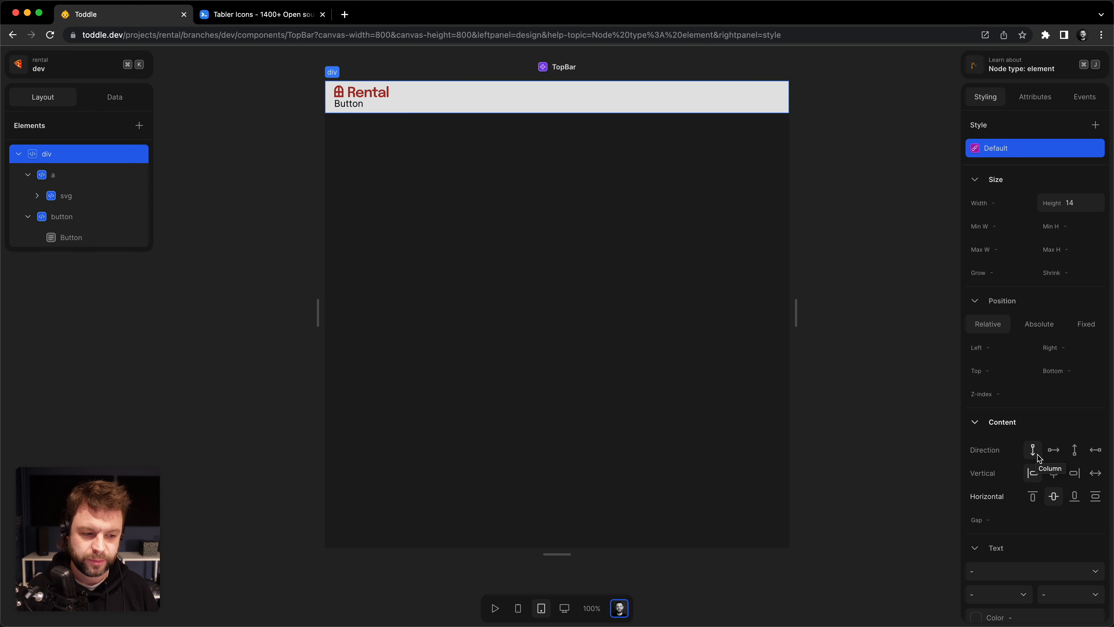
left_click(1050, 452)
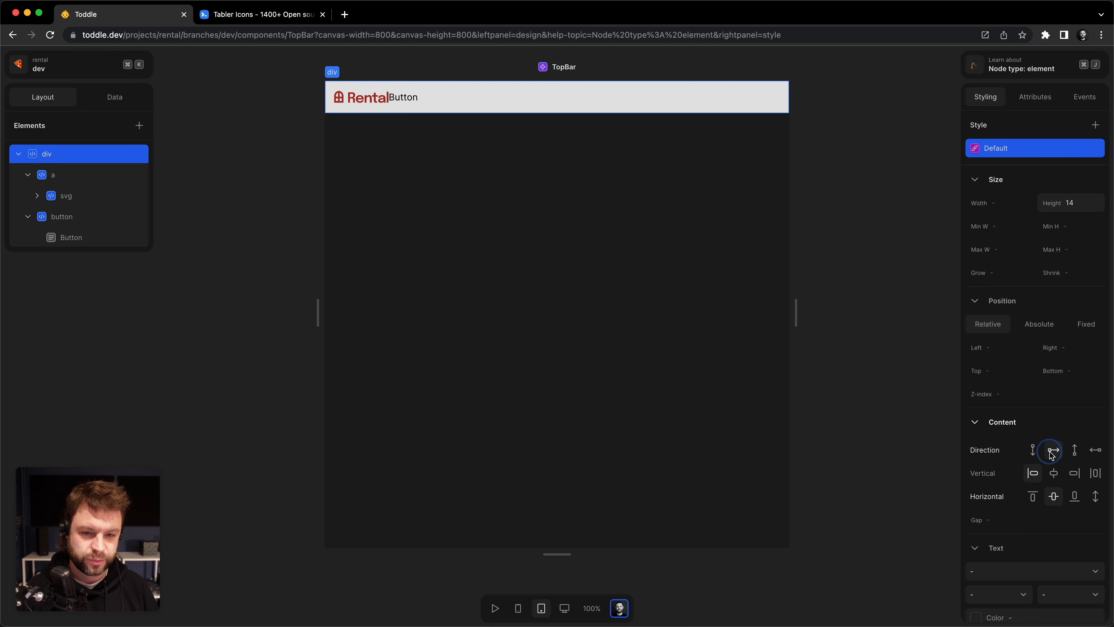
left_click(408, 97)
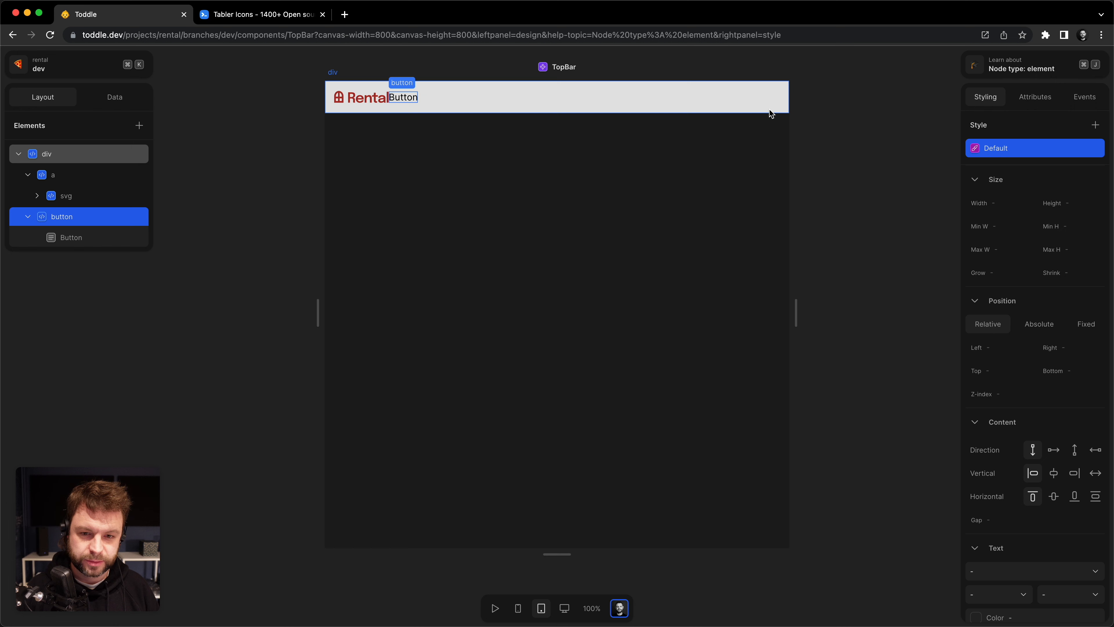
left_click(63, 161)
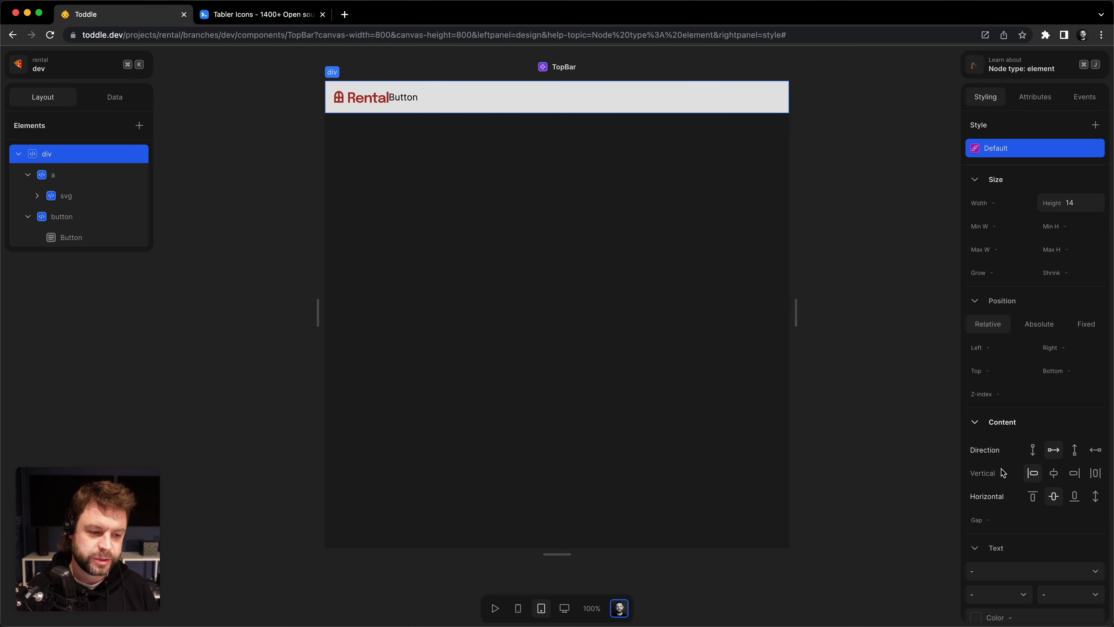
left_click(1096, 474)
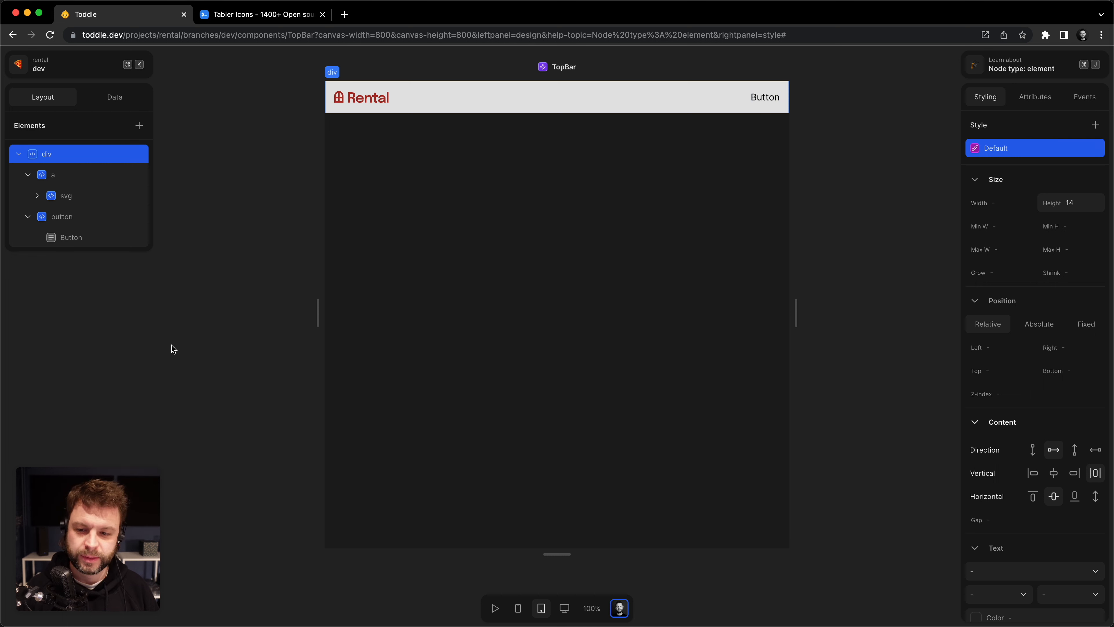
Delete the button's placeholder text and set the button's width and height to 10.
left_click(106, 243)
key("Delete")
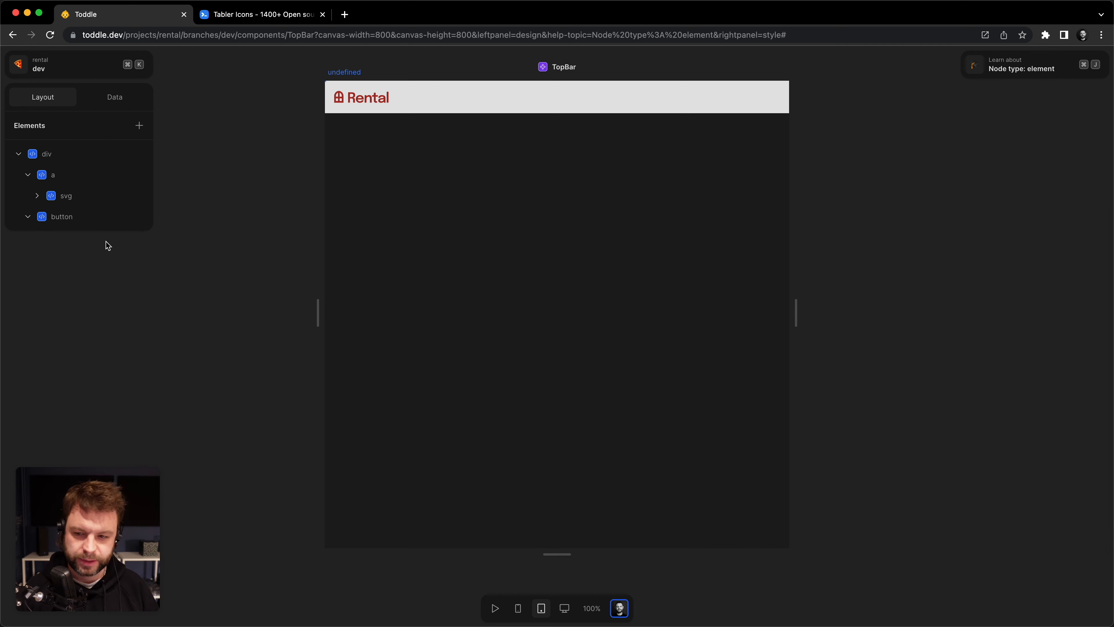
left_click(91, 216)
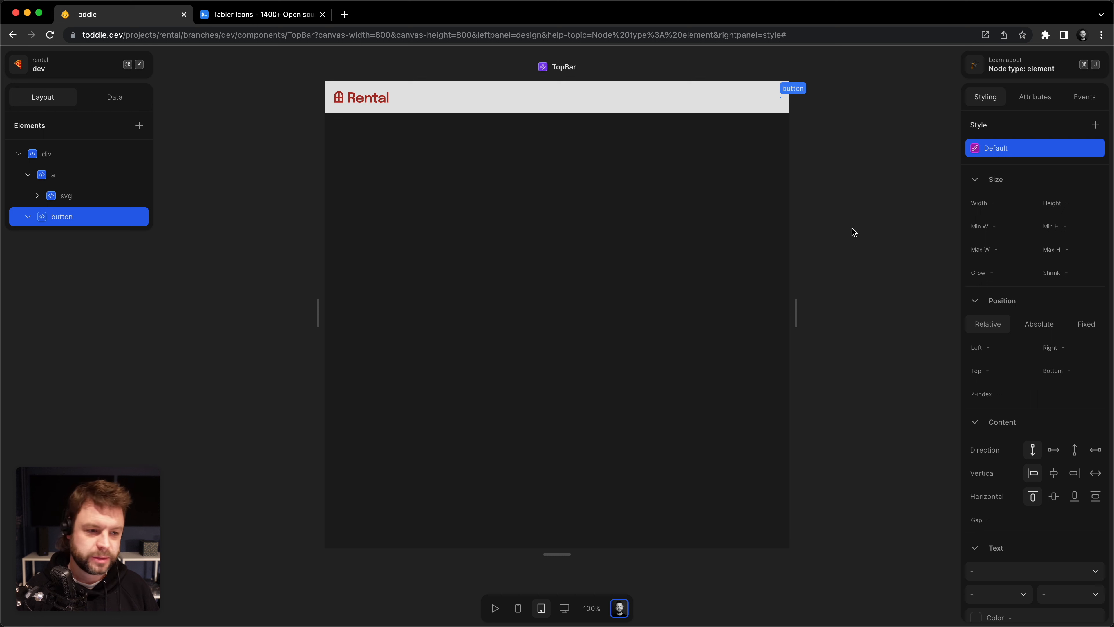
left_click(998, 206)
type("10")
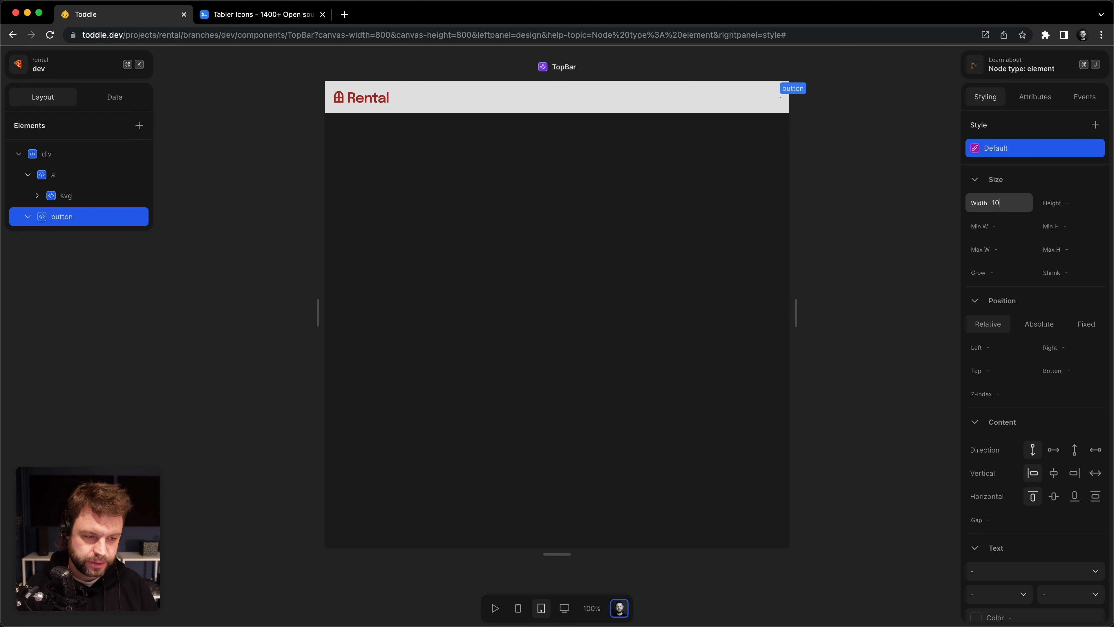
key("Tab")
type("10")
key("Tab")
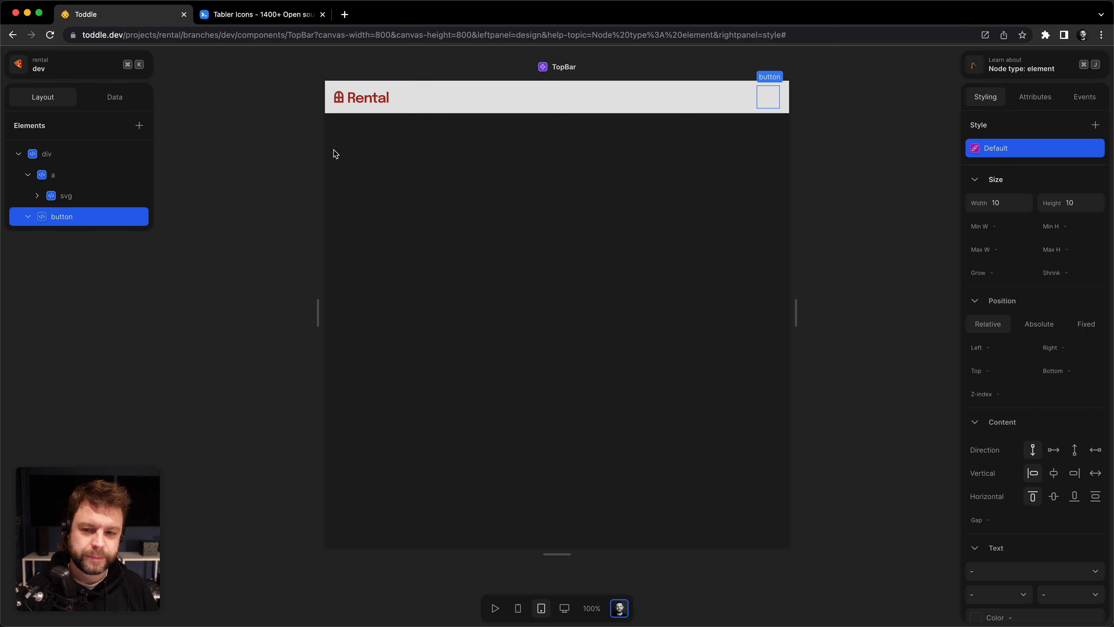
Switch to the Tabler Icons site, search for "menu" and copy the menu-2 icon.
left_click(253, 18)
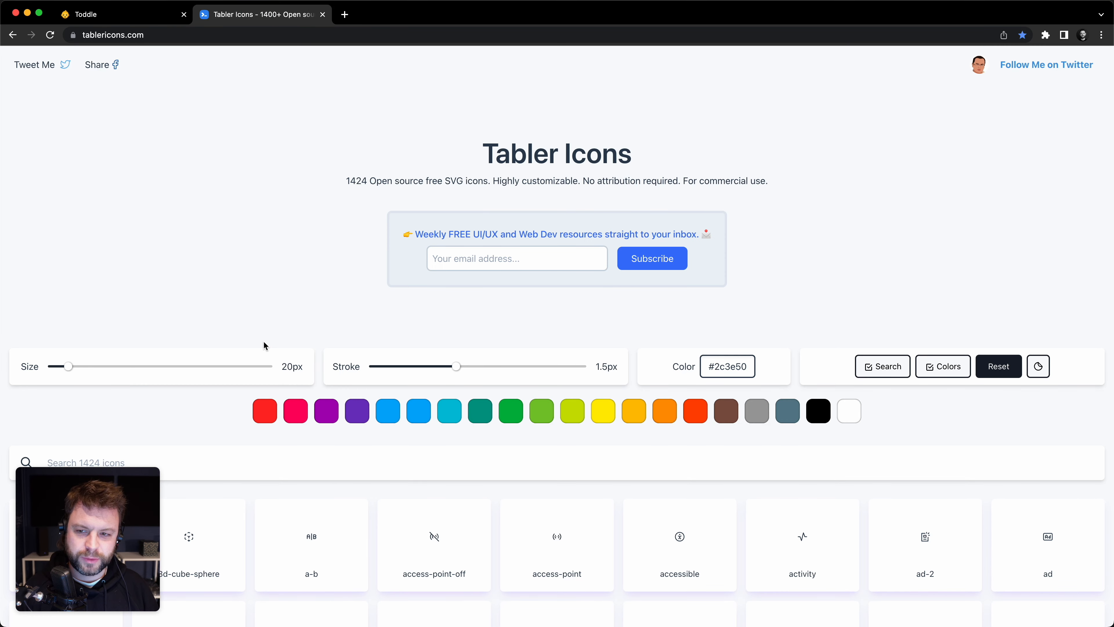
scroll(263, 323, "down", 5)
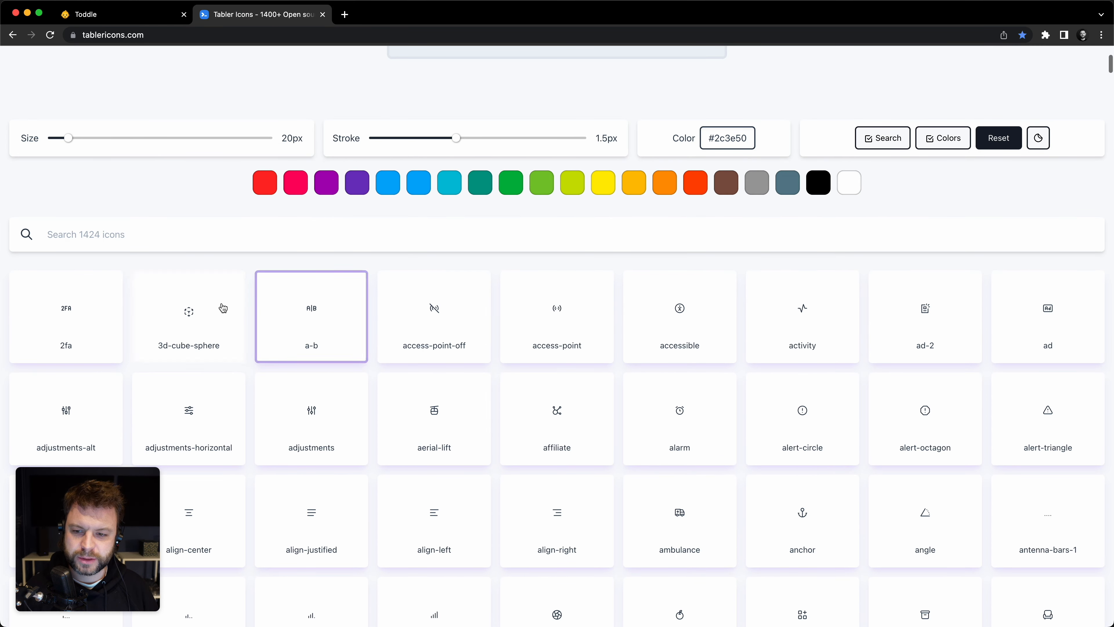
left_click(188, 230)
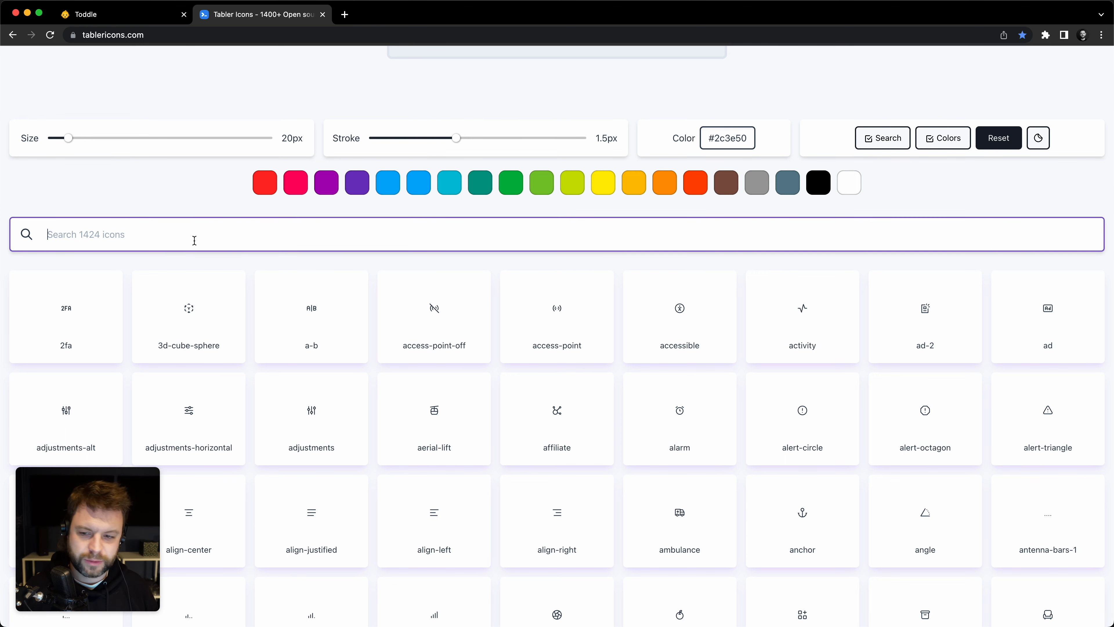
type("menu")
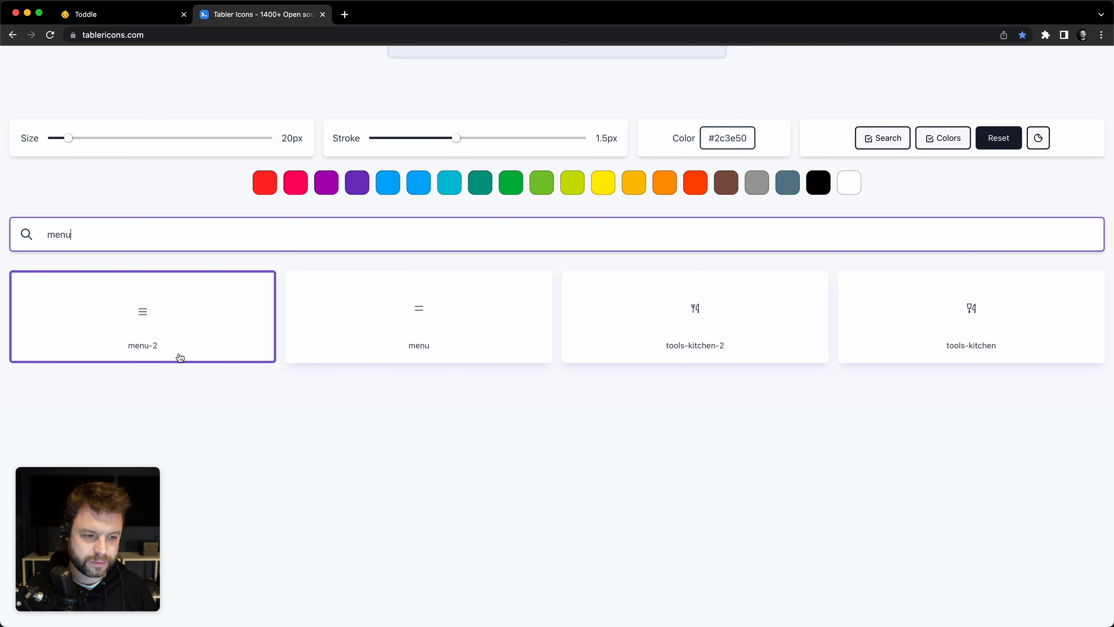
left_click(175, 332)
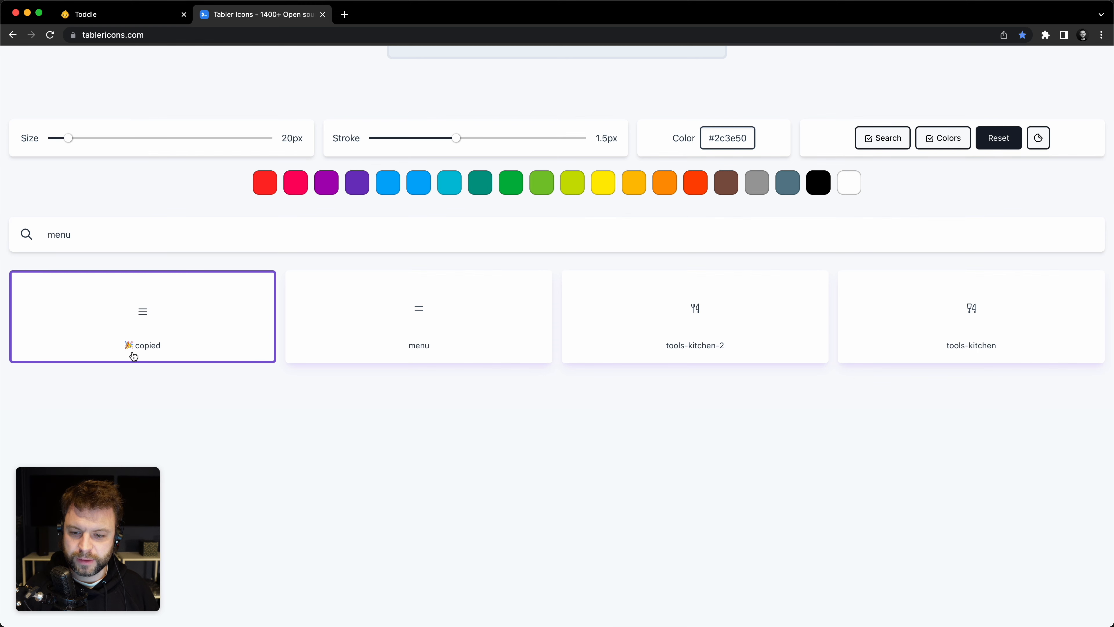
Return to Toddle, paste the copied icon into the TopBar's button and center it vertically and horizontally.
left_click(121, 16)
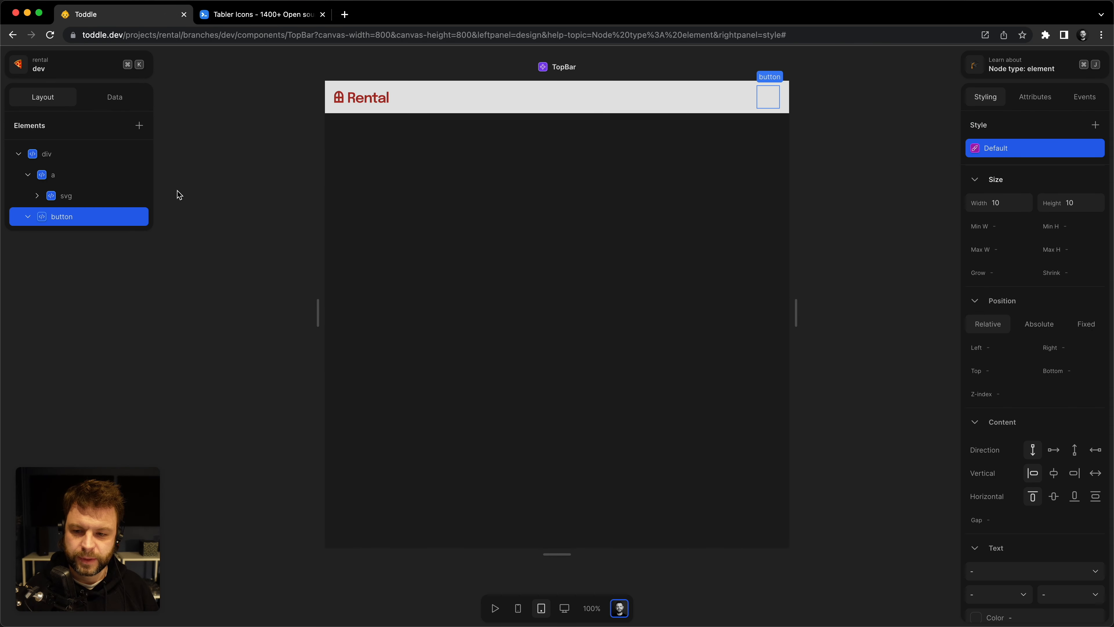
key("super+v")
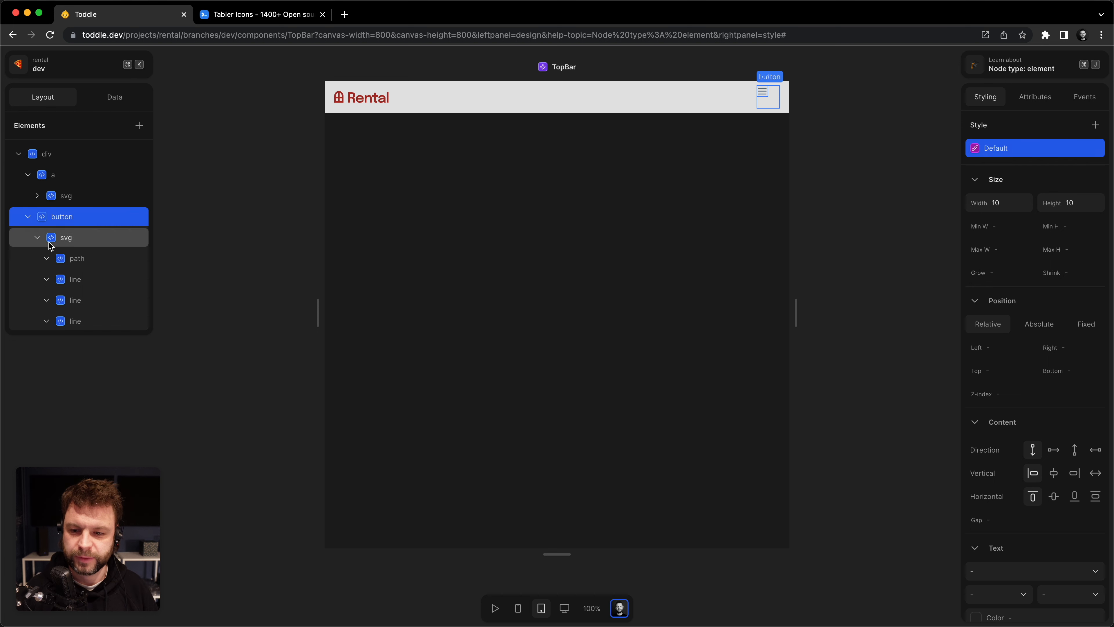
left_click(37, 238)
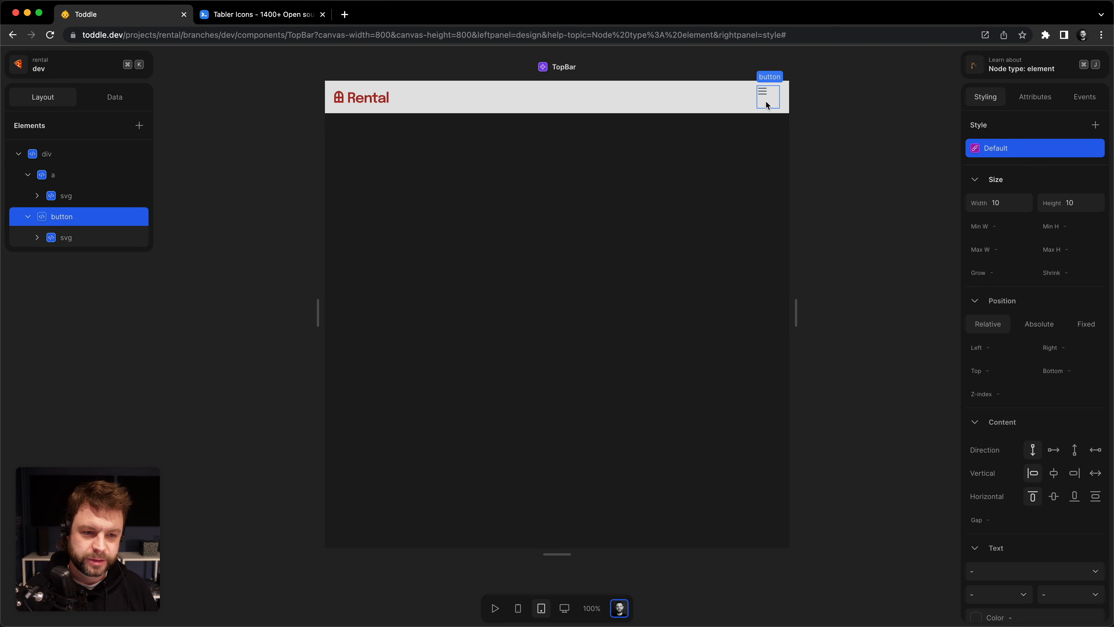
left_click(1057, 475)
left_click(1058, 497)
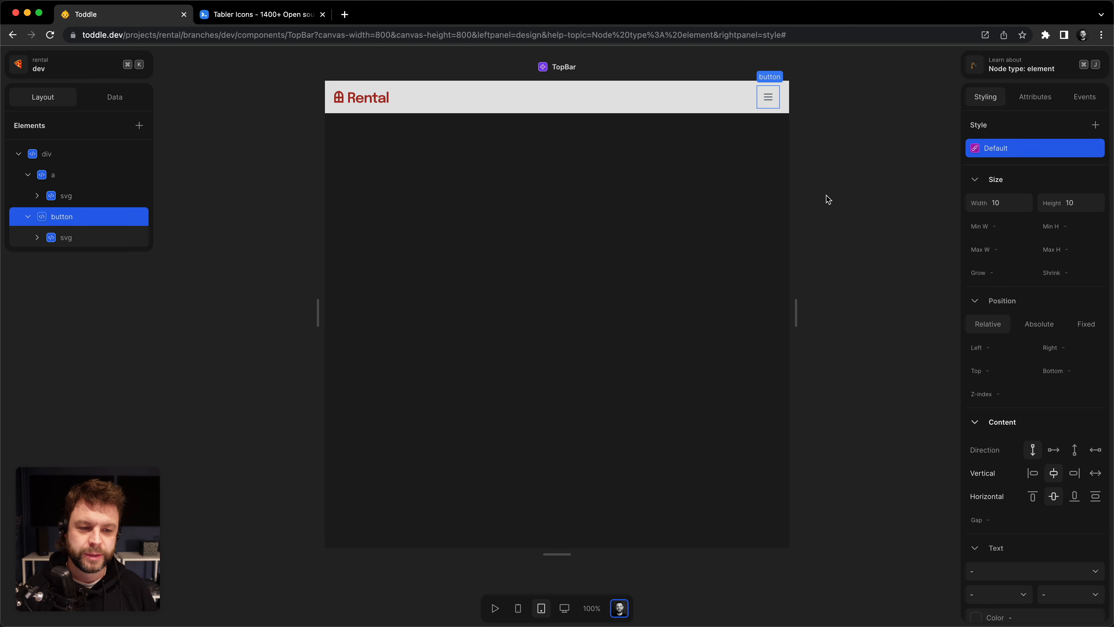
Check the TopBar's responsive layout at a narrowed canvas width and at the mobile, tablet and desktop sizes.
left_click_drag(796, 312, 728, 308)
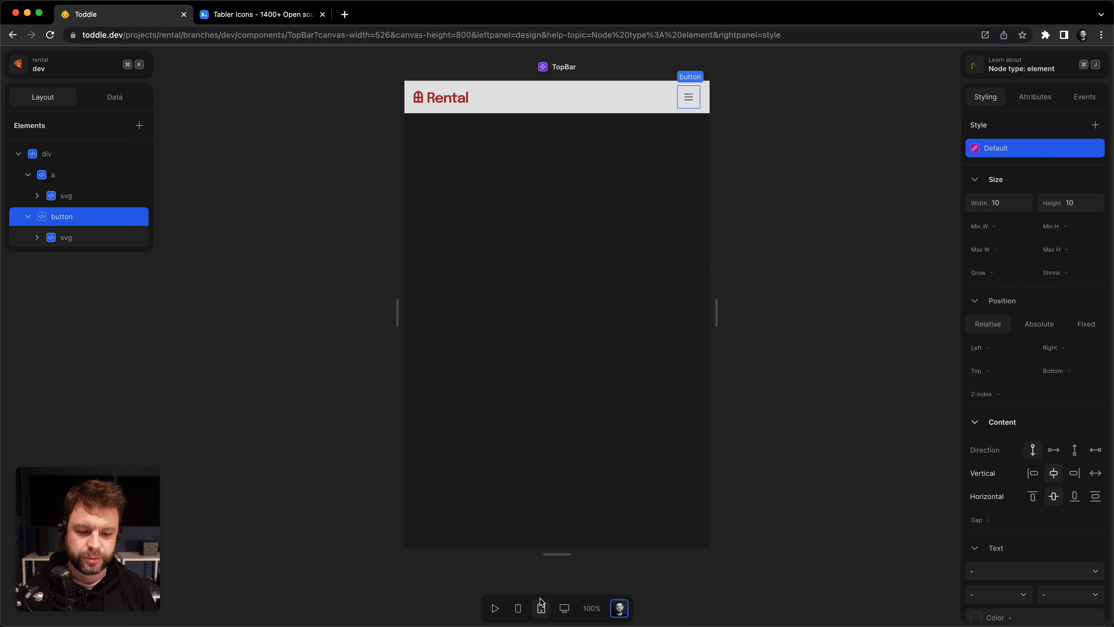
left_click(518, 608)
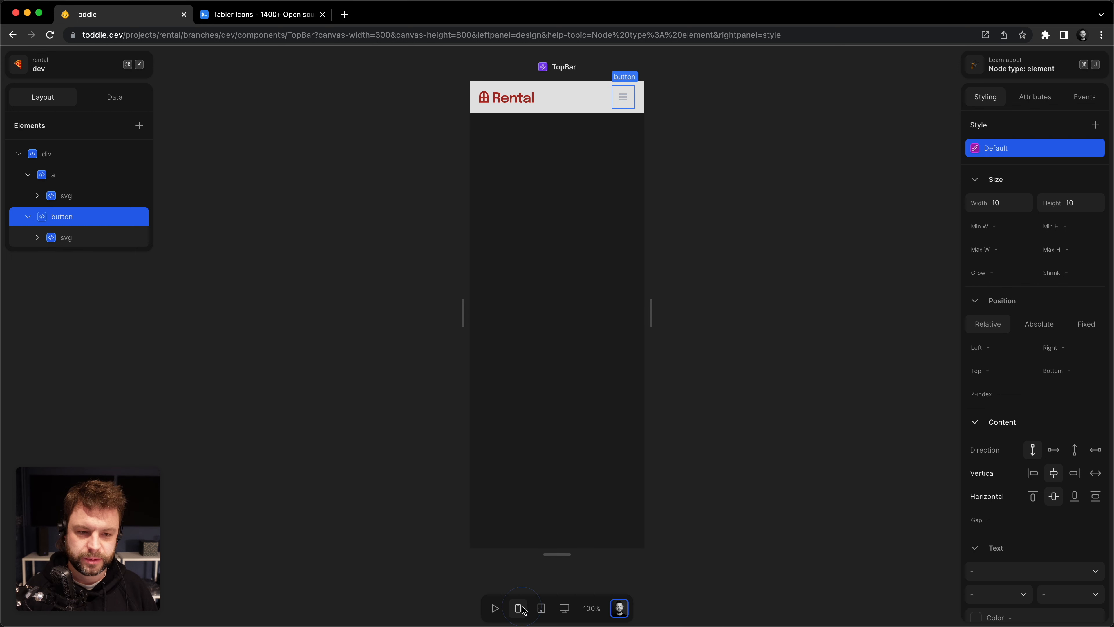
left_click(537, 611)
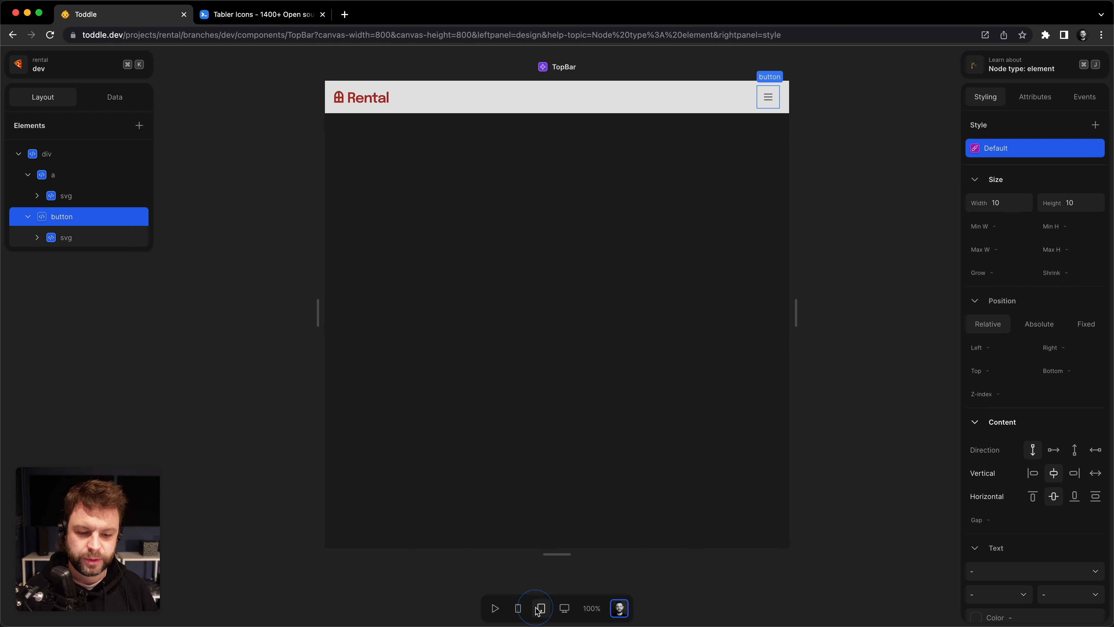
left_click(564, 609)
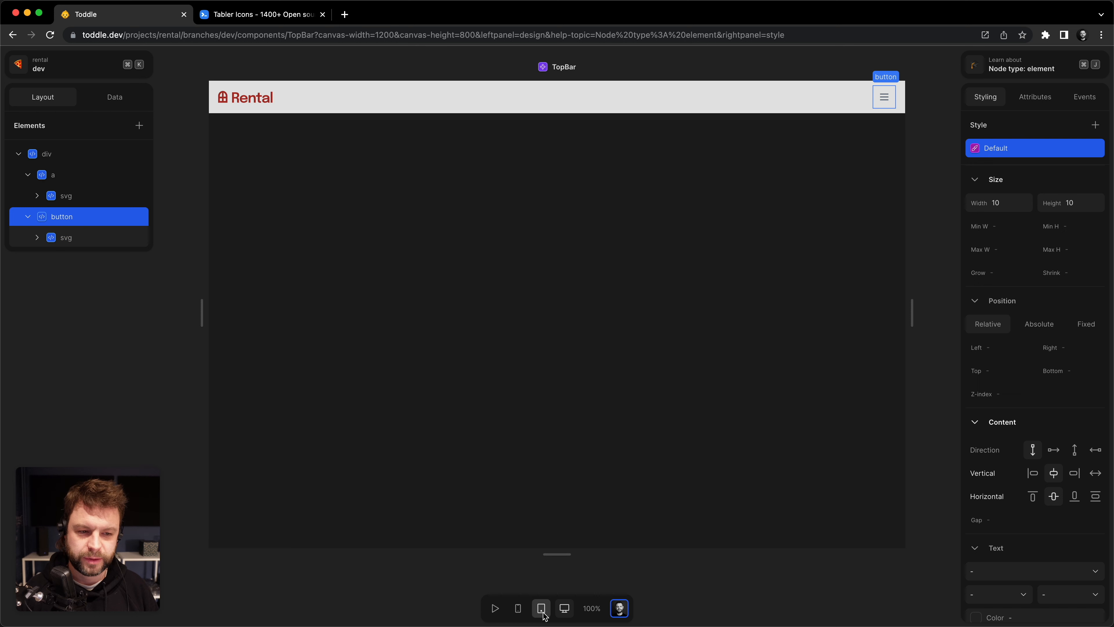
Switch the TopBar canvas to the mobile size.
left_click(519, 609)
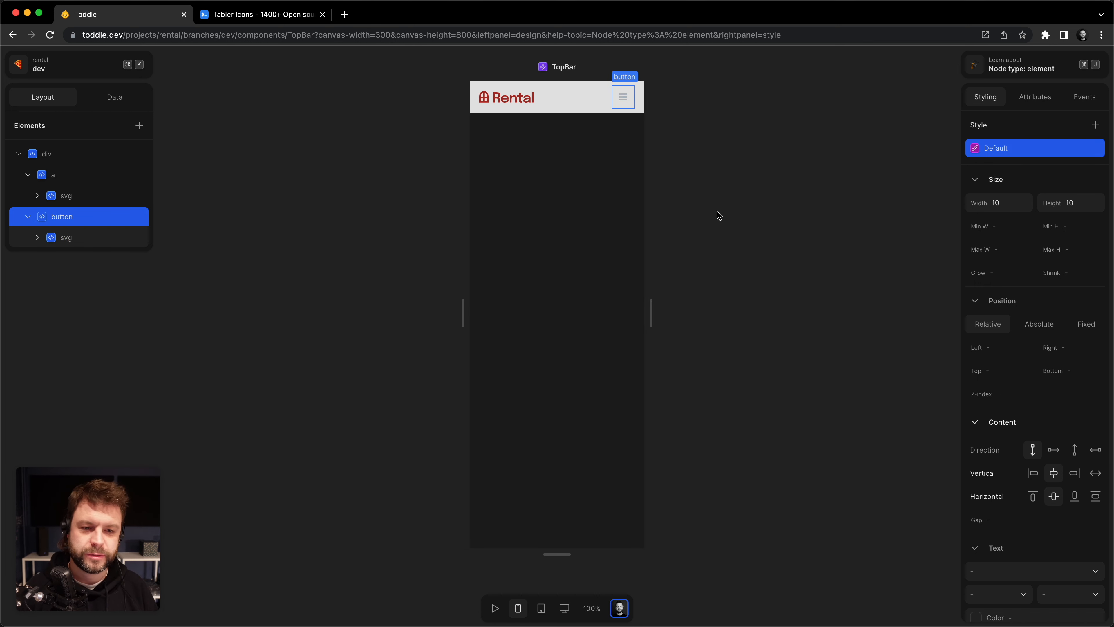
left_click(102, 101)
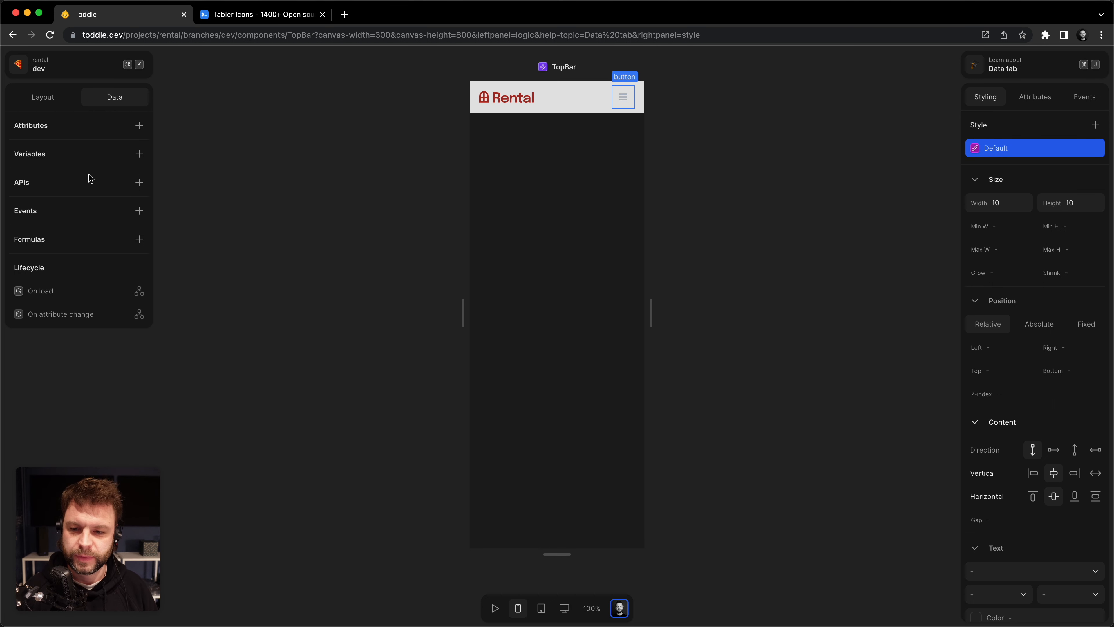
left_click(63, 99)
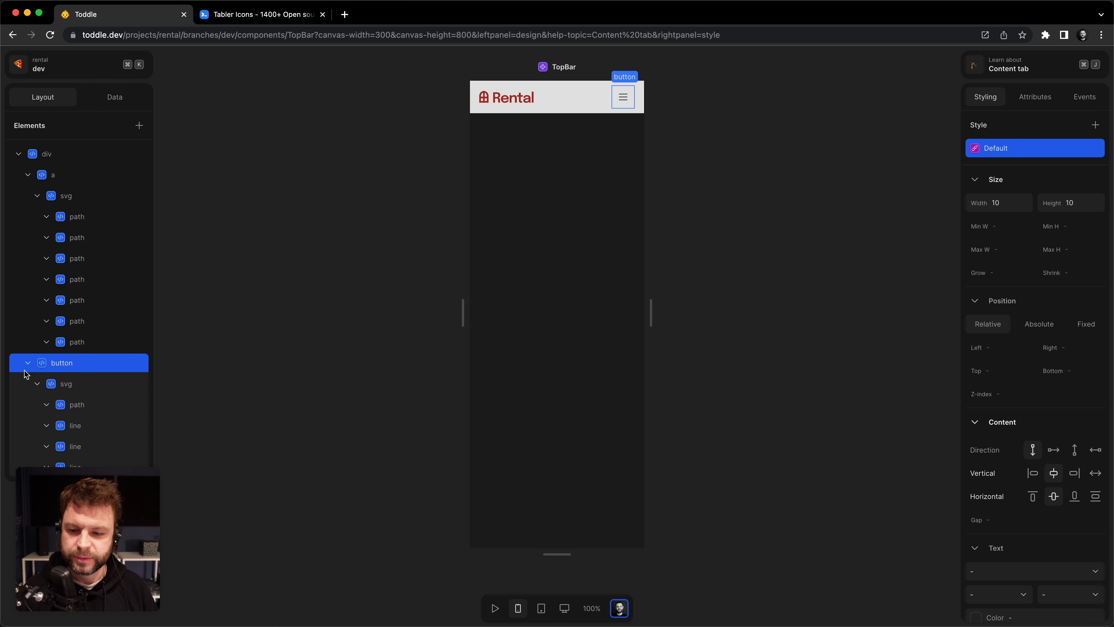
left_click(27, 363)
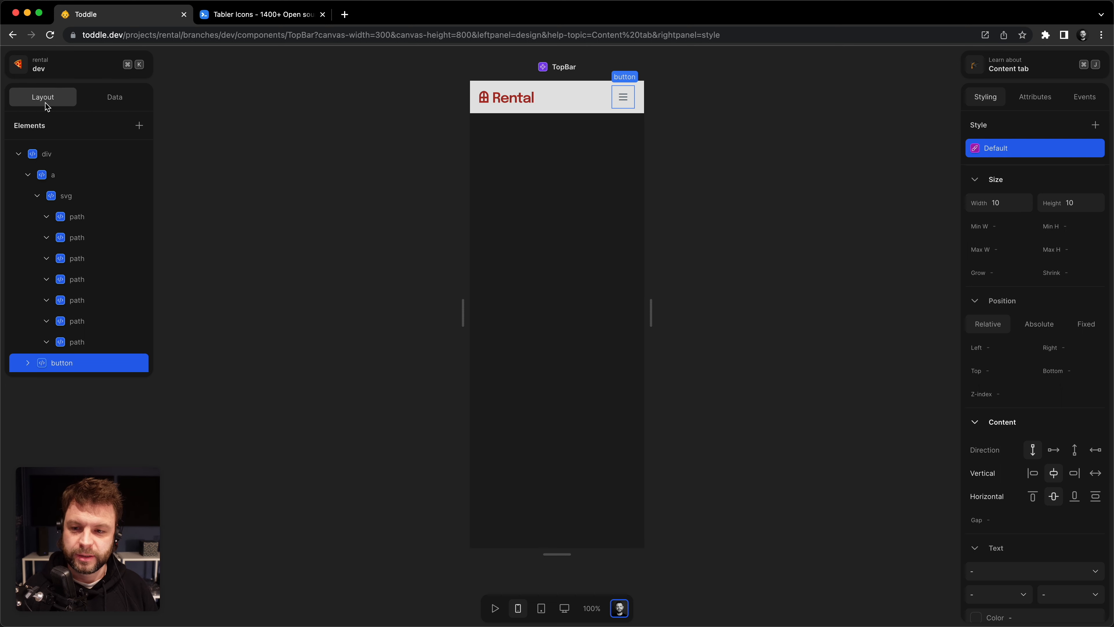
Add a component variable named ShowMobileMenu with the initial value false.
left_click(112, 101)
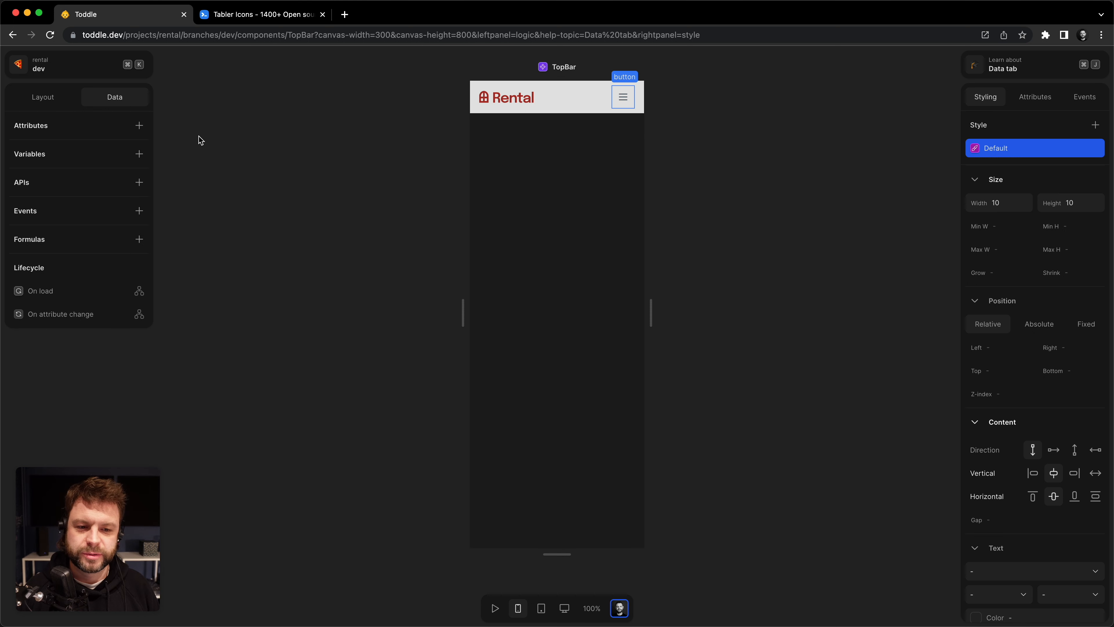
left_click(139, 154)
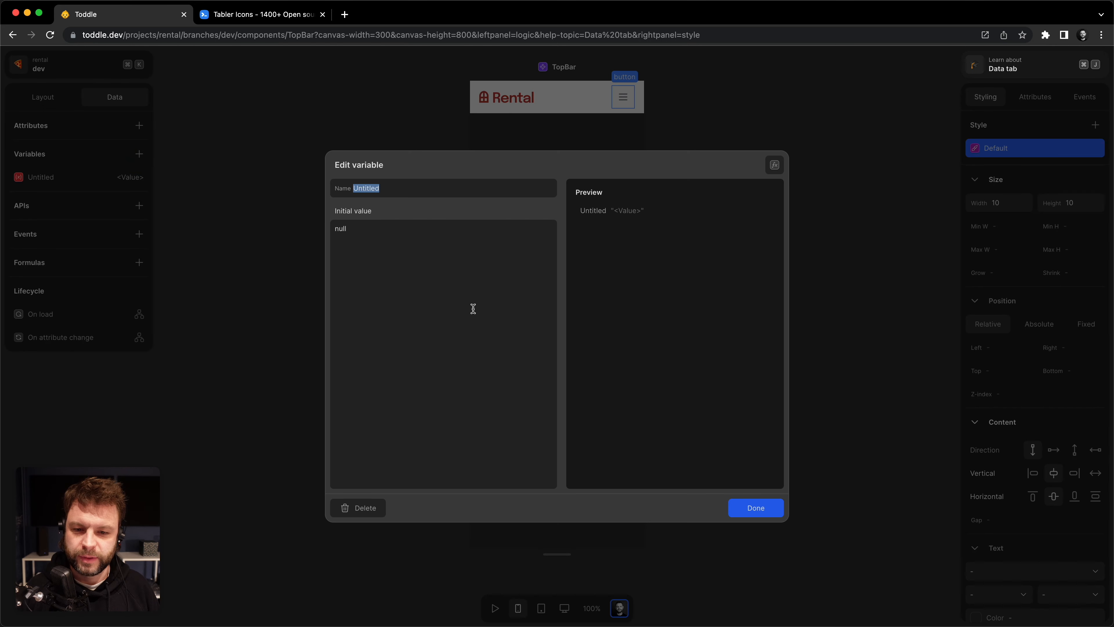
type("Sho")
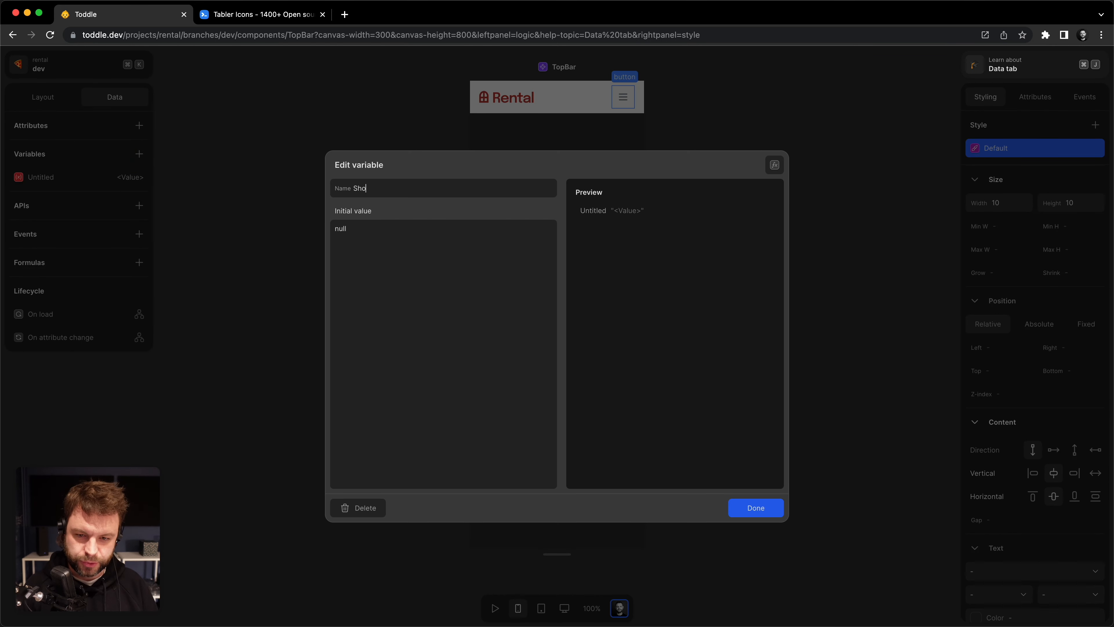
type("wMobileMenu")
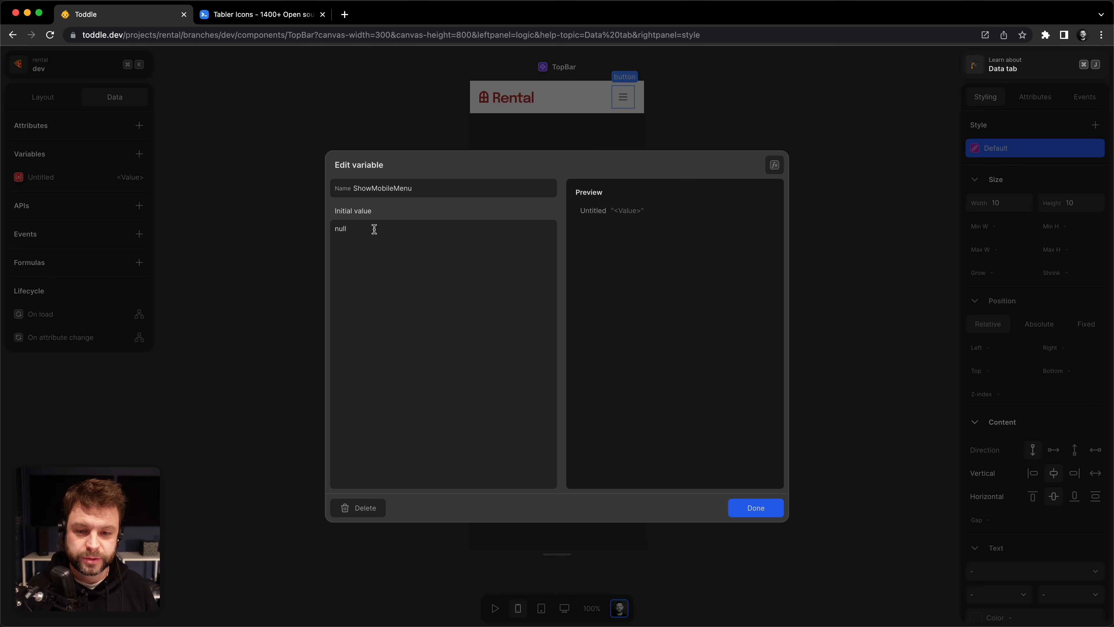
double_click(338, 227)
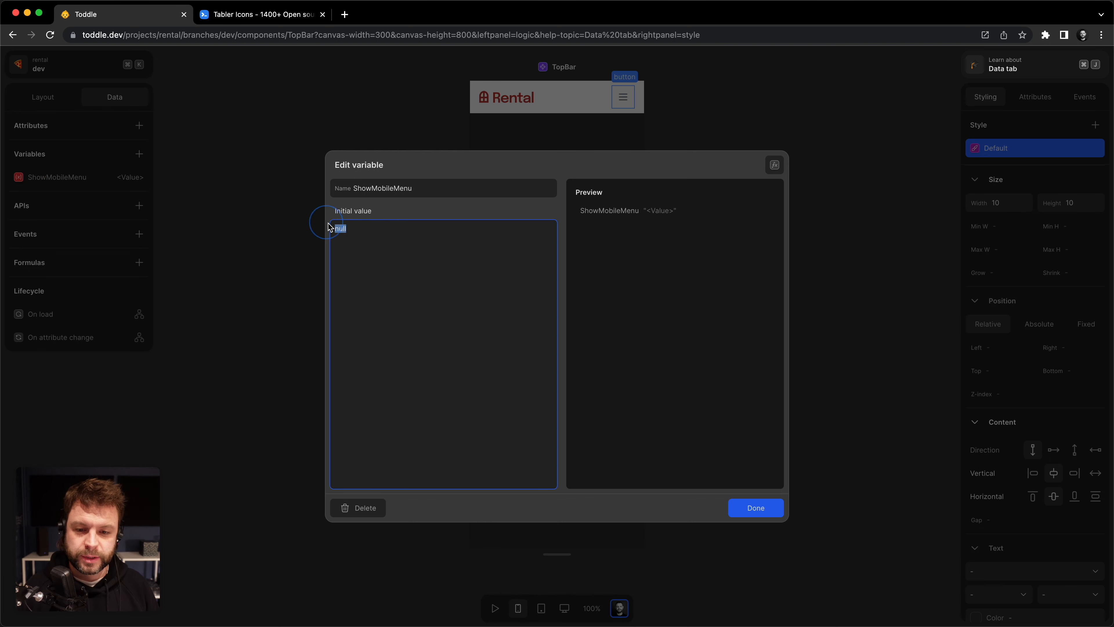
type("false")
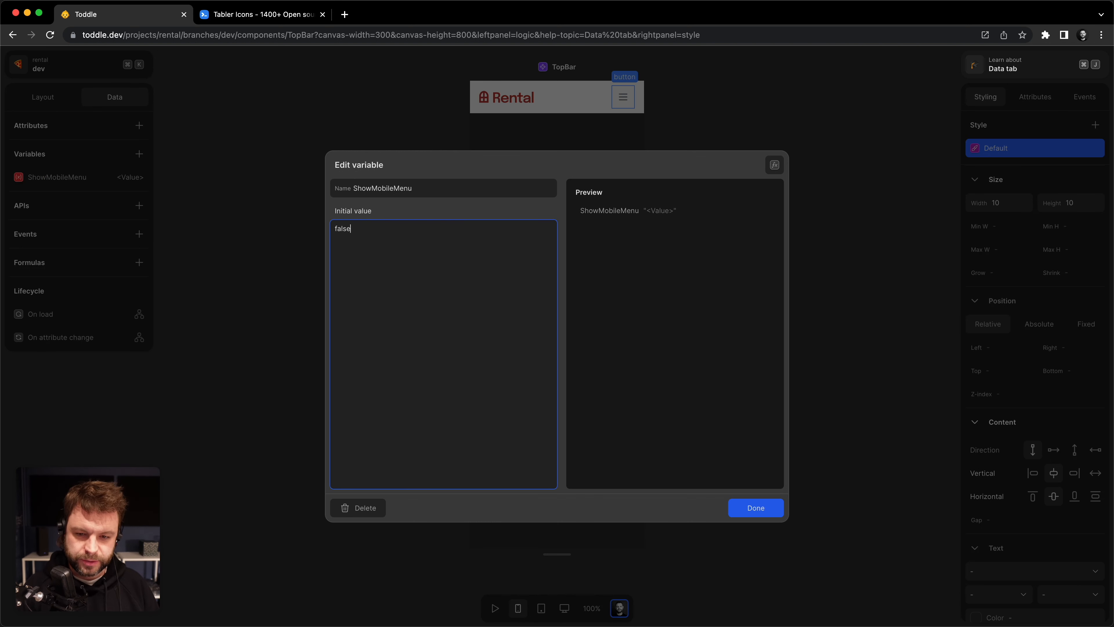
left_click(510, 165)
left_click(776, 511)
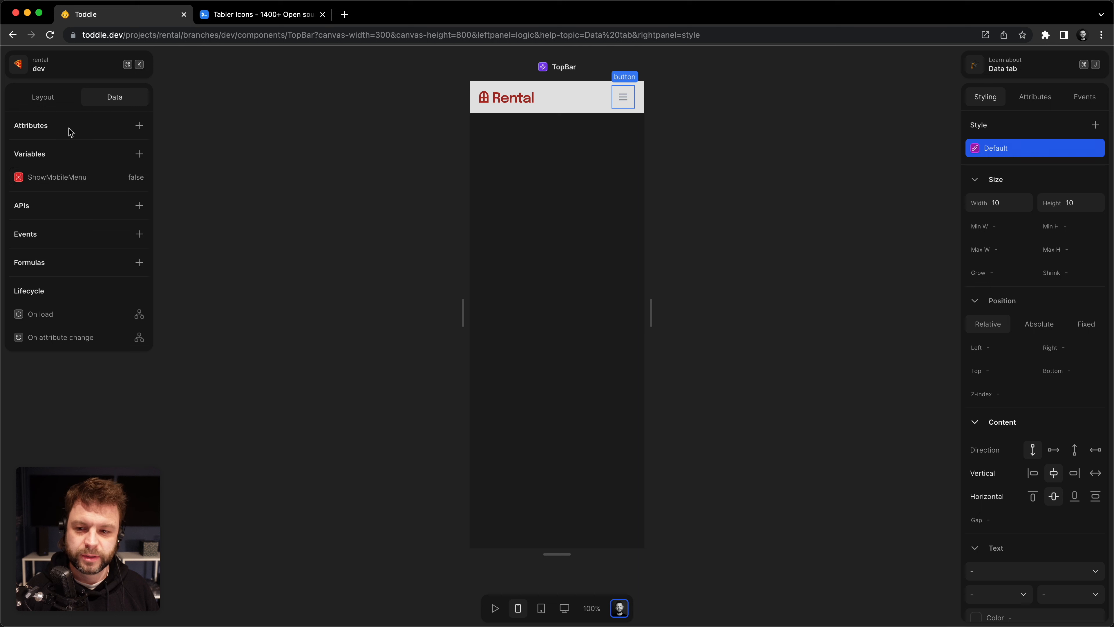
Give the menu button a click event whose workflow sets the ShowMobileMenu variable.
left_click(51, 103)
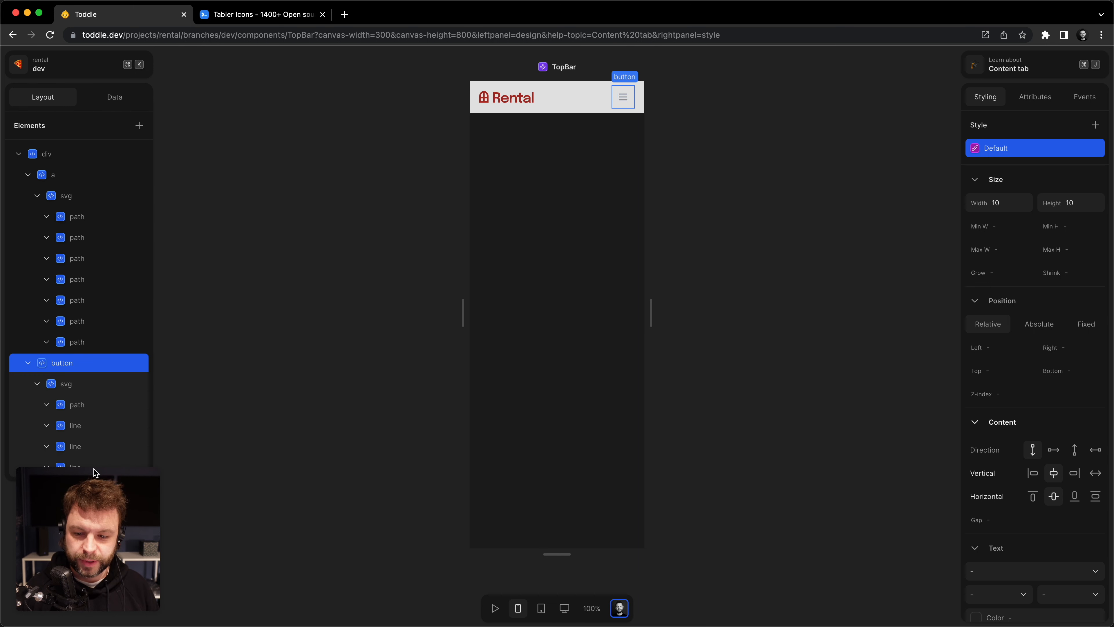
left_click(38, 384)
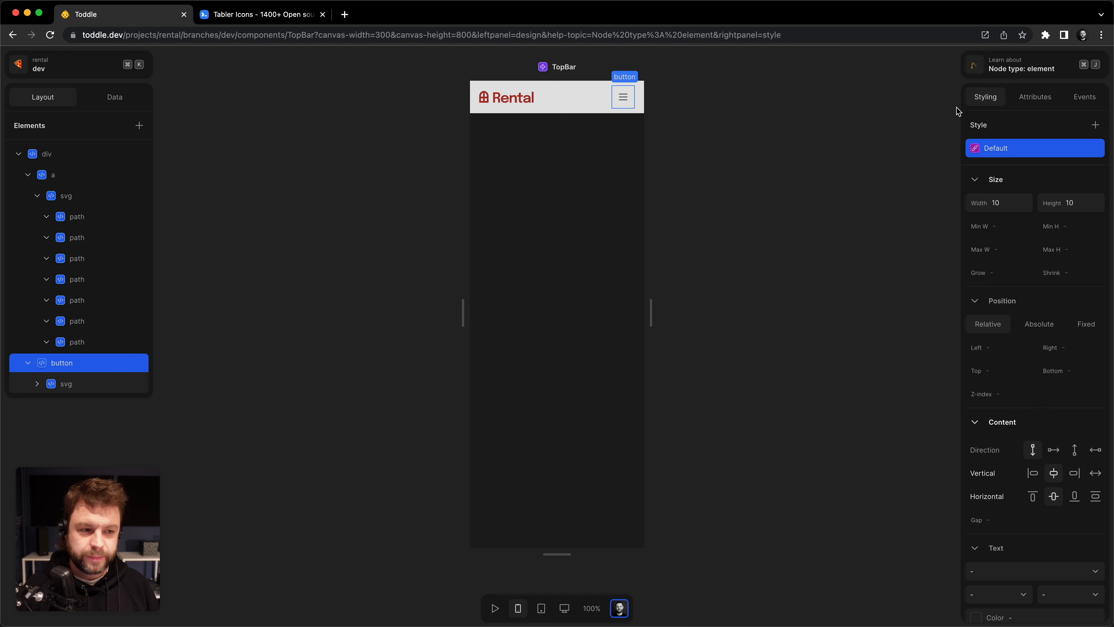
left_click(1084, 98)
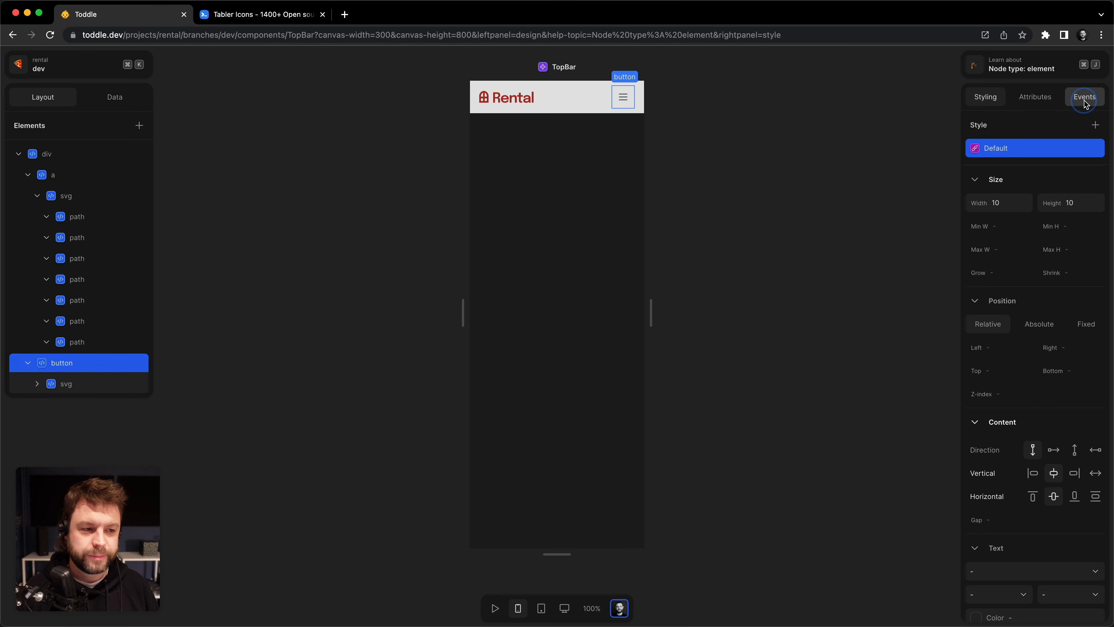
left_click(1096, 127)
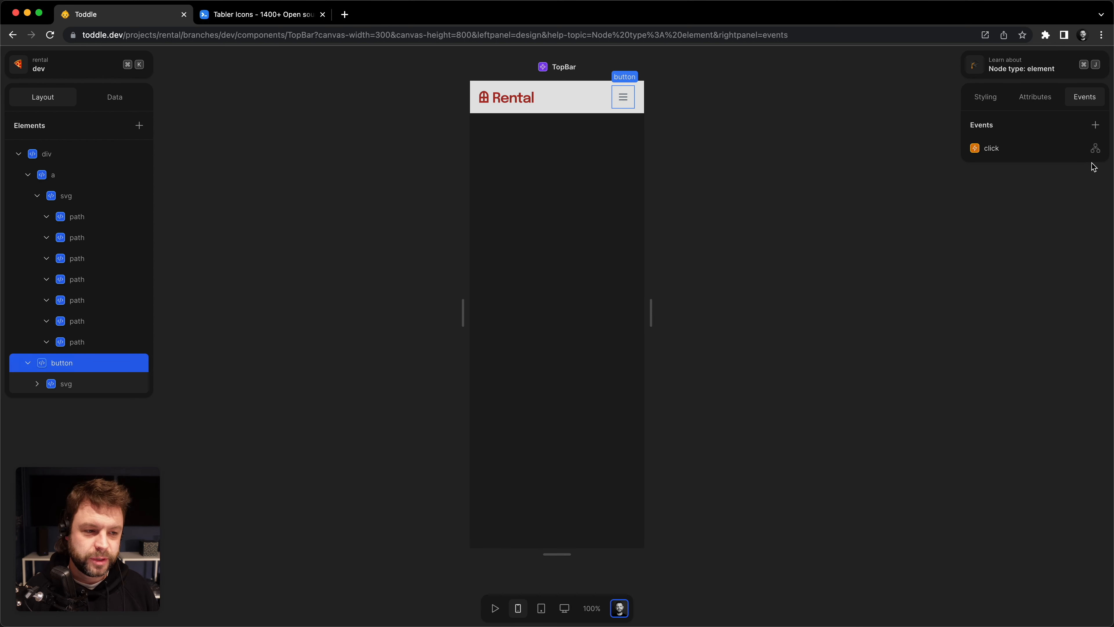
left_click(1094, 150)
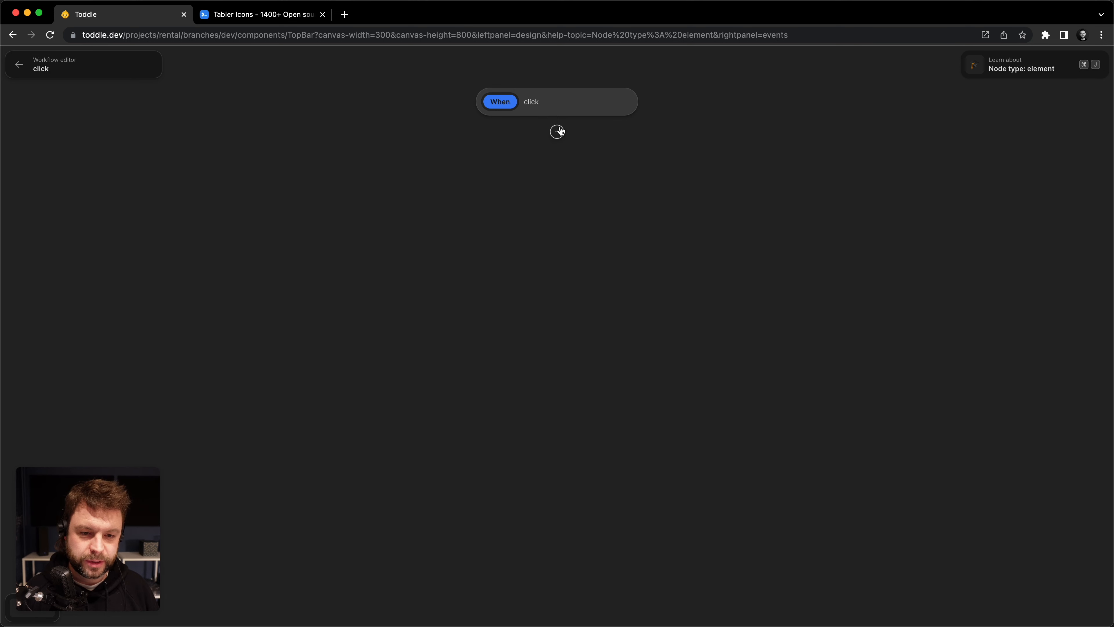
left_click(557, 132)
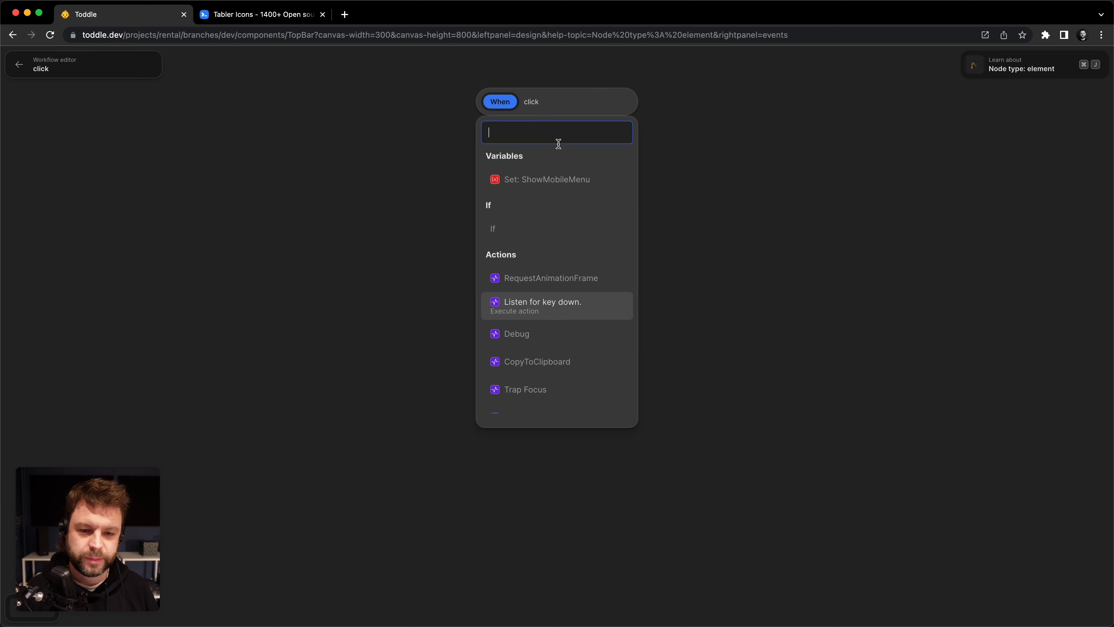
left_click(531, 187)
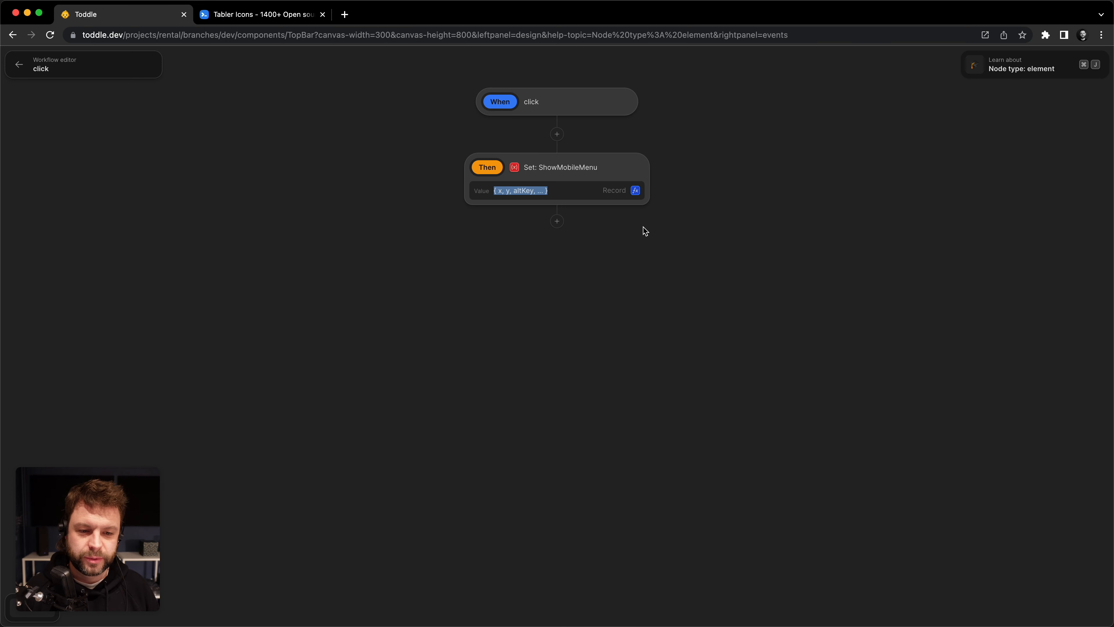
Build the formula for the action's value by passing the ShowMobileMenu variable through a NOT formula to the output.
left_click(636, 190)
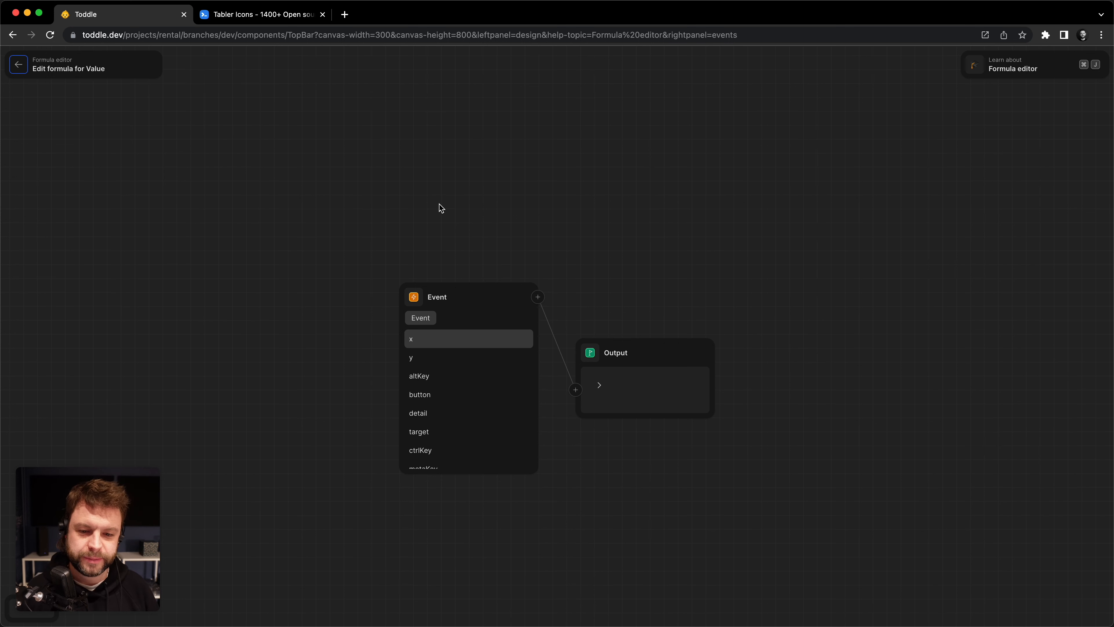
left_click(414, 295)
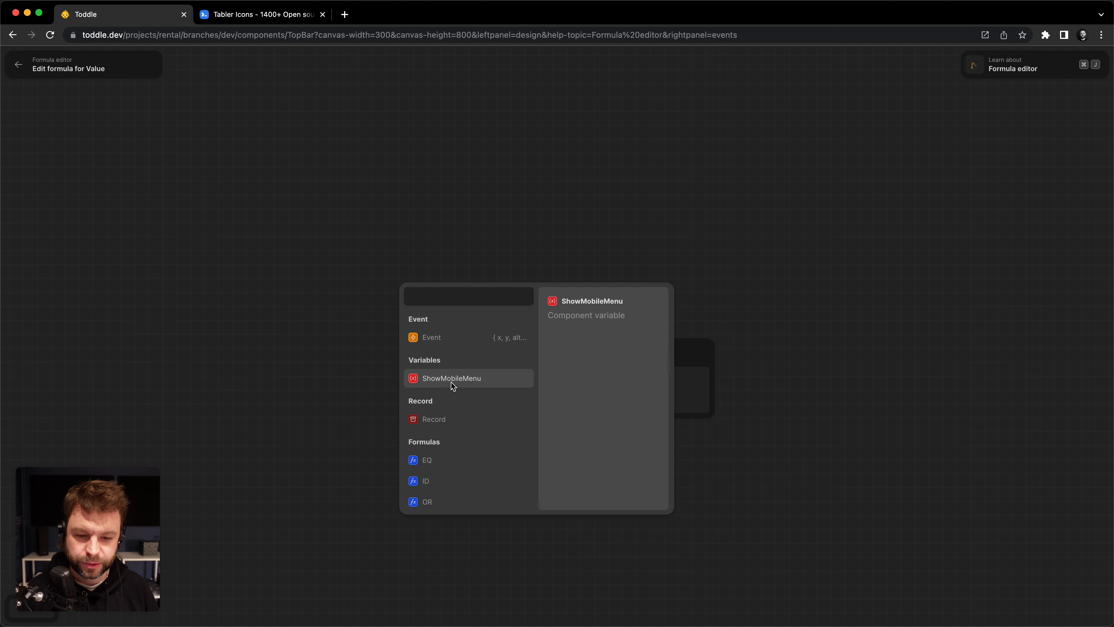
left_click(462, 384)
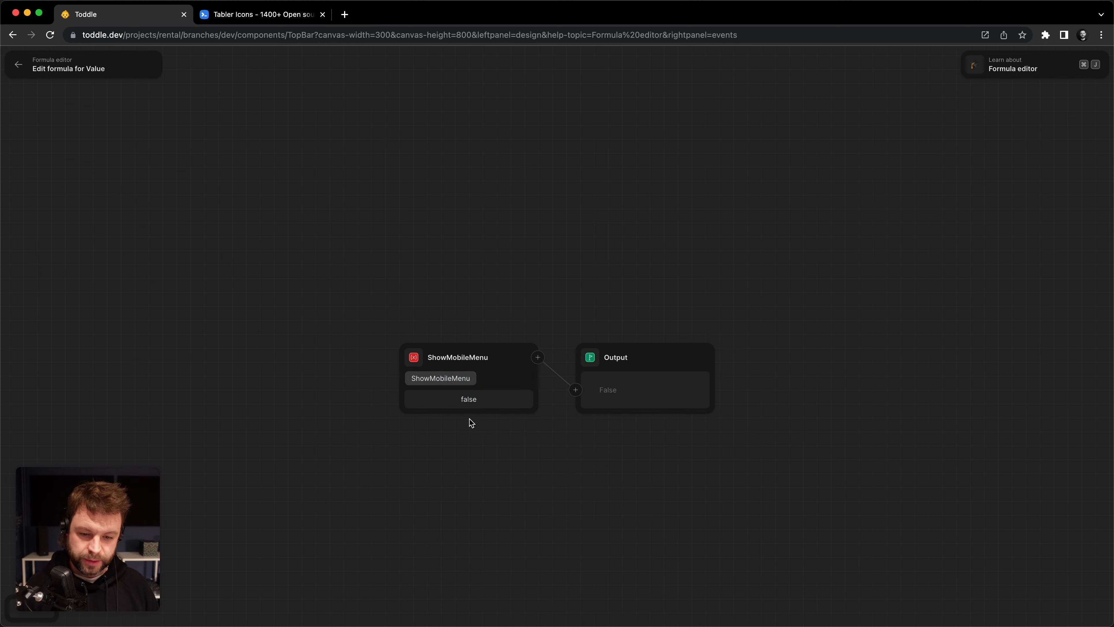
left_click(466, 404)
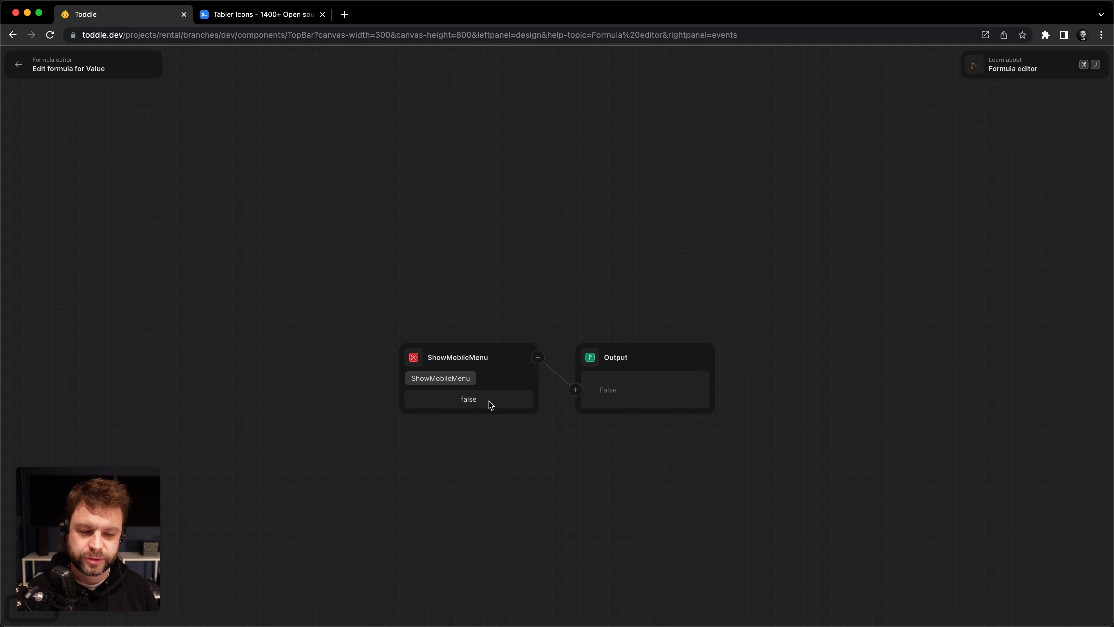
left_click(537, 357)
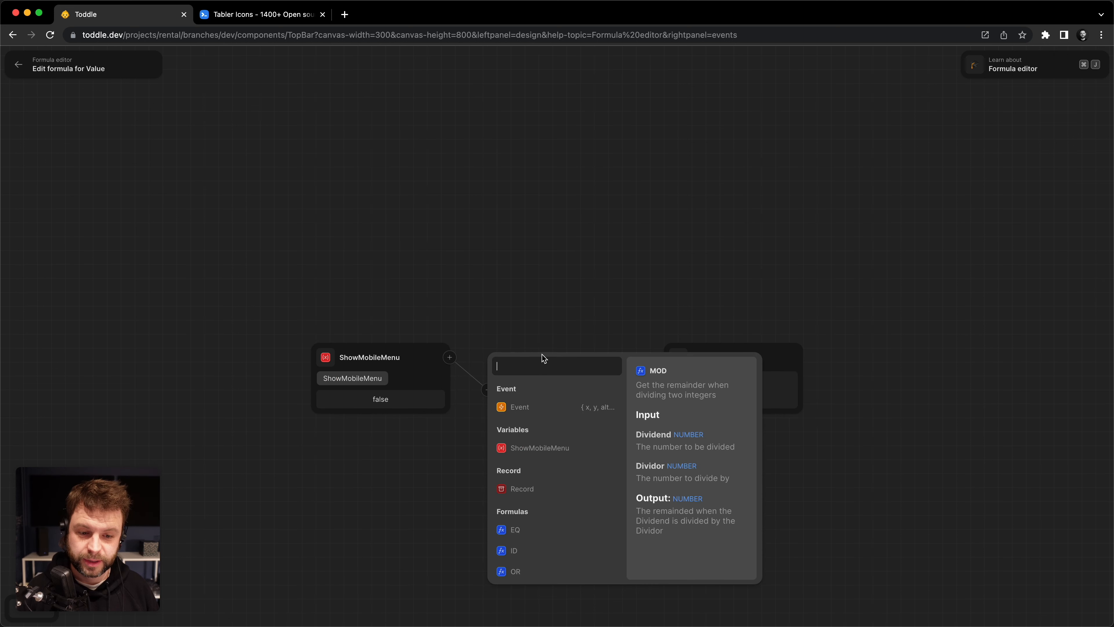
type("not")
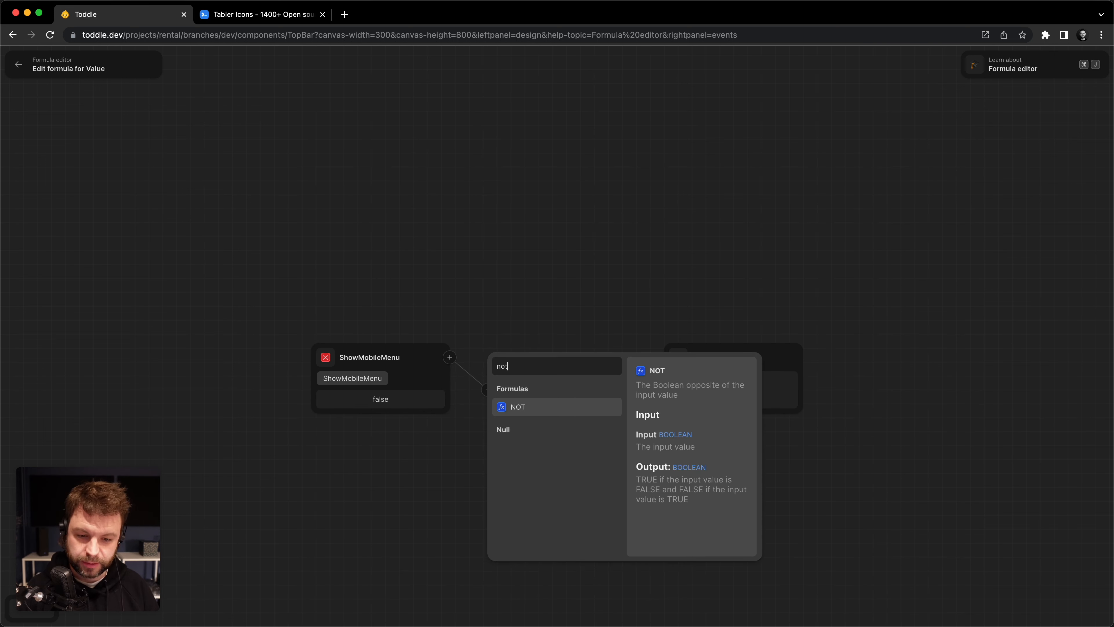
left_click(544, 405)
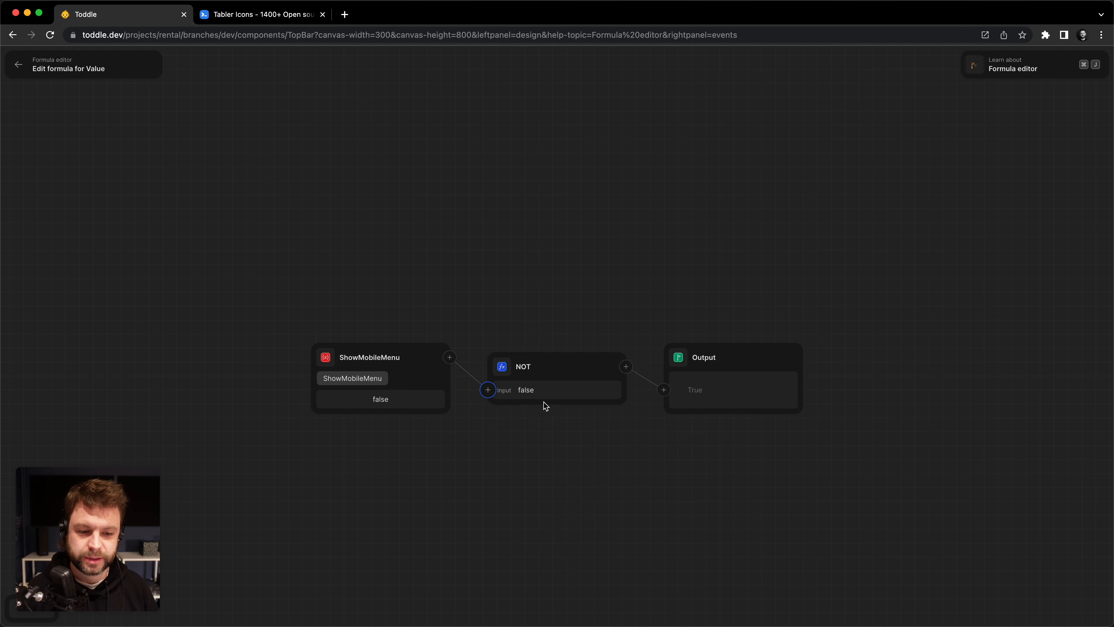
left_click(544, 299)
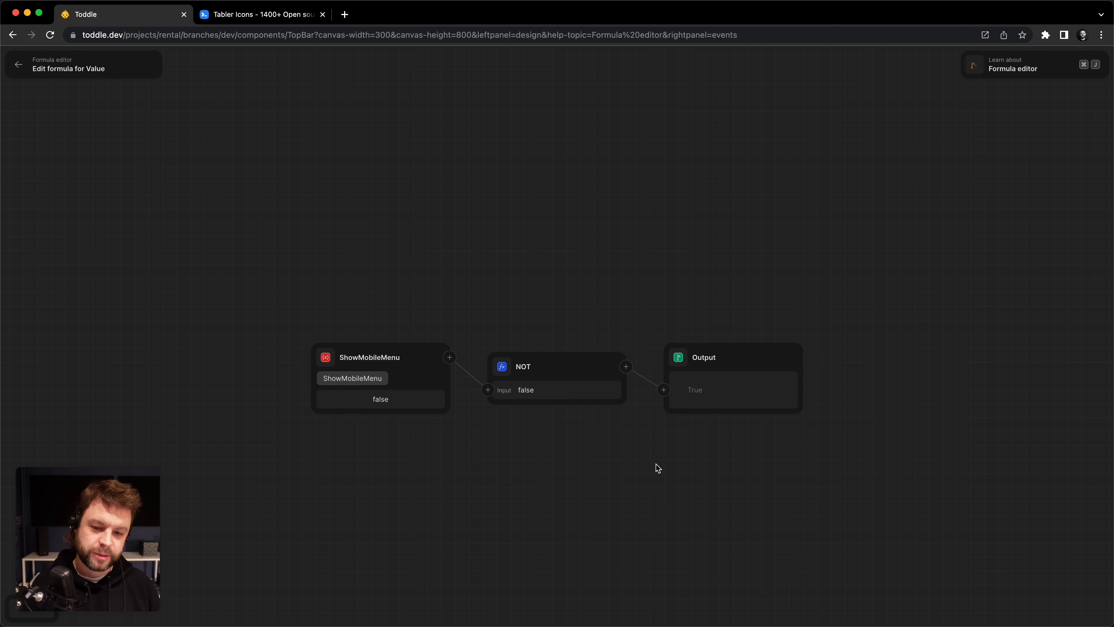
left_click(18, 64)
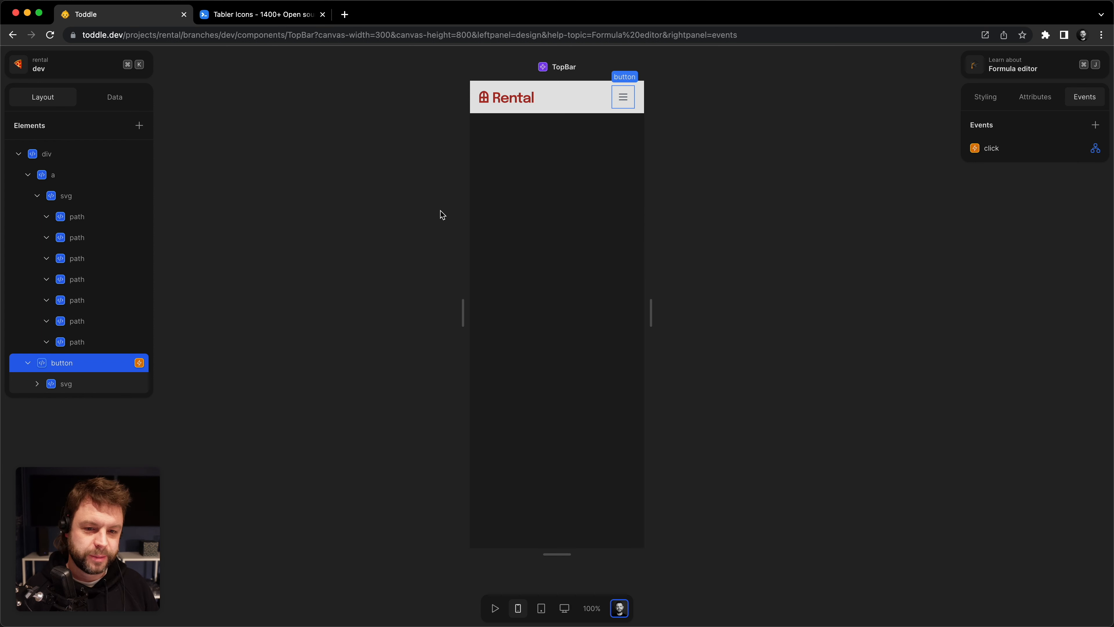
Review the button's click workflow and the value formula of its ShowMobileMenu action.
left_click(78, 365)
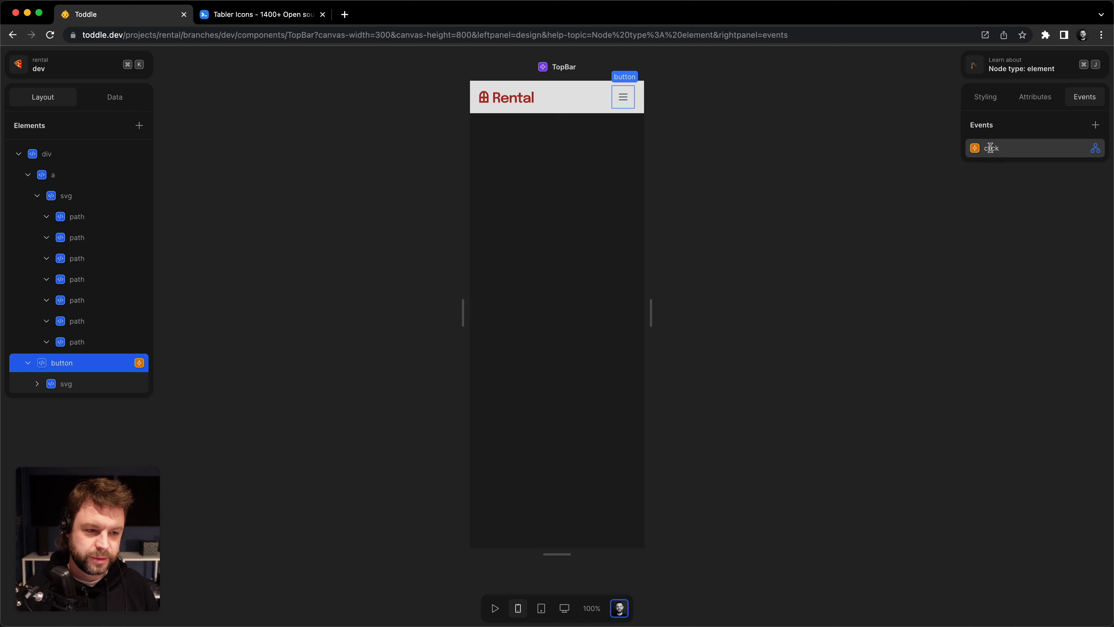
left_click(1094, 148)
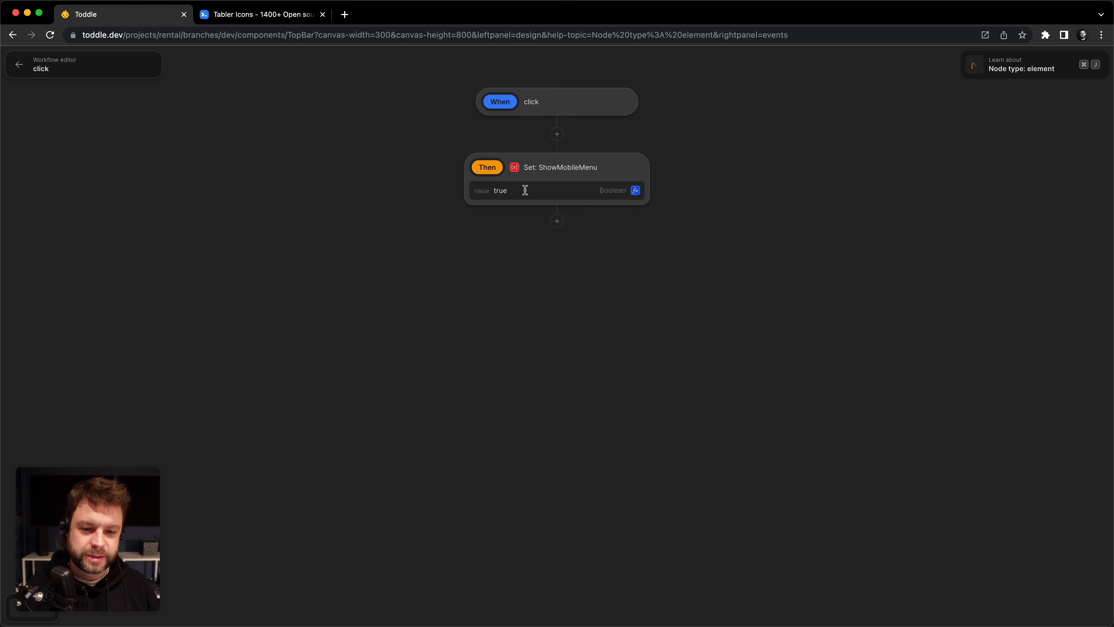
left_click(634, 191)
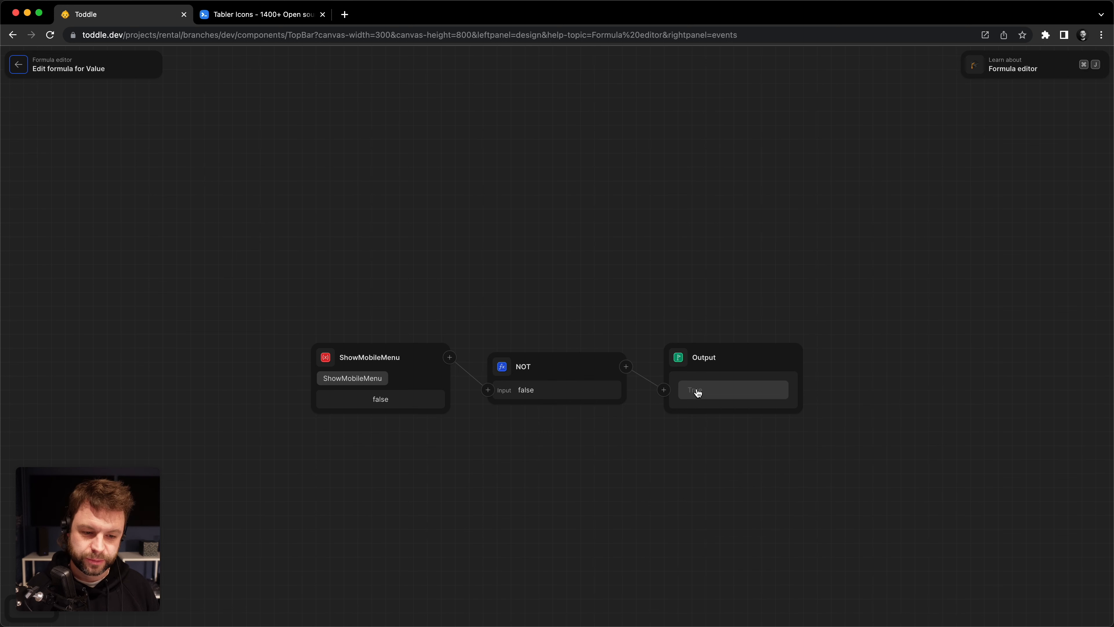
left_click(19, 68)
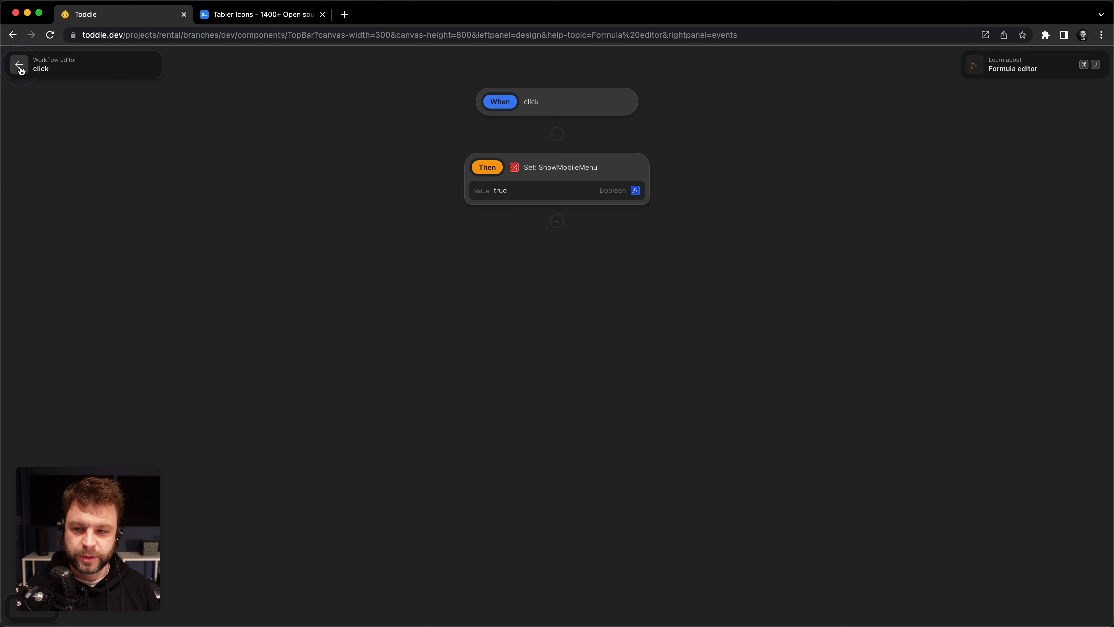
left_click(20, 68)
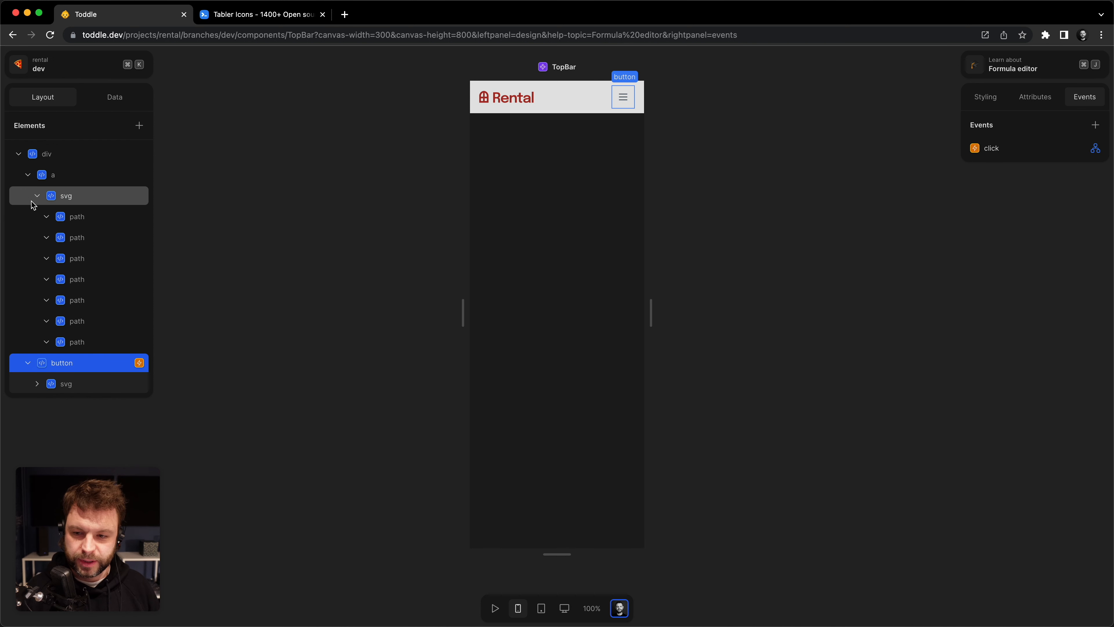
Collapse the logo link in the element tree and add a Div element inside the TopBar's root div.
left_click(26, 175)
left_click(91, 161)
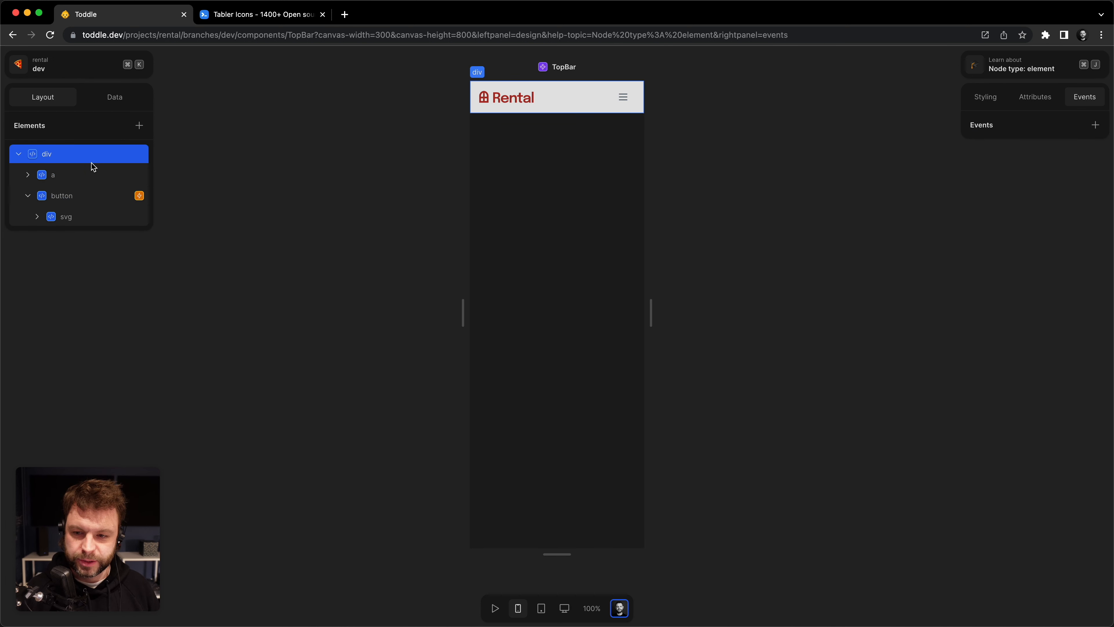
key("a")
type("dib")
key("BackSpace")
type("v")
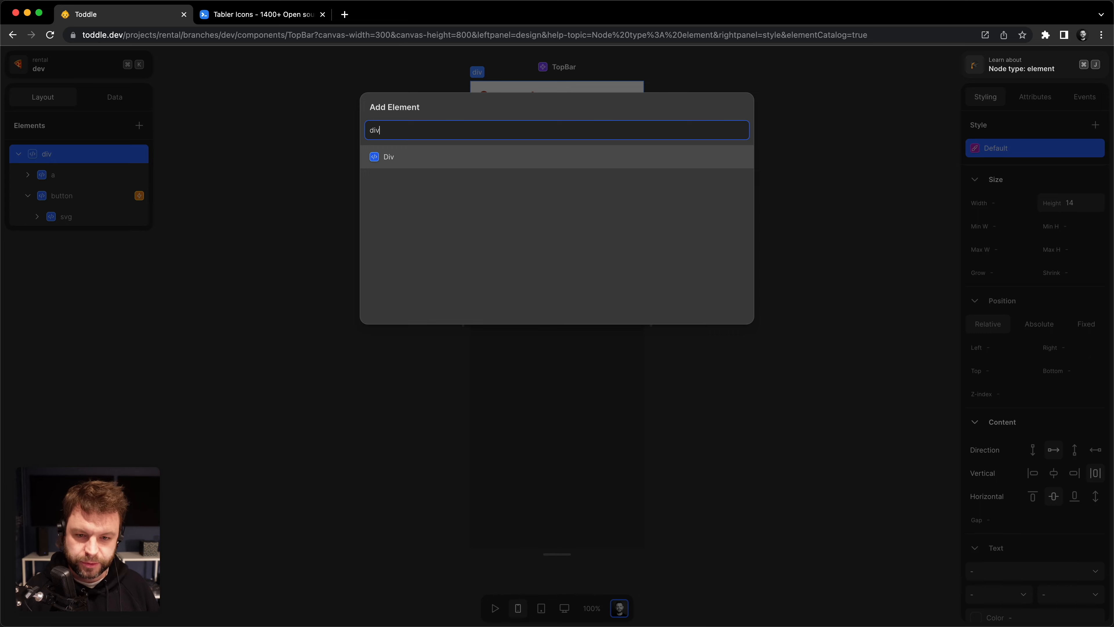
key("Return")
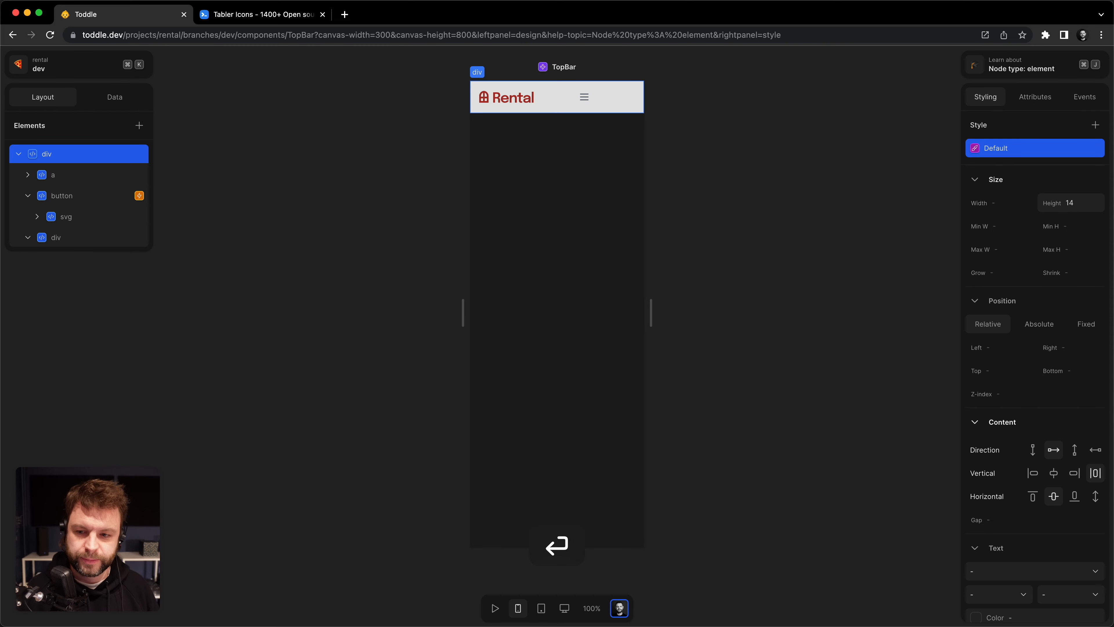
Set both the width and height of the new child div in the TopBar to 100%.
left_click(83, 239)
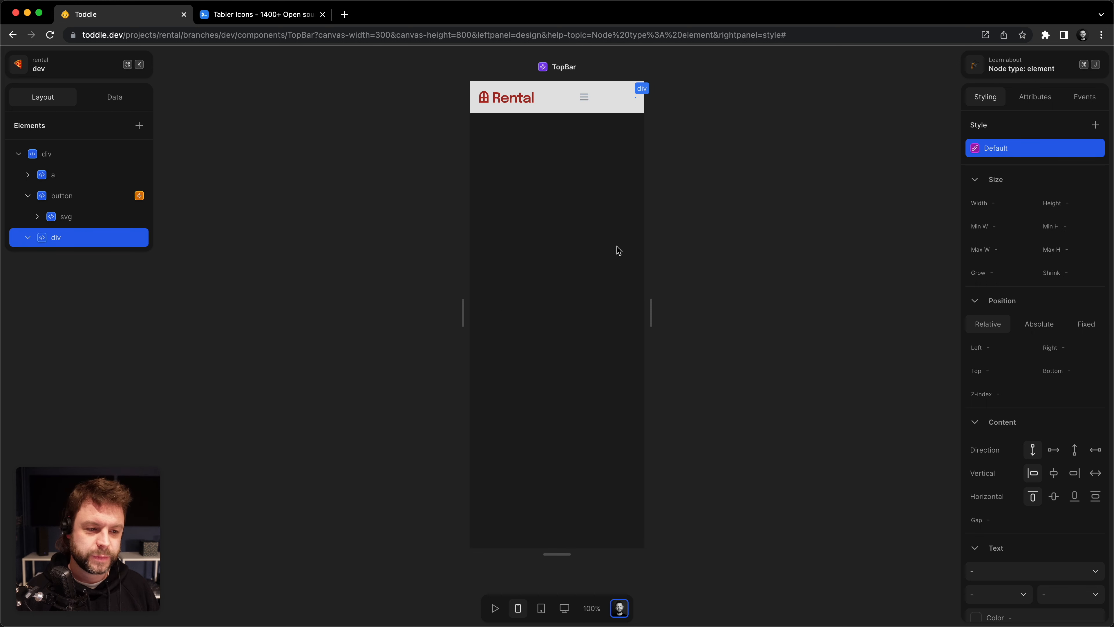
left_click(1014, 203)
type("100%")
key("Tab")
type("100%")
key("Return")
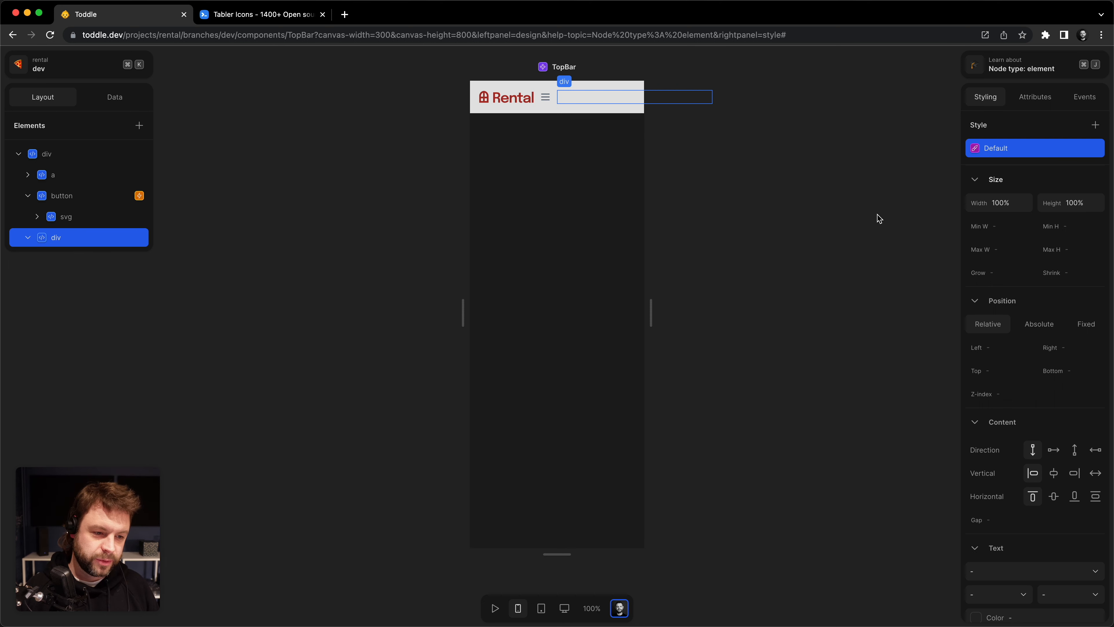
Position the new div absolutely, with left and top offsets of 0.
left_click(1037, 325)
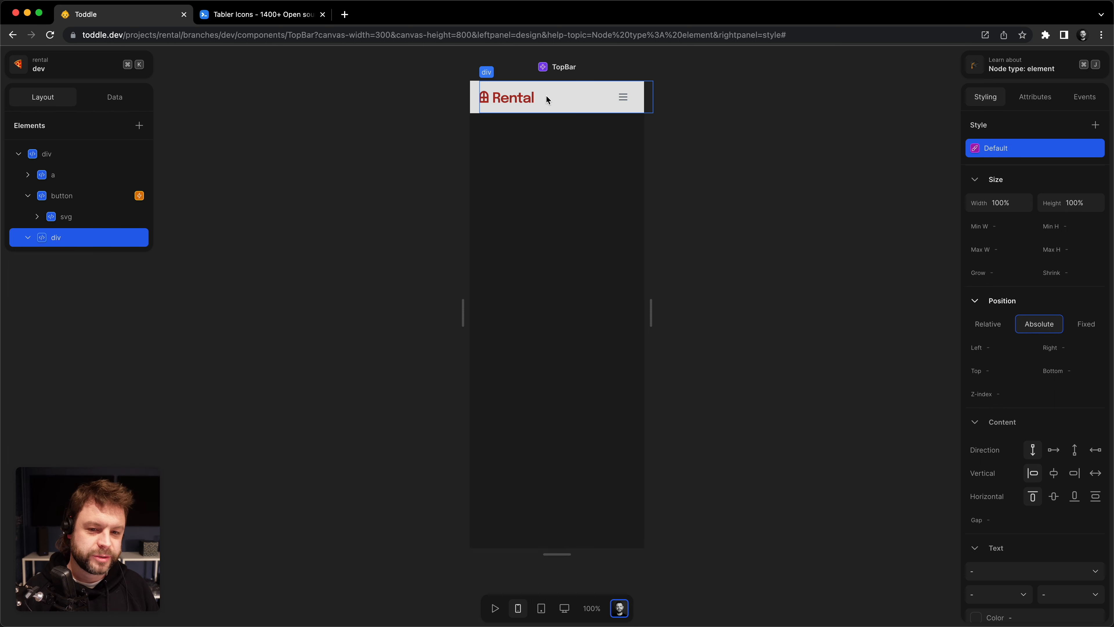
left_click(1001, 352)
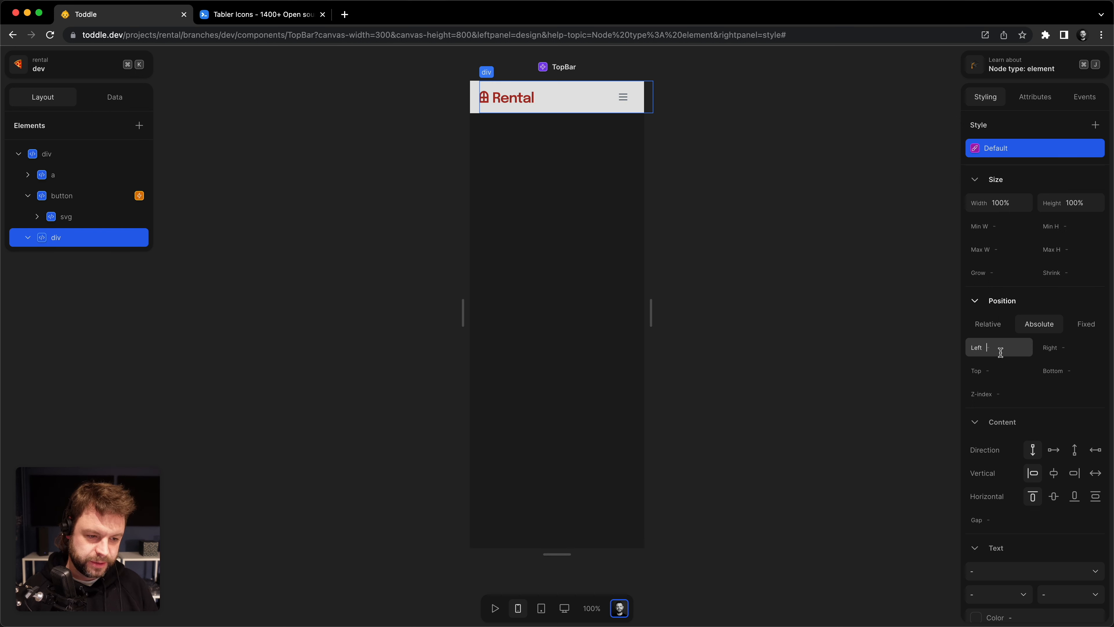
type("0")
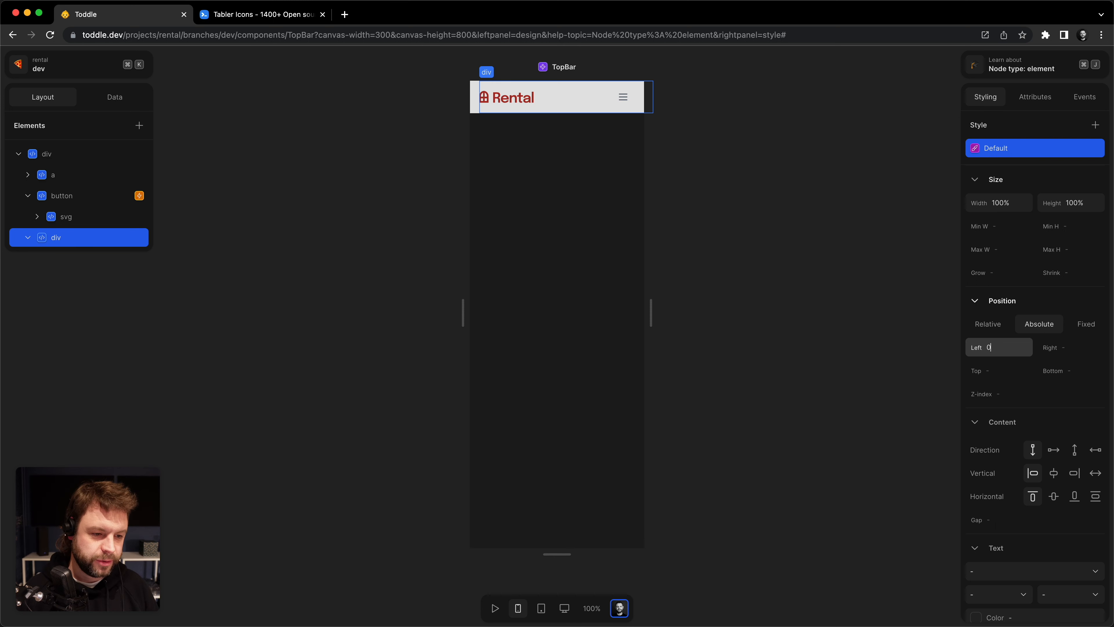
left_click(1006, 366)
type("0")
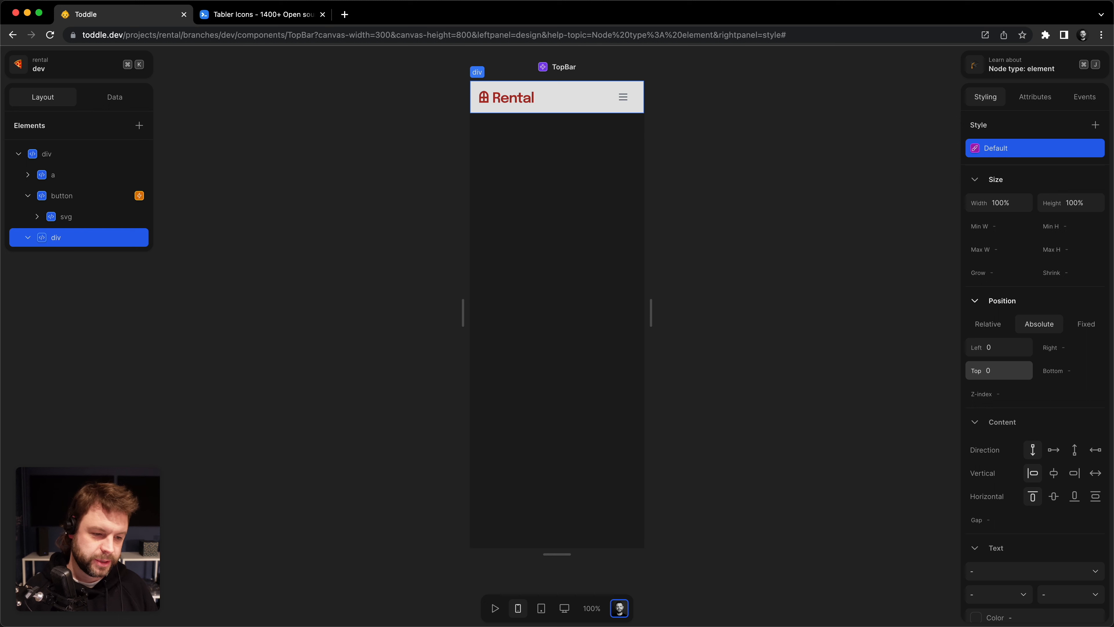
key("Return")
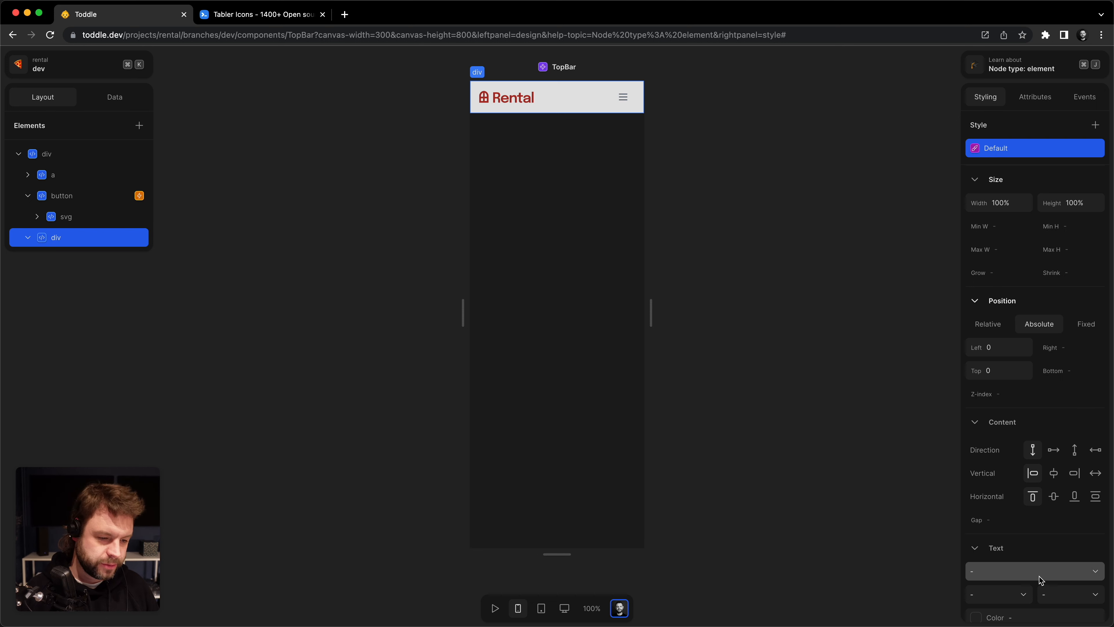
Give the absolutely positioned div a grey-200 background color.
scroll(1034, 540, "down", 5)
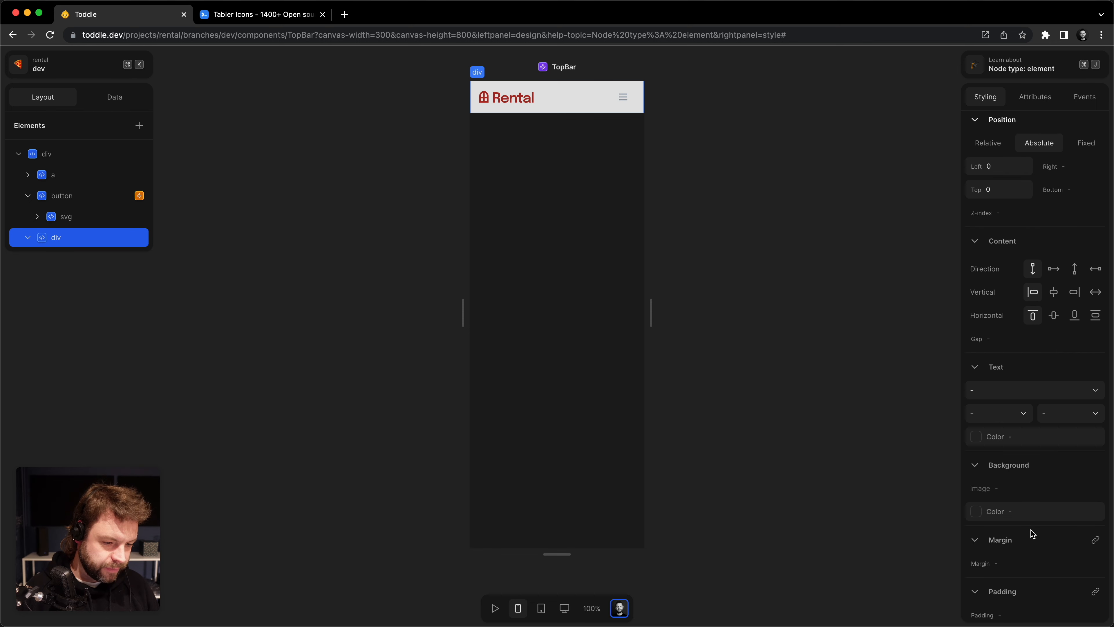
left_click(1037, 518)
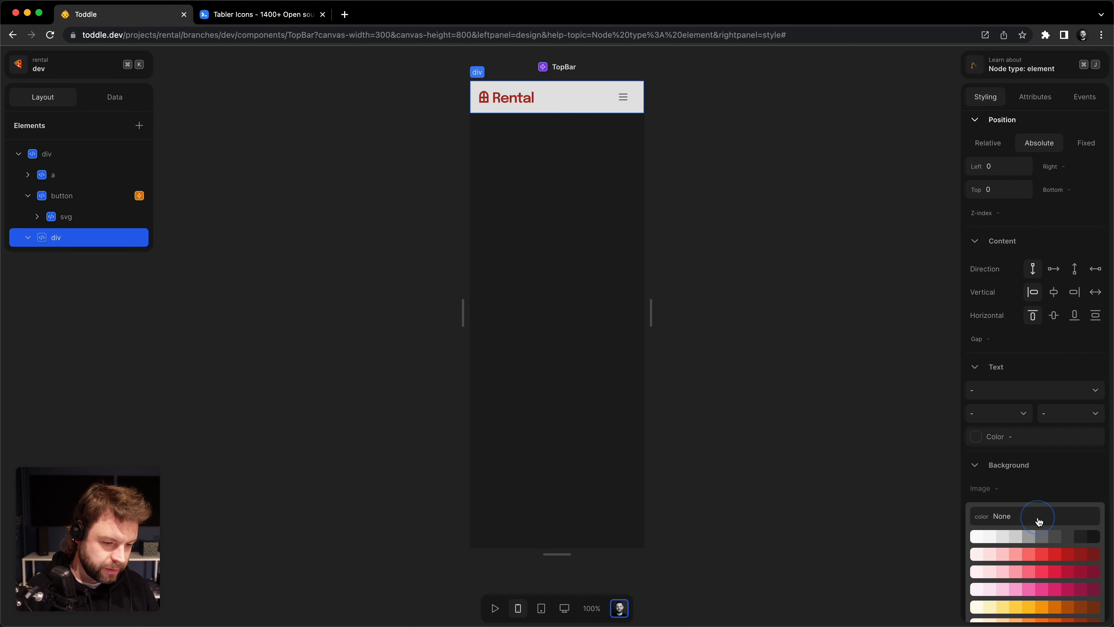
left_click(1000, 541)
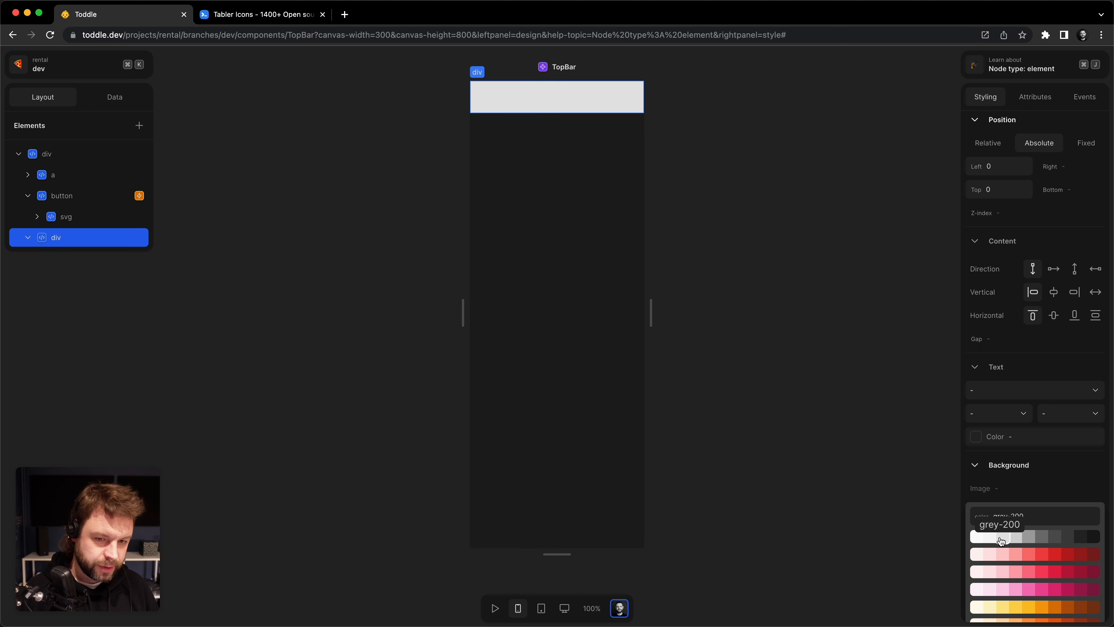
left_click(855, 412)
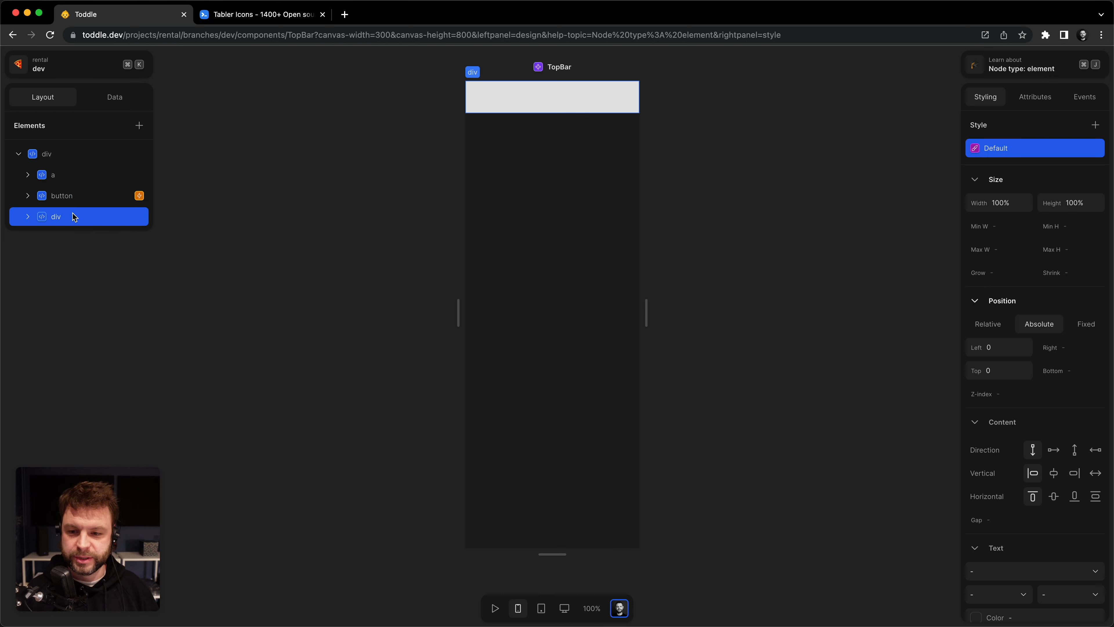
Check the root div's height setting and set the child menu div's height to 100vh.
left_click(72, 157)
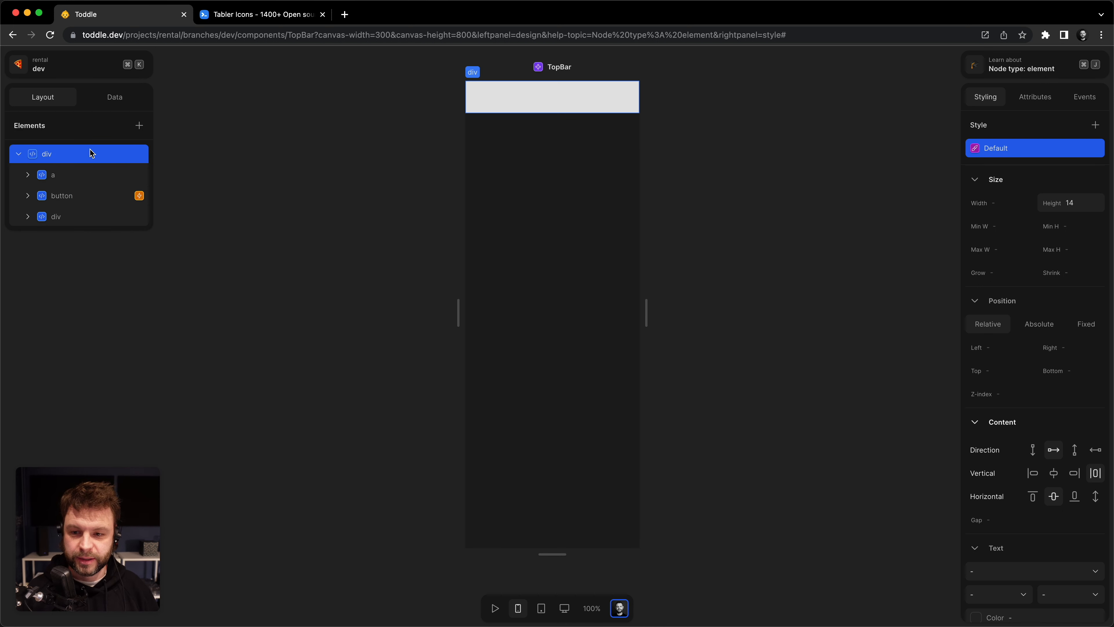
left_click_drag(1075, 202, 1069, 202)
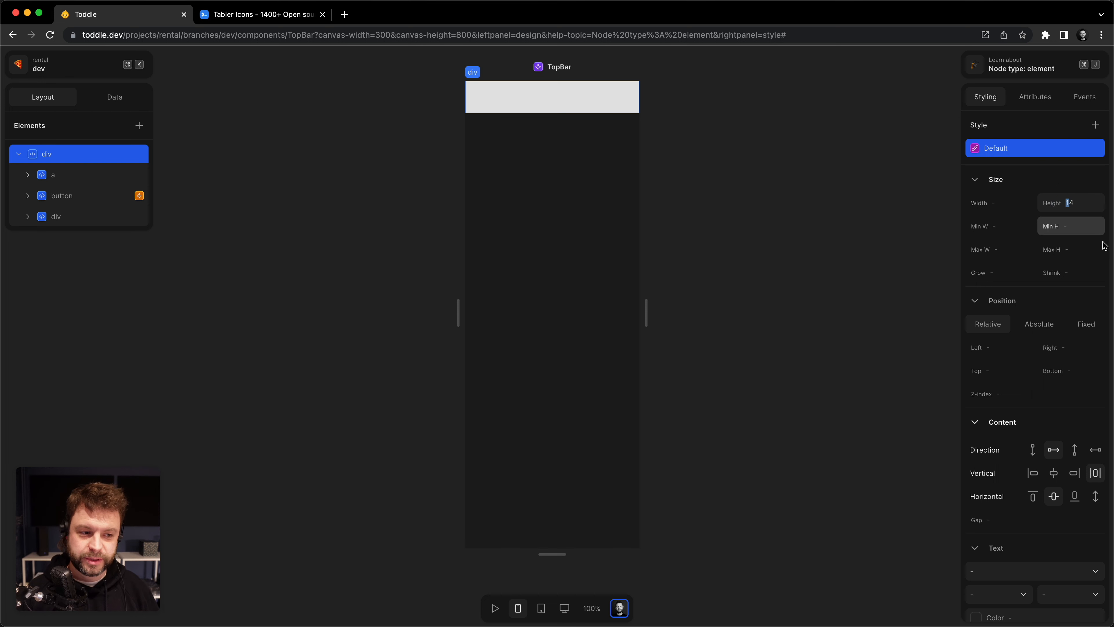
left_click(70, 217)
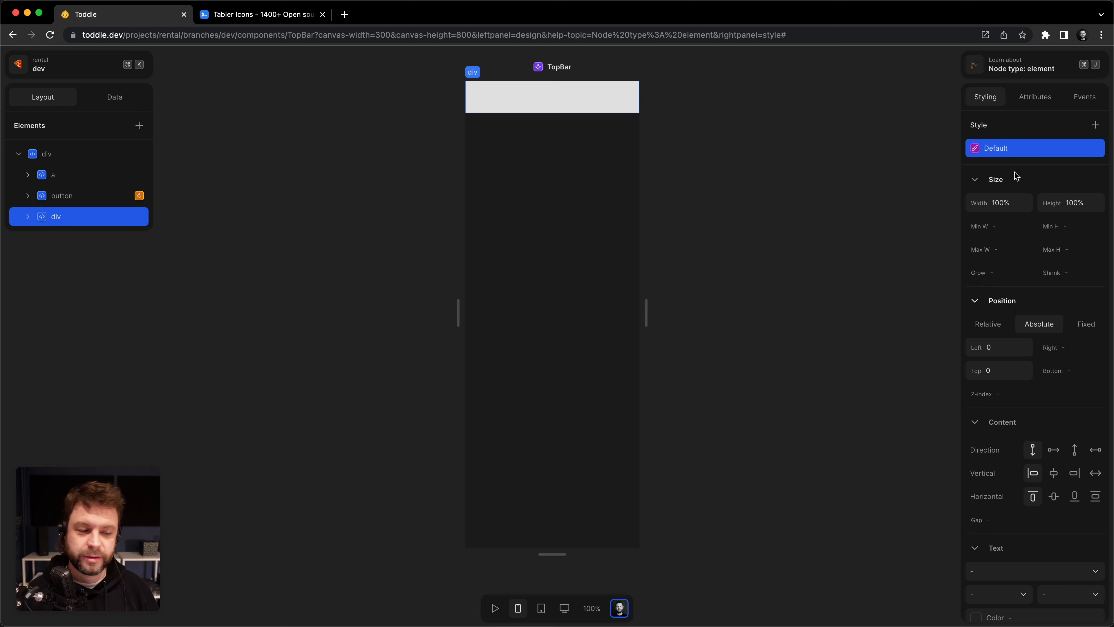
left_click(1086, 201)
left_click(1088, 201)
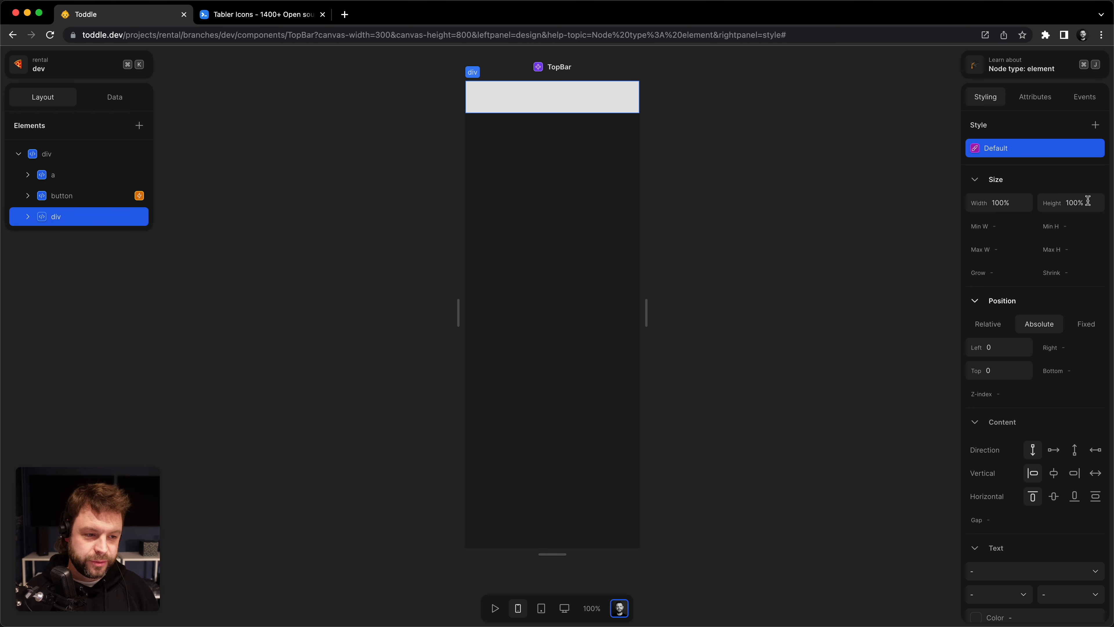
key("BackSpace")
type("vh")
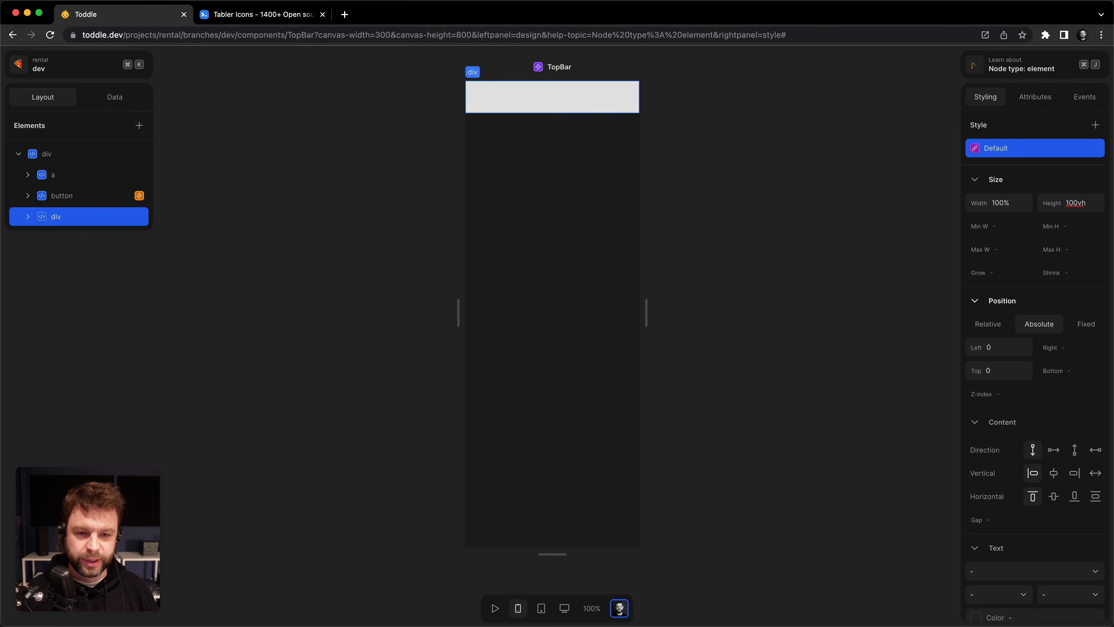
key("Return")
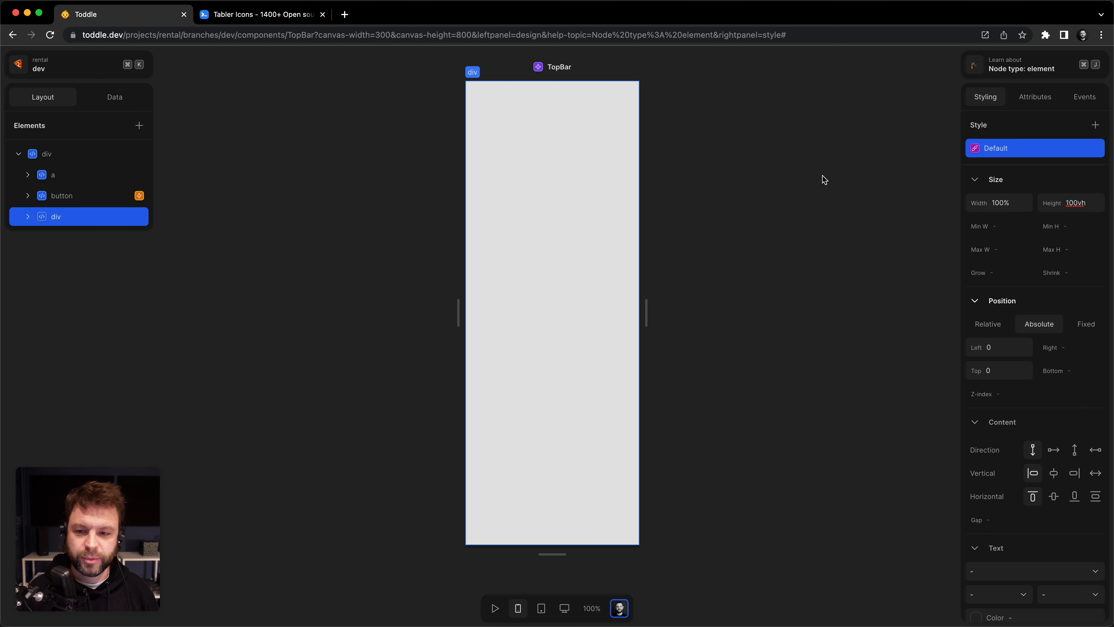
Give the menu div a Show formula that connects the ShowMobileMenu variable to the output.
right_click(95, 215)
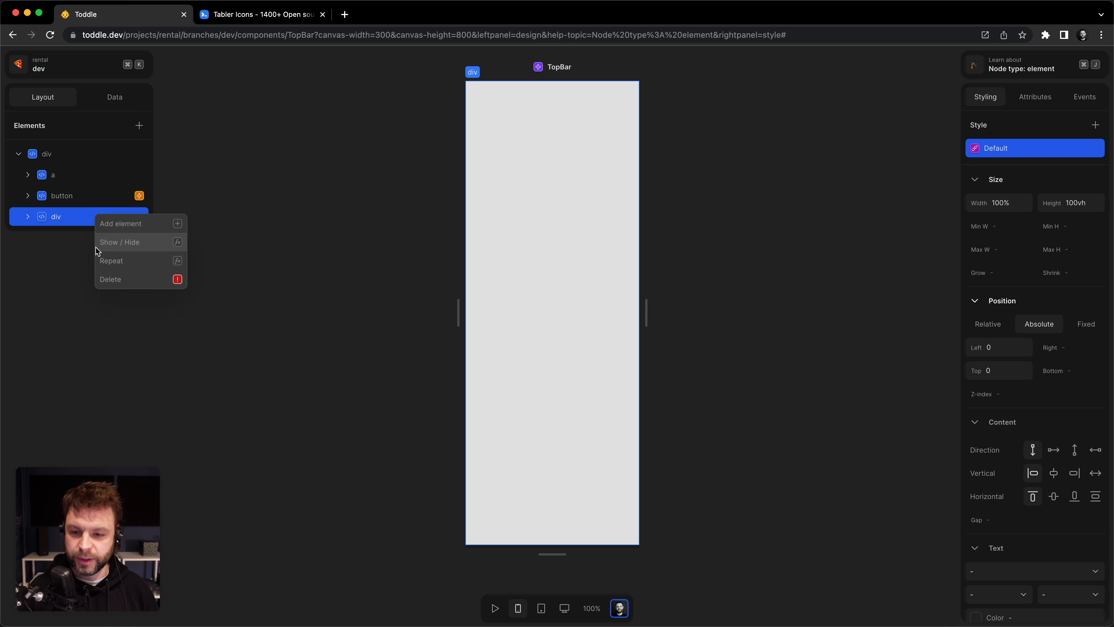
left_click(199, 202)
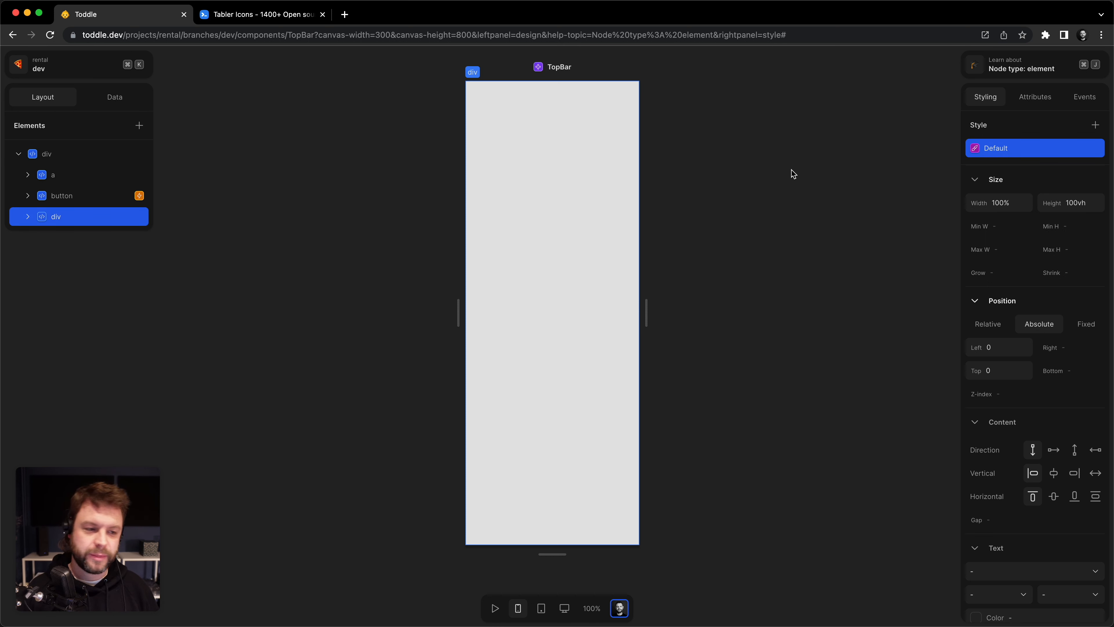
left_click(1048, 101)
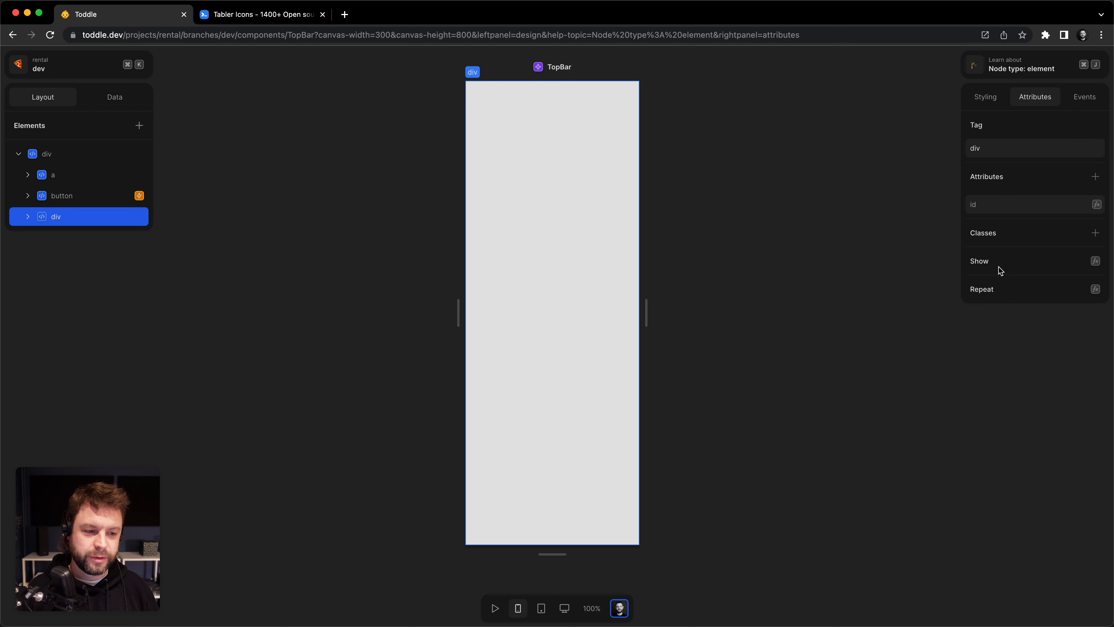
left_click(1096, 262)
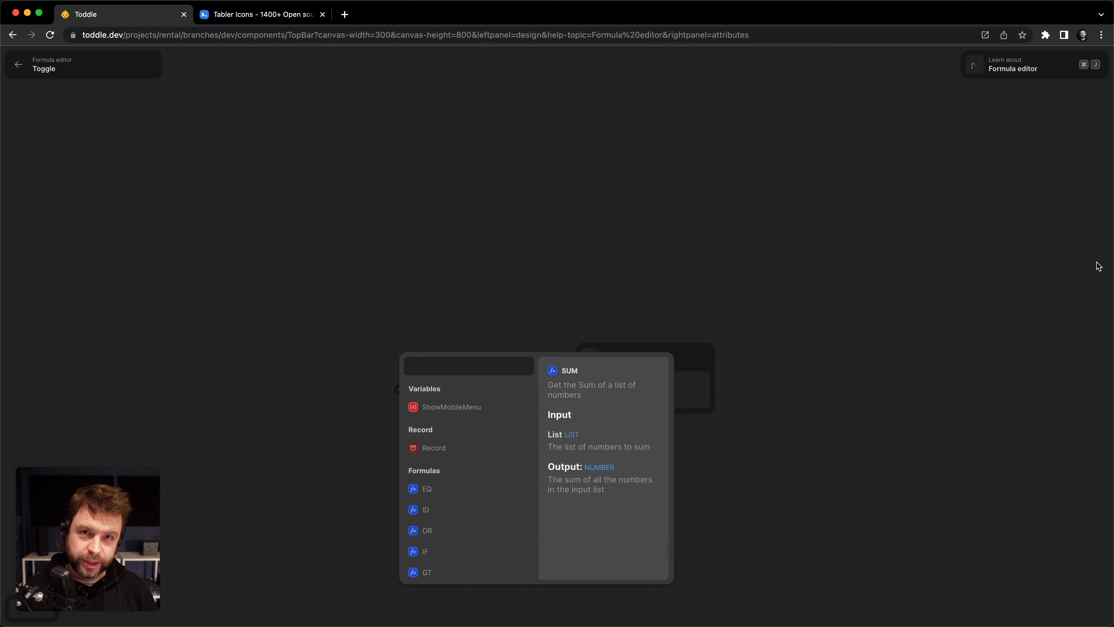
left_click(497, 407)
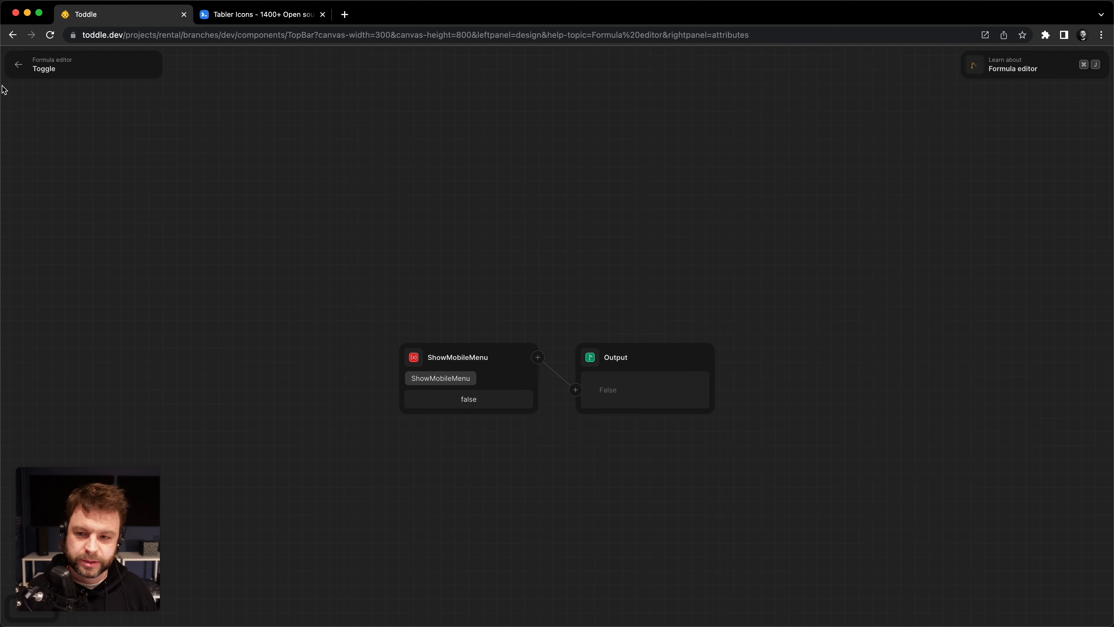
left_click(24, 65)
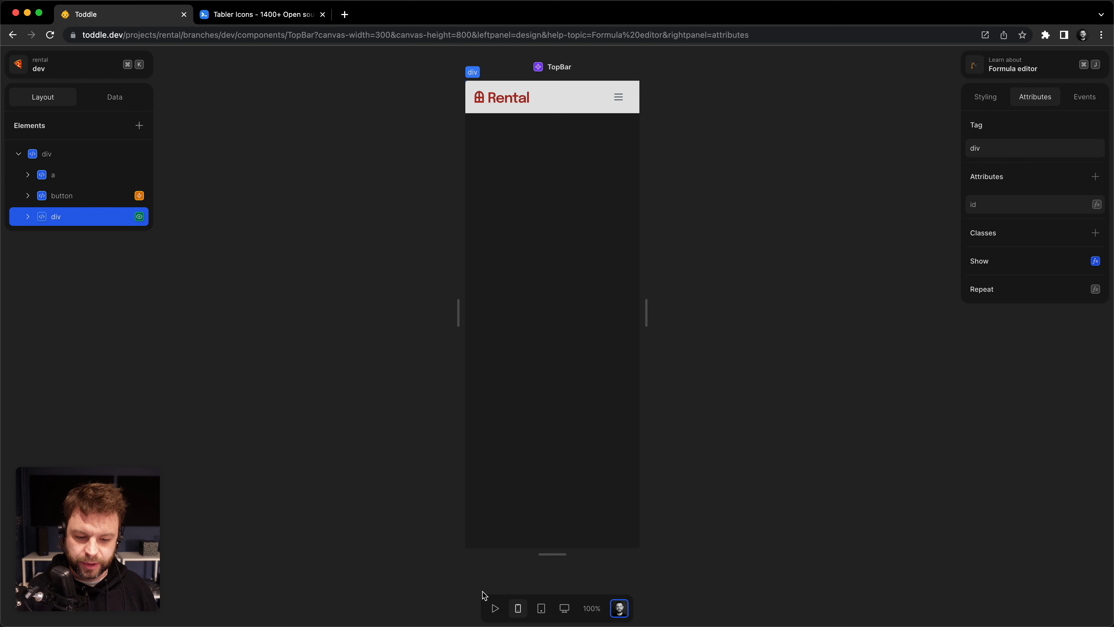
Test the menu button in preview mode, reload the page to reset the component, and return to design mode.
left_click(495, 609)
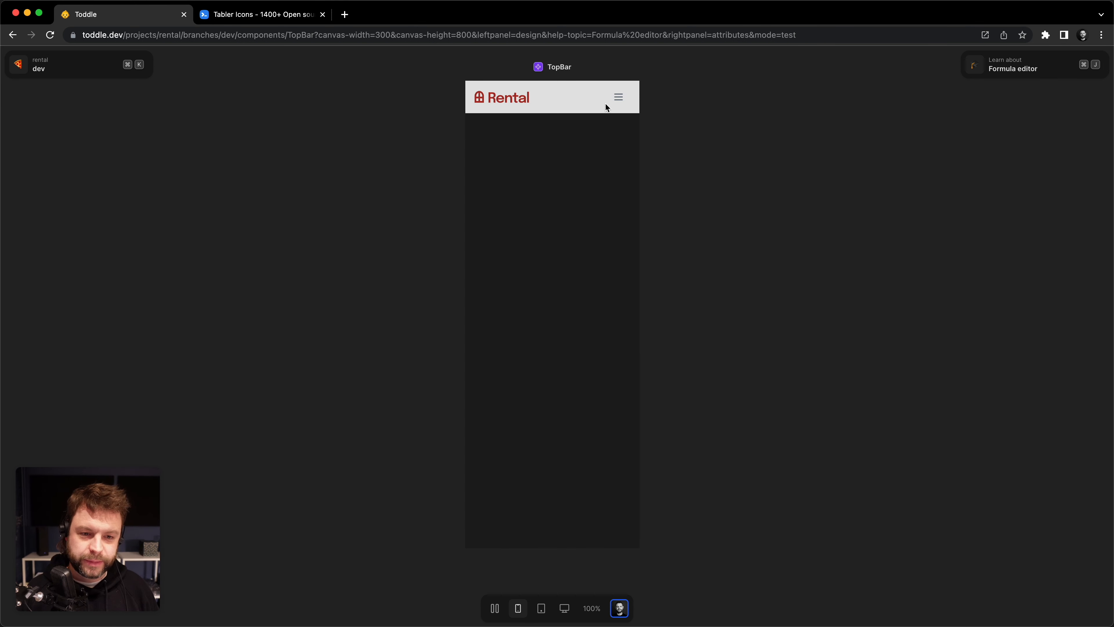
left_click(617, 101)
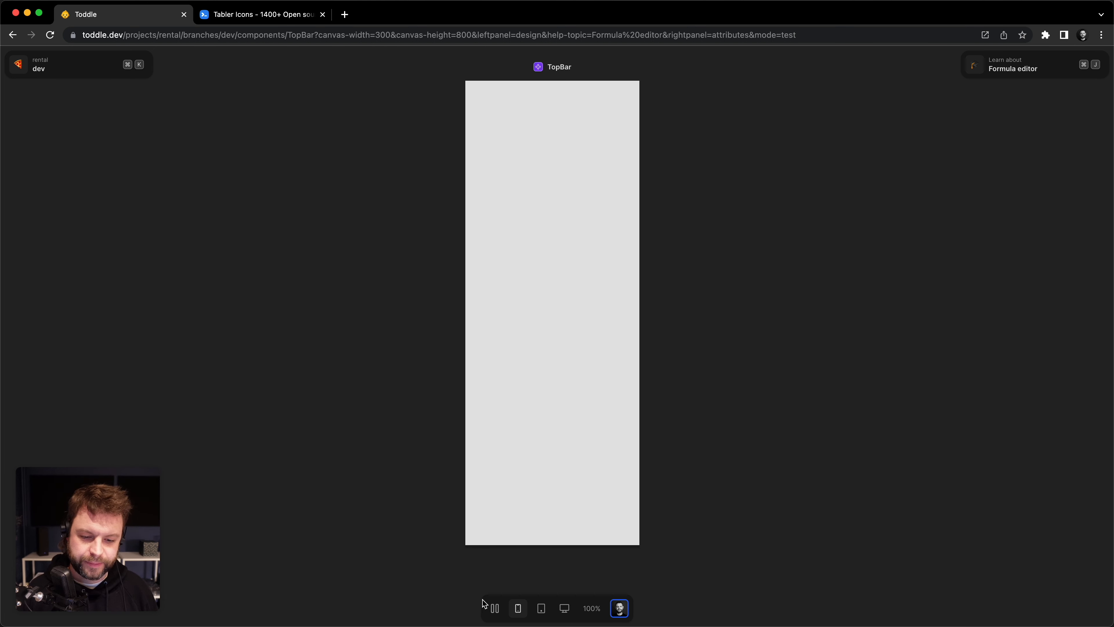
left_click(494, 608)
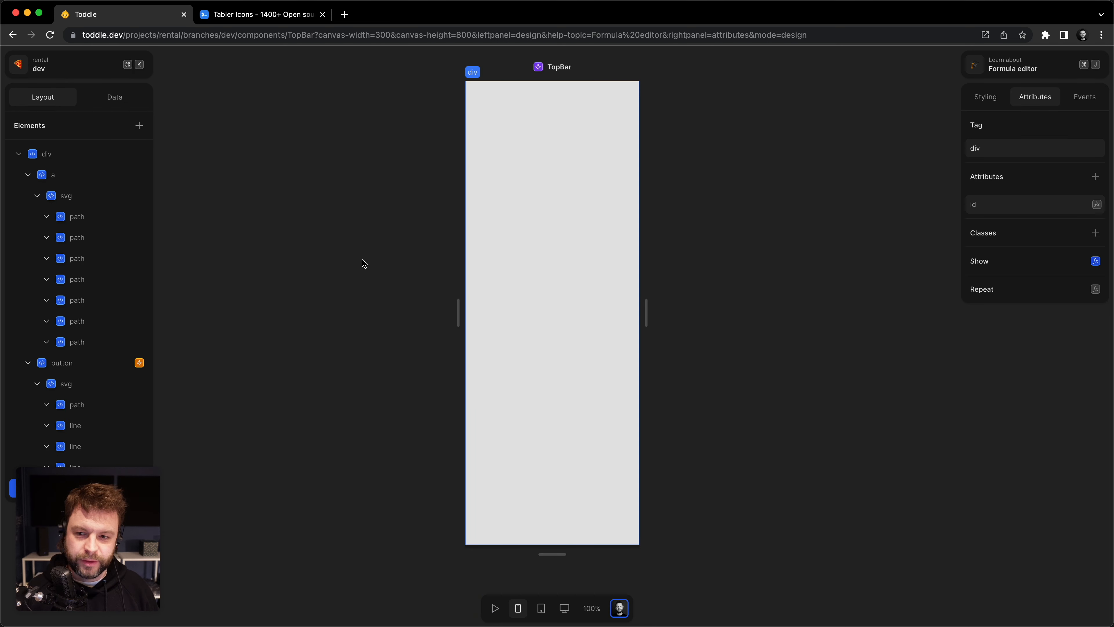
key("super+r")
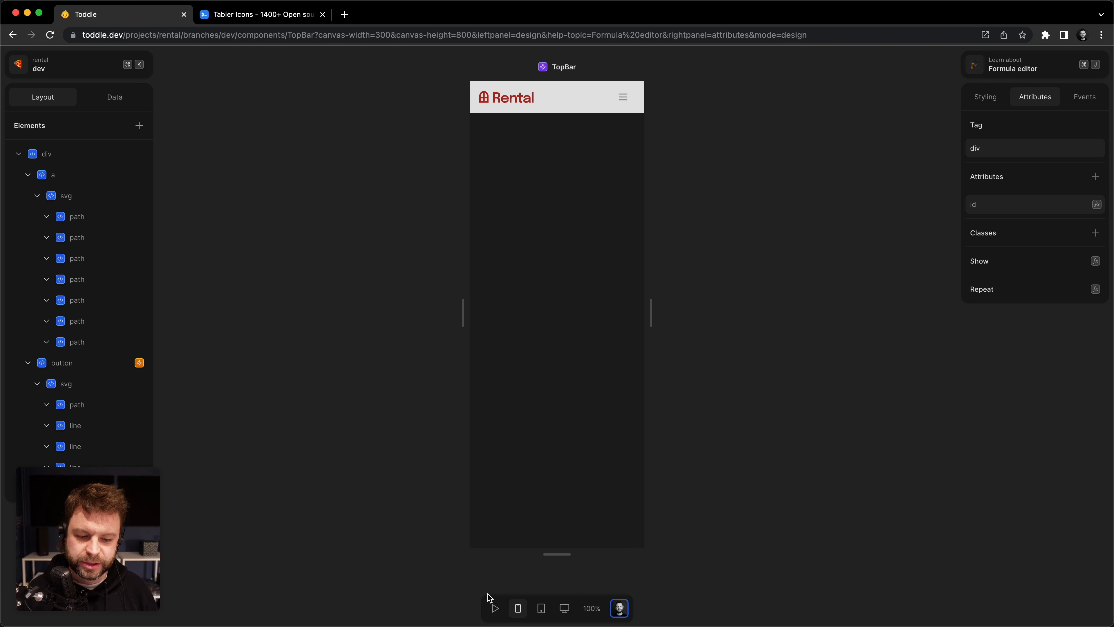
left_click(495, 608)
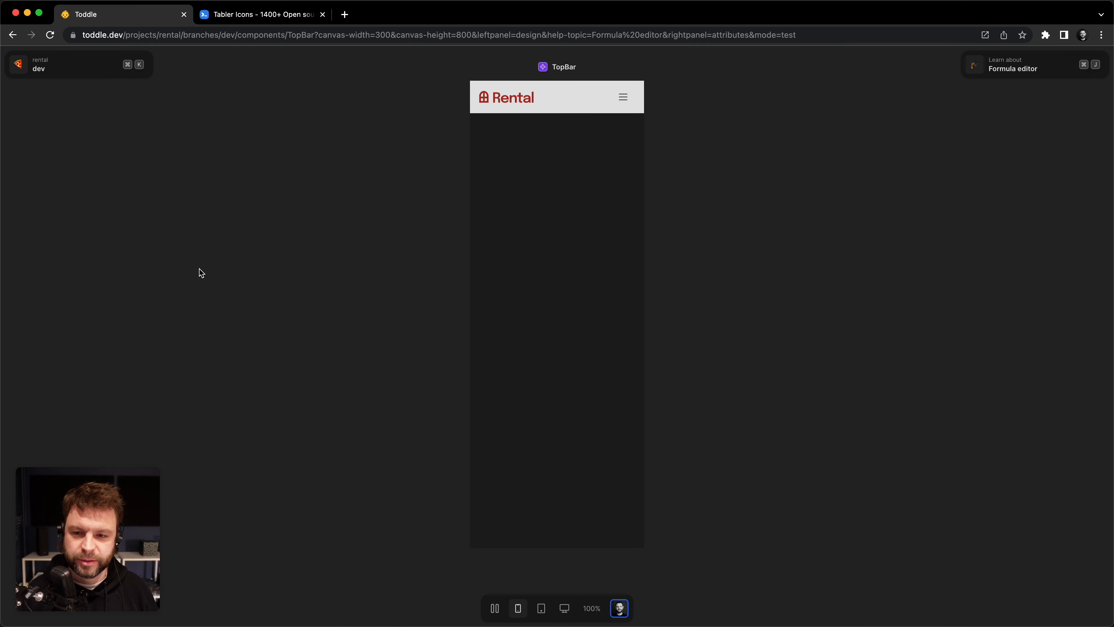
left_click(494, 608)
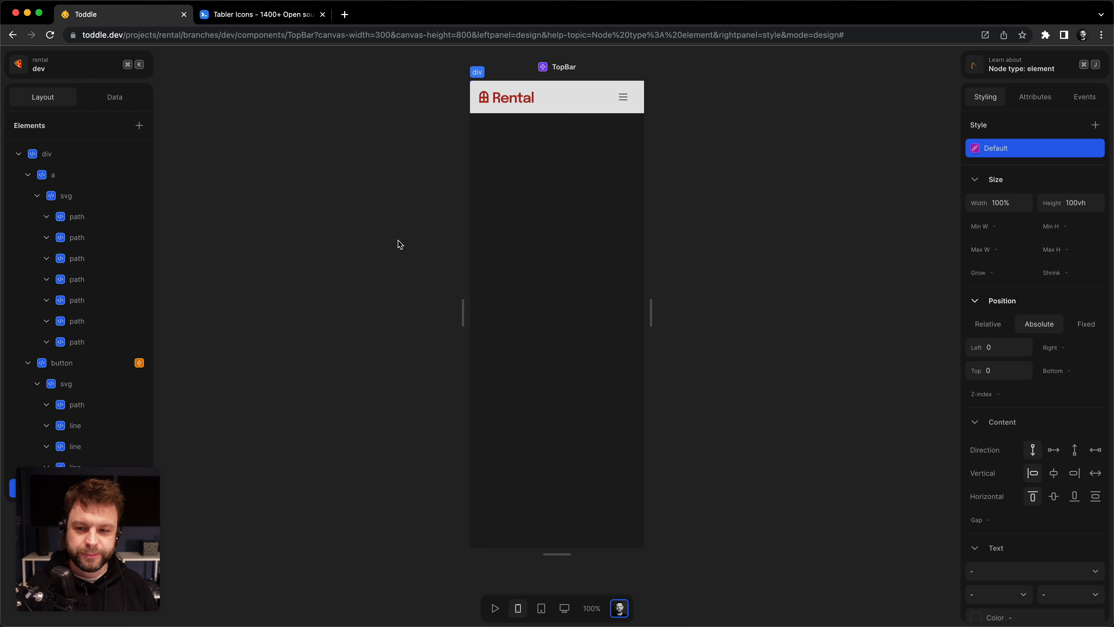
Collapse the logo link and the button's svg in the element tree, and review the menu button's click workflow with its ShowMobileMenu action.
left_click(29, 174)
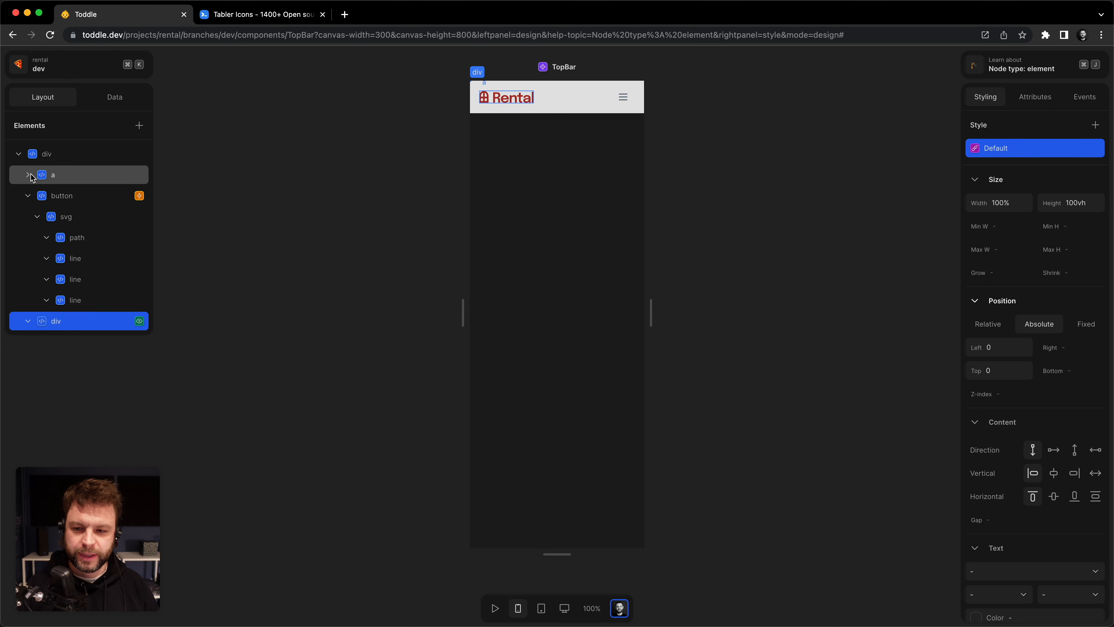
left_click(38, 216)
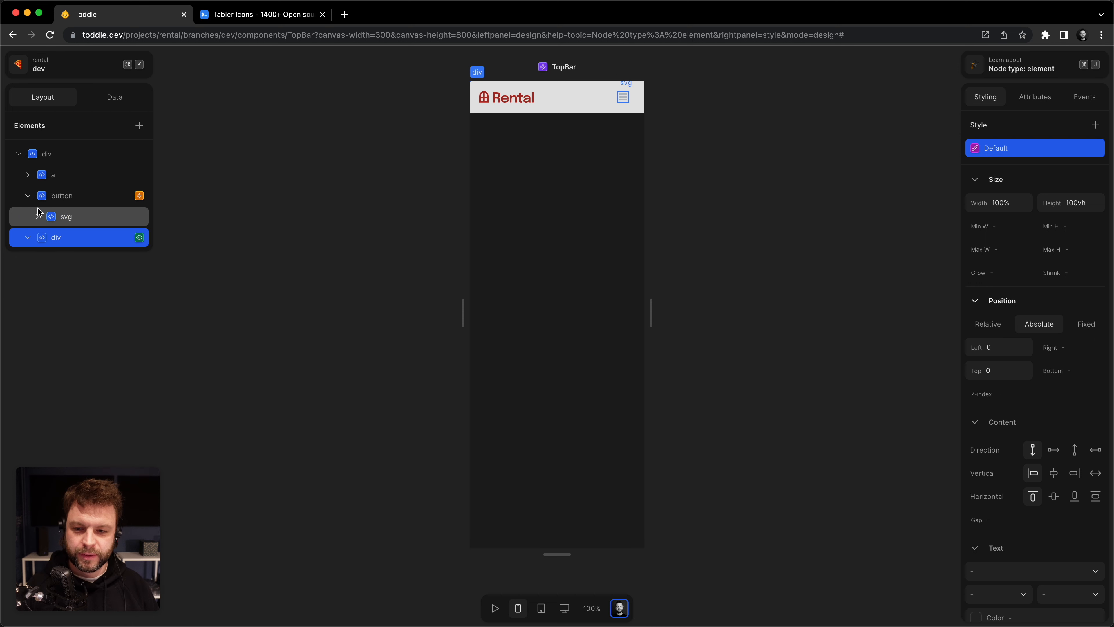
left_click(93, 201)
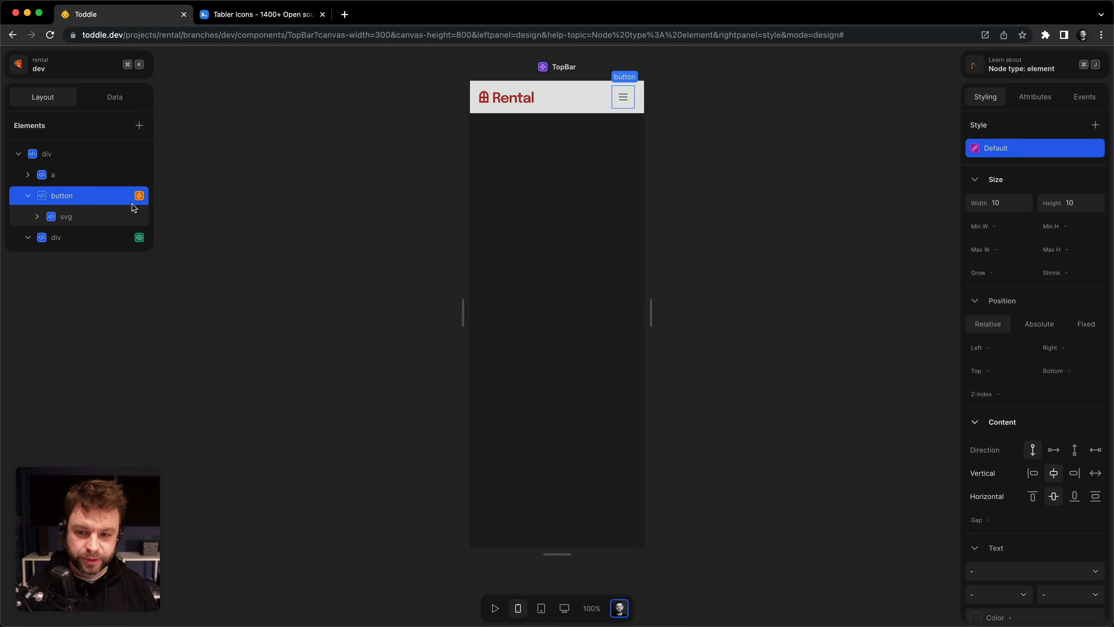
left_click(1070, 103)
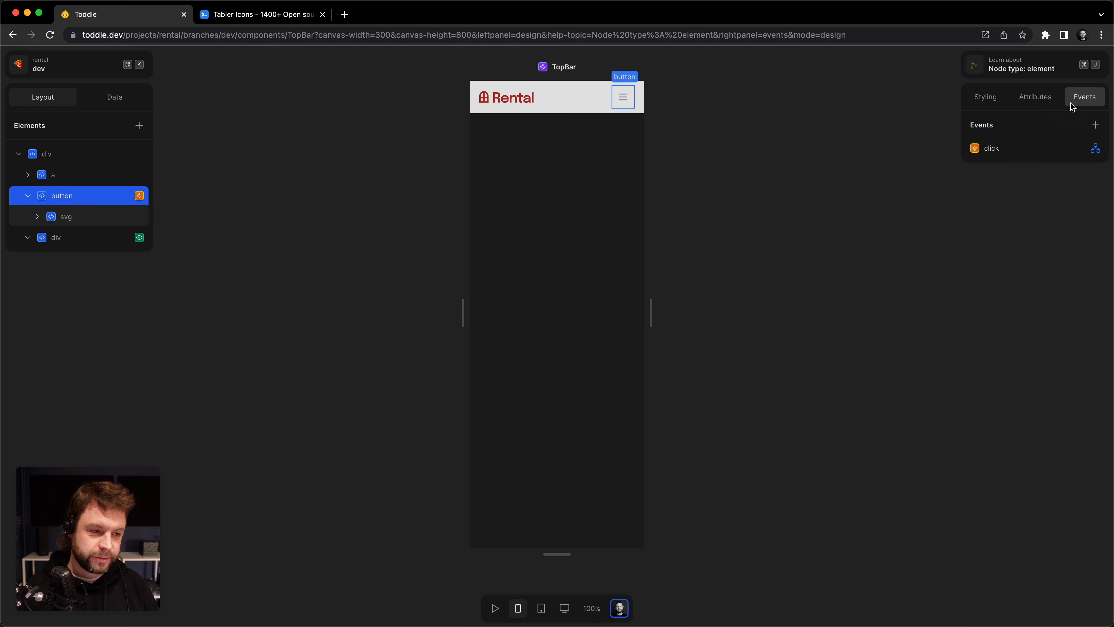
left_click(1093, 150)
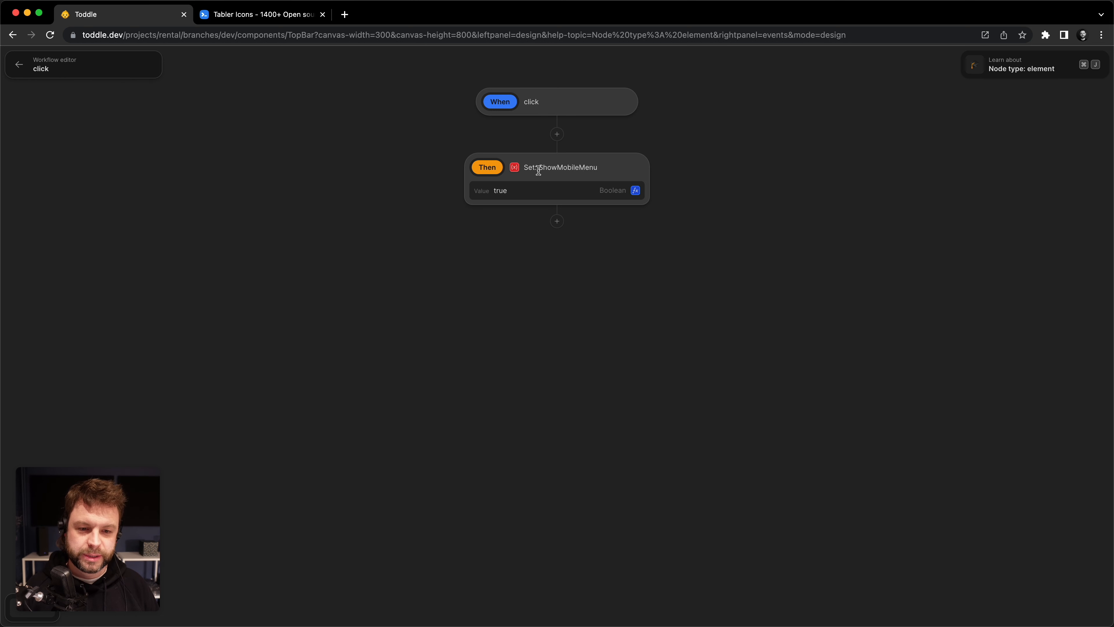
left_click_drag(538, 171, 609, 176)
left_click(609, 176)
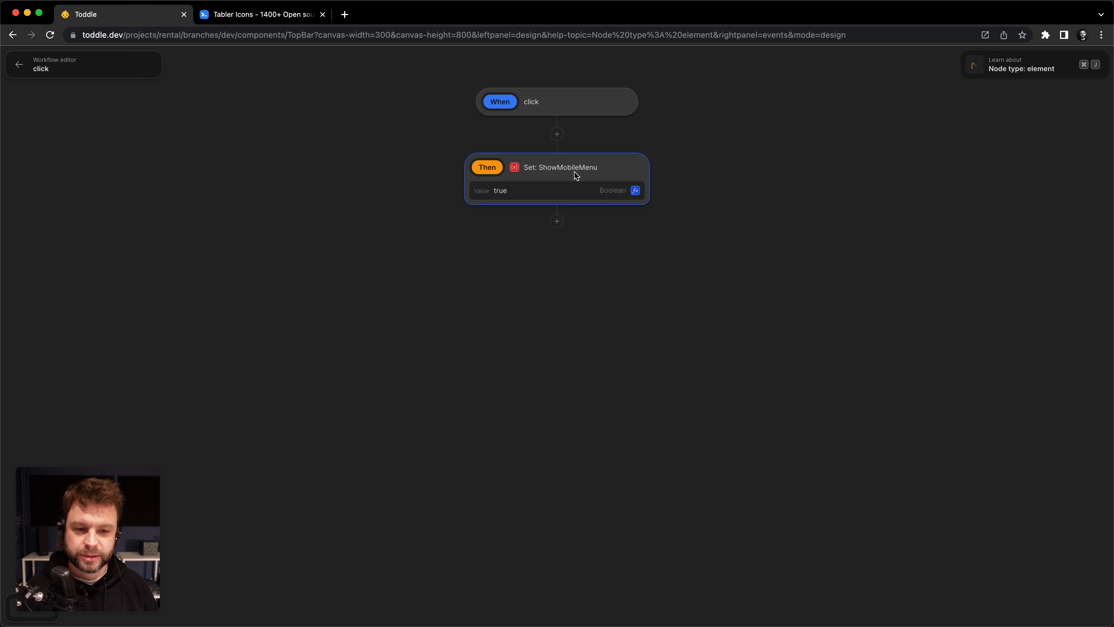
Review the value formula of the click workflow's ShowMobileMenu action, return to the TopBar design, and briefly check preview mode.
left_click(635, 190)
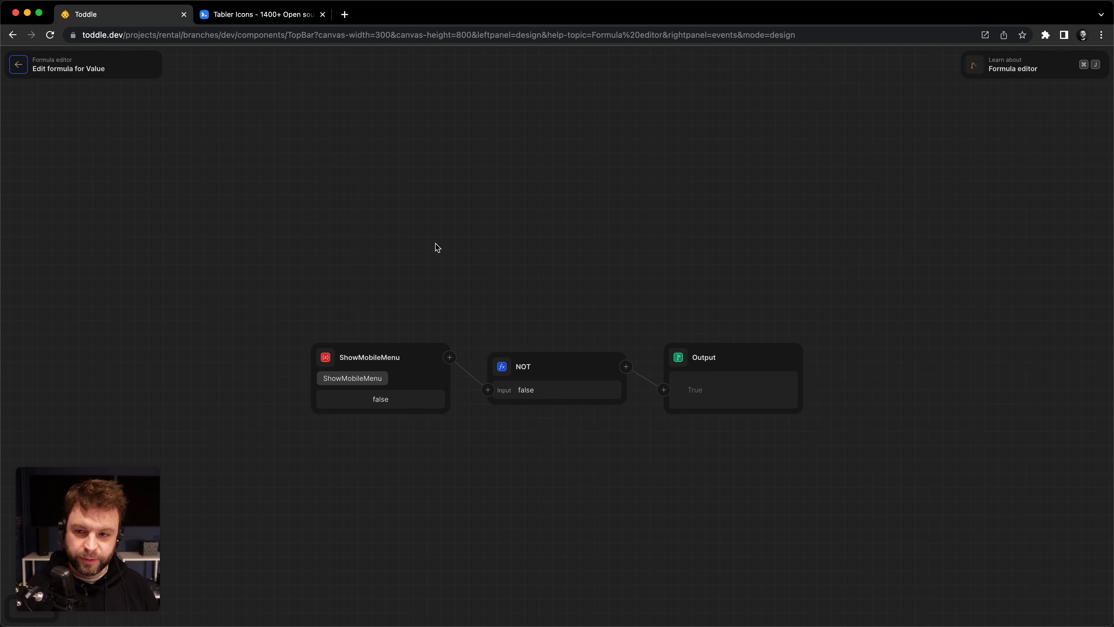
left_click(19, 66)
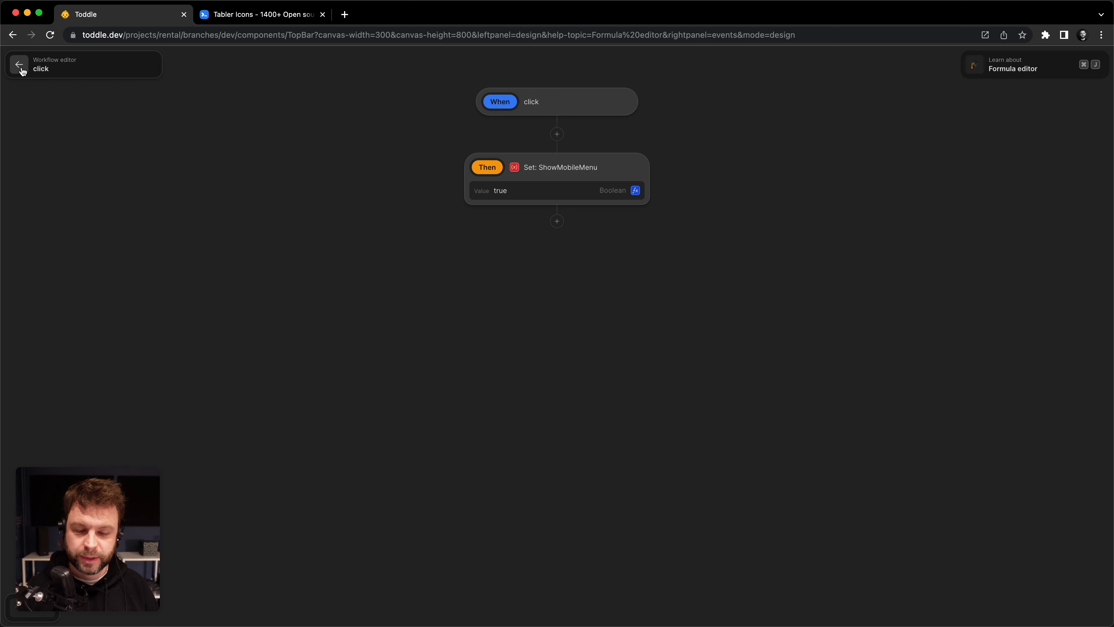
left_click(19, 66)
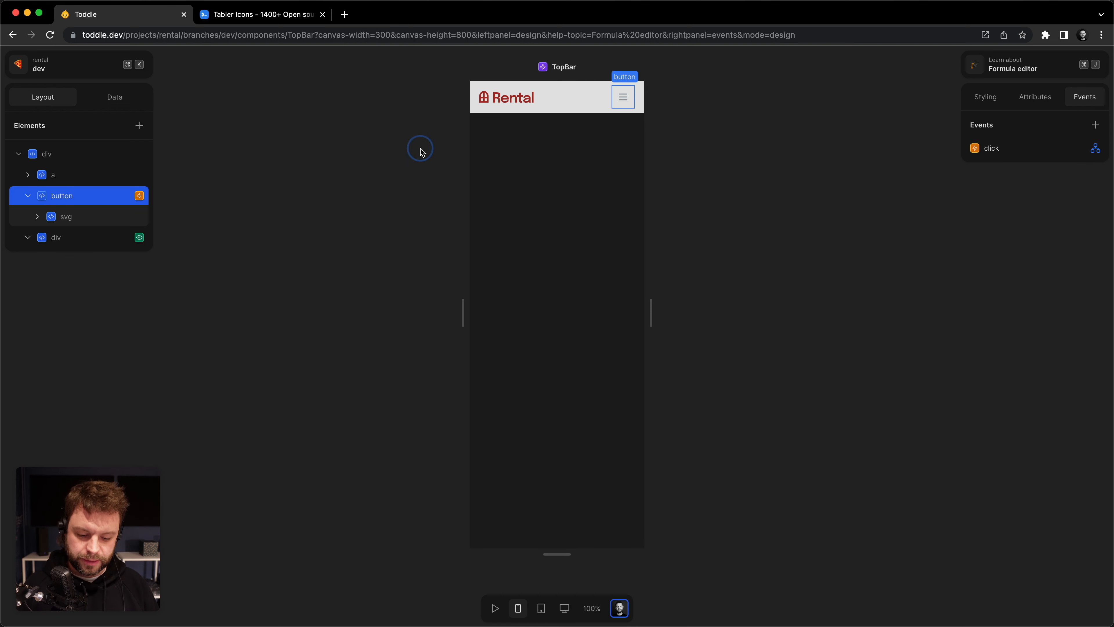
left_click(495, 608)
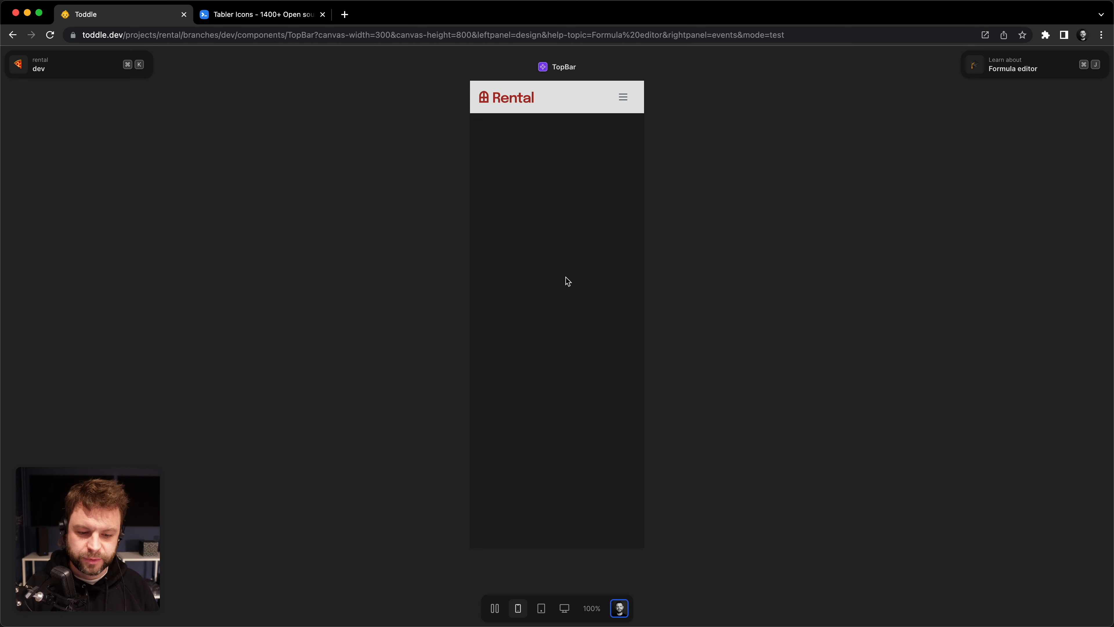
left_click(494, 610)
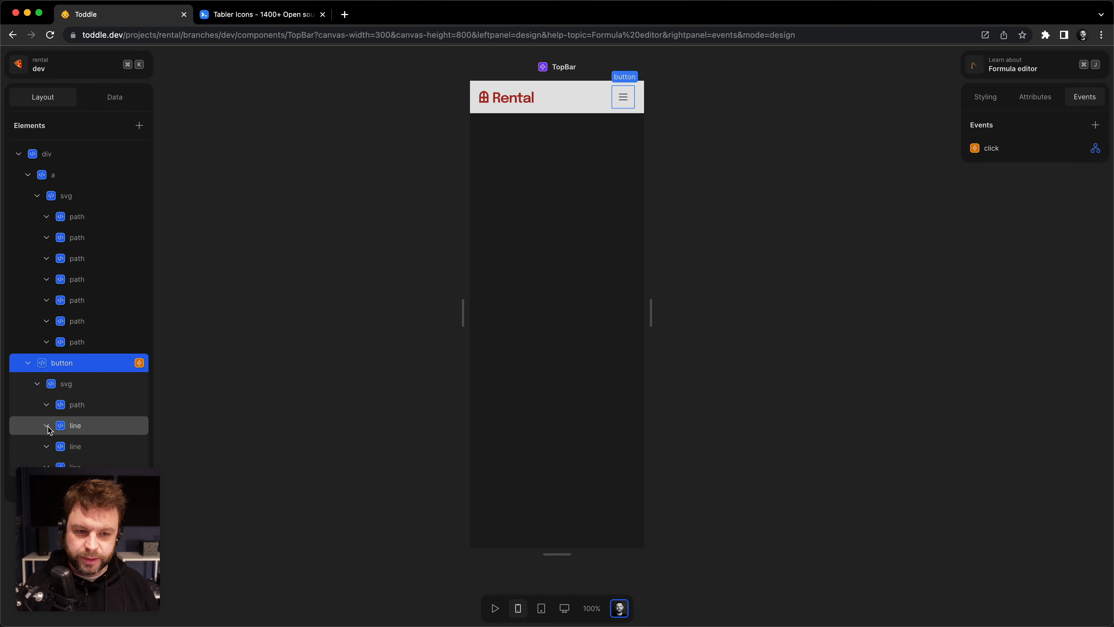
Collapse the button in the element tree and review the menu div's Show formula based on the ShowMobileMenu variable.
left_click(27, 362)
left_click(101, 385)
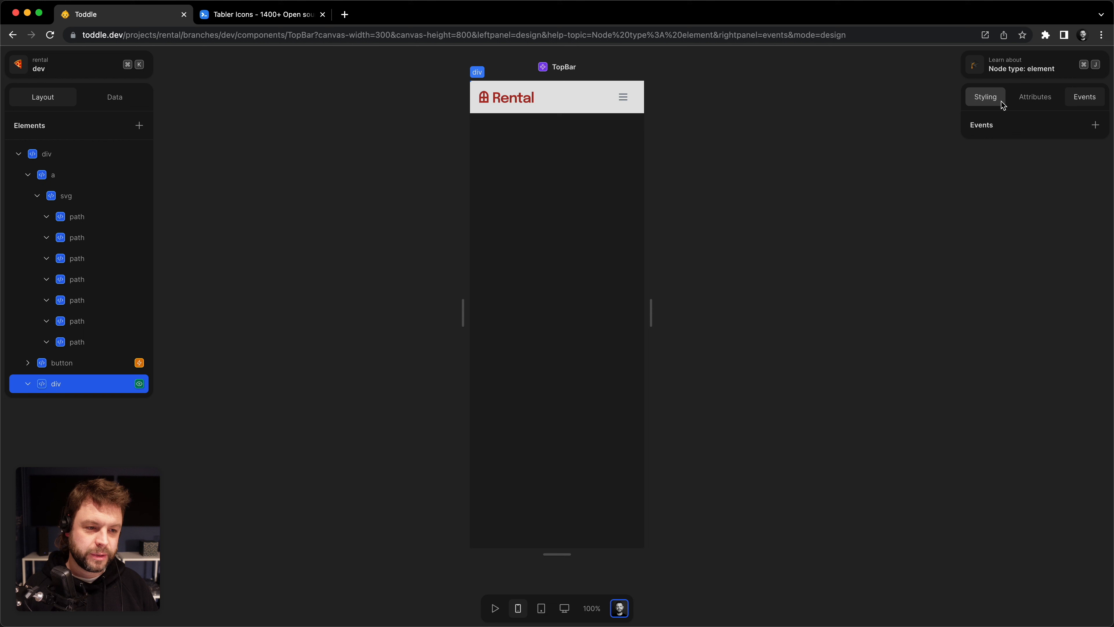
left_click(1031, 97)
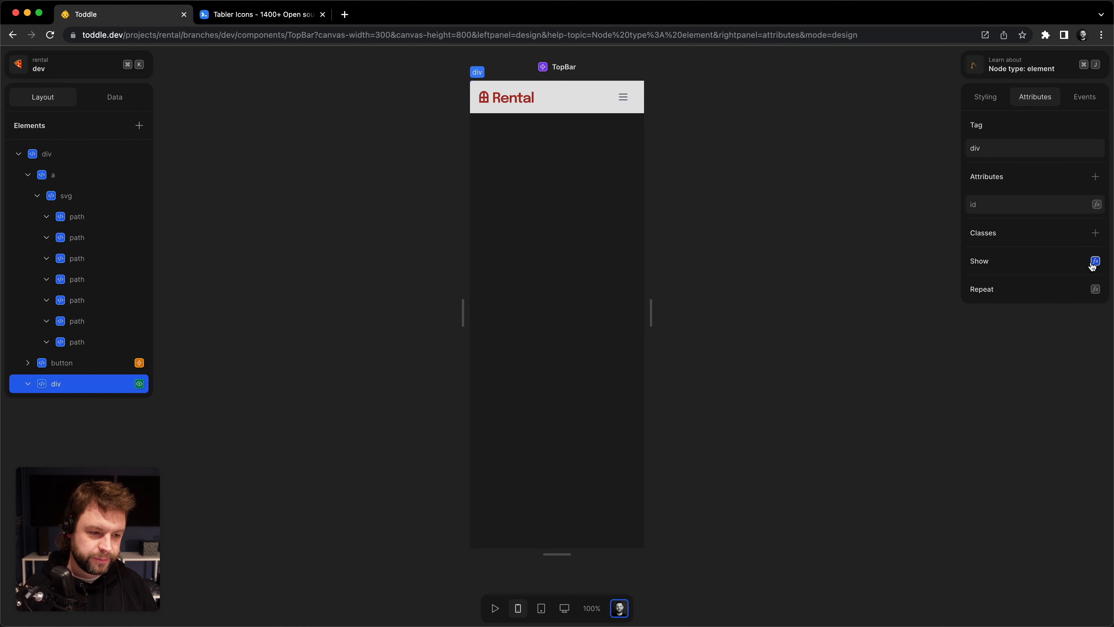
right_click(128, 388)
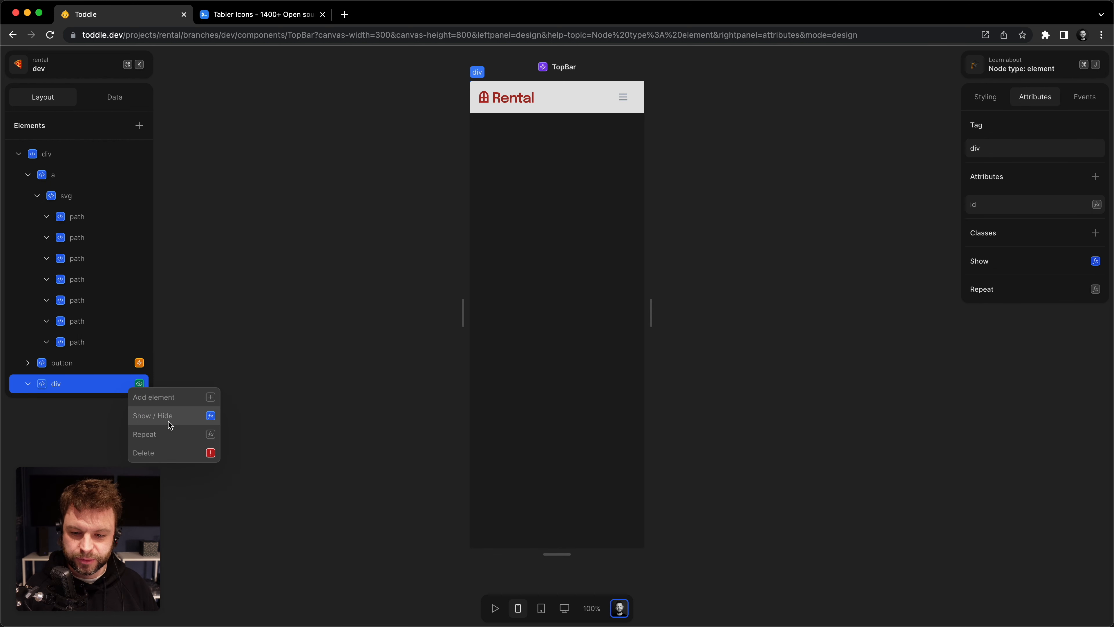
left_click(168, 421)
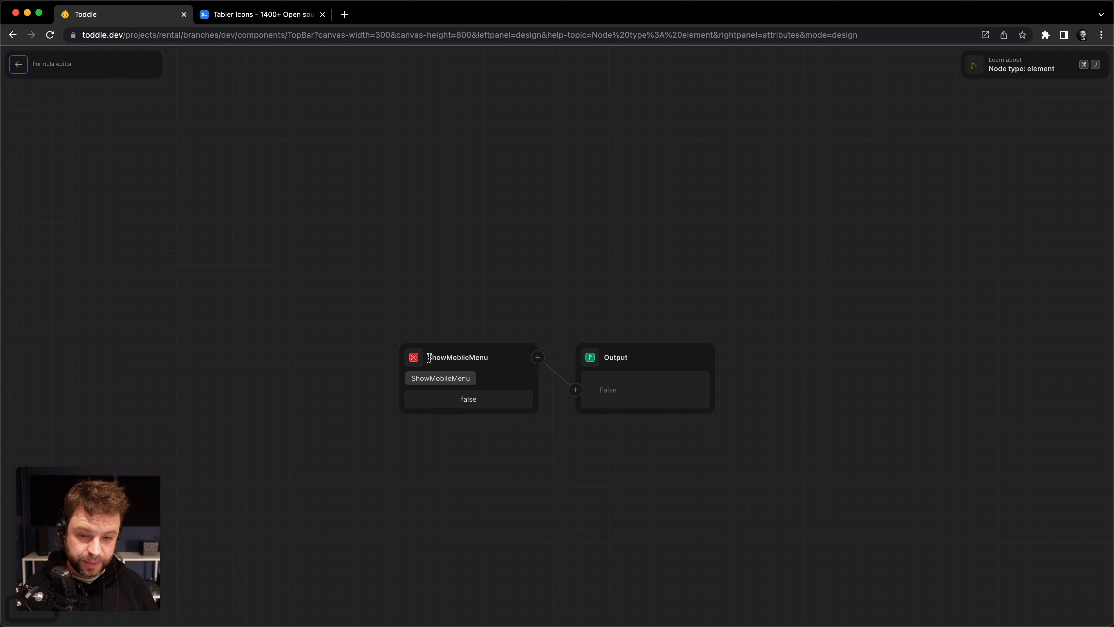
left_click_drag(429, 358, 509, 356)
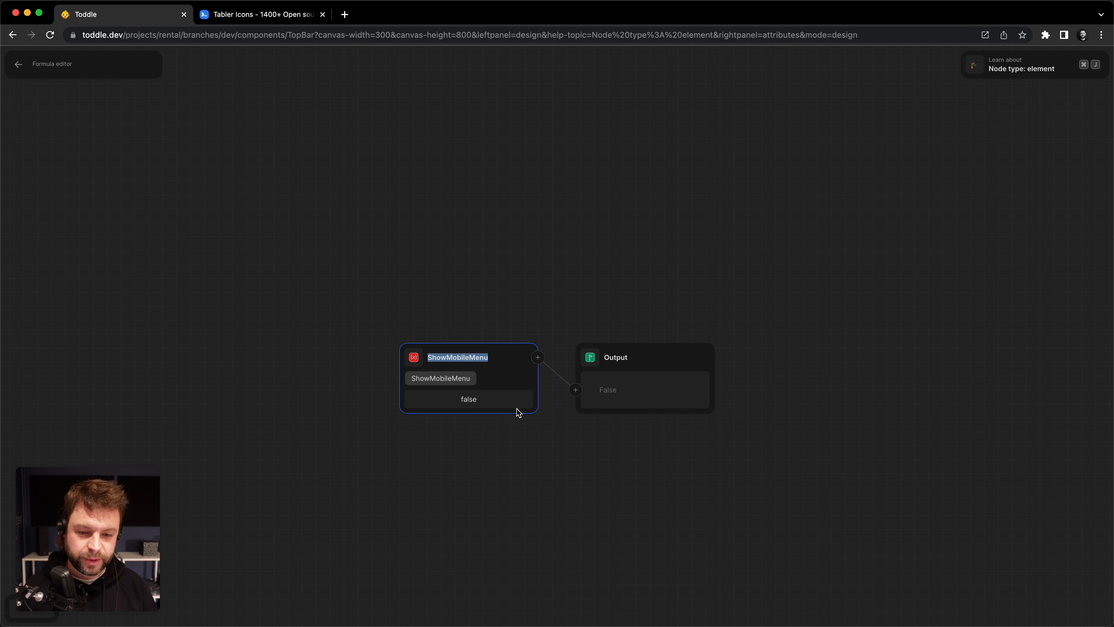
left_click(520, 444)
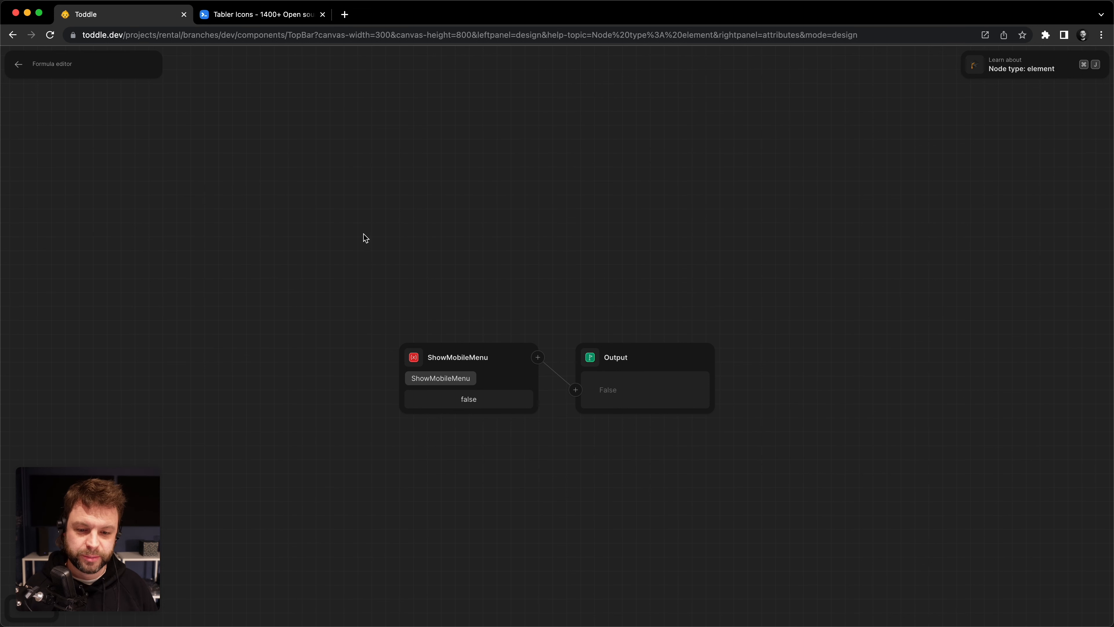
left_click(18, 64)
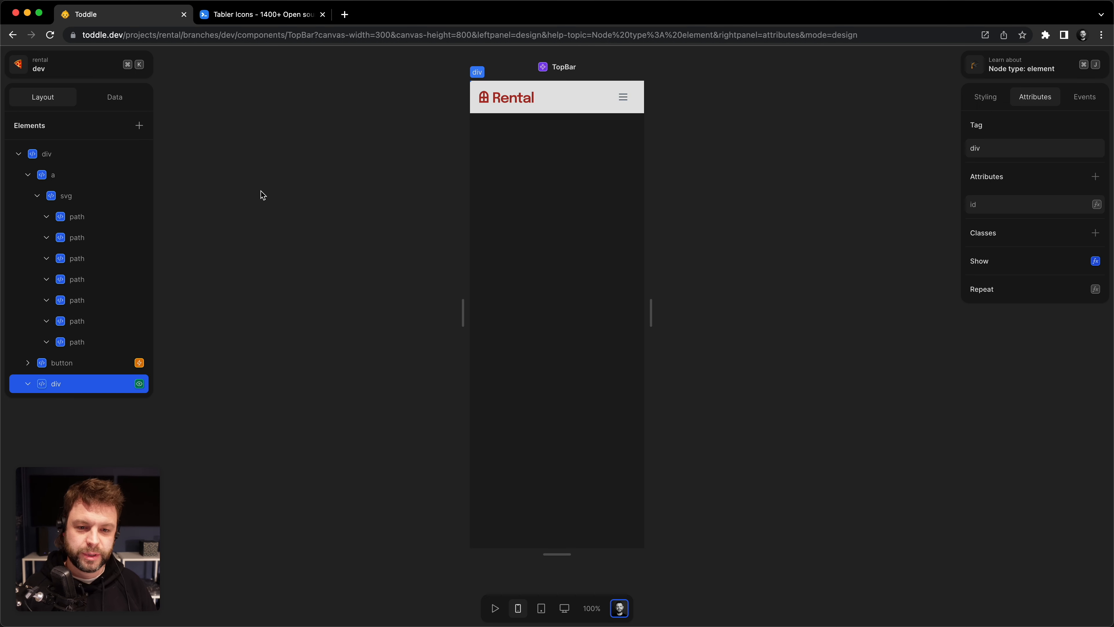
left_click_drag(82, 502, 1017, 515)
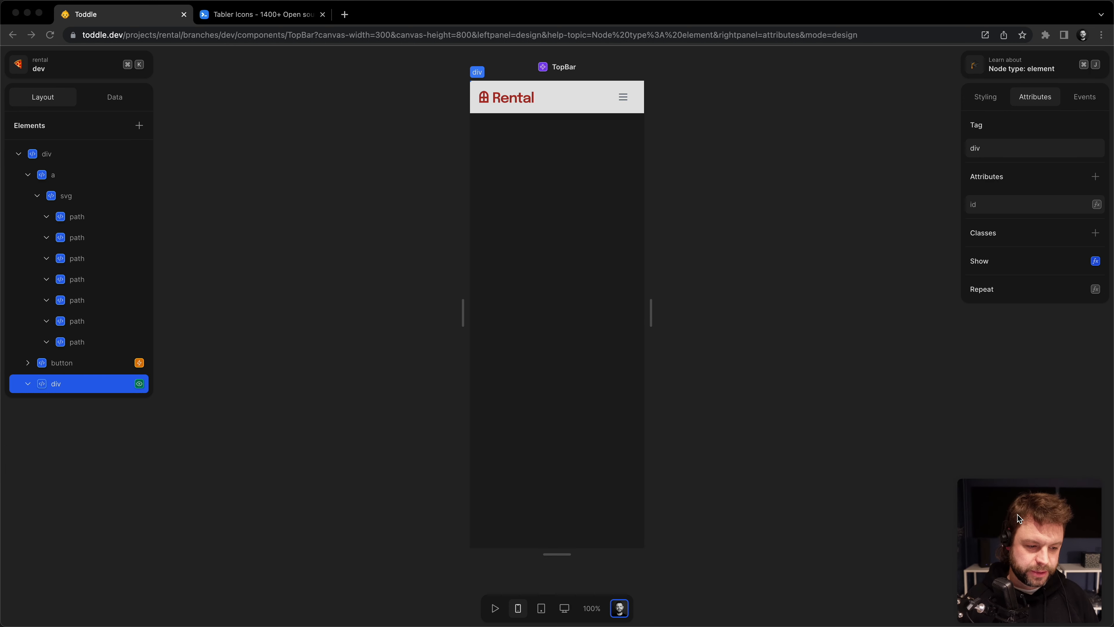
Copy the menu button with its click event and paste the copy inside the menu div.
left_click(88, 387)
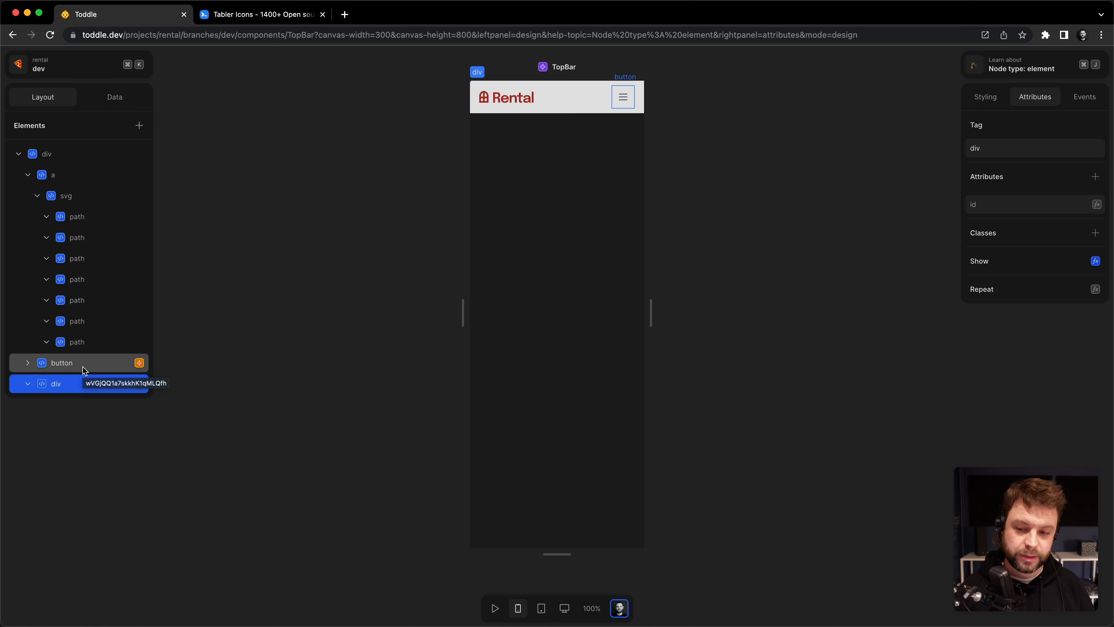
left_click(66, 366)
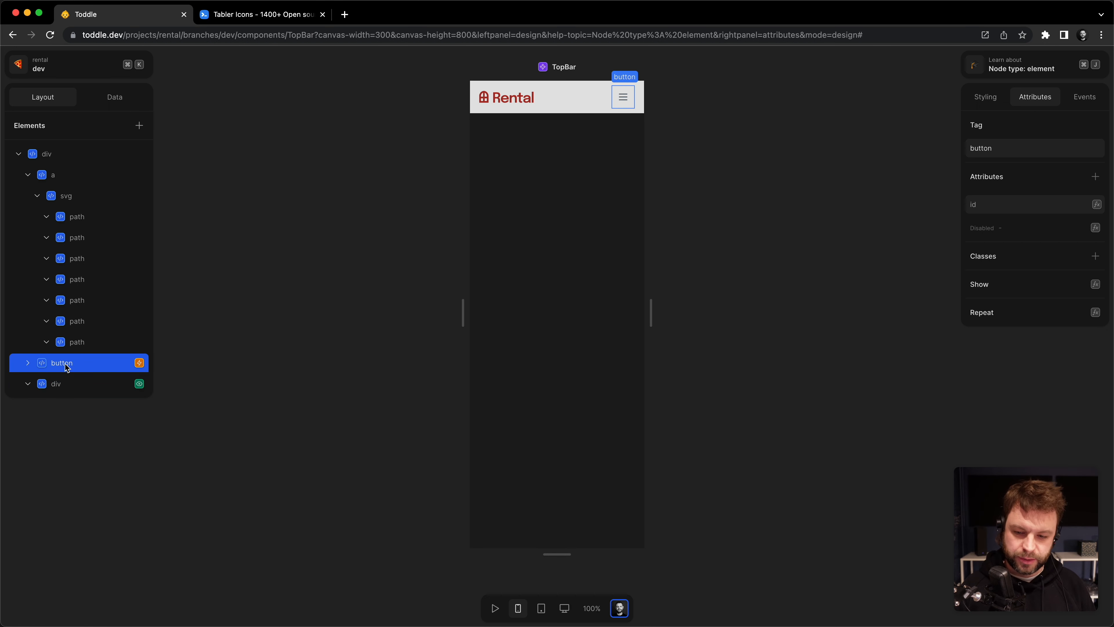
key("super+c")
left_click(77, 385)
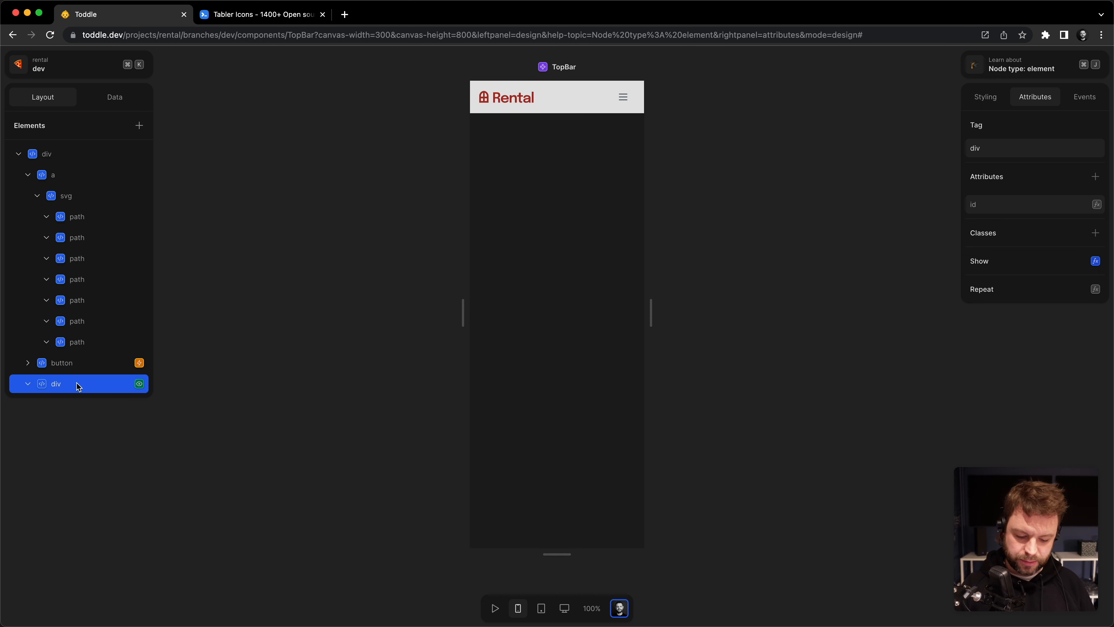
key("super+v")
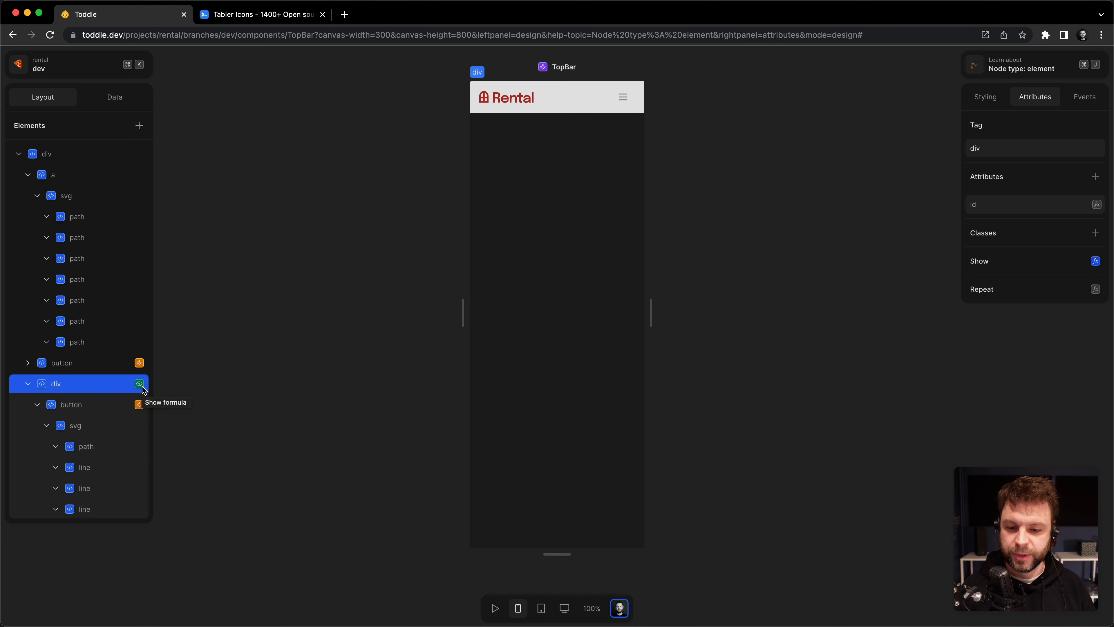
Open the mobile menu with the menu button in preview mode and return to design mode.
left_click(495, 608)
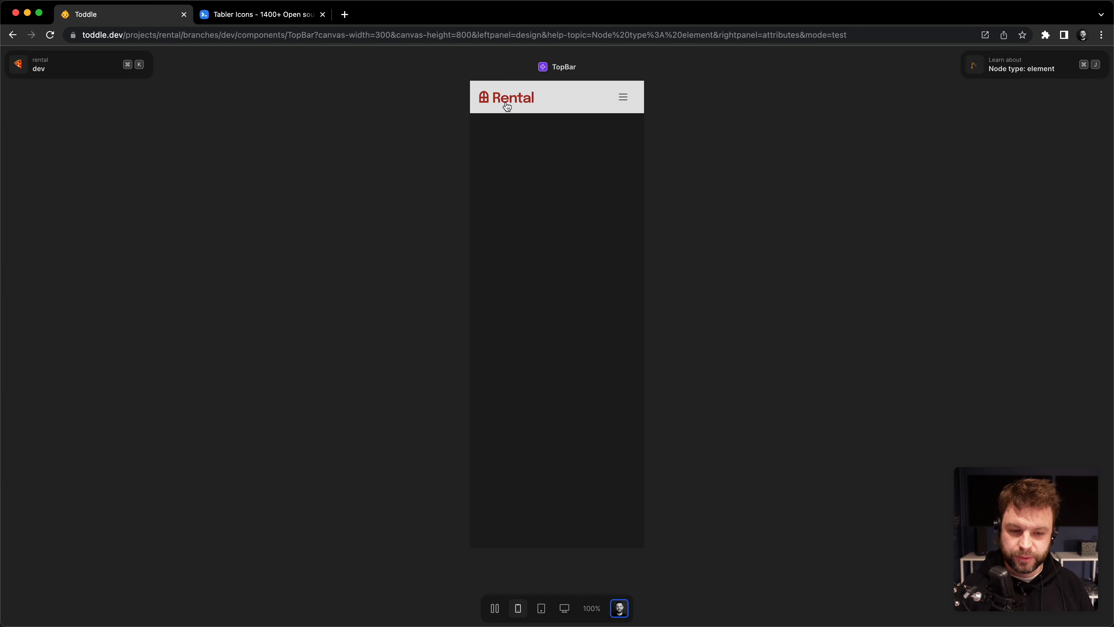
left_click(623, 97)
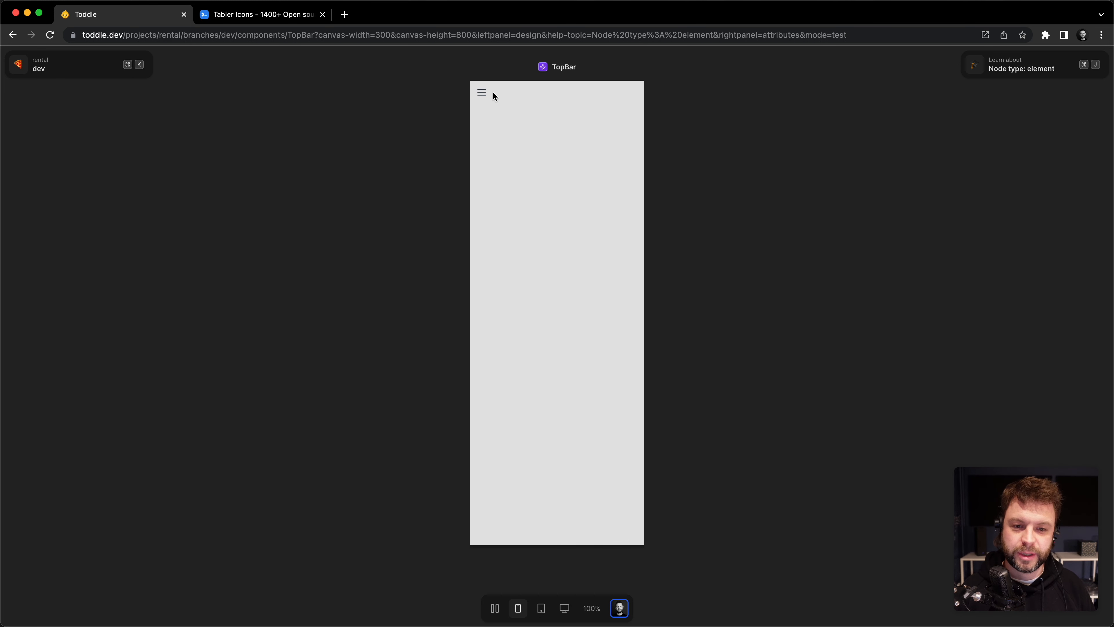
left_click(494, 608)
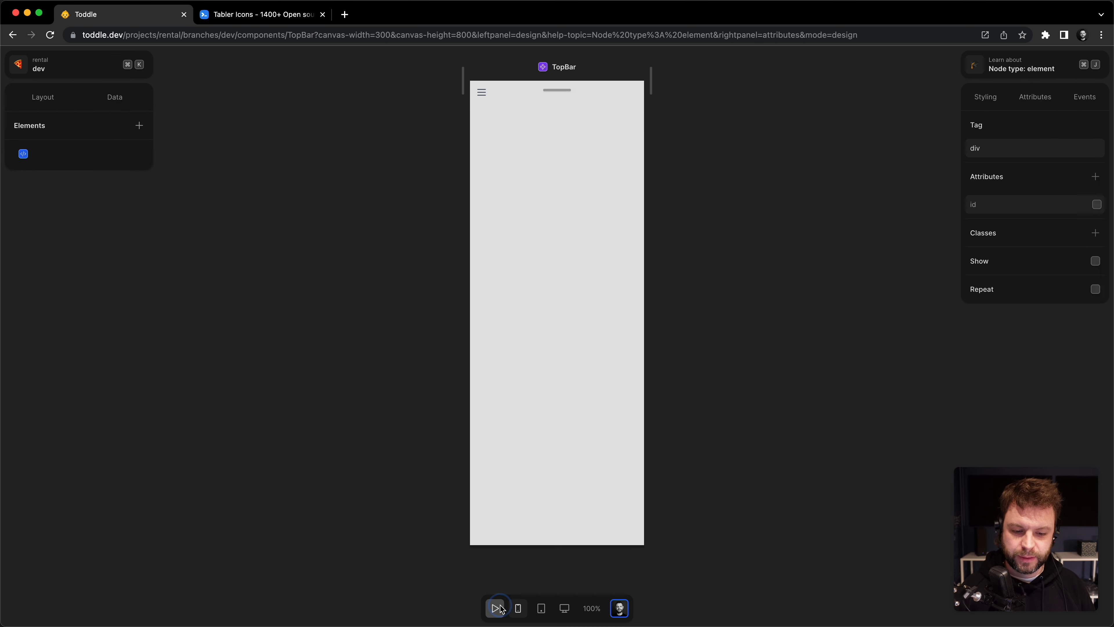
Delete the hamburger svg from the copied button inside the menu div.
left_click(105, 535)
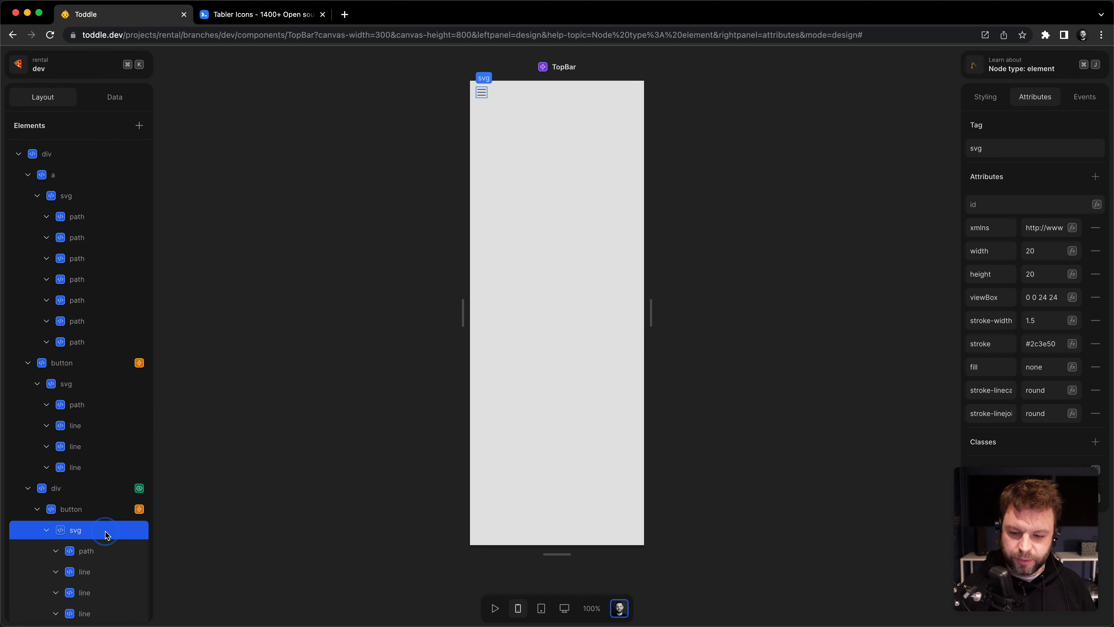
left_click(47, 529)
key("Delete")
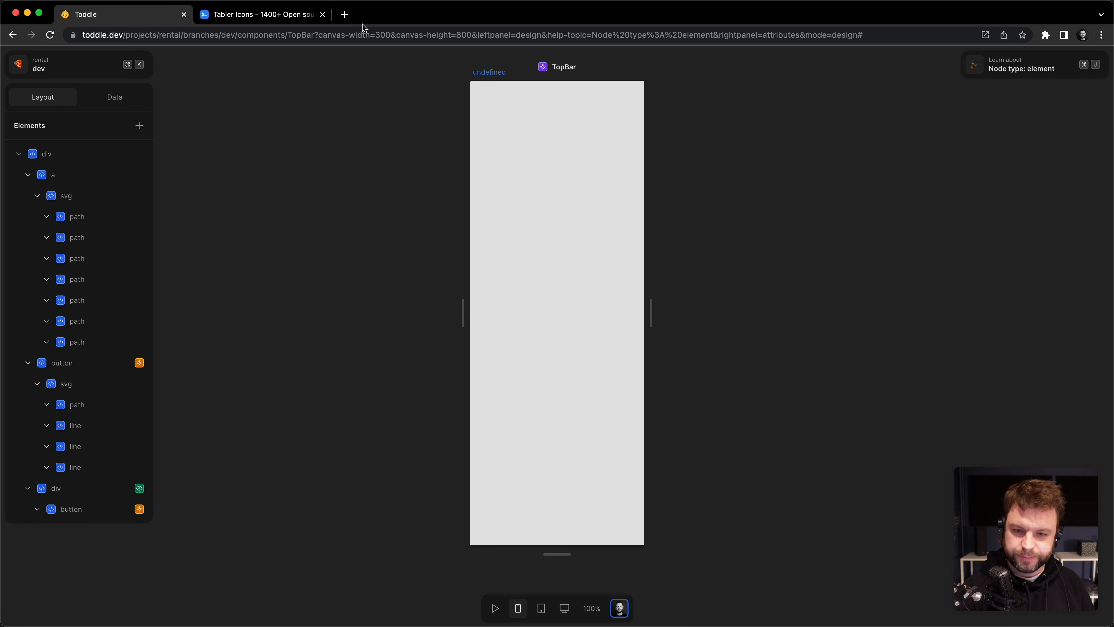
Switch to the Tabler Icons site and search the icons for "close".
left_click(274, 18)
left_click(168, 230)
key("super+a")
type("close")
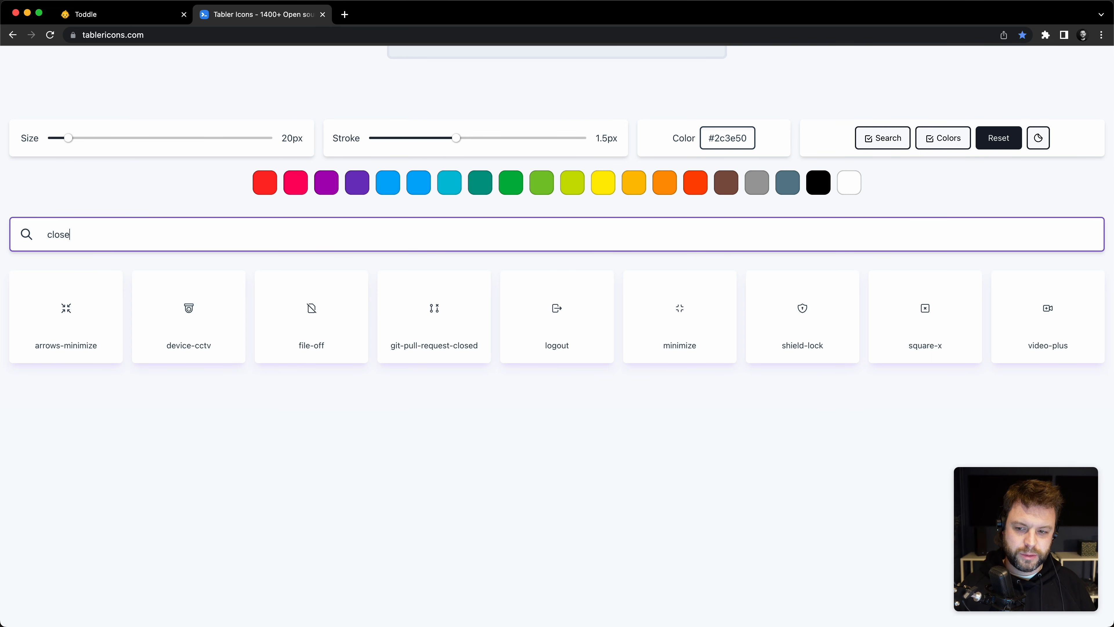
Search the icons for "x" instead and copy the plain x icon.
key("shift+super+Left")
type("x")
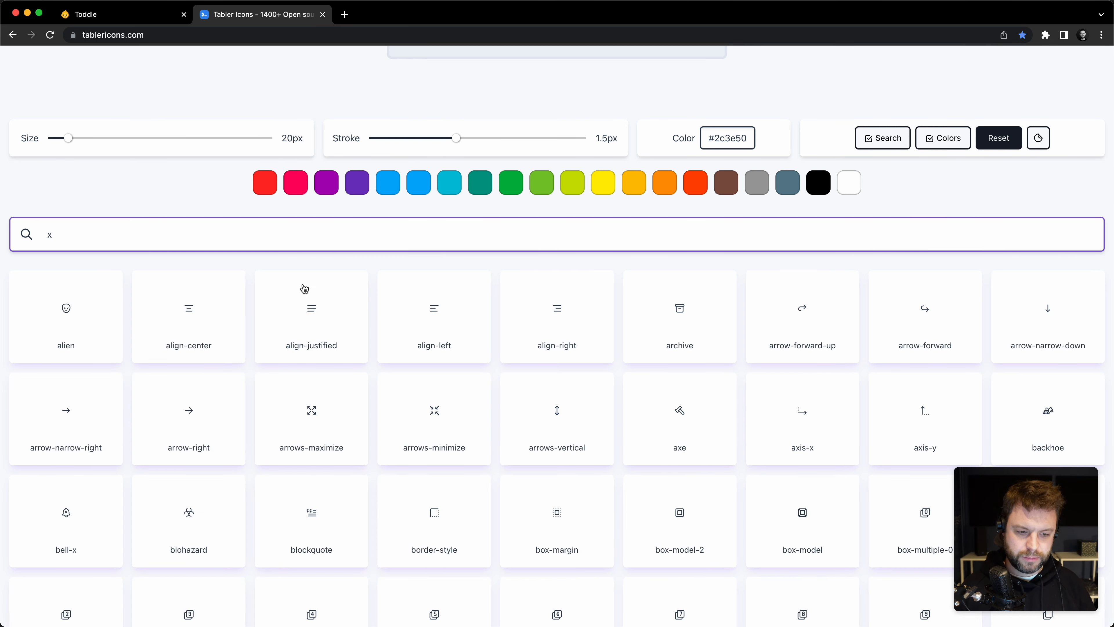
scroll(586, 435, "down", 3)
scroll(586, 436, "down", 20)
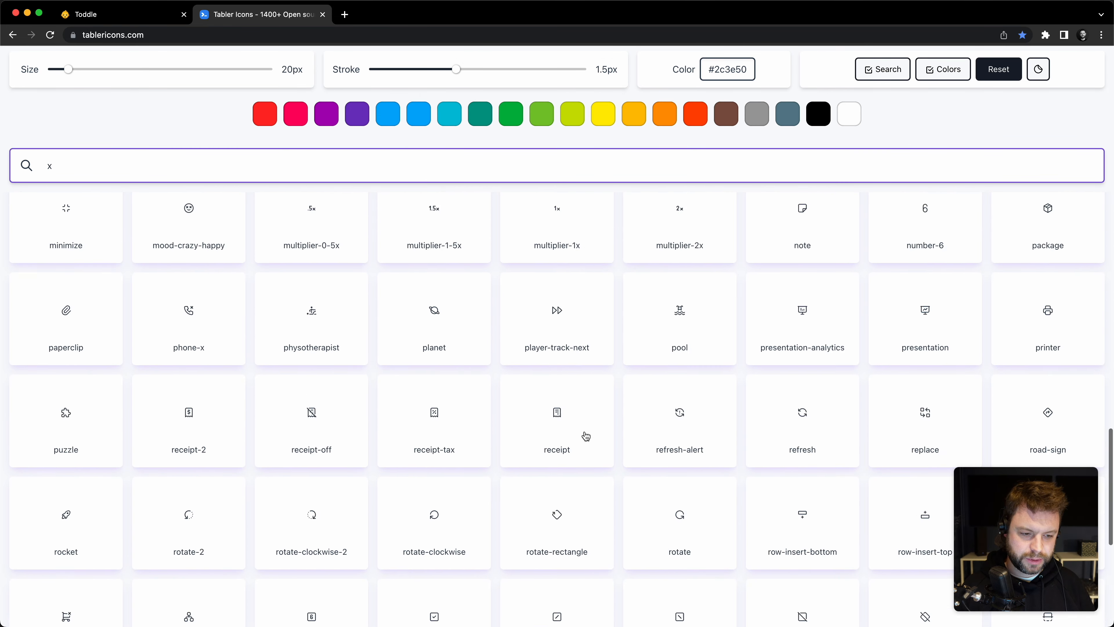
left_click_drag(1011, 502, 748, 505)
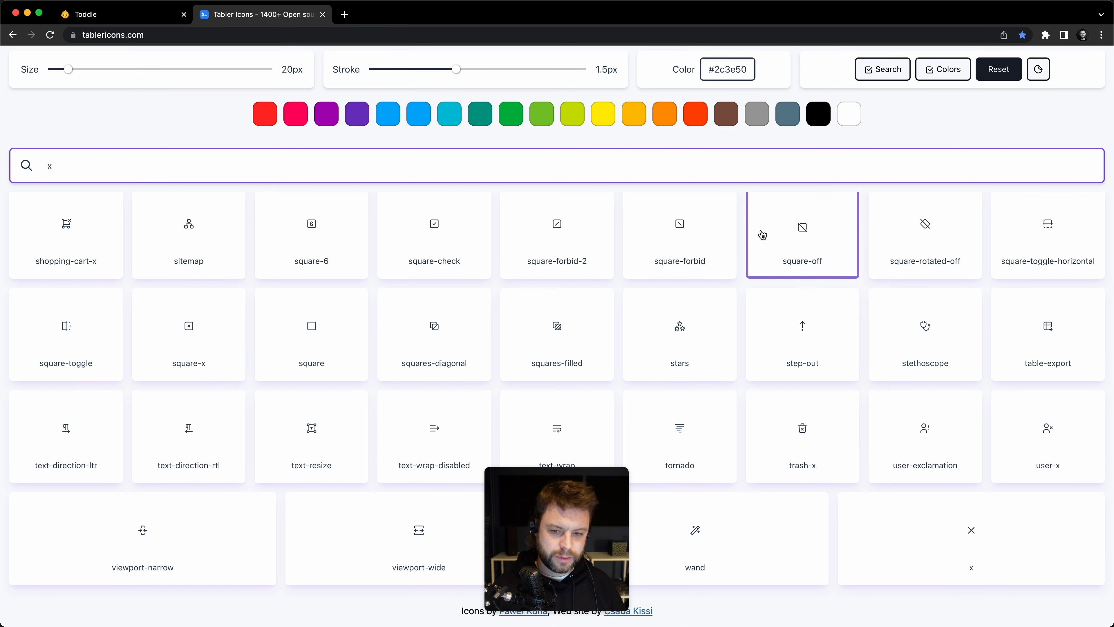
left_click(1004, 560)
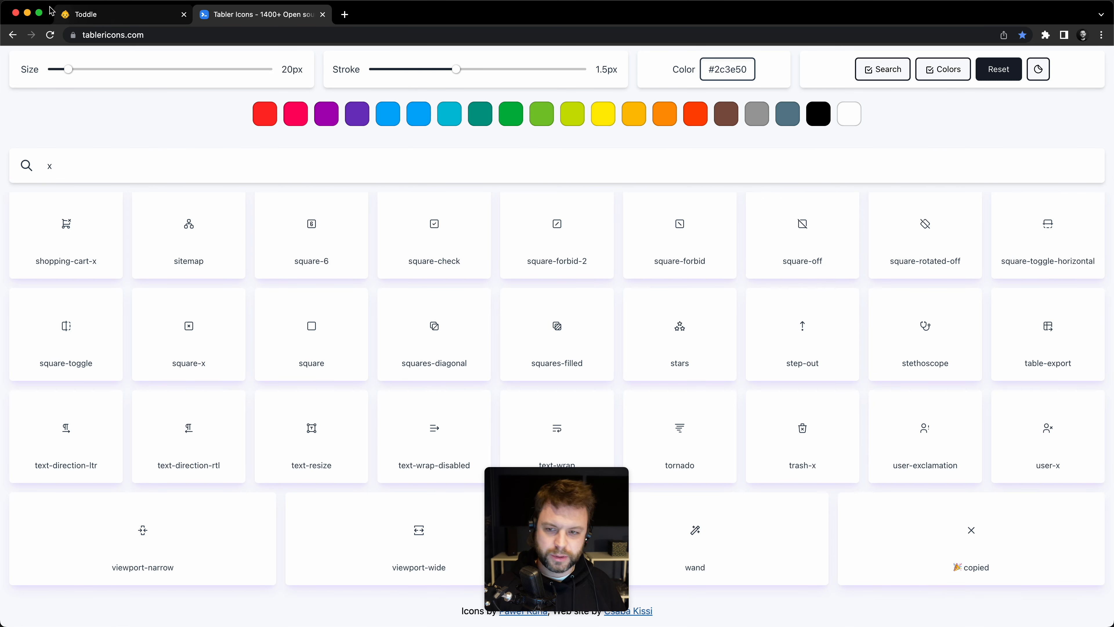
Switch back to Toddle and paste the x icon into the button inside the menu div.
left_click(90, 16)
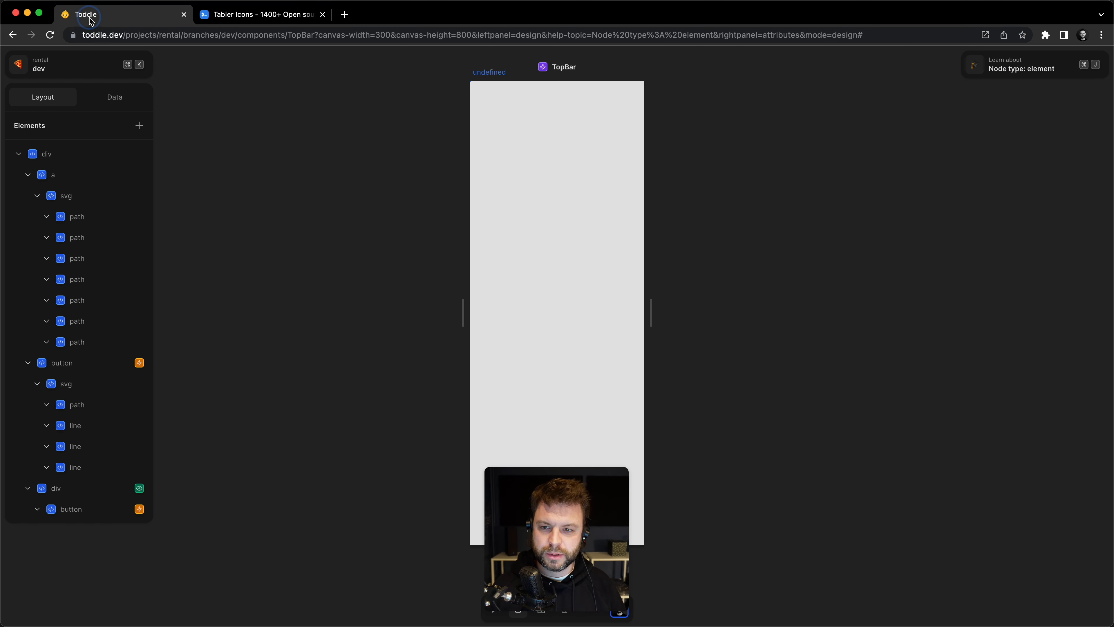
left_click(85, 508)
key("super+v")
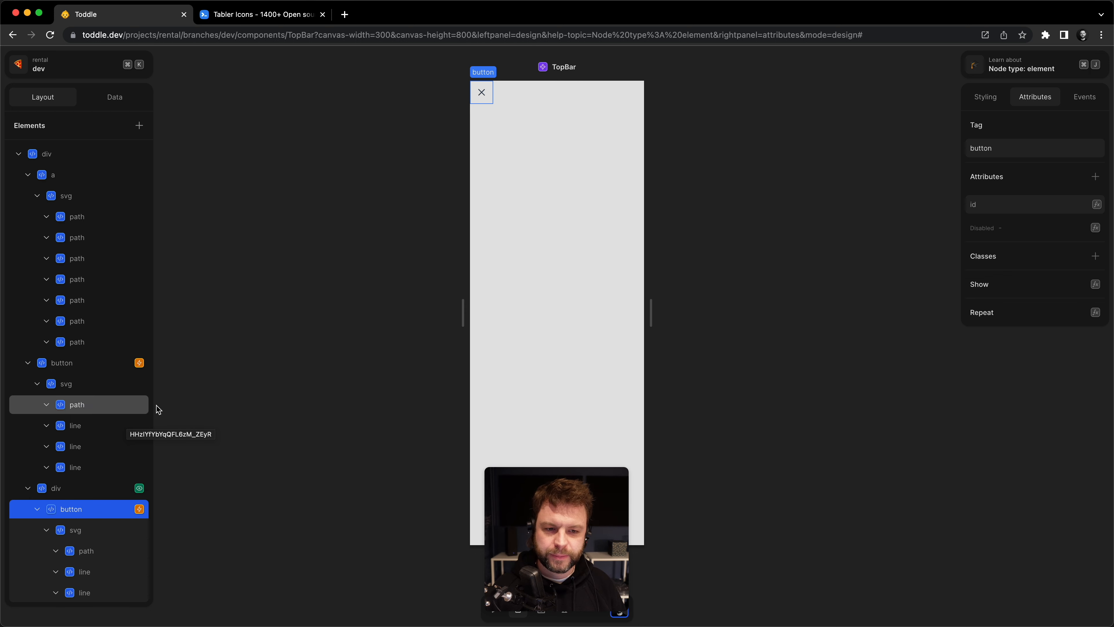
Set the z-index of the logo link to 2 in its default style.
left_click(81, 177)
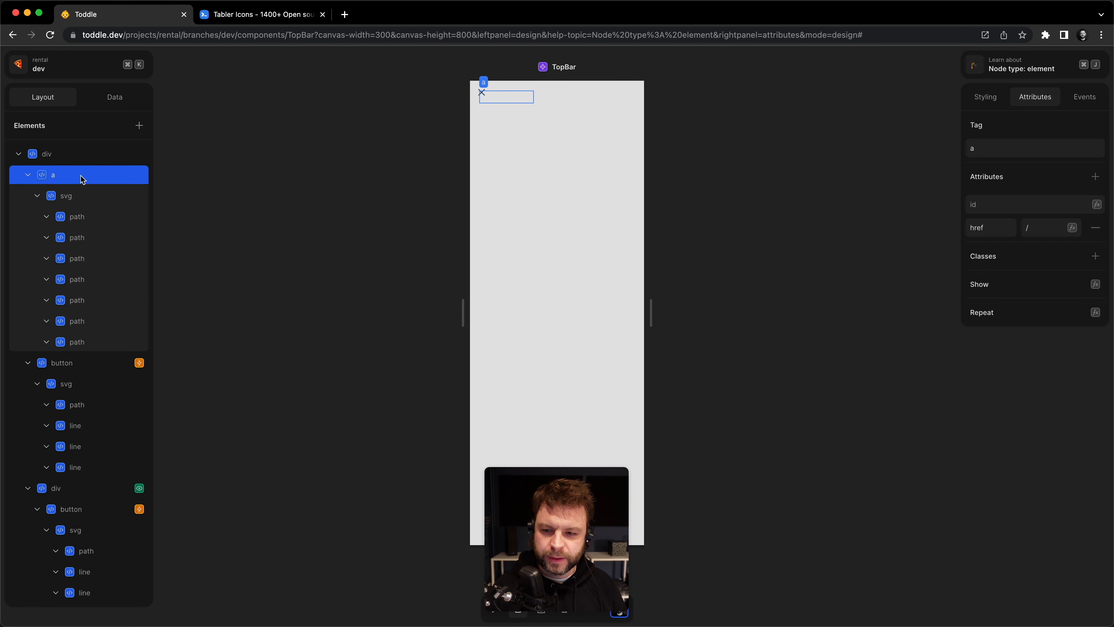
left_click(997, 99)
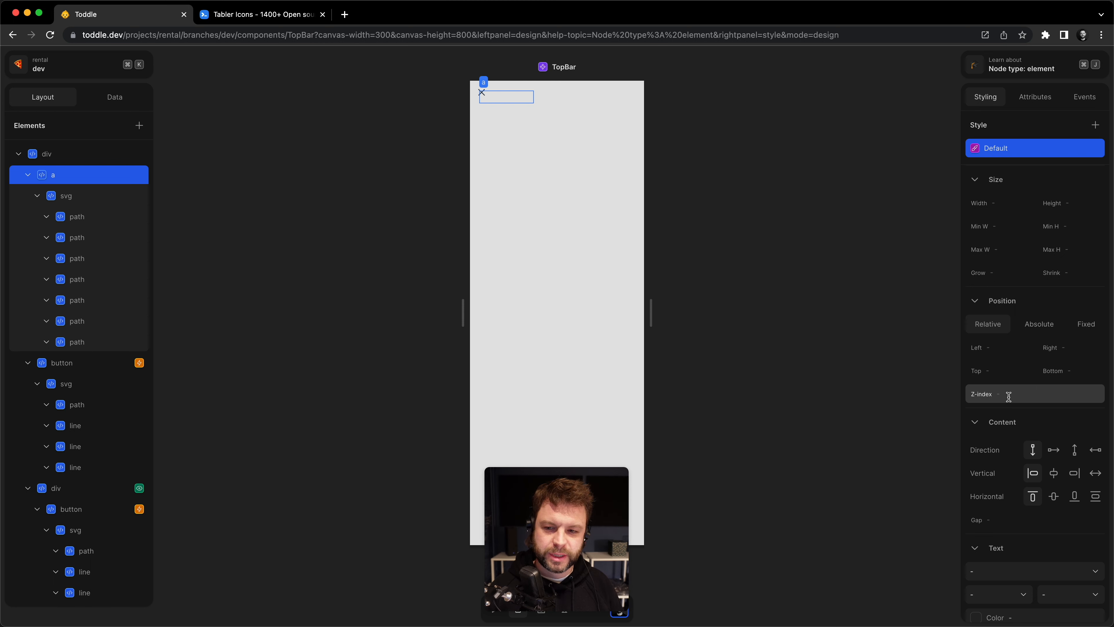
type("2")
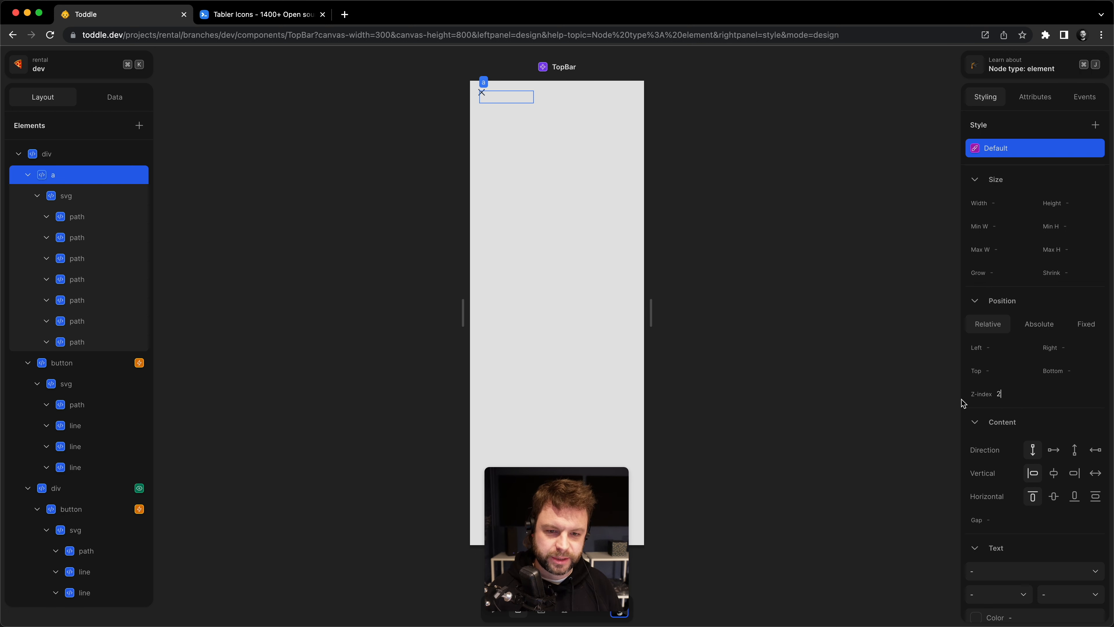
key("Return")
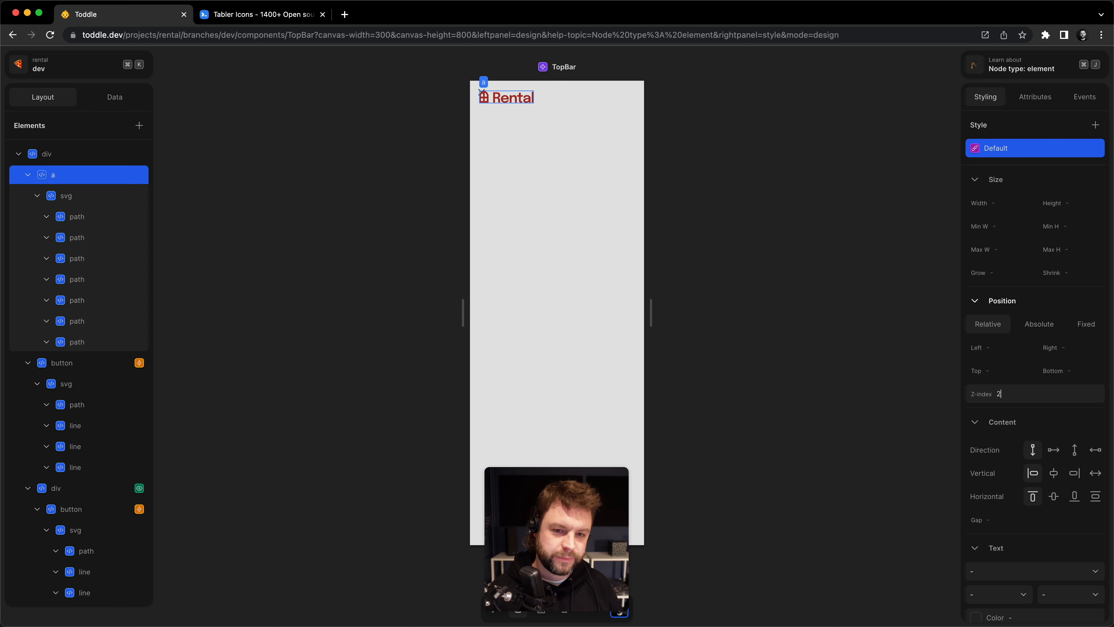
Try a z-index of 1000 on the logo link, and set it back to 2.
left_click(1040, 397)
key("BackSpace")
type("1000")
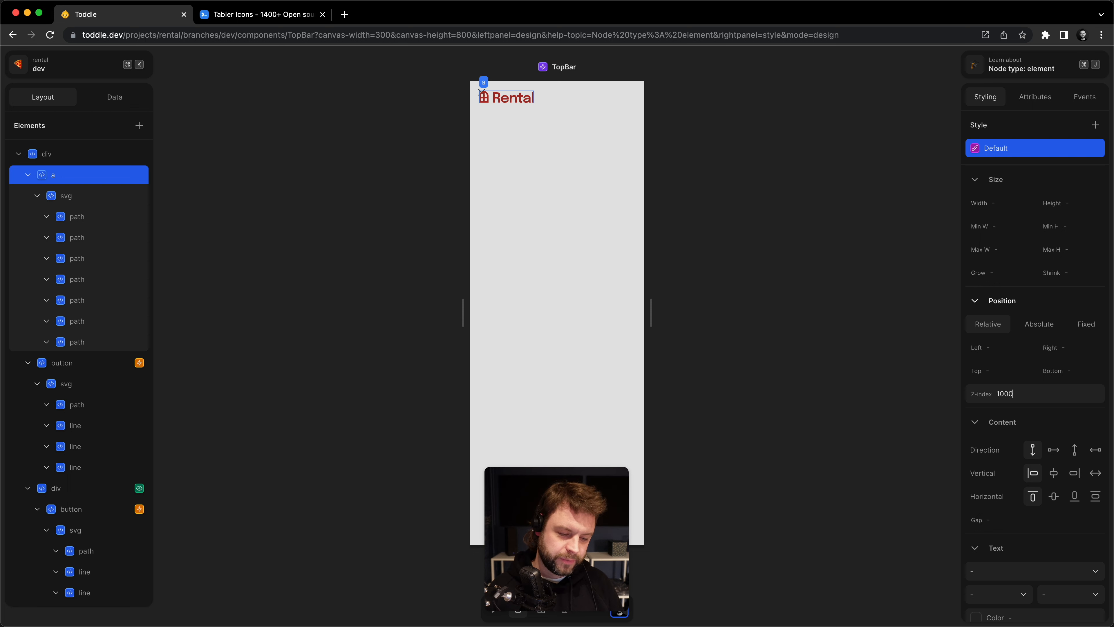
double_click(1040, 397)
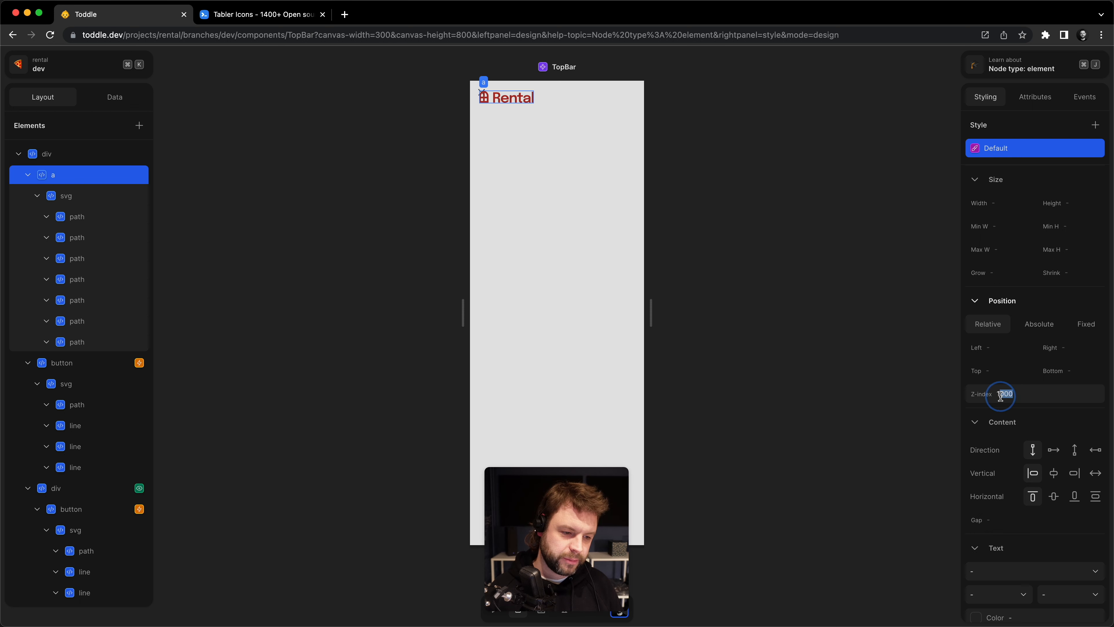
type("2")
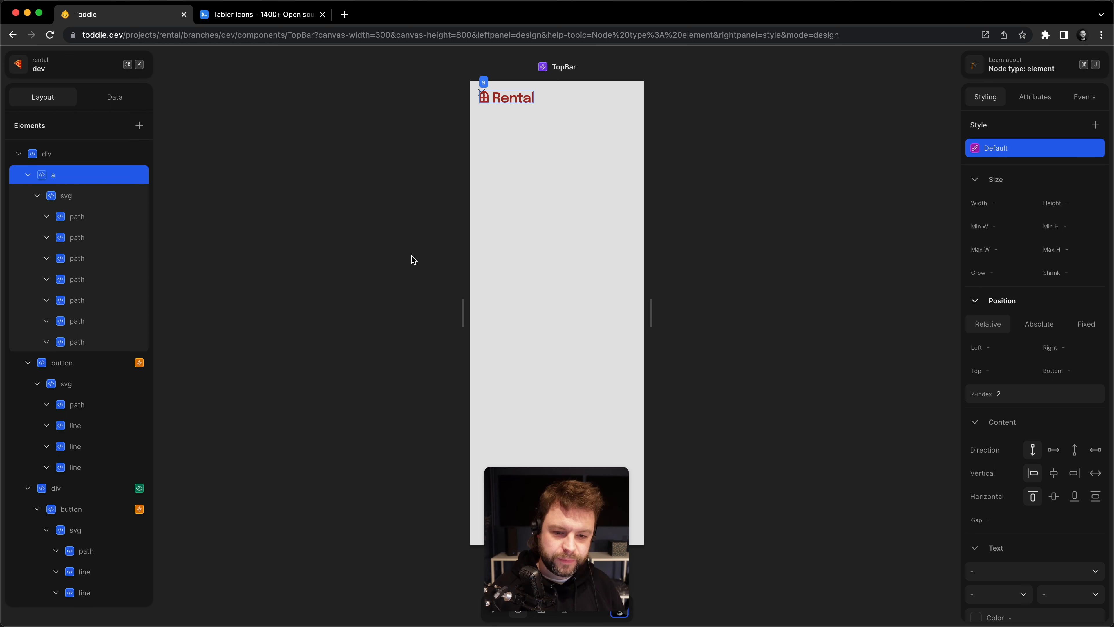
Set the z-index of the logo link to 1.
double_click(1008, 390)
type("1")
key("Return")
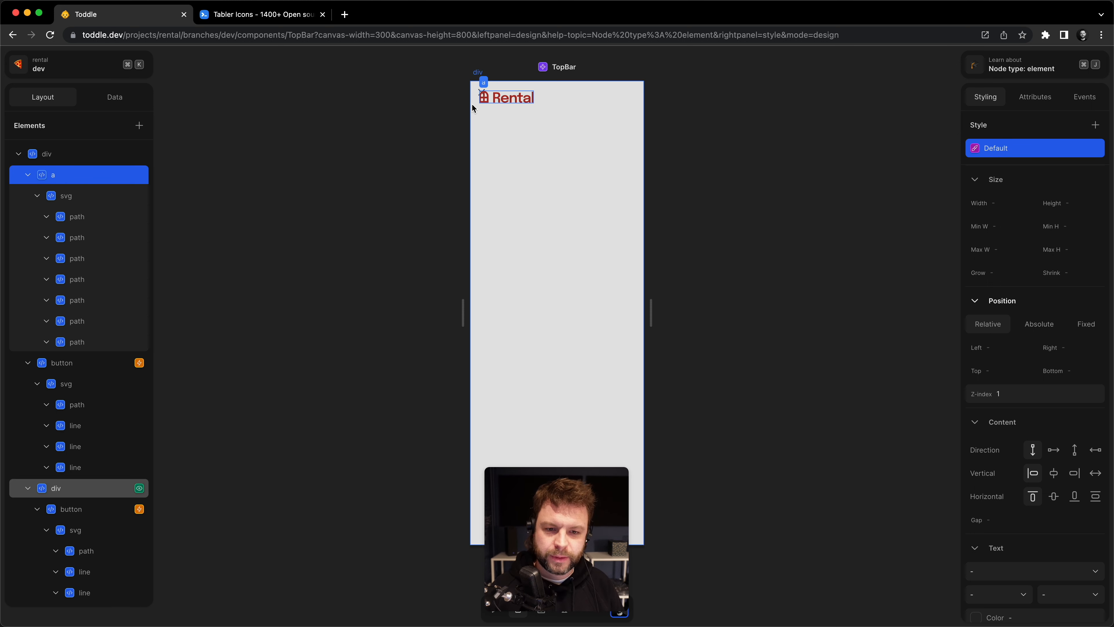
Position the close button inside the menu div absolutely, with its right offset at 2 and its top offset at 2.
left_click(475, 99)
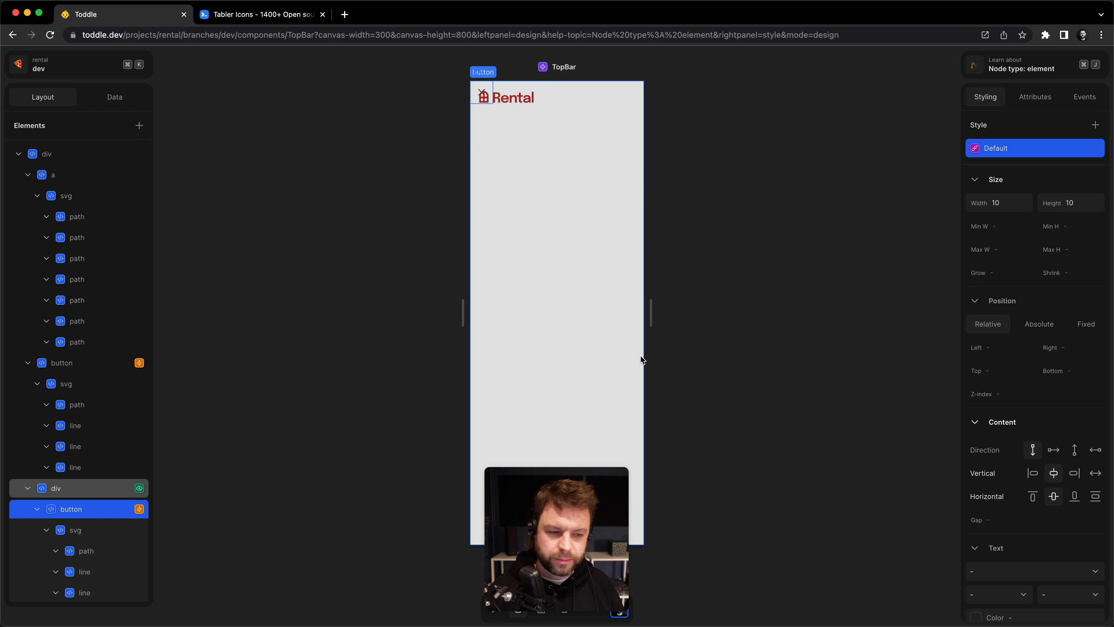
left_click(1040, 324)
left_click(1071, 353)
type("0")
key("Return")
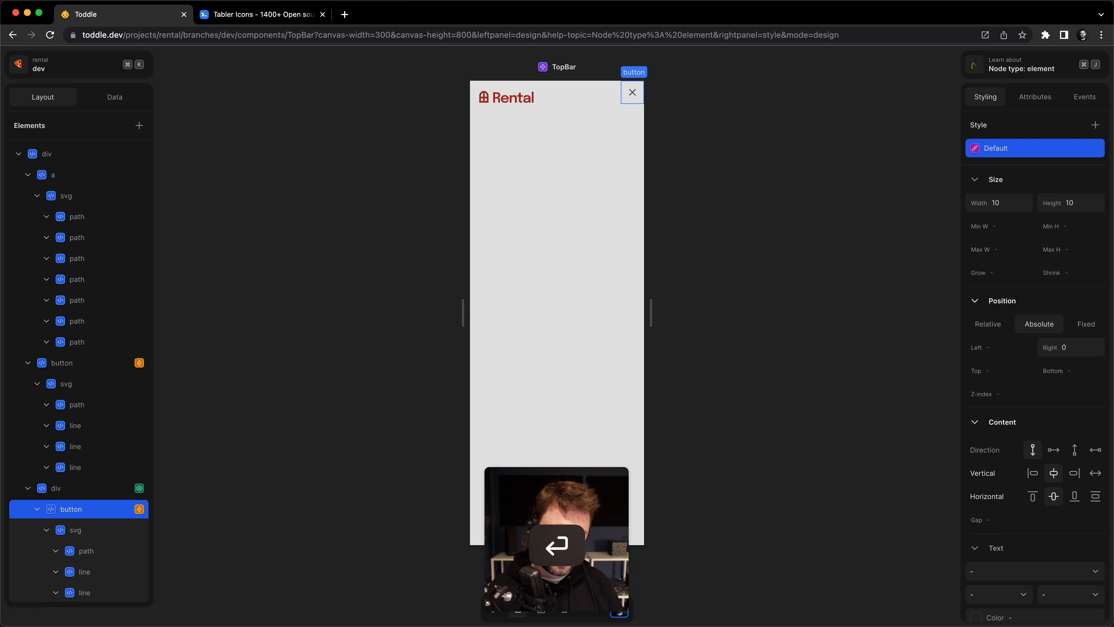
key("BackSpace")
type("2")
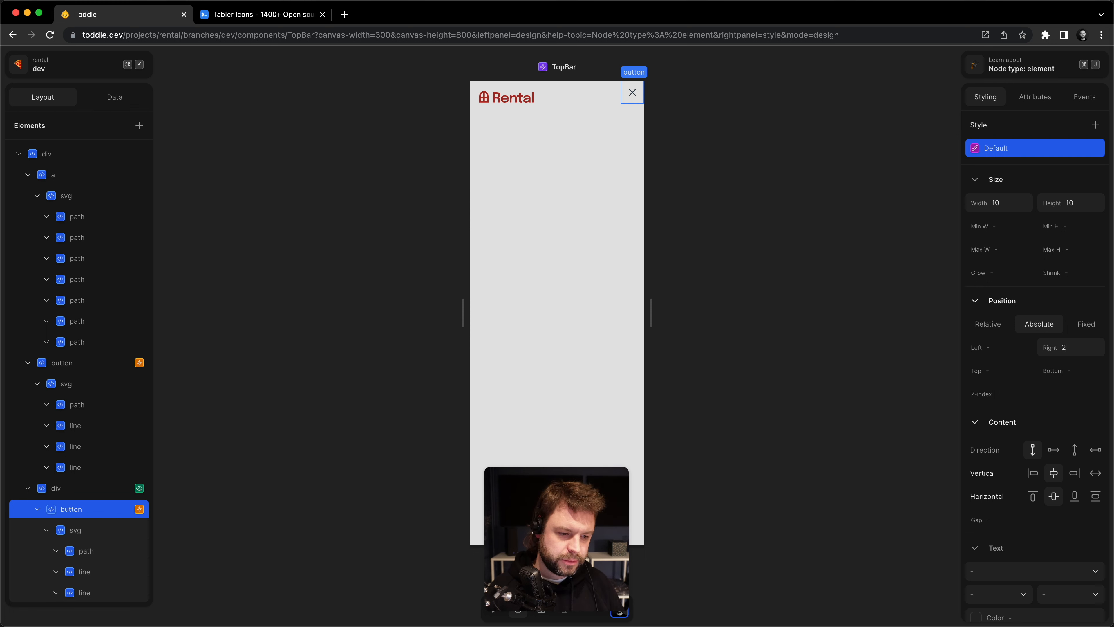
key("Return")
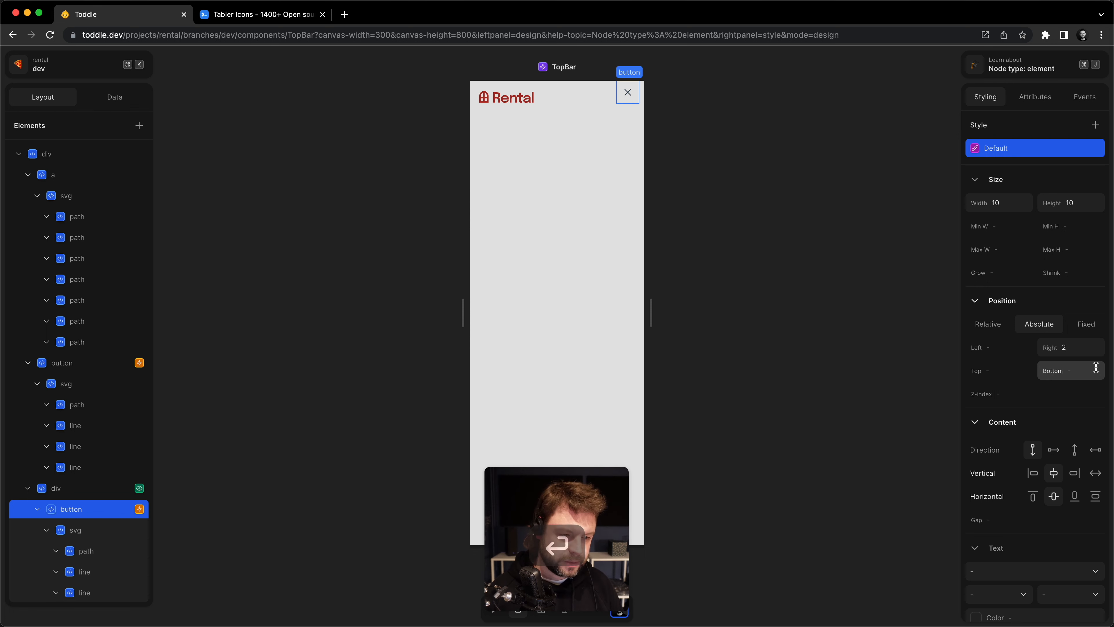
left_click(1004, 371)
type("2")
key("Return")
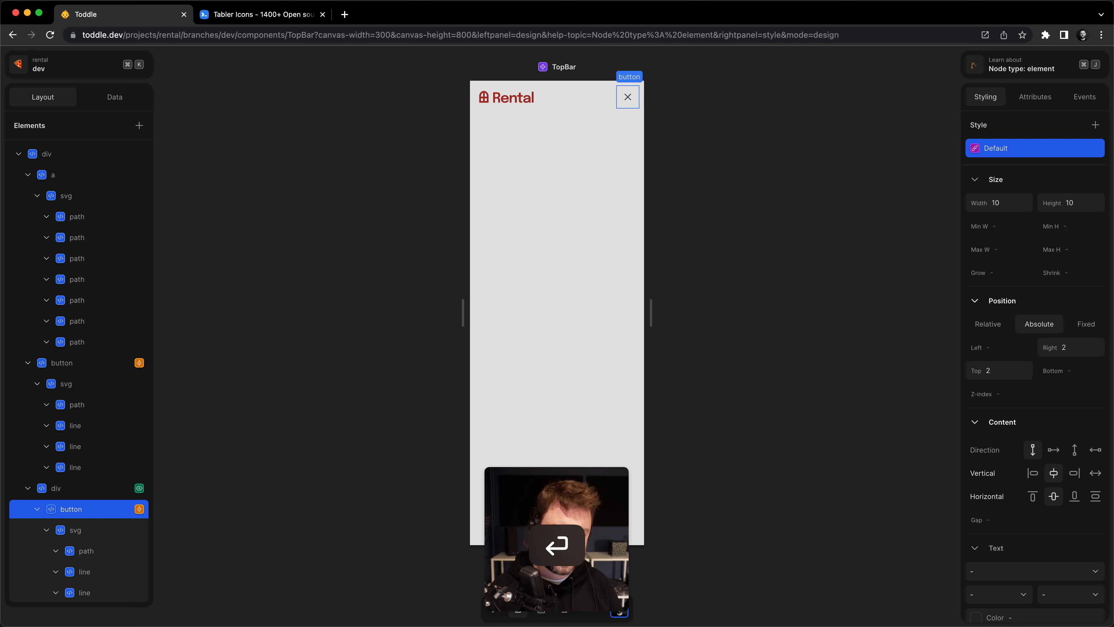
left_click(524, 101)
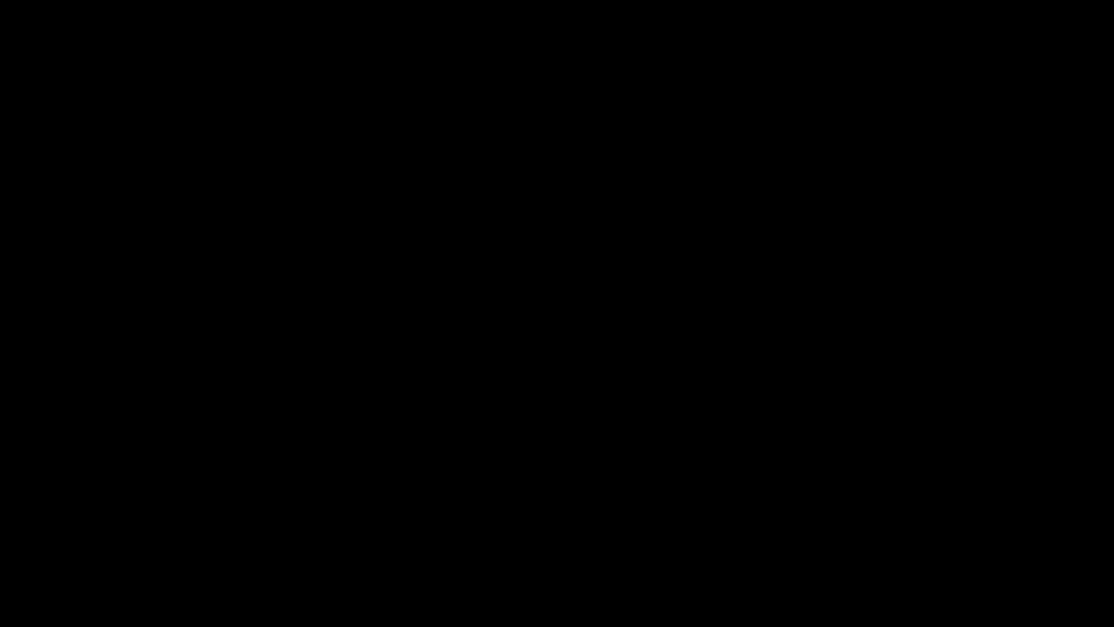
left_click(627, 97)
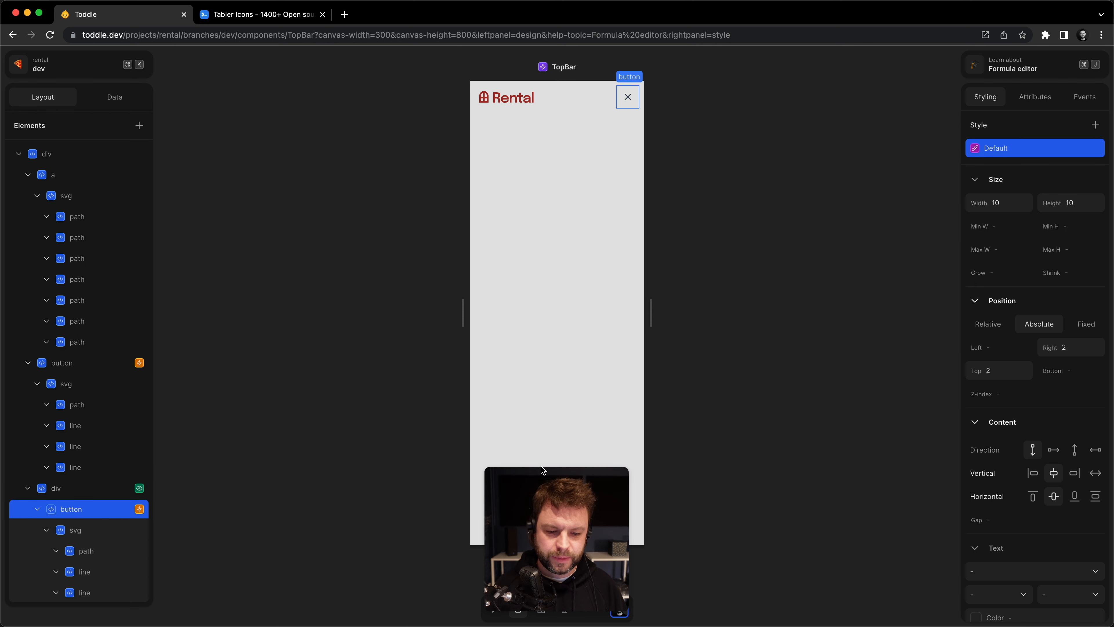
left_click_drag(541, 465, 905, 443)
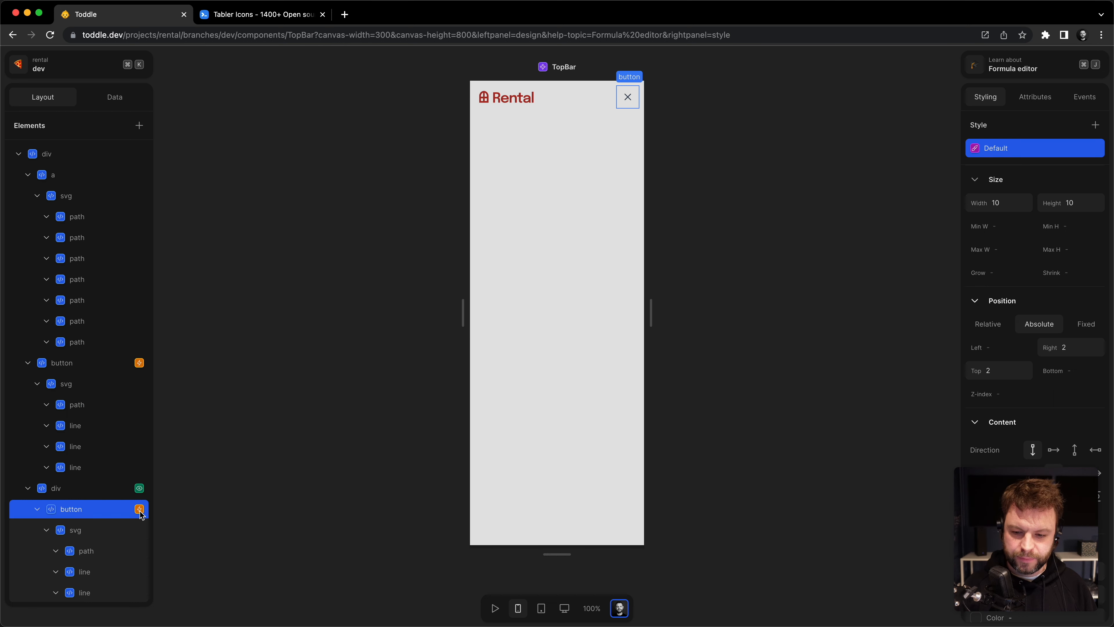
Examine the close button's click workflow and the formula that sets ShowMobileMenu, and return to the component design.
left_click(1083, 97)
left_click(1097, 149)
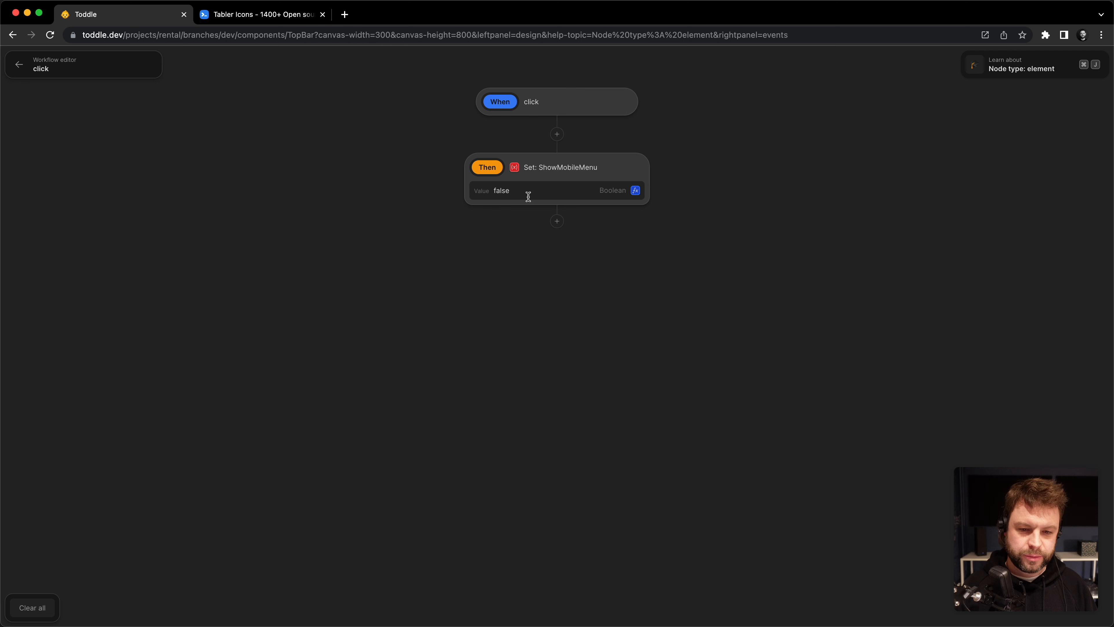
left_click(635, 191)
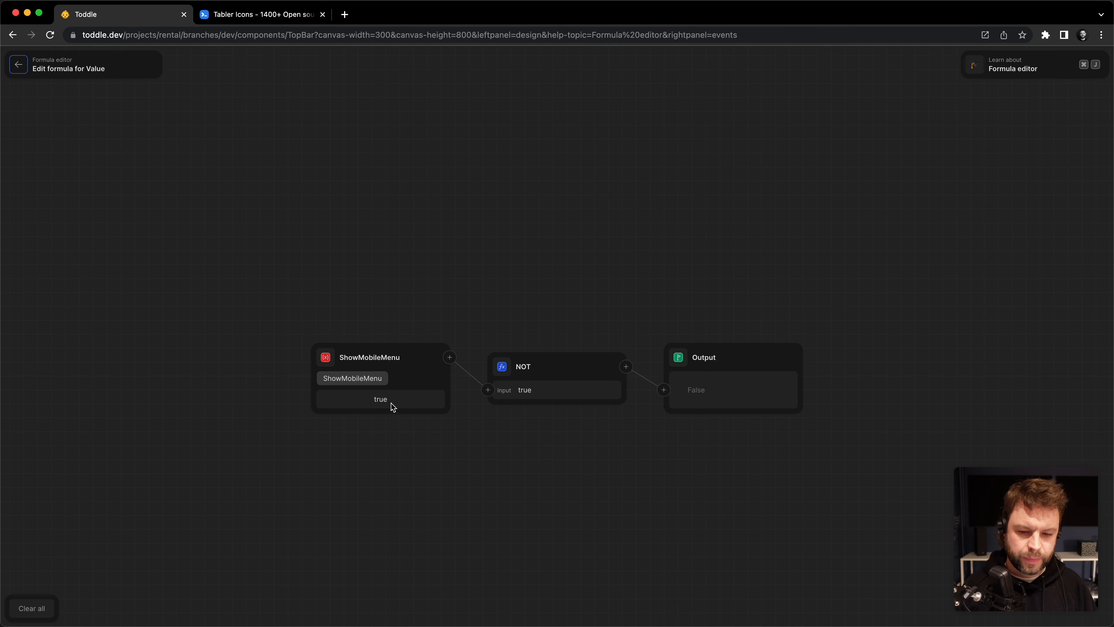
double_click(374, 401)
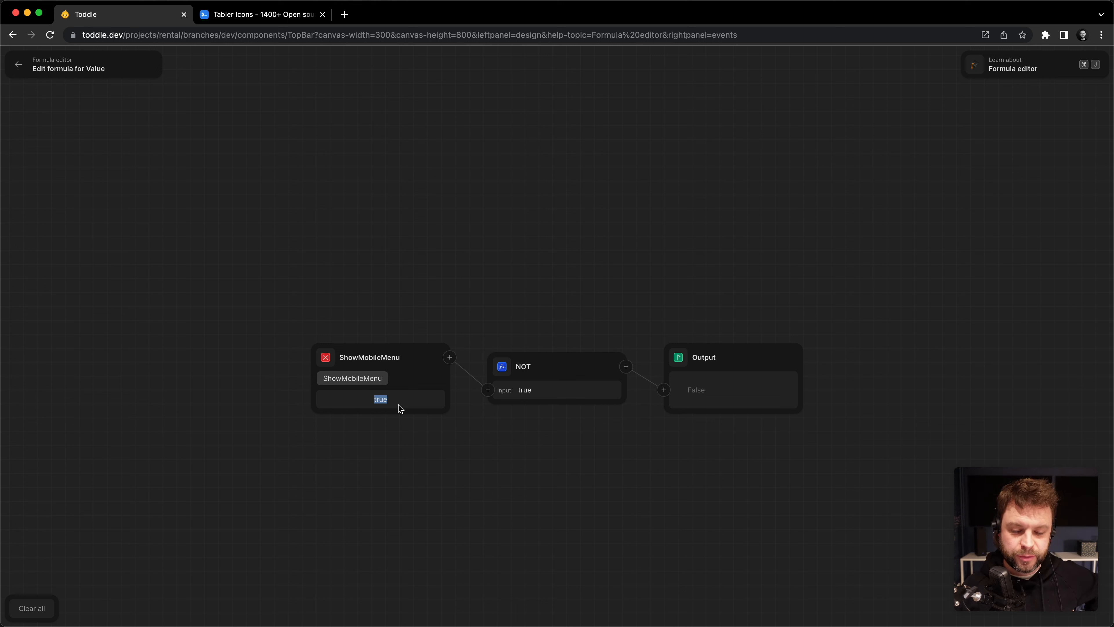
left_click(362, 400)
left_click(376, 298)
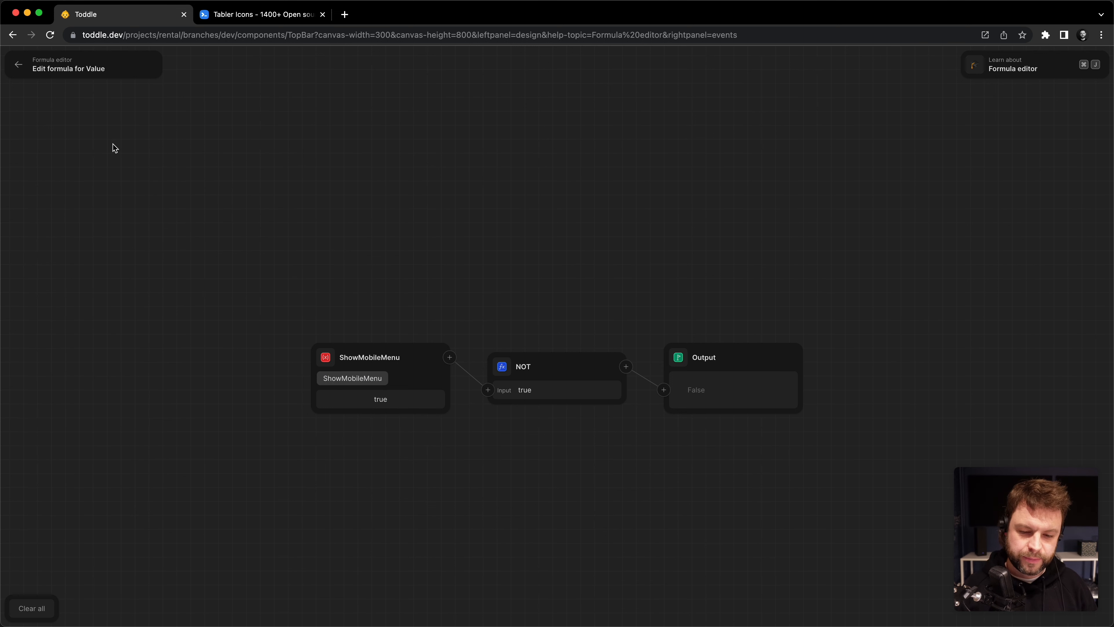
left_click(19, 65)
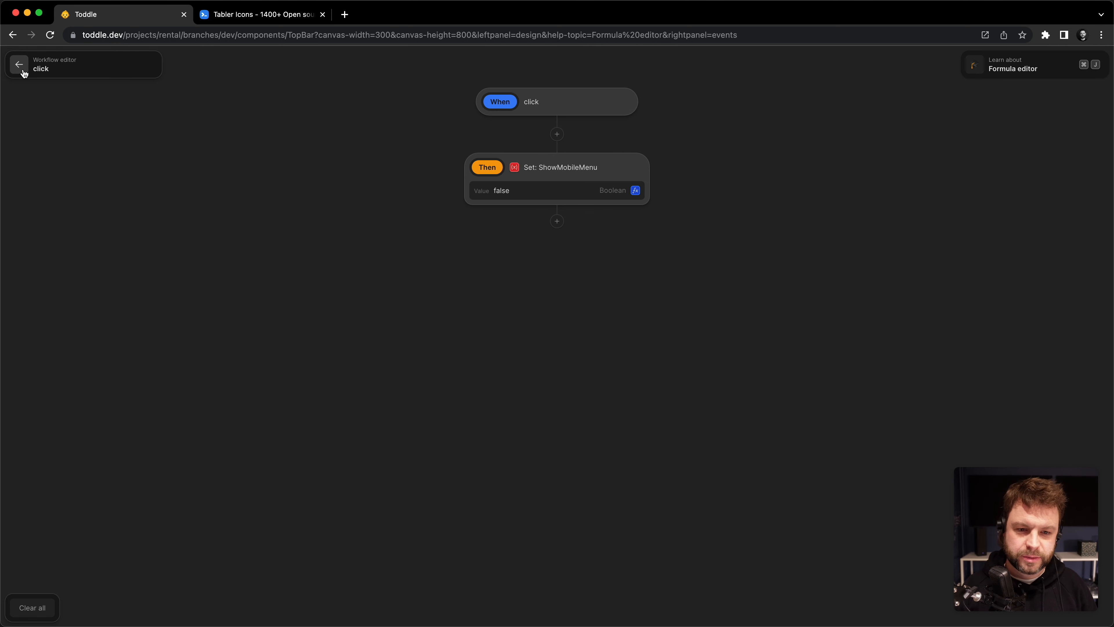
left_click(20, 65)
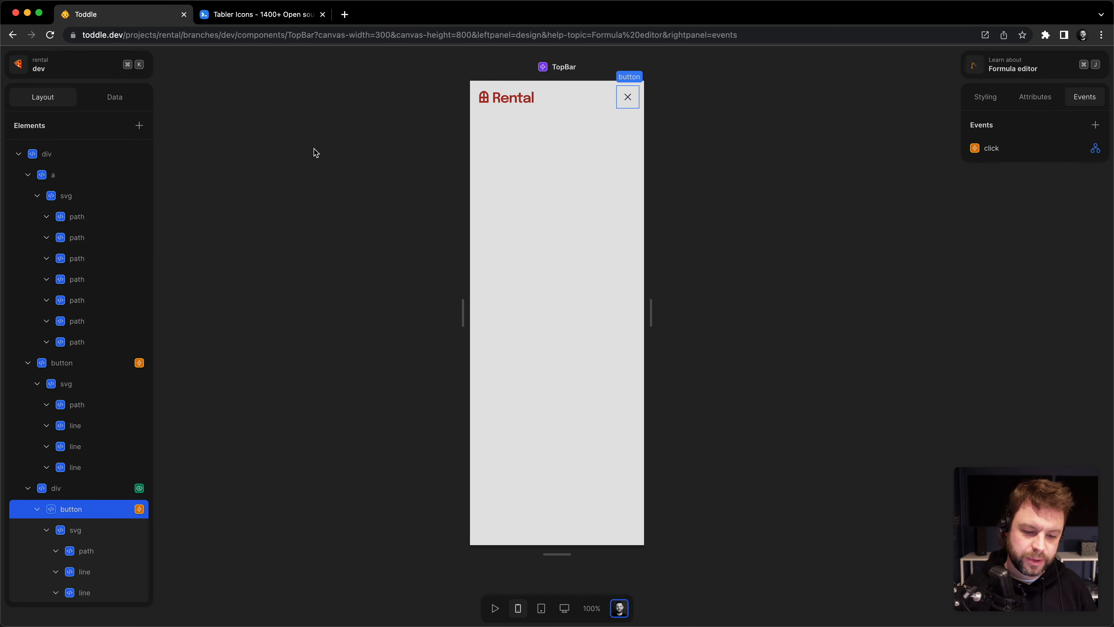
Reload the TopBar editor and set the initial value of the ShowMobileMenu variable to true.
left_click(446, 300)
key("super+r")
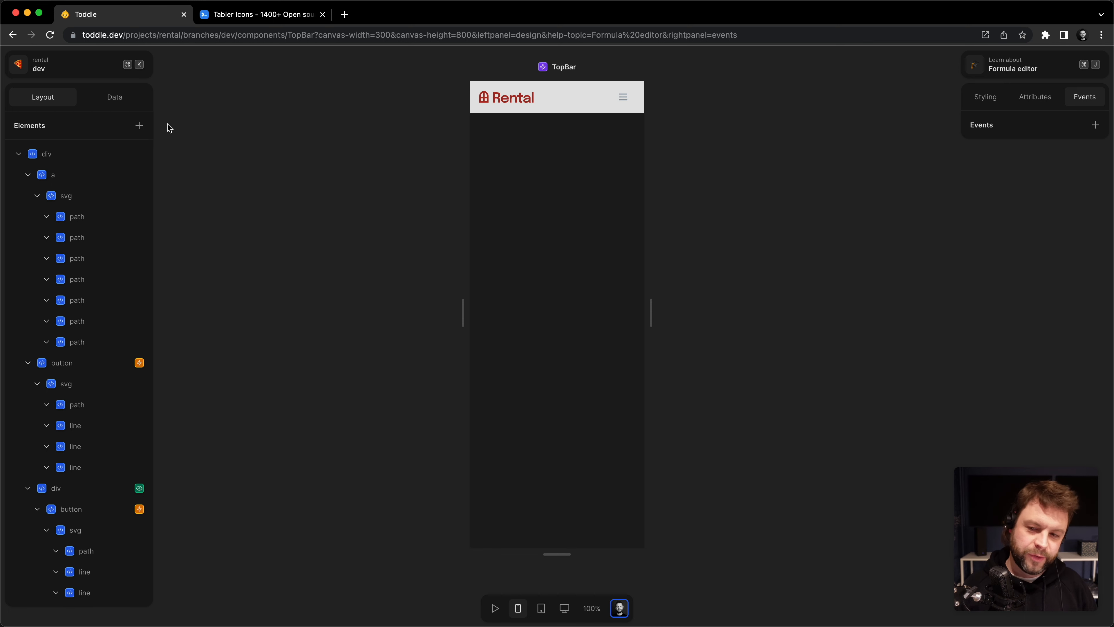
left_click(133, 99)
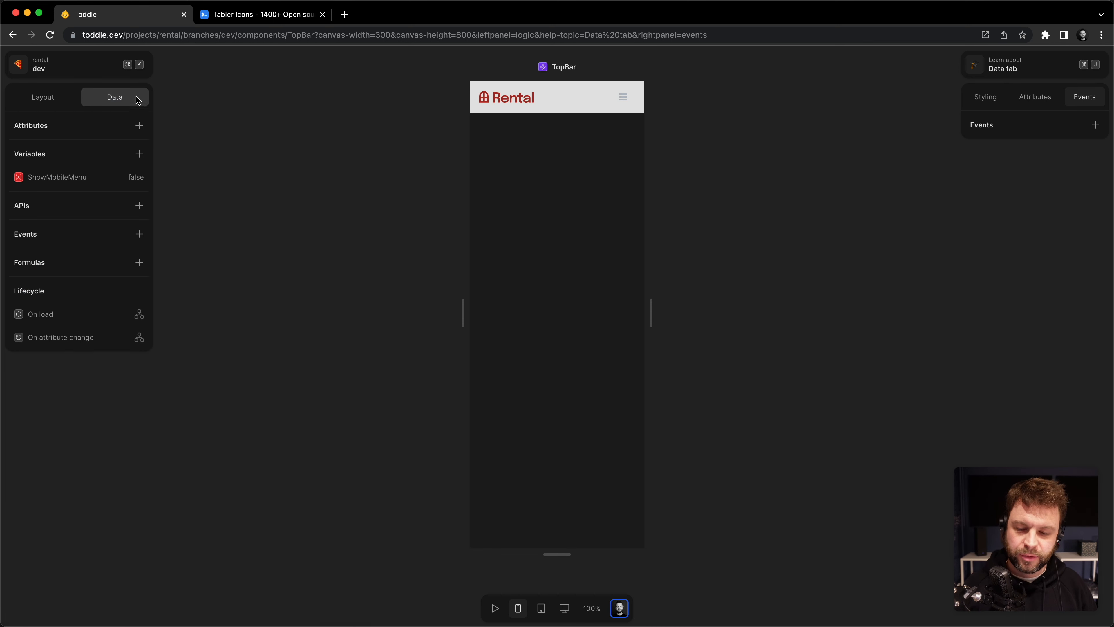
left_click(87, 177)
left_click(389, 229)
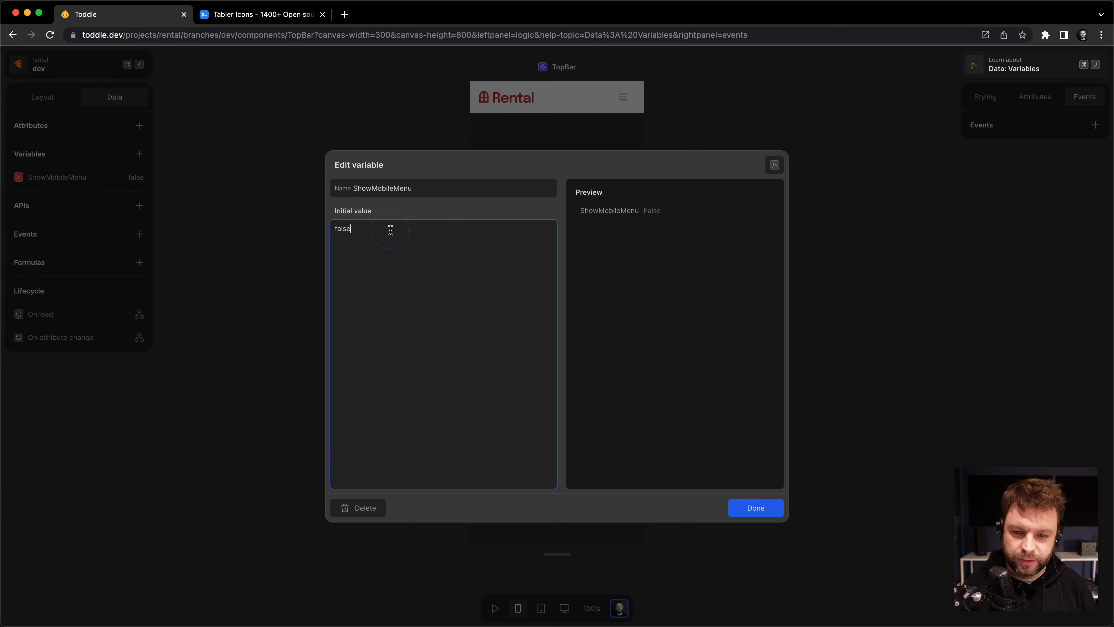
key("shift+super+Left")
type("true")
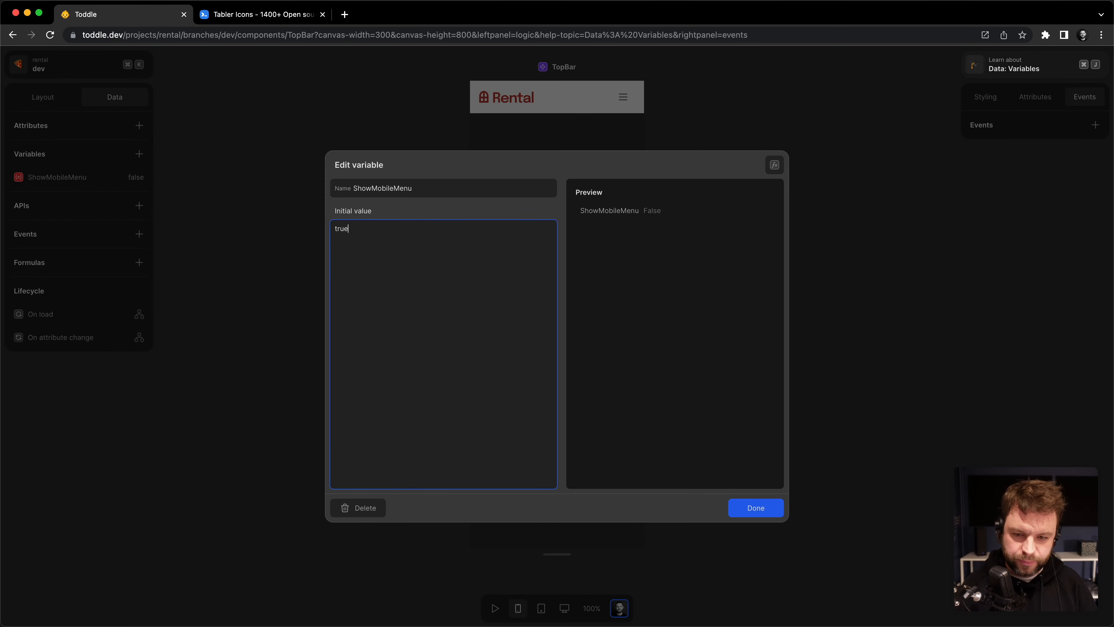
left_click(765, 509)
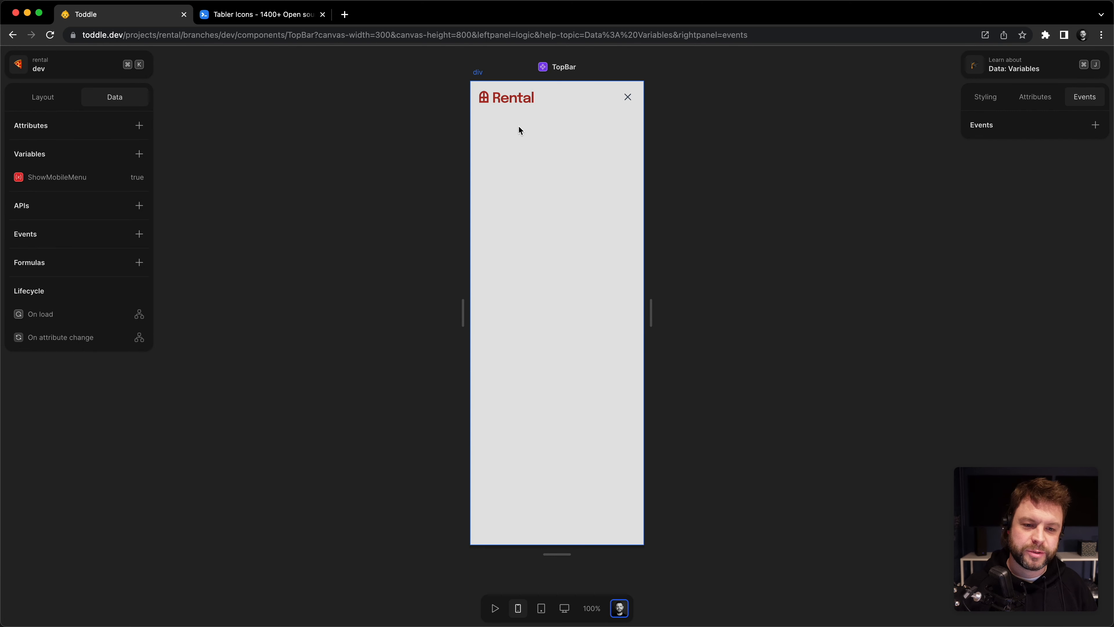
Set the initial value of the ShowMobileMenu variable back to false.
left_click(107, 177)
left_click(405, 240)
key("shift+super+Left")
type("false")
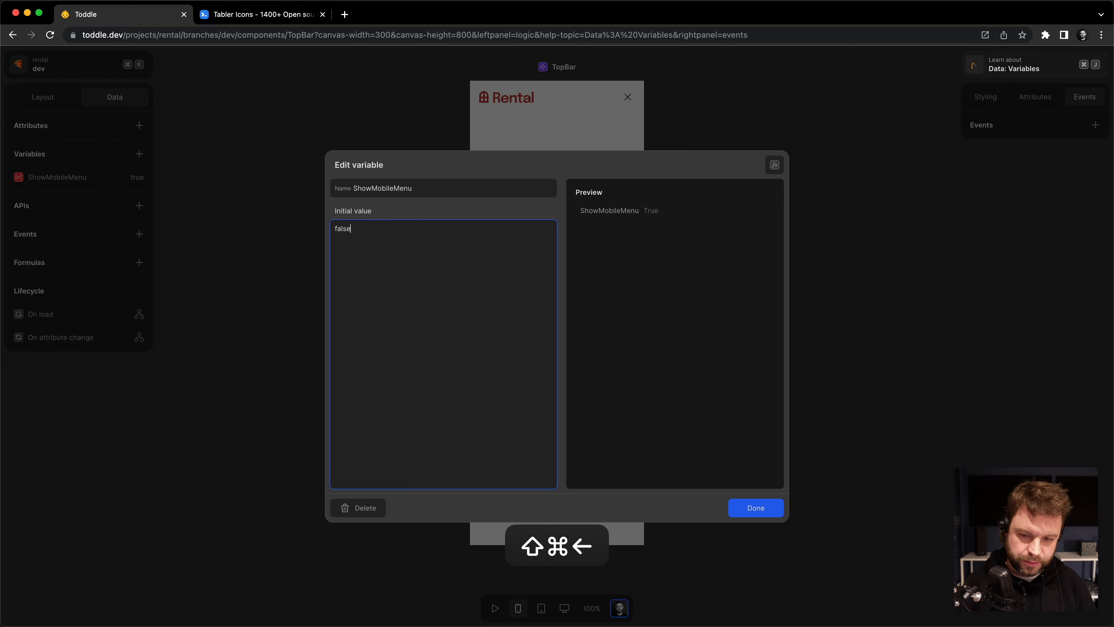
left_click(778, 505)
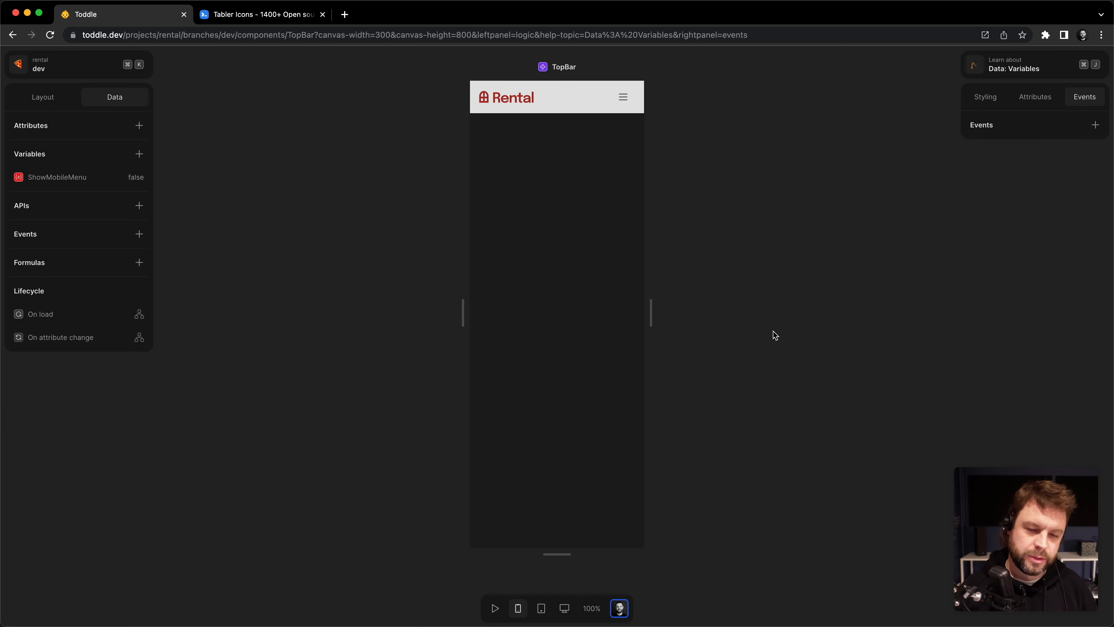
Test the TopBar by repeatedly opening and closing the mobile menu with its menu and close buttons, and leave test mode.
left_click(73, 99)
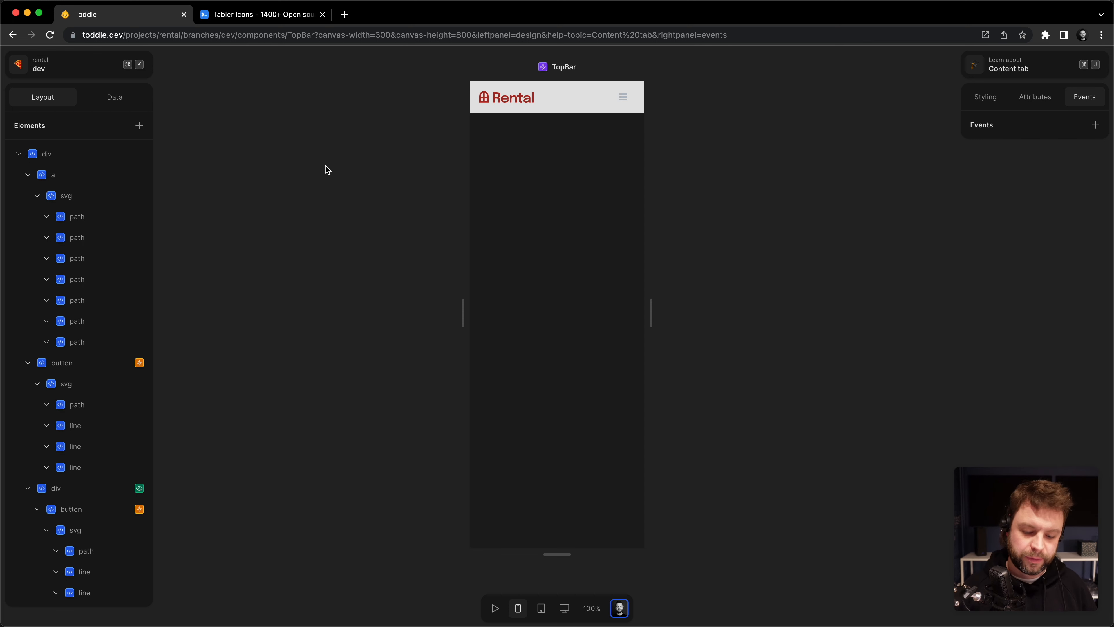
key("t")
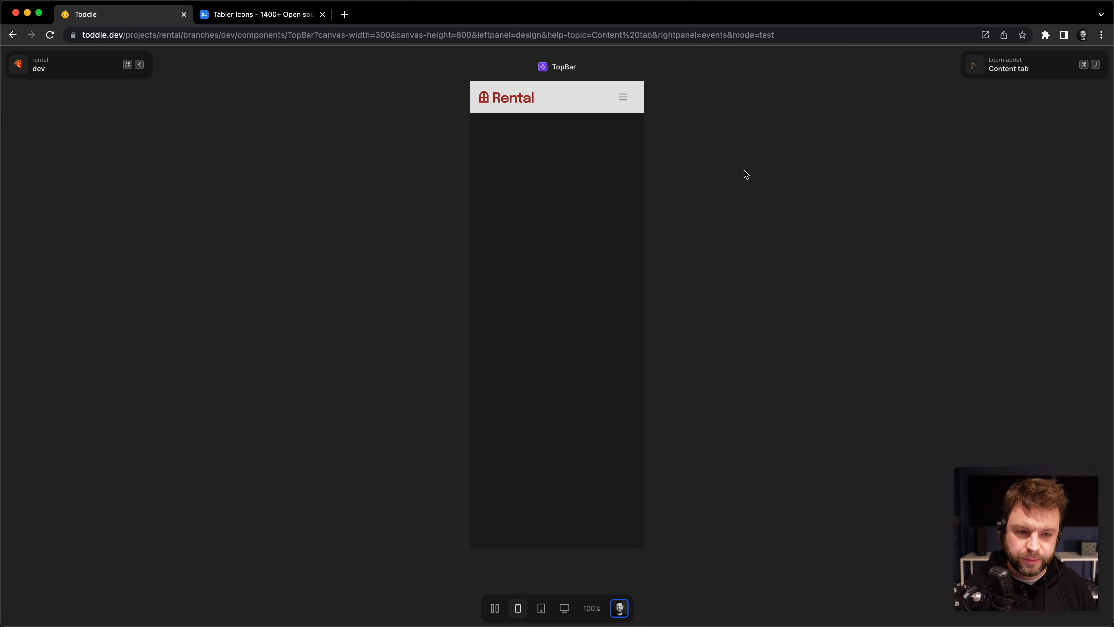
left_click(623, 97)
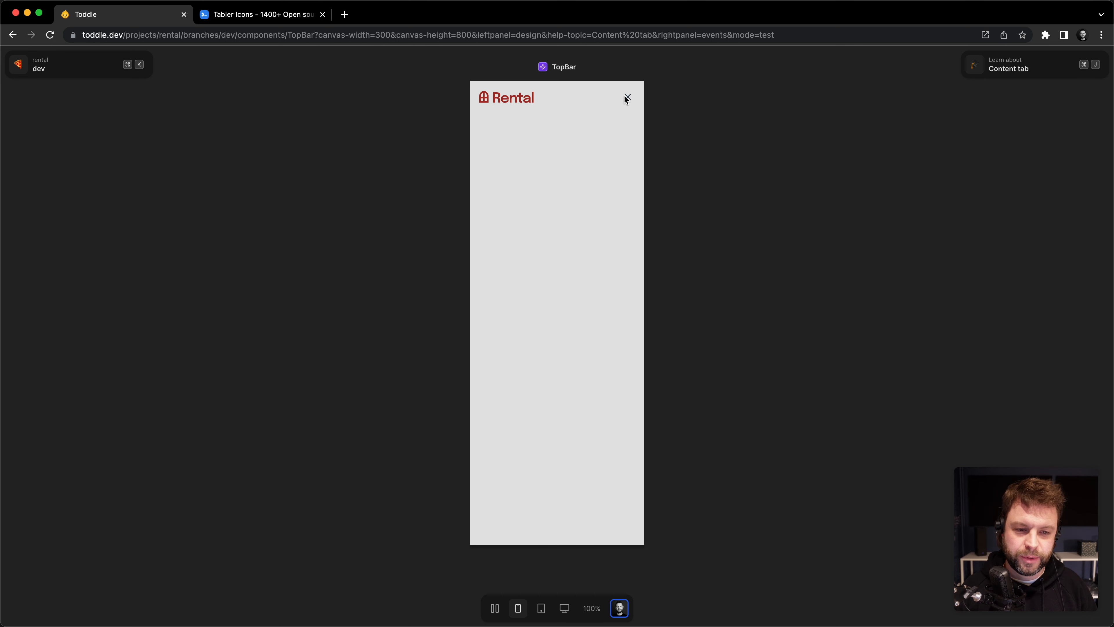
left_click(627, 99)
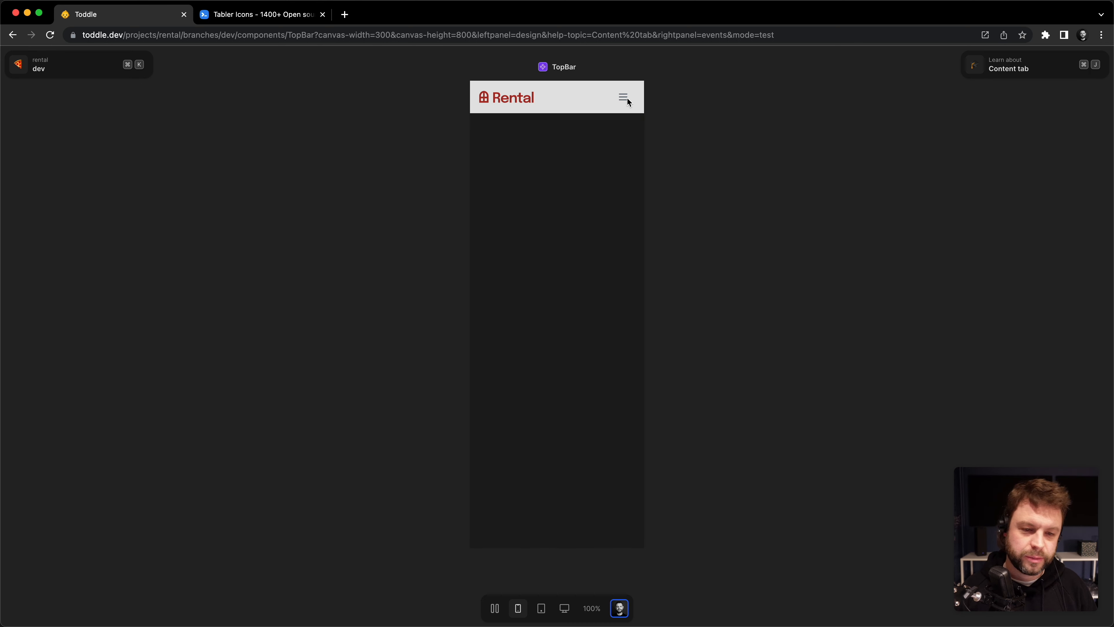
left_click(626, 100)
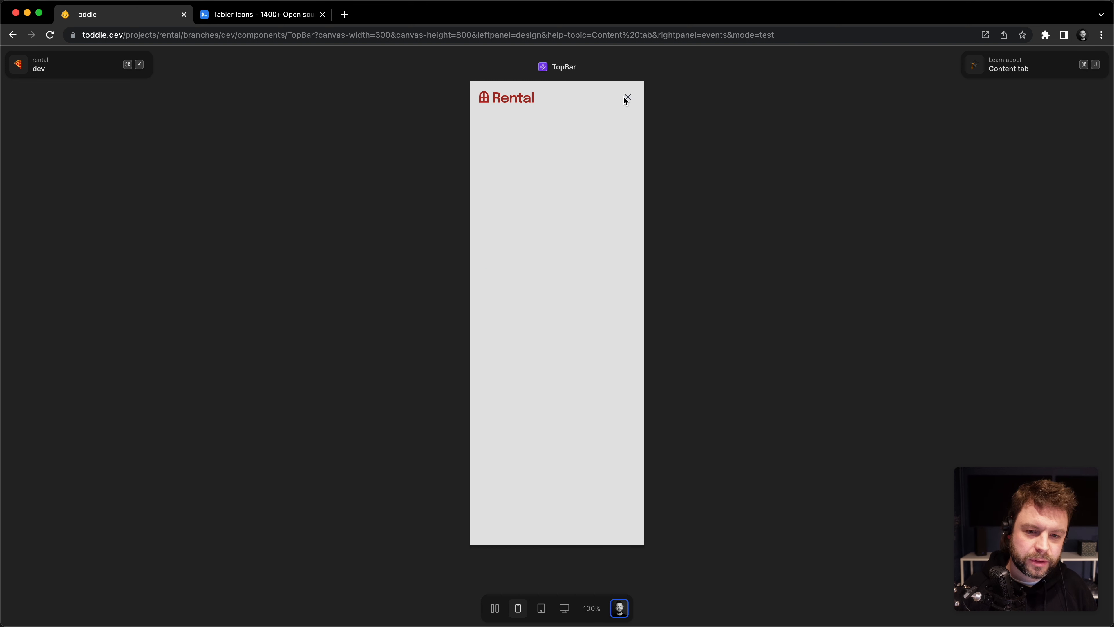
left_click(627, 101)
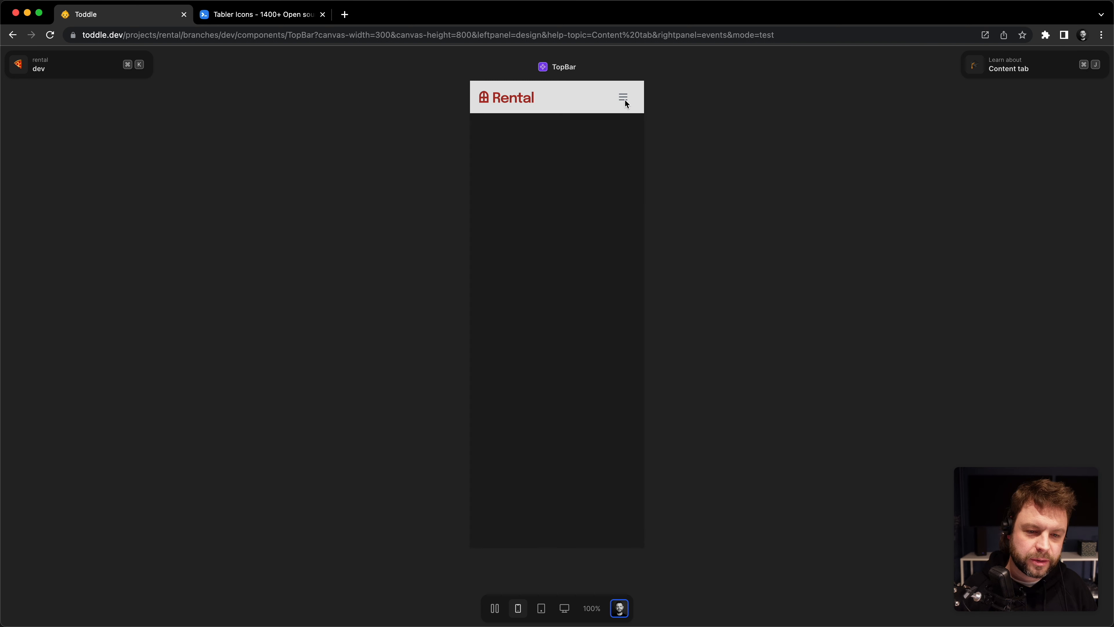
left_click(623, 102)
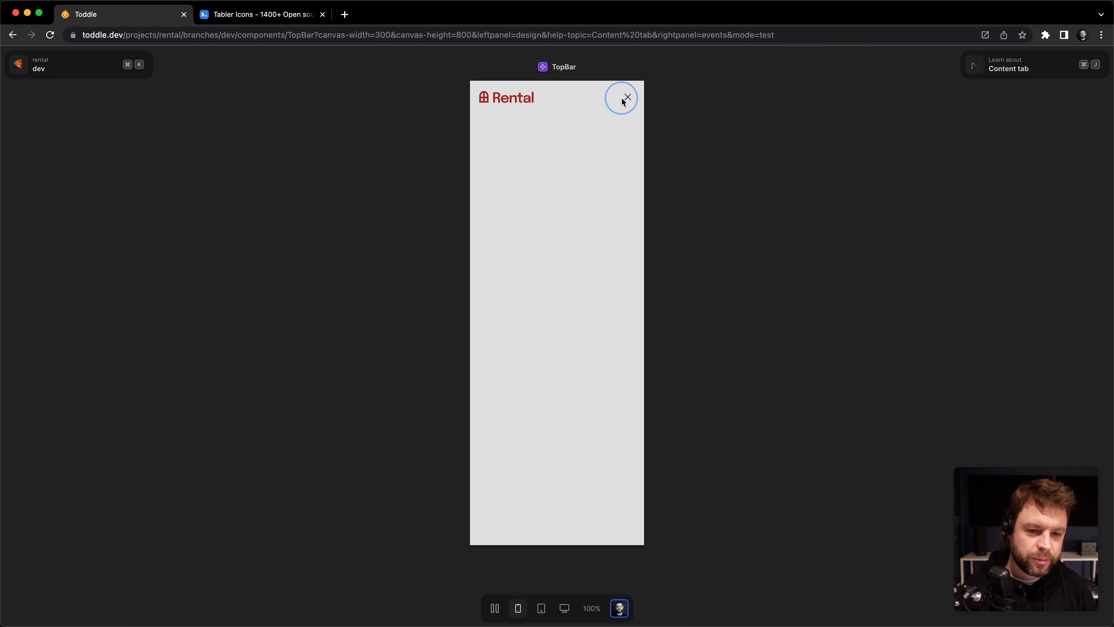
left_click(630, 98)
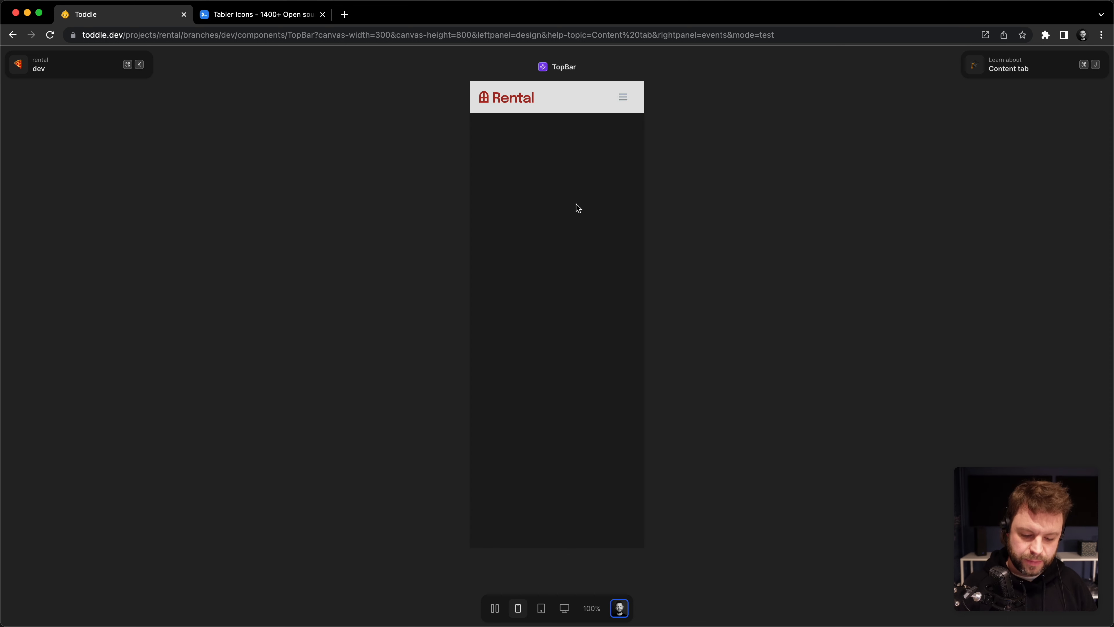
left_click(495, 608)
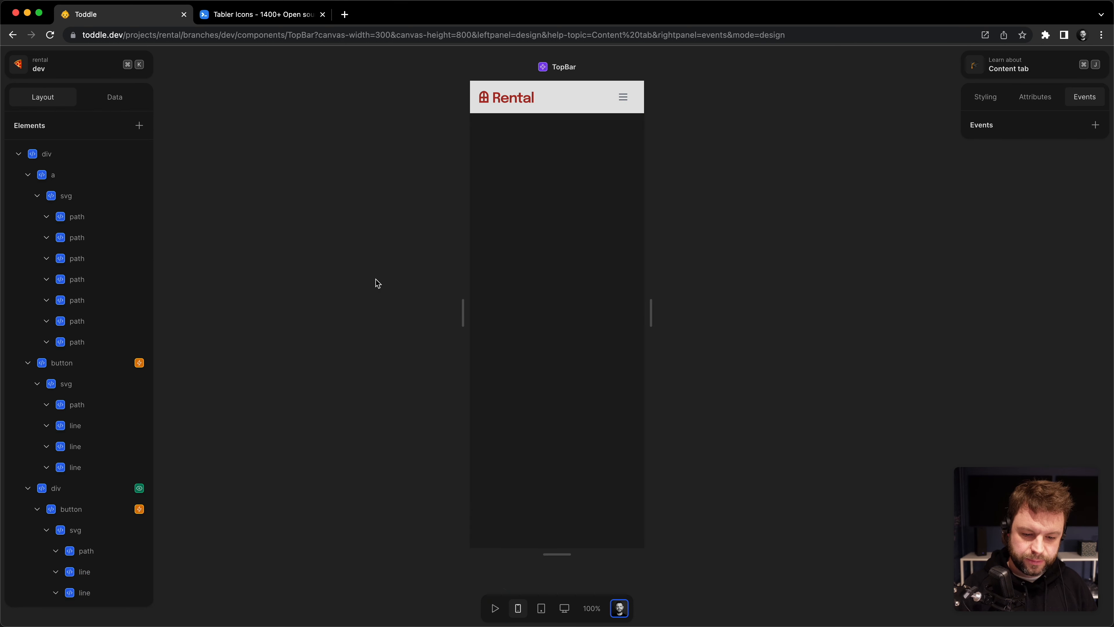
Set the padding of the TopBar's root div to 2.
left_click(538, 112)
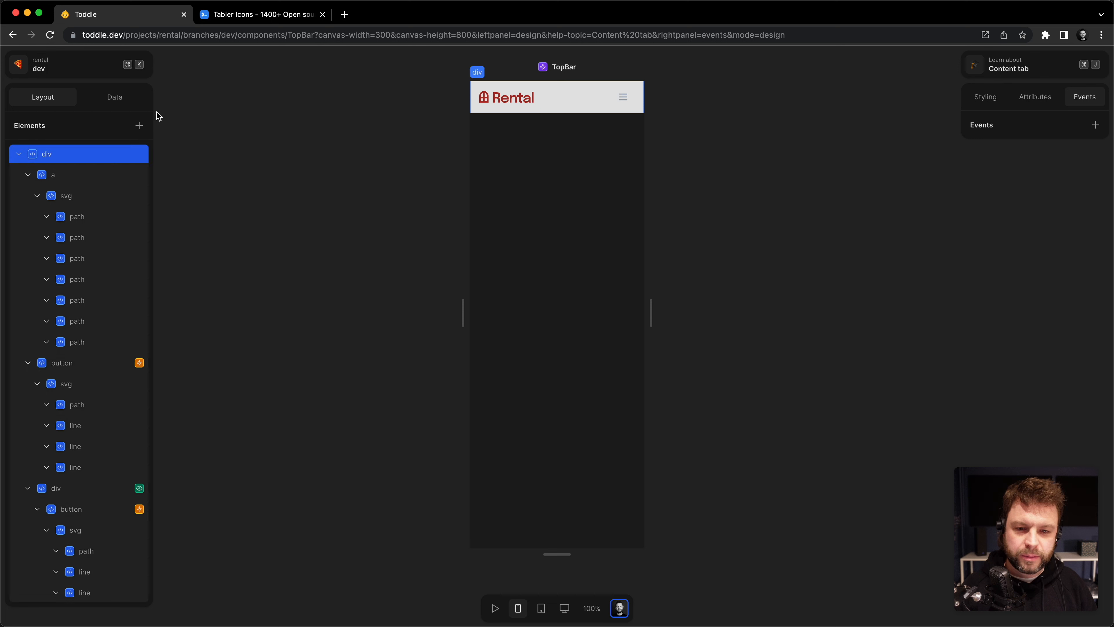
left_click(985, 97)
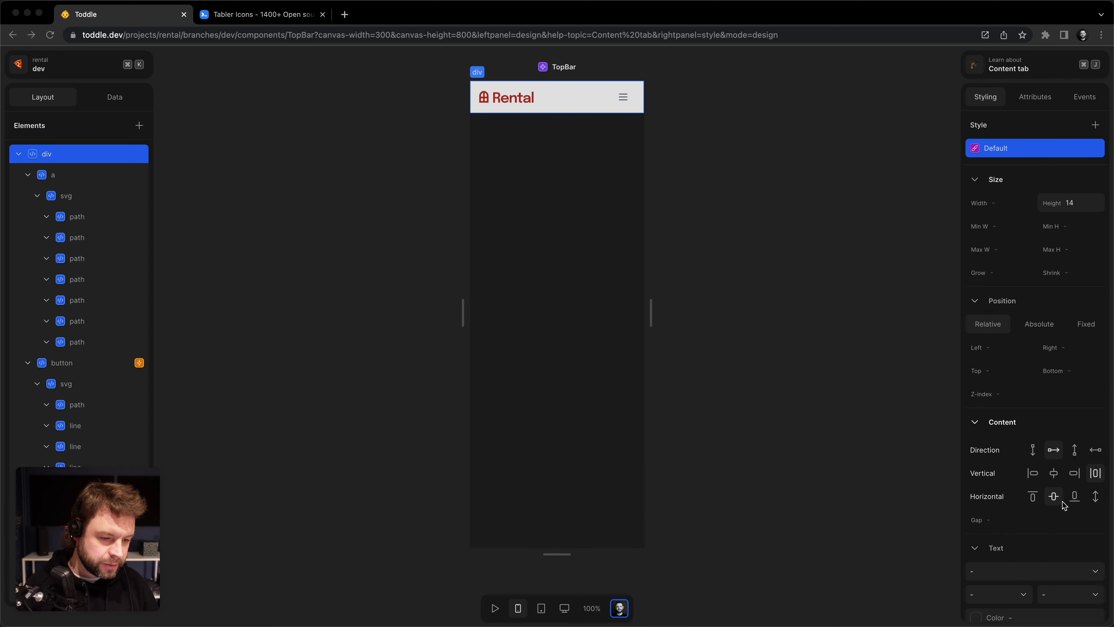
scroll(1052, 487, "down", 8)
left_click(1033, 467)
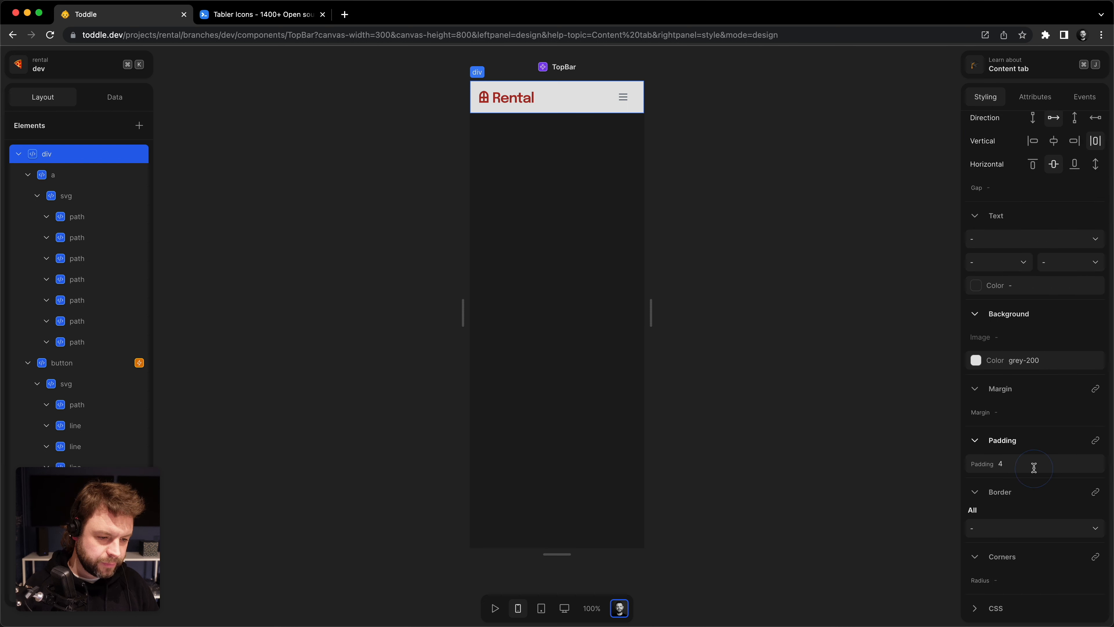
type("2")
key("Return")
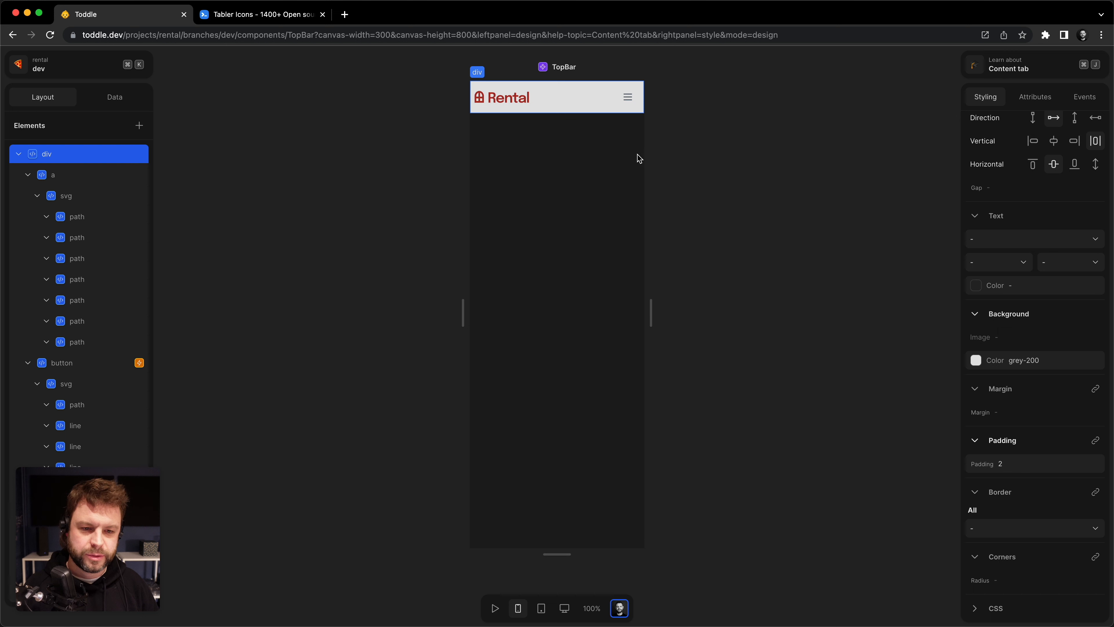
left_click(717, 220)
Test the TopBar by repeatedly toggling the mobile menu at the menu icon, checking that the open and close buttons align, and return to design mode.
left_click(489, 605)
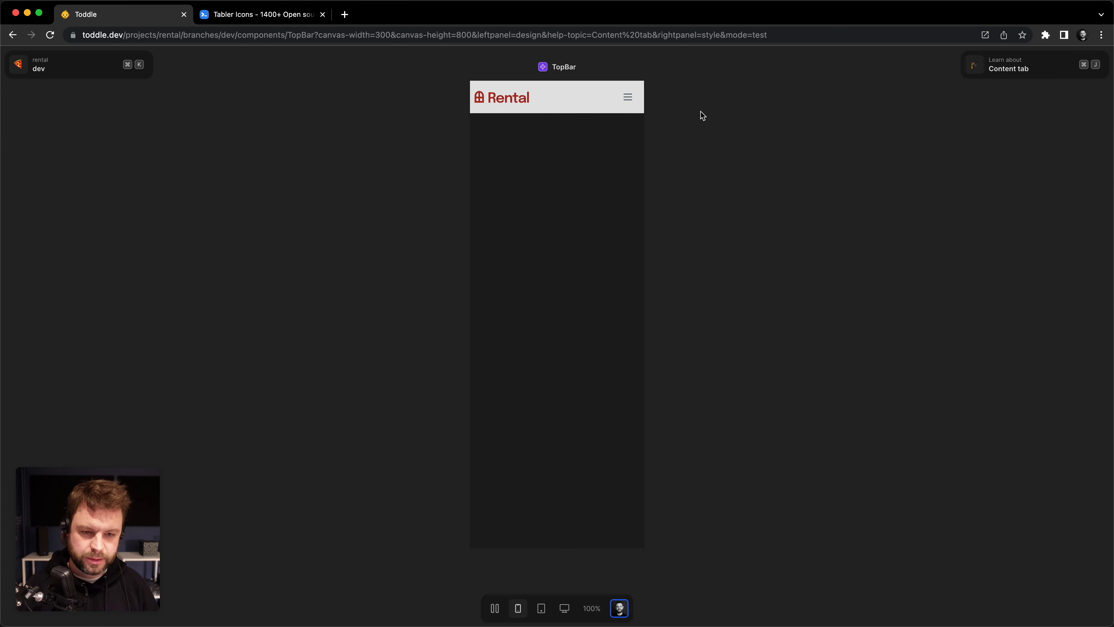
left_click(631, 100)
left_click(631, 100)
left_click(630, 100)
left_click(631, 100)
left_click(630, 100)
left_click(630, 100)
left_click(629, 101)
left_click(630, 101)
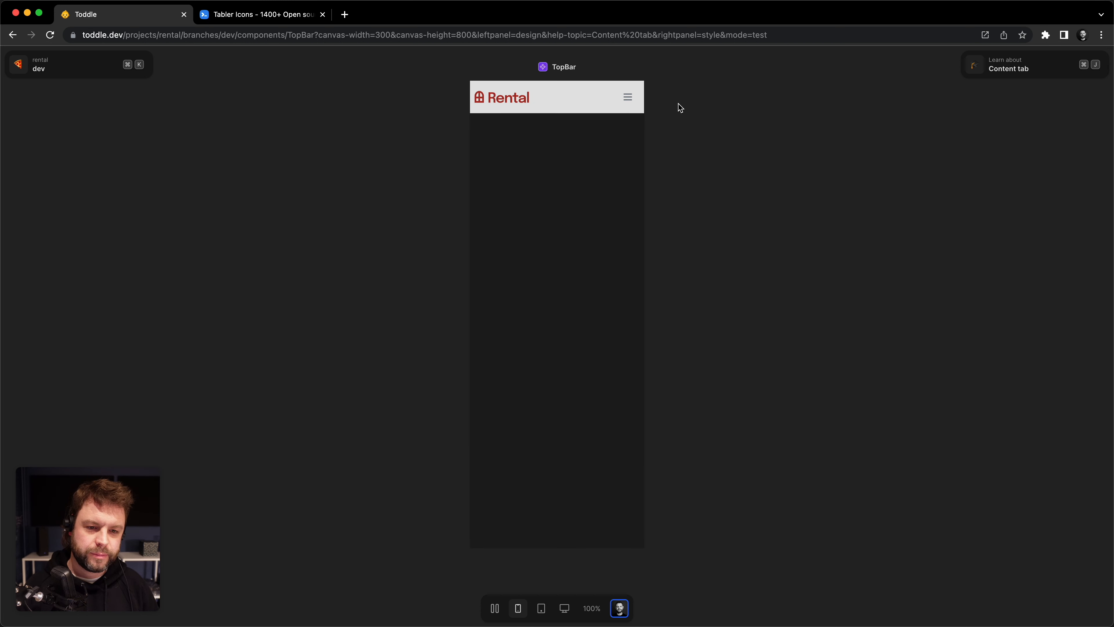
left_click(675, 163)
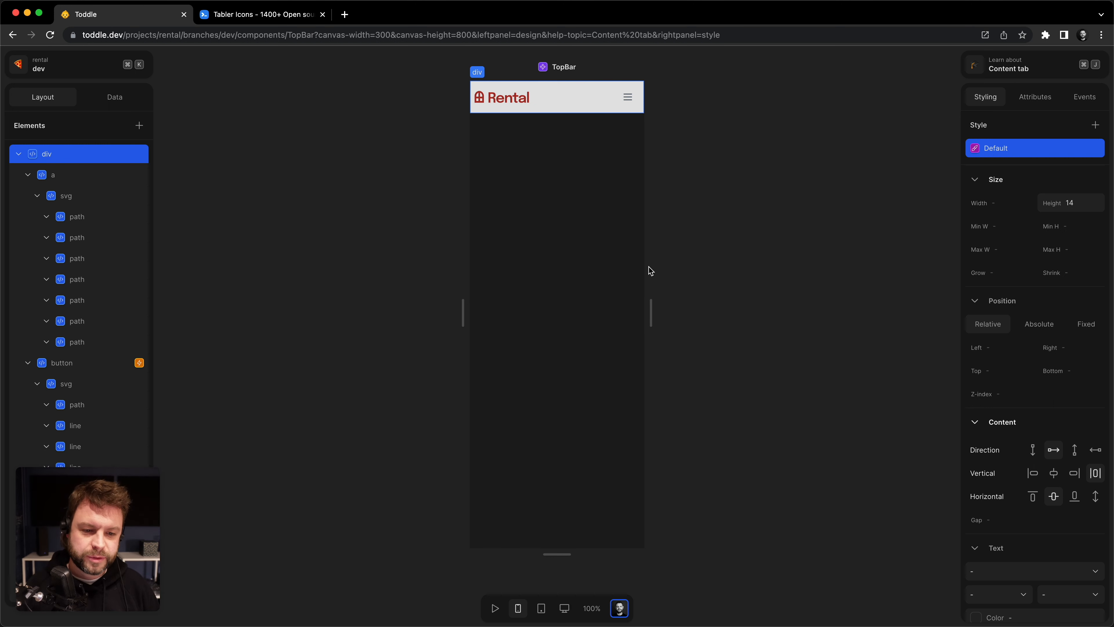
Preview the TopBar at wider, tablet and desktop canvas sizes, and narrow the canvas to a width of 376.
left_click_drag(650, 313, 881, 309)
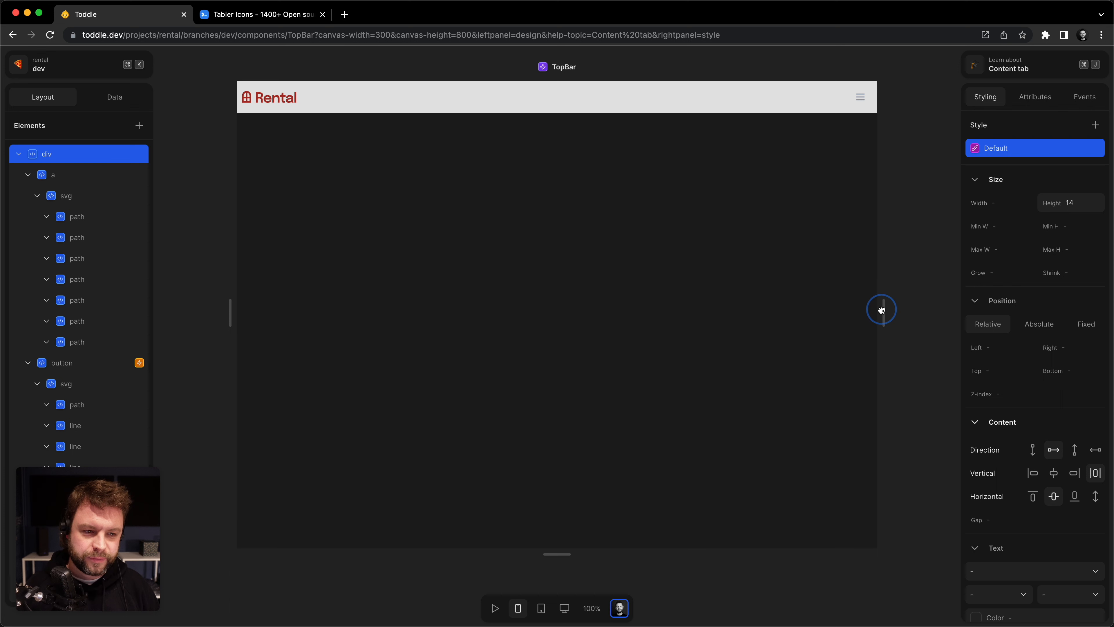
left_click(540, 608)
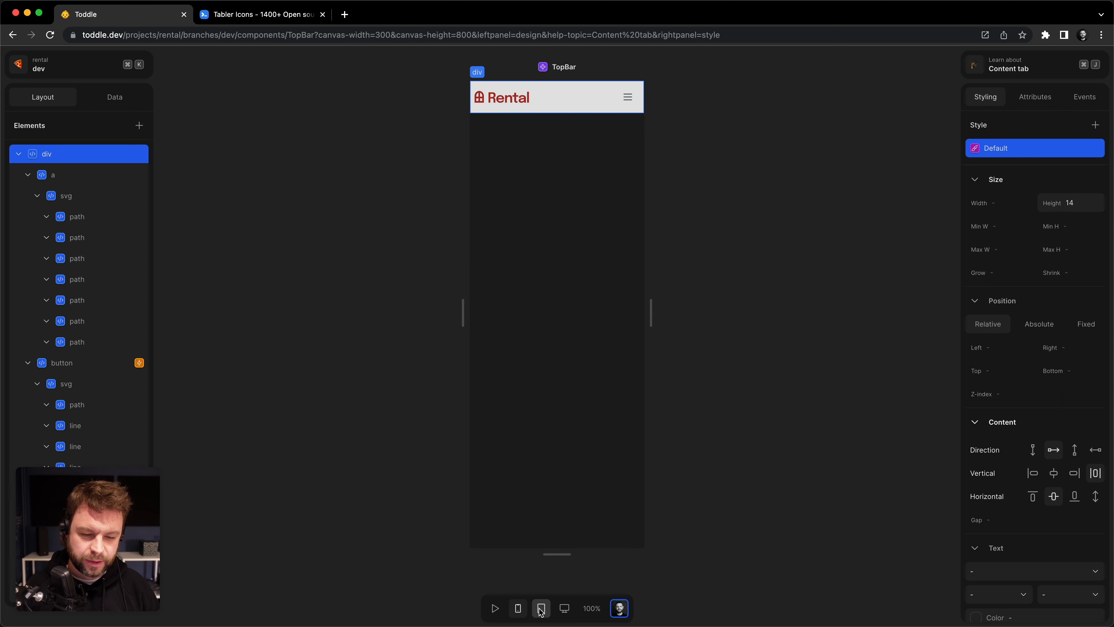
left_click(541, 610)
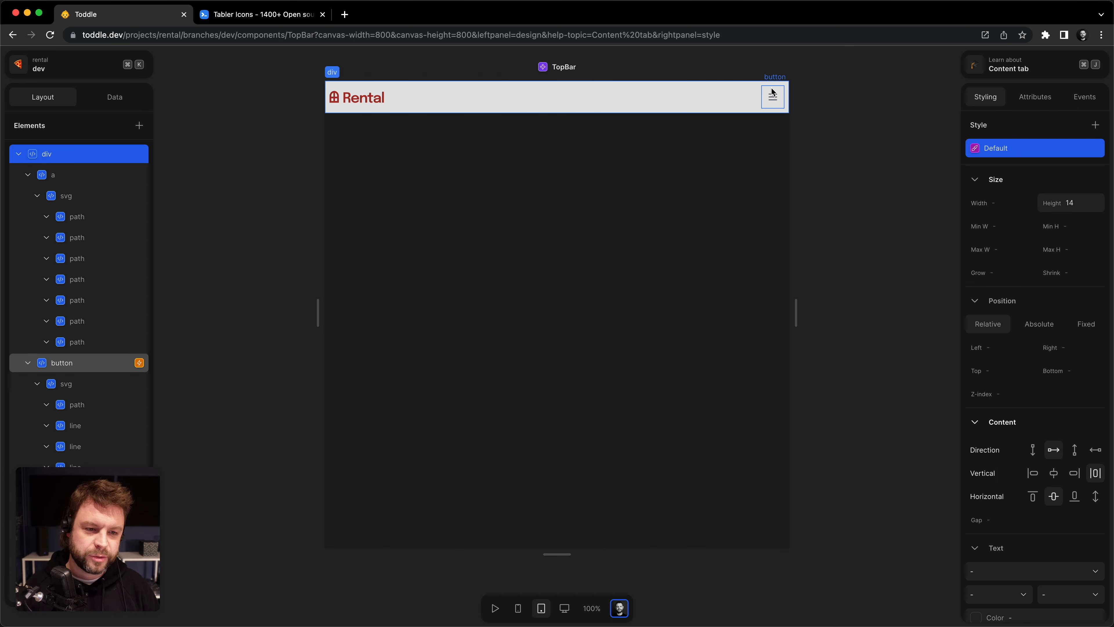
left_click(565, 608)
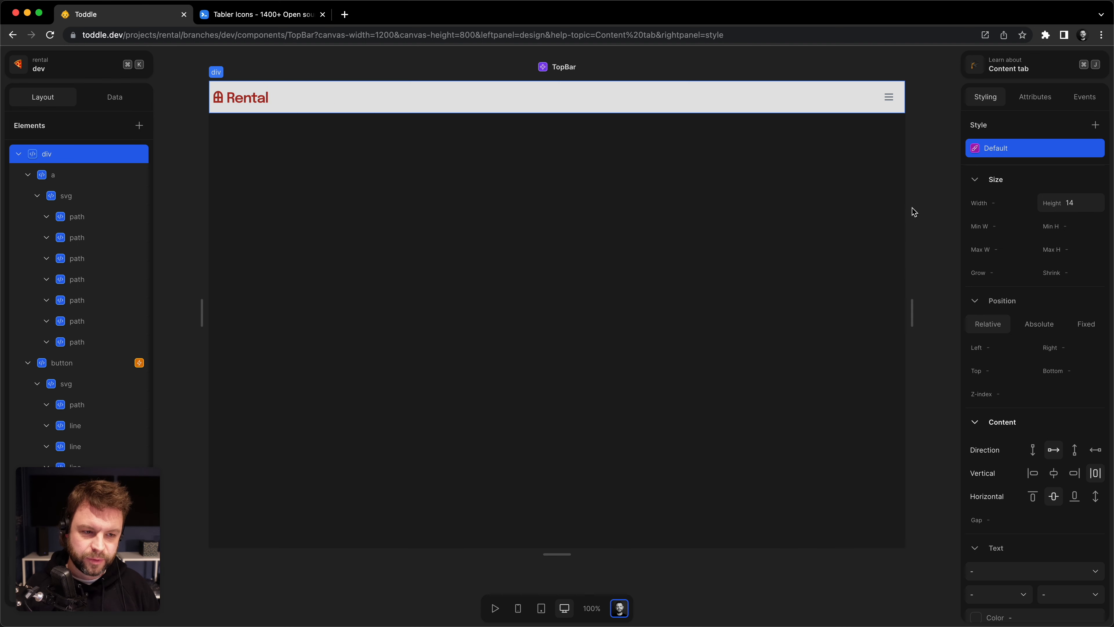
left_click_drag(912, 312, 666, 296)
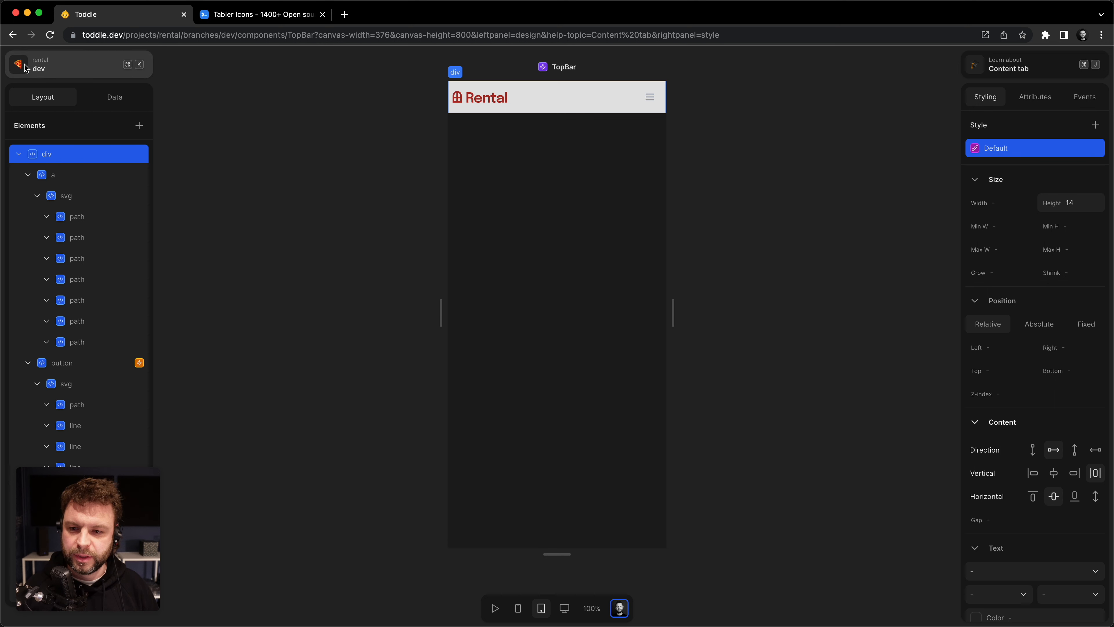
Open the HomePage and create a new component named Listing without copying the current one.
left_click(83, 63)
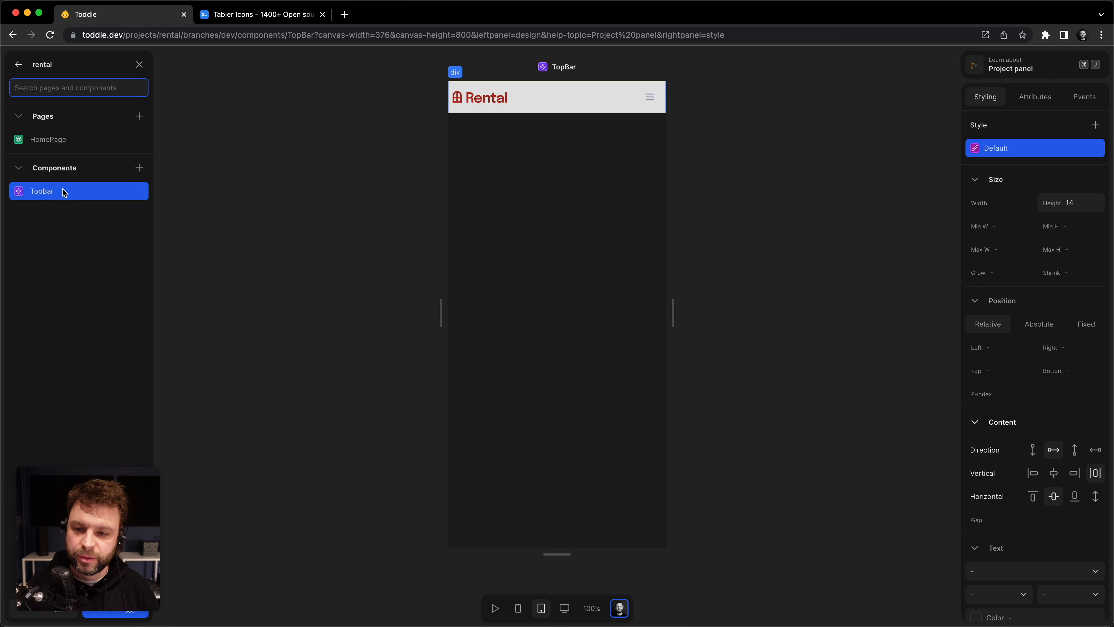
left_click(80, 147)
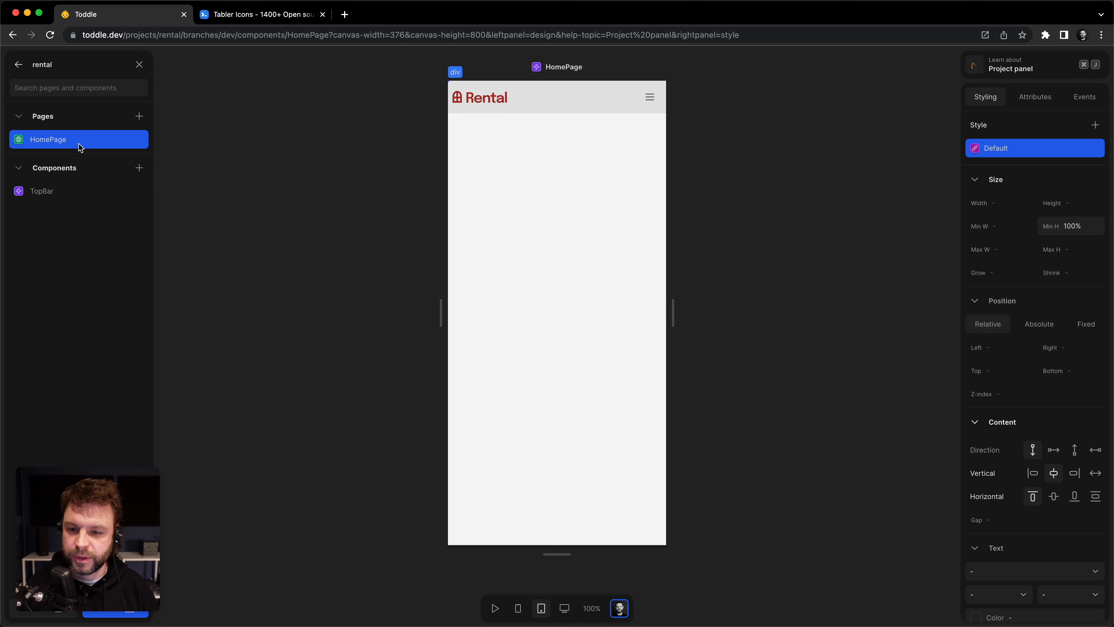
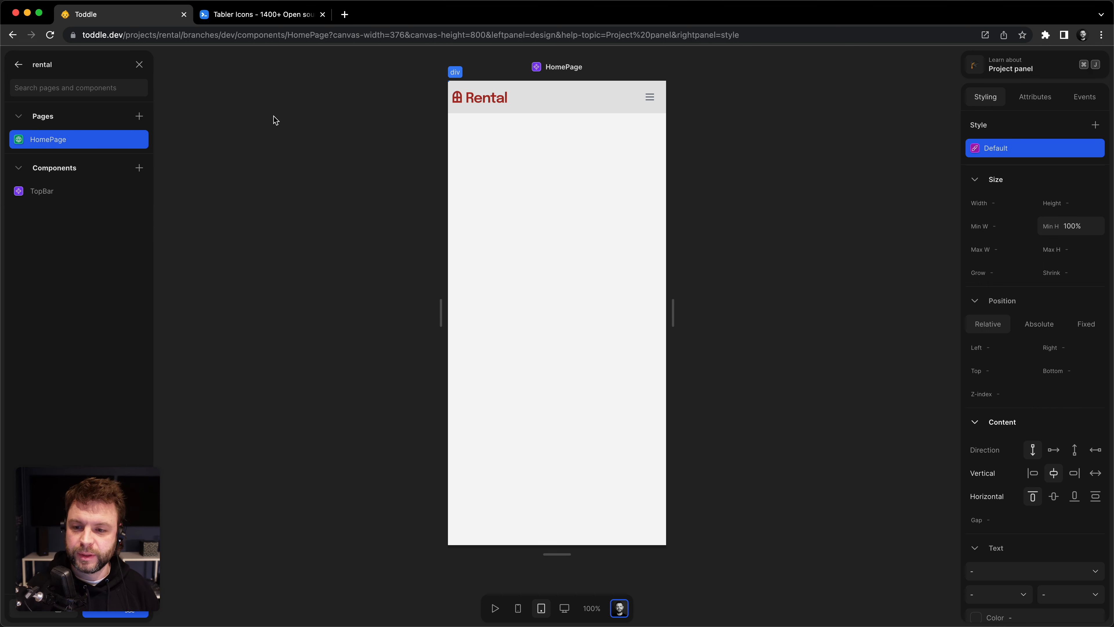
left_click(144, 168)
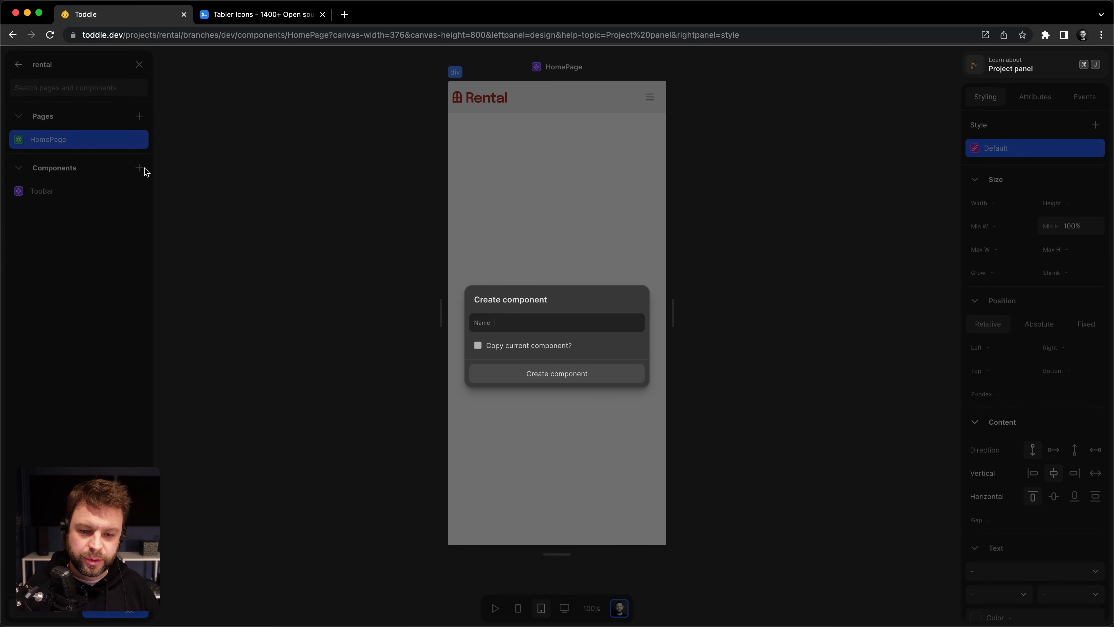
type("Listing")
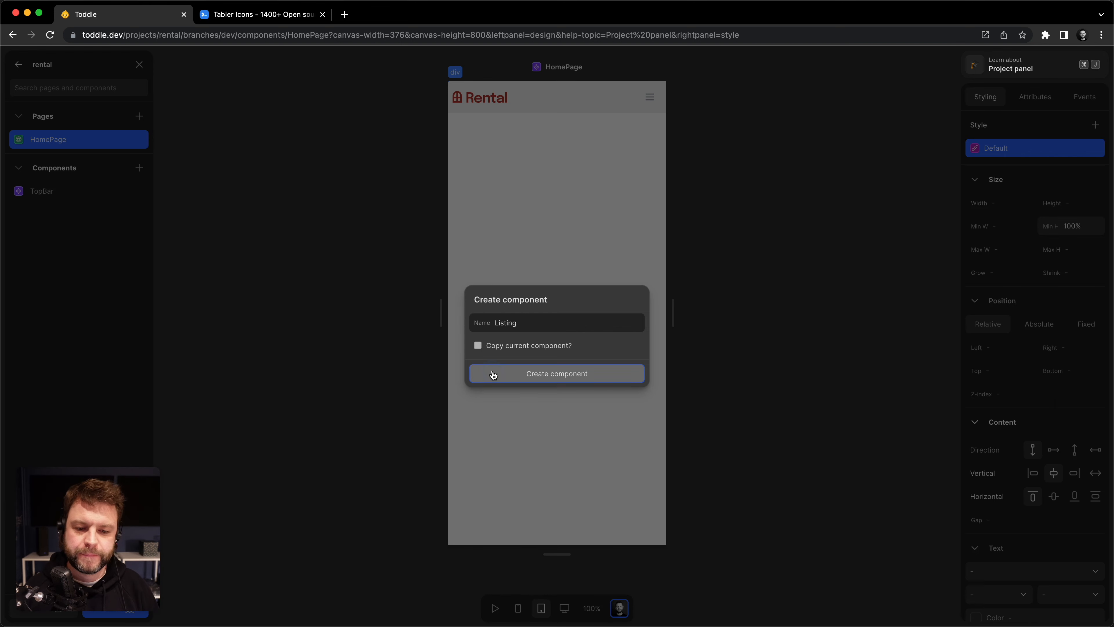
left_click(493, 374)
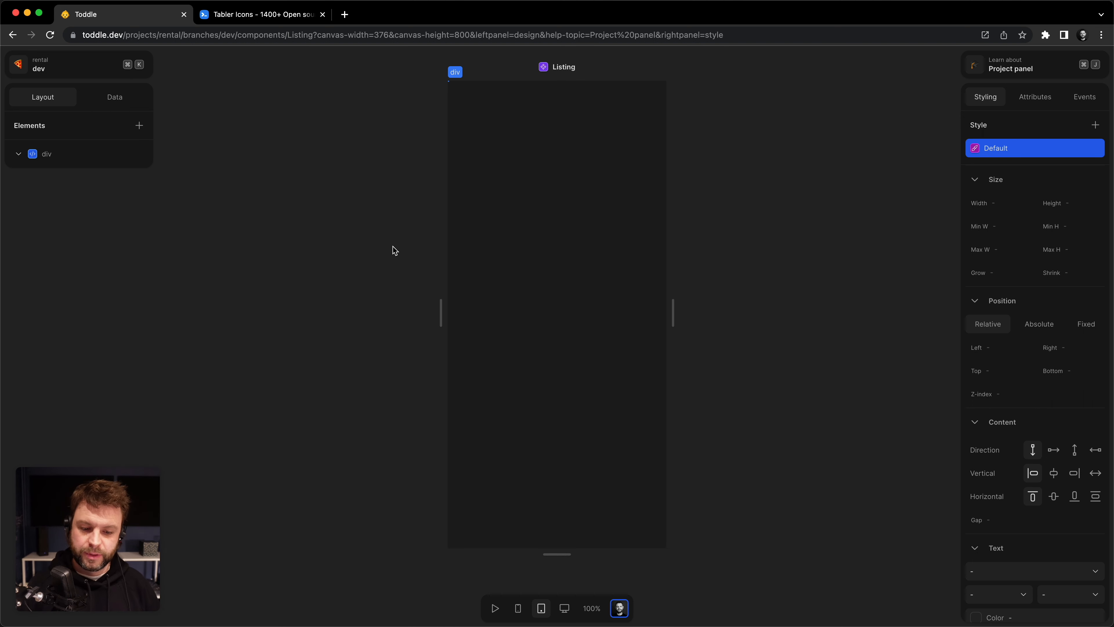
Add an Image element inside the Listing component's root div.
left_click(114, 161)
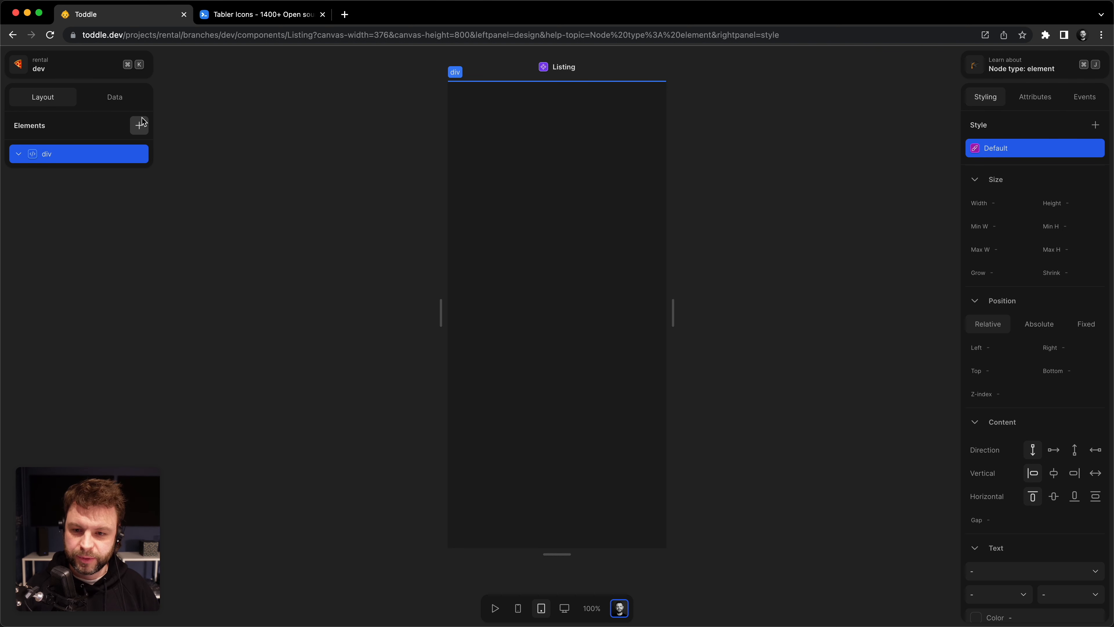
left_click(139, 125)
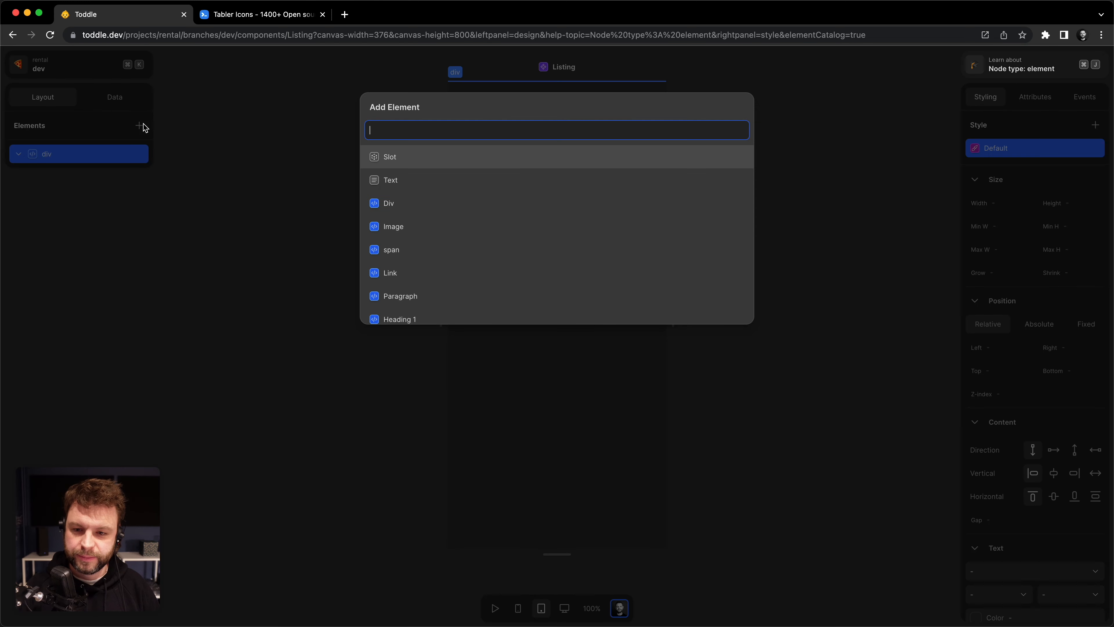
type("image")
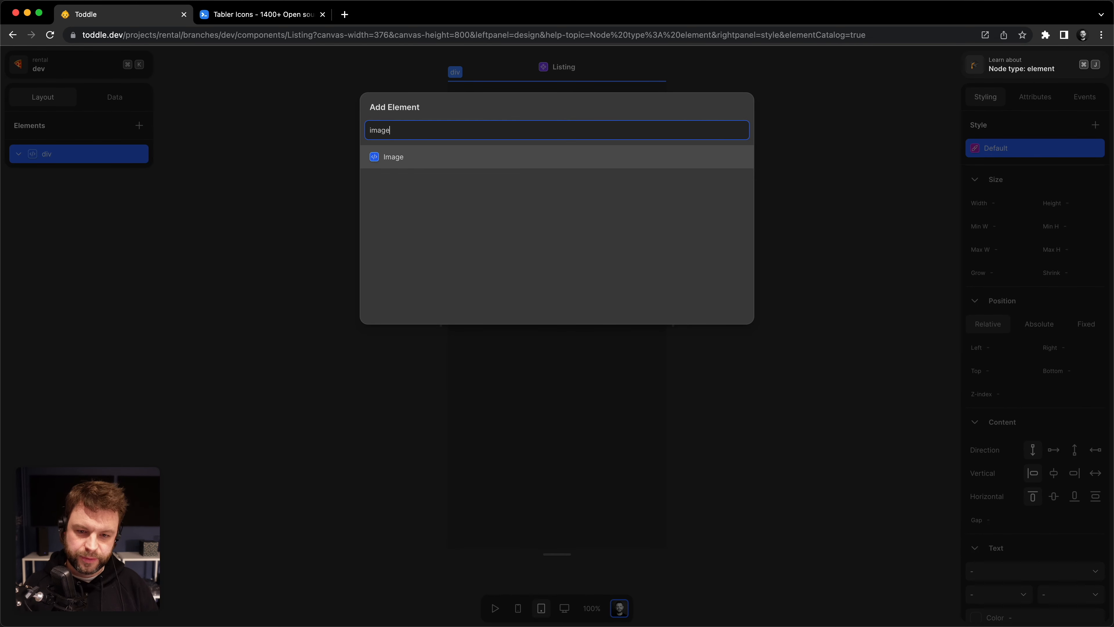
left_click(456, 159)
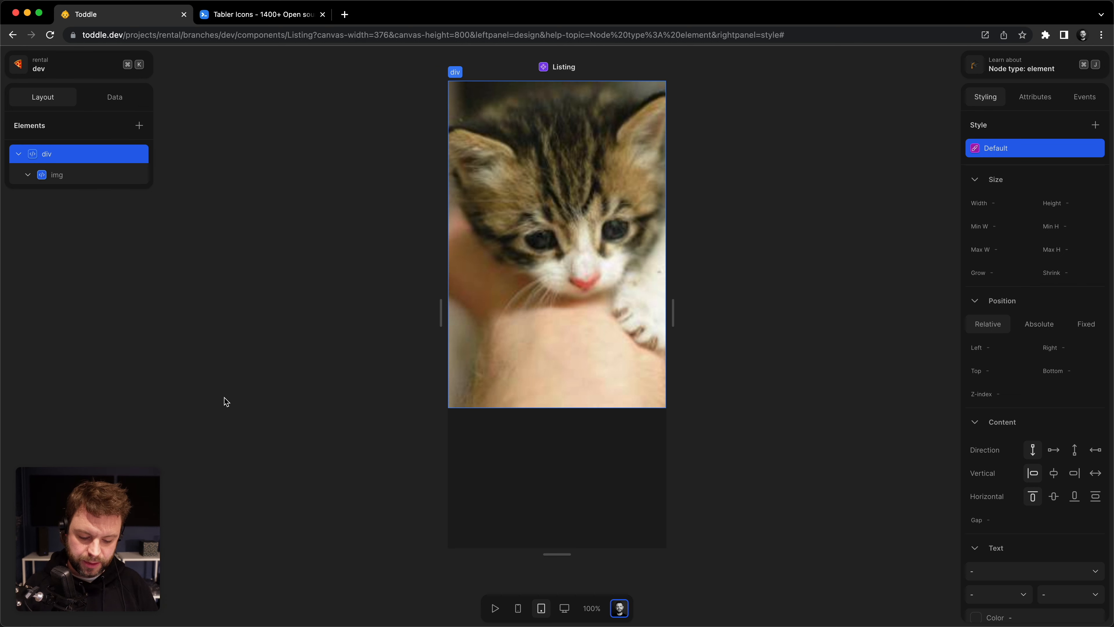
Add a Heading 2 element to the root div below the image.
key("a")
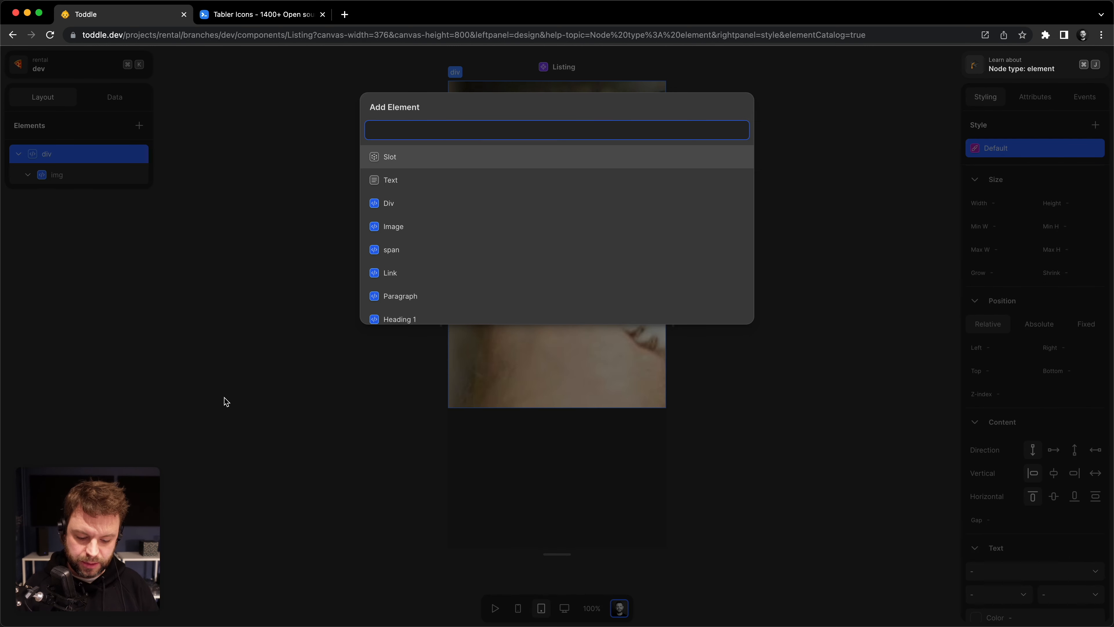
type("head")
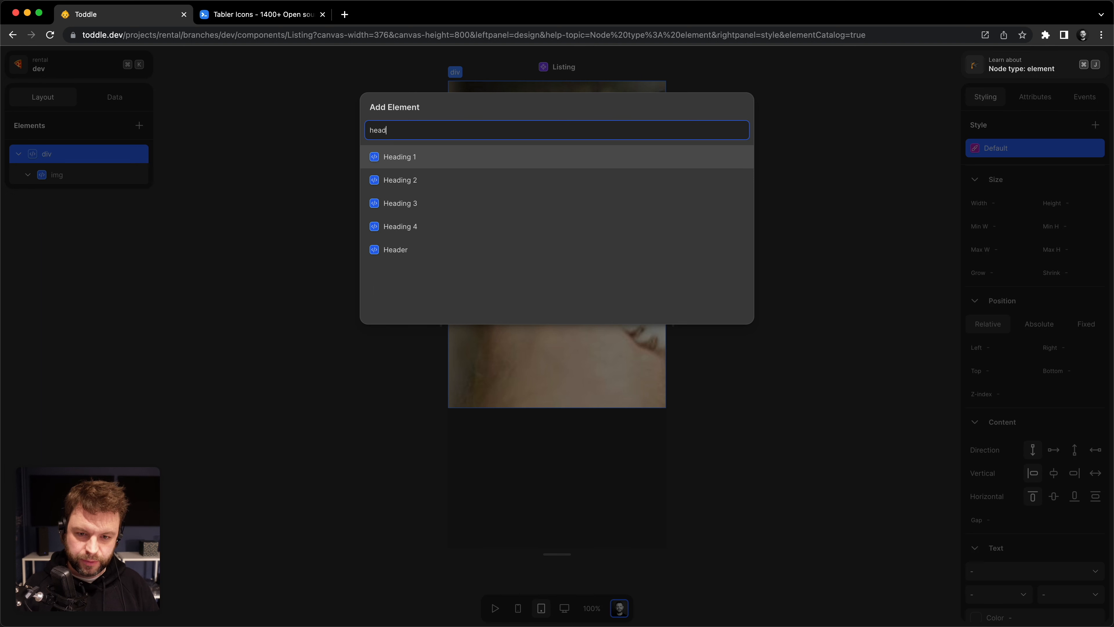
key("Down")
key("Up")
key("Down")
key("Return")
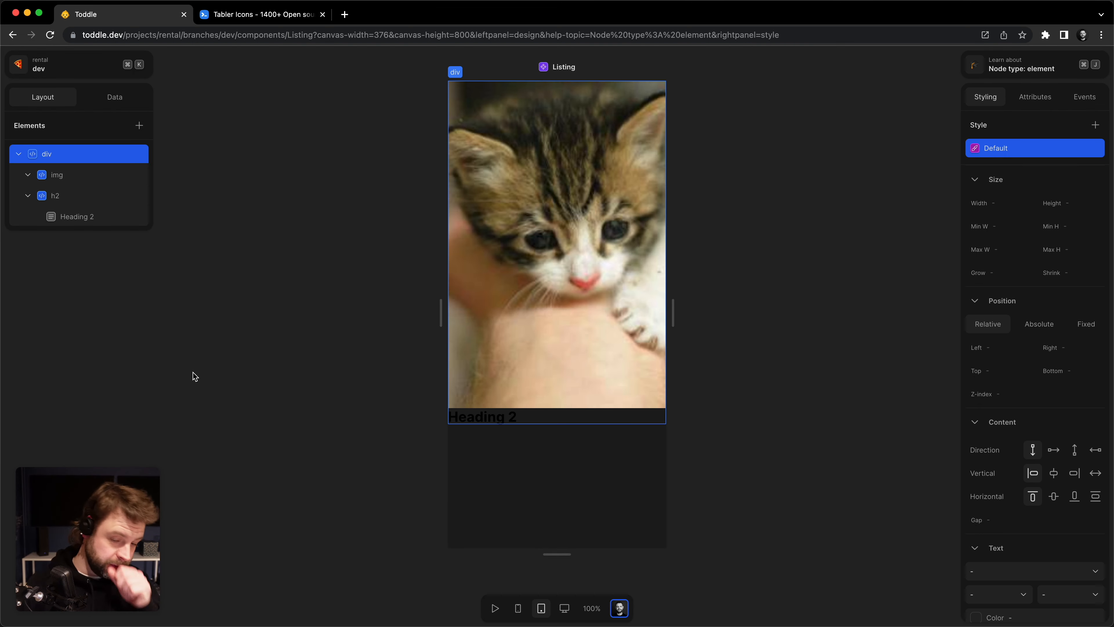
Add a Paragraph element to the root div below the heading.
left_click(100, 191)
left_click(70, 153)
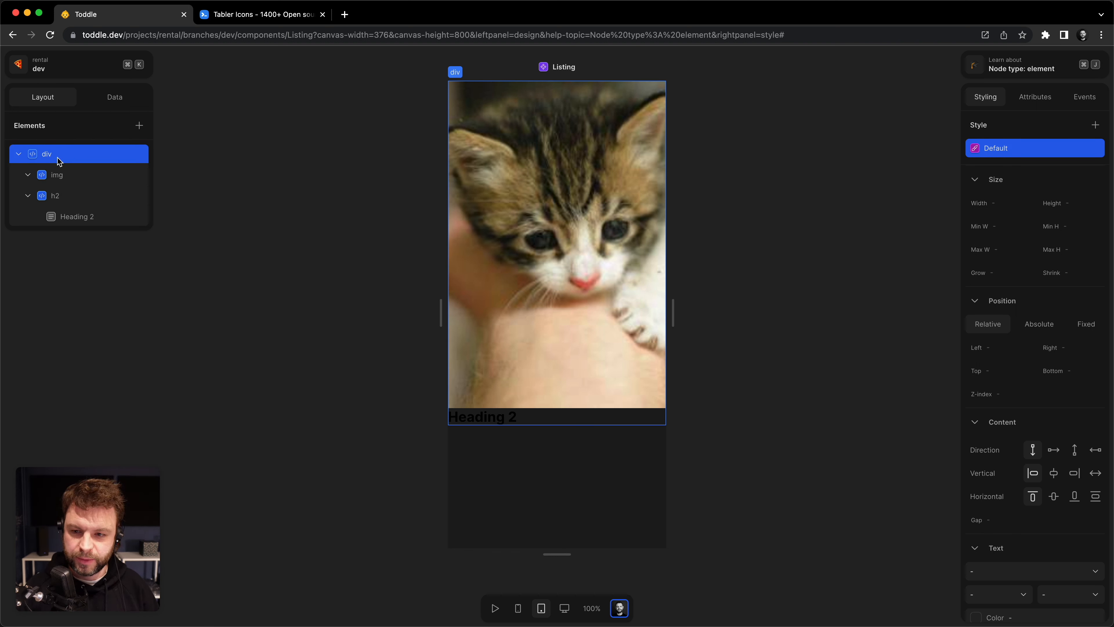
key("a")
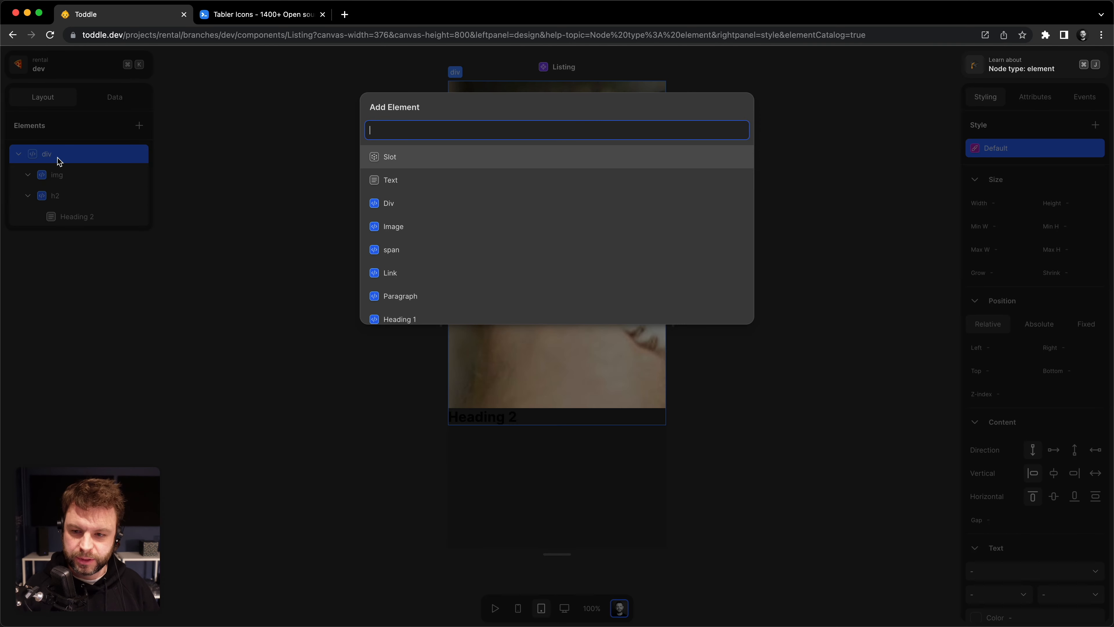
type("para")
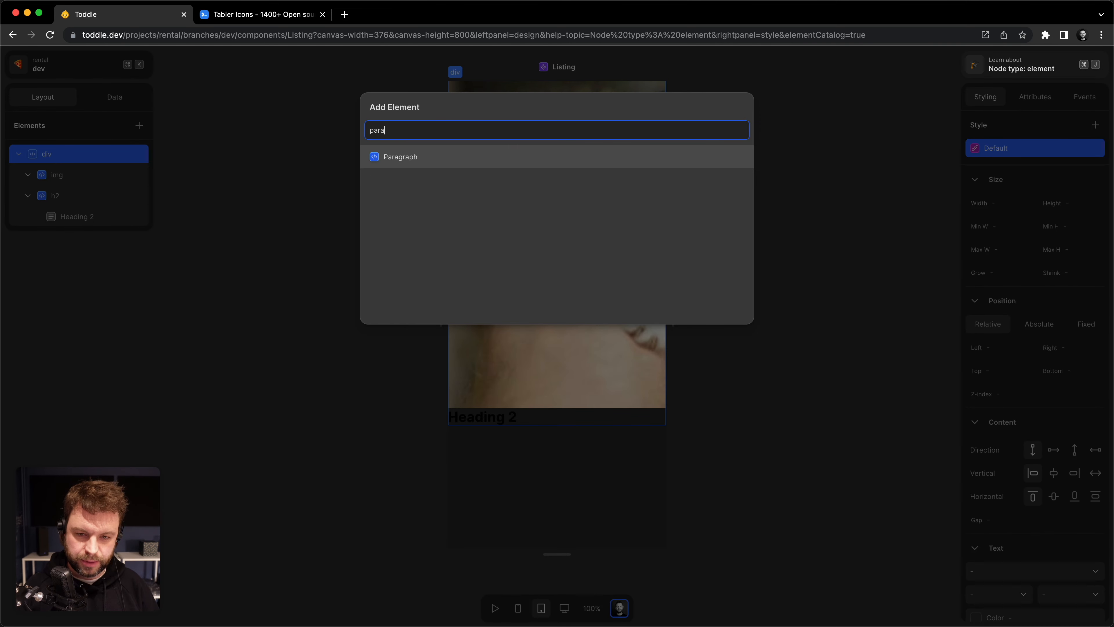
key("Return")
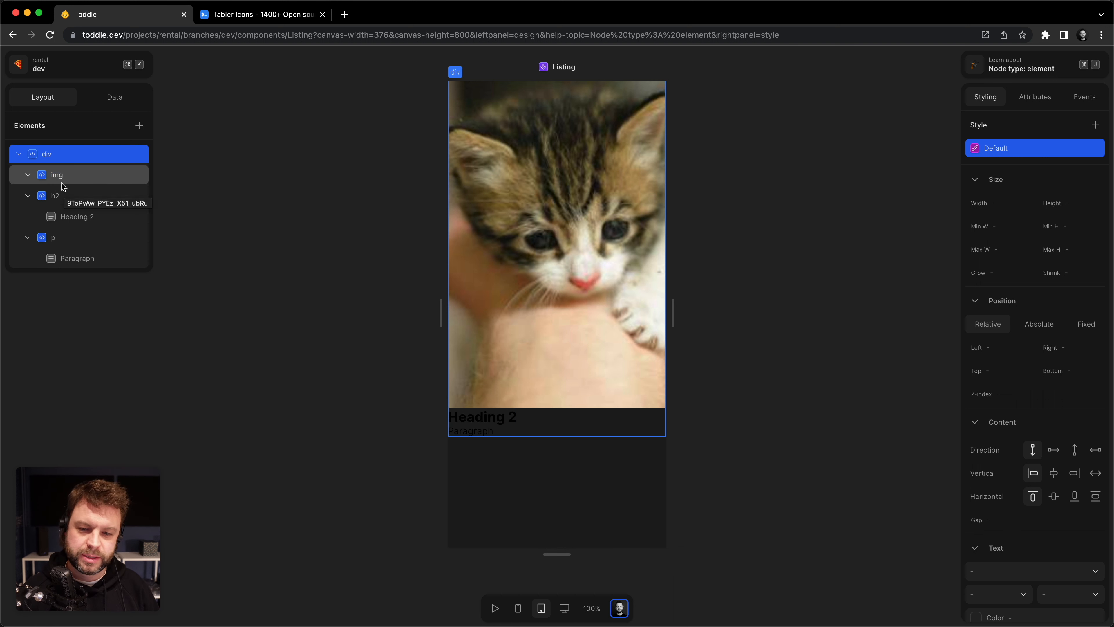
Copy the paragraph element and paste the duplicate into the root div.
left_click(80, 233)
key("super+c")
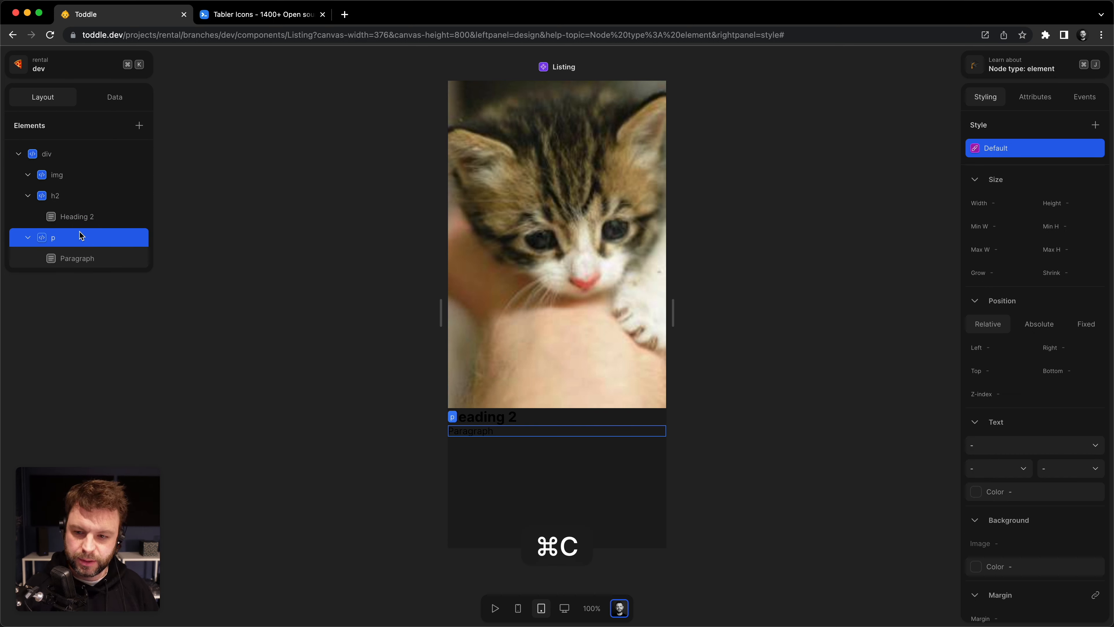
left_click(71, 158)
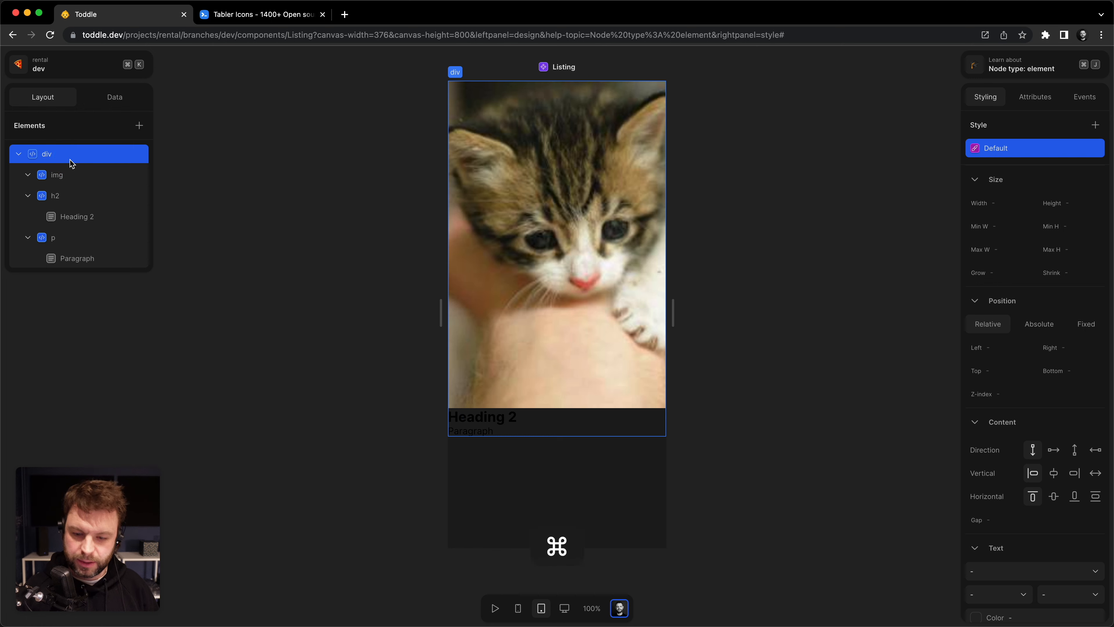
key("super+v")
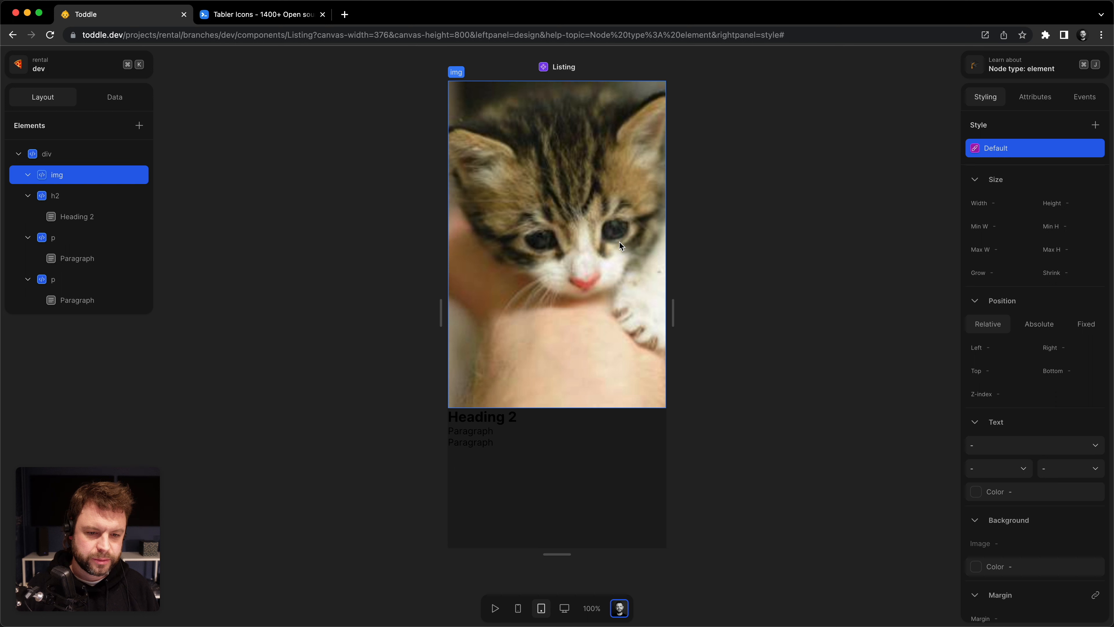
Set the height of the Listing's image to 80.
left_click(1079, 200)
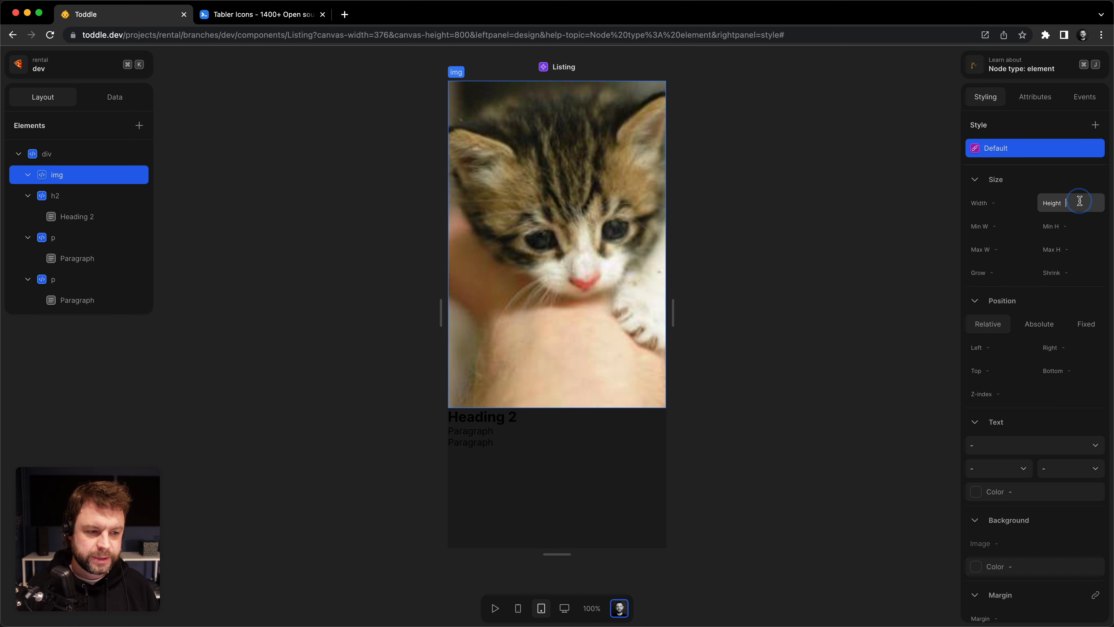
left_click(989, 254)
type("80")
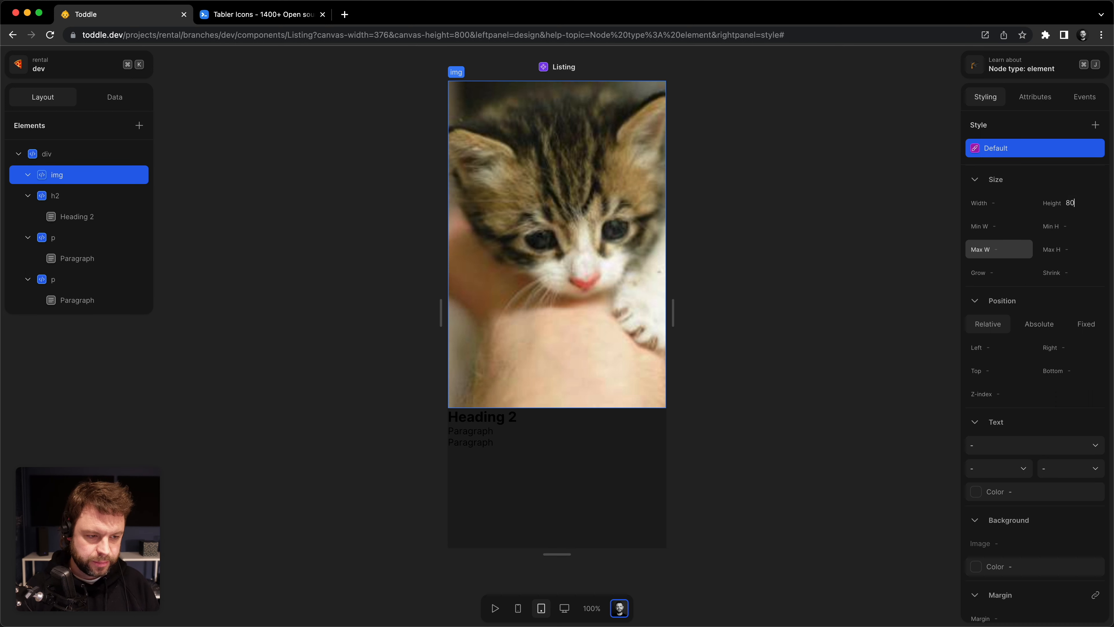
key("Return")
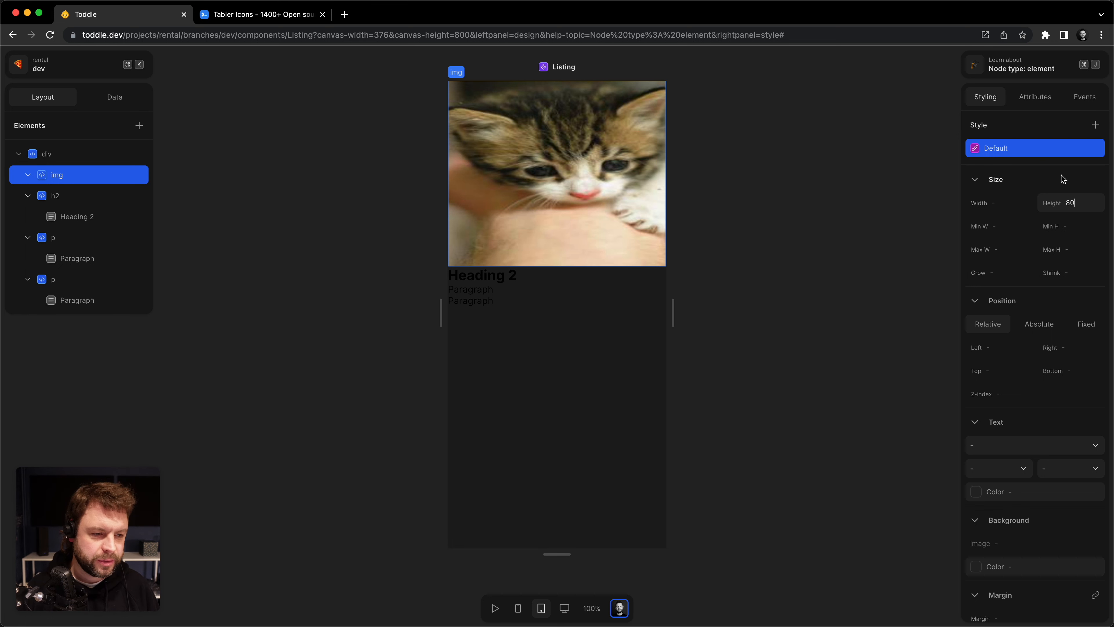
Add the custom CSS declaration object-fit: cover to the Listing's image.
scroll(1094, 497, "down", 5)
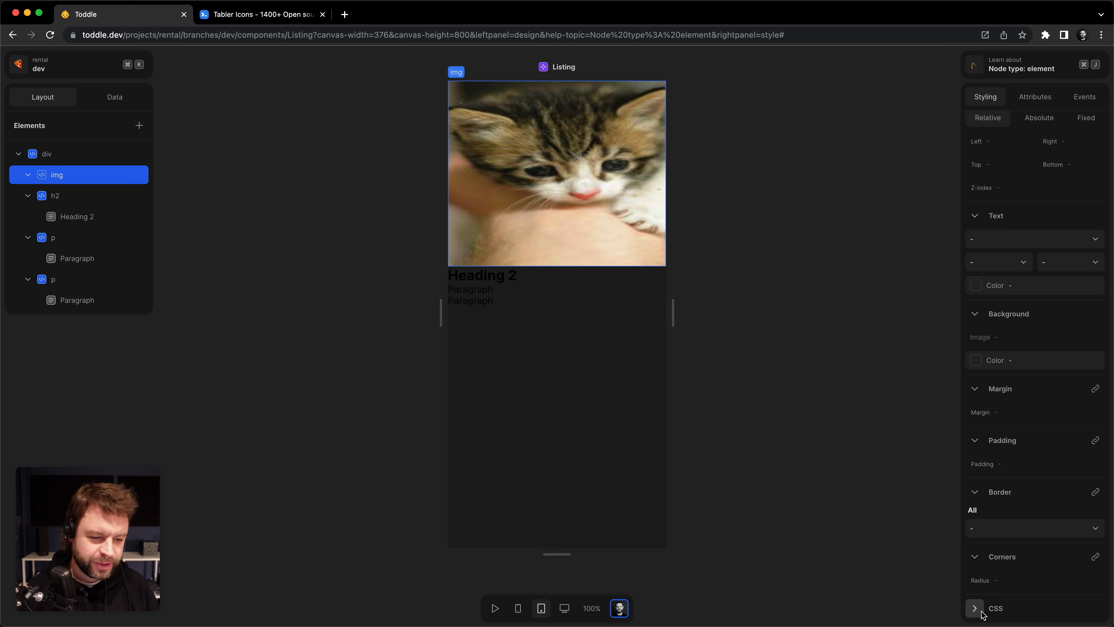
left_click(1028, 607)
left_click(1032, 532)
key("Return")
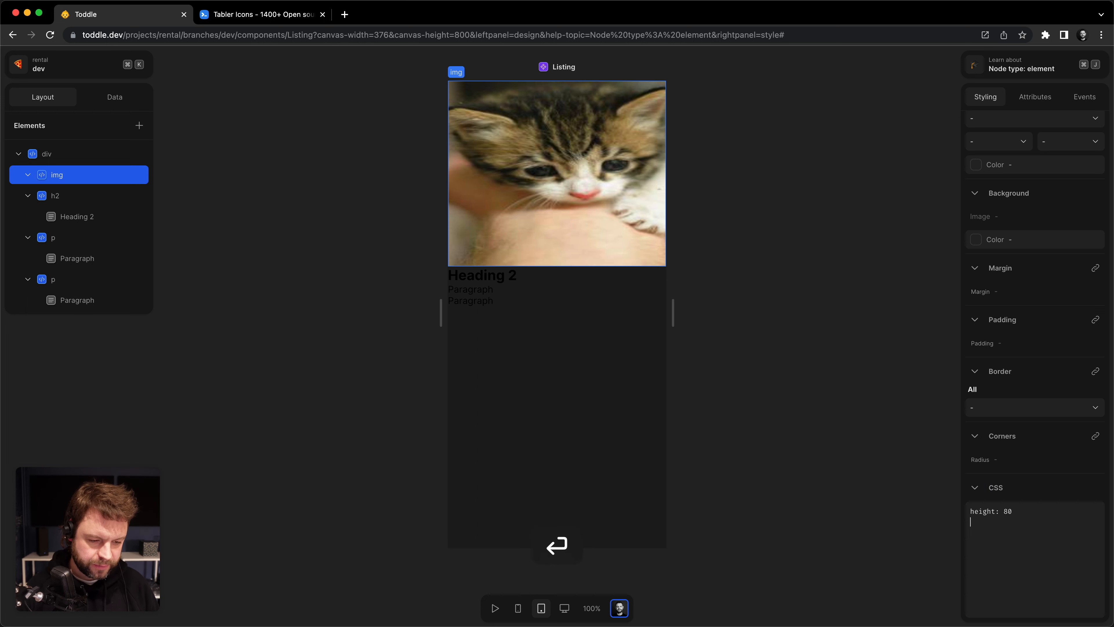
type("object-fit:")
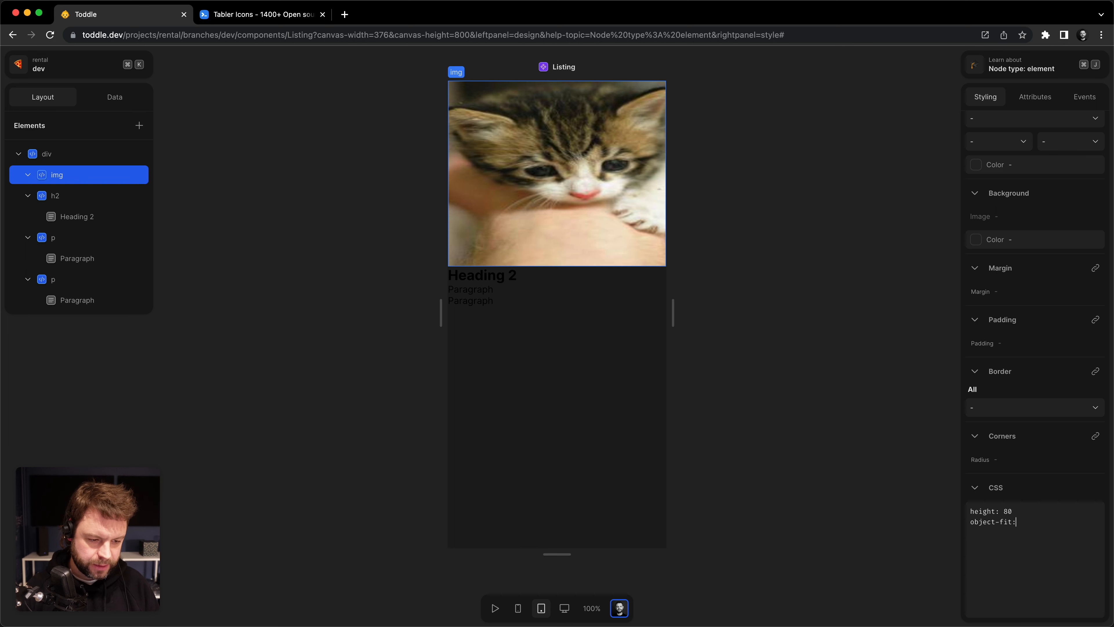
type(" cover")
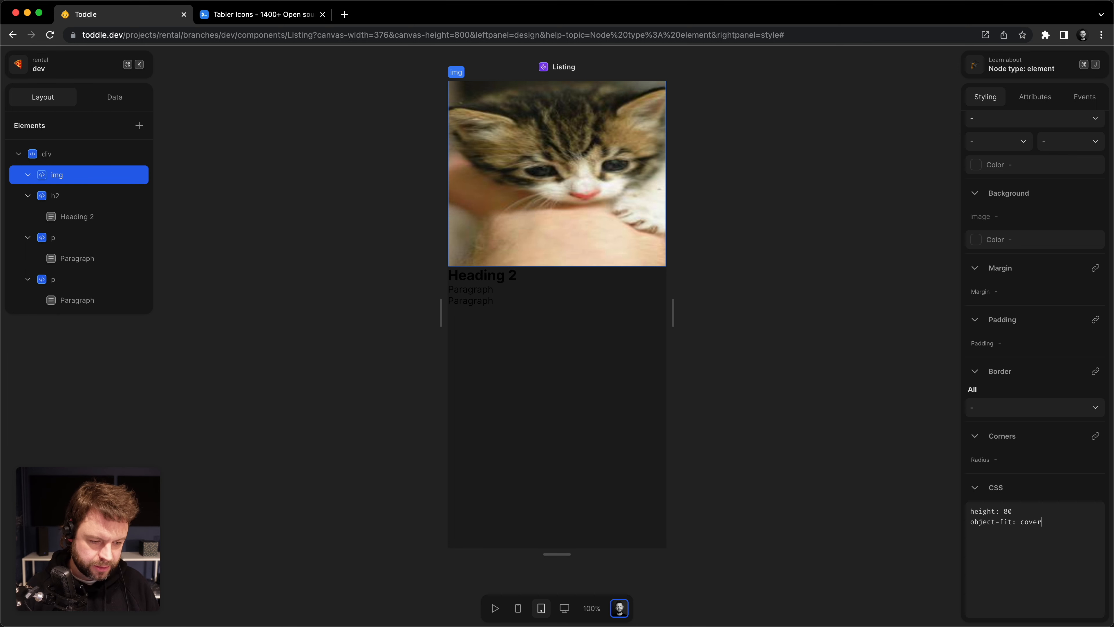
key("shift+Return")
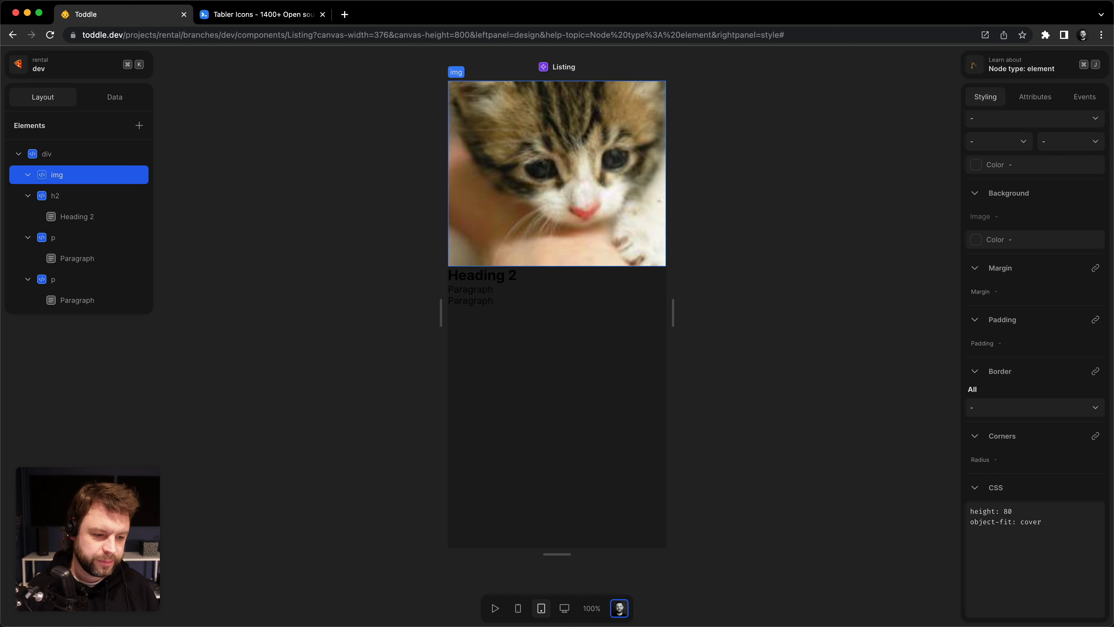
left_click(1055, 490)
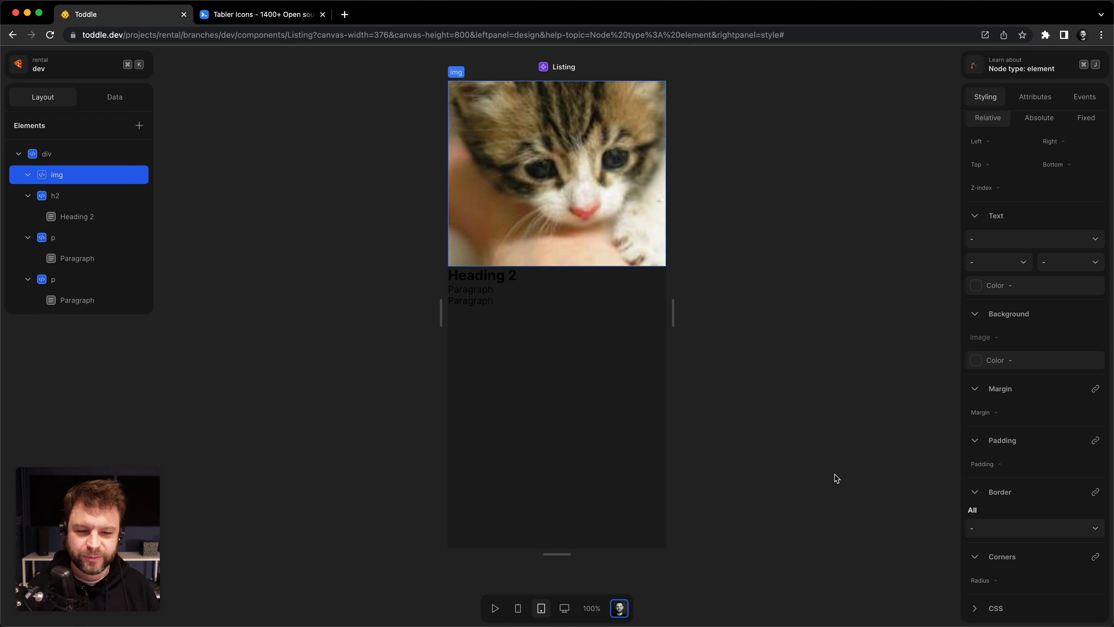
scroll(828, 471, "up", 4)
scroll(828, 475, "down", 3)
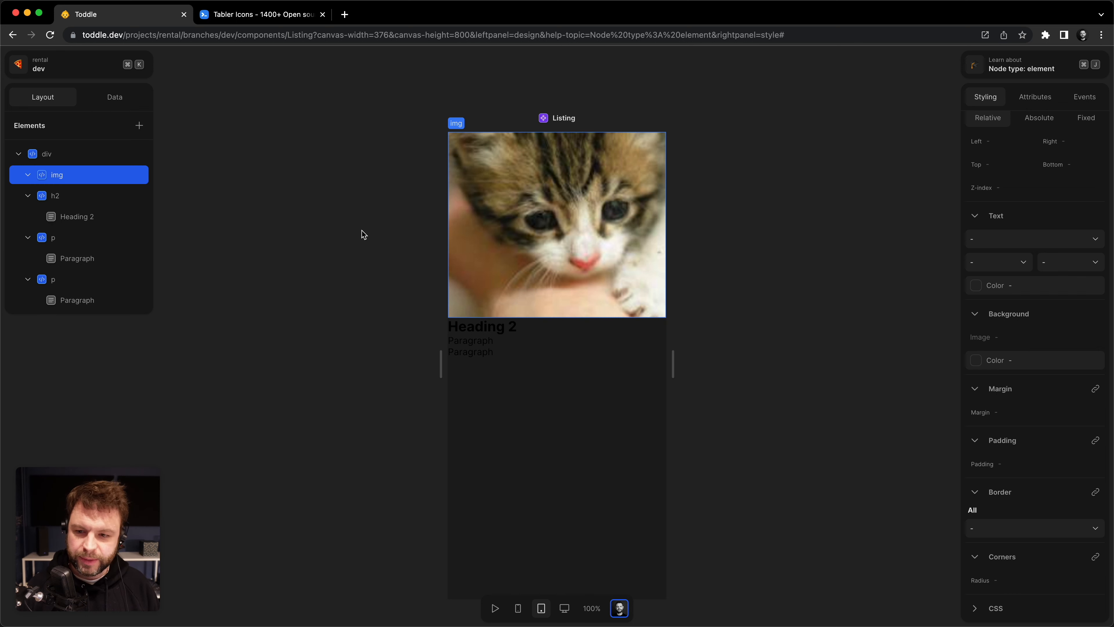
Set the content gap of the Listing's root div to 2.
left_click(79, 158)
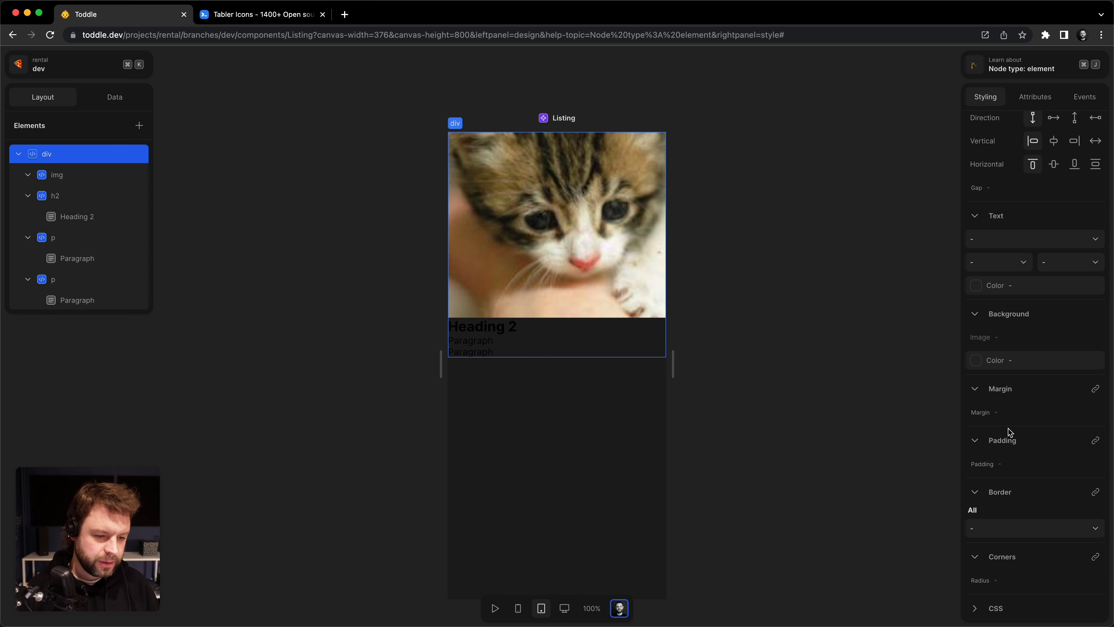
scroll(1008, 428, "up", 3)
scroll(1007, 431, "up", 1)
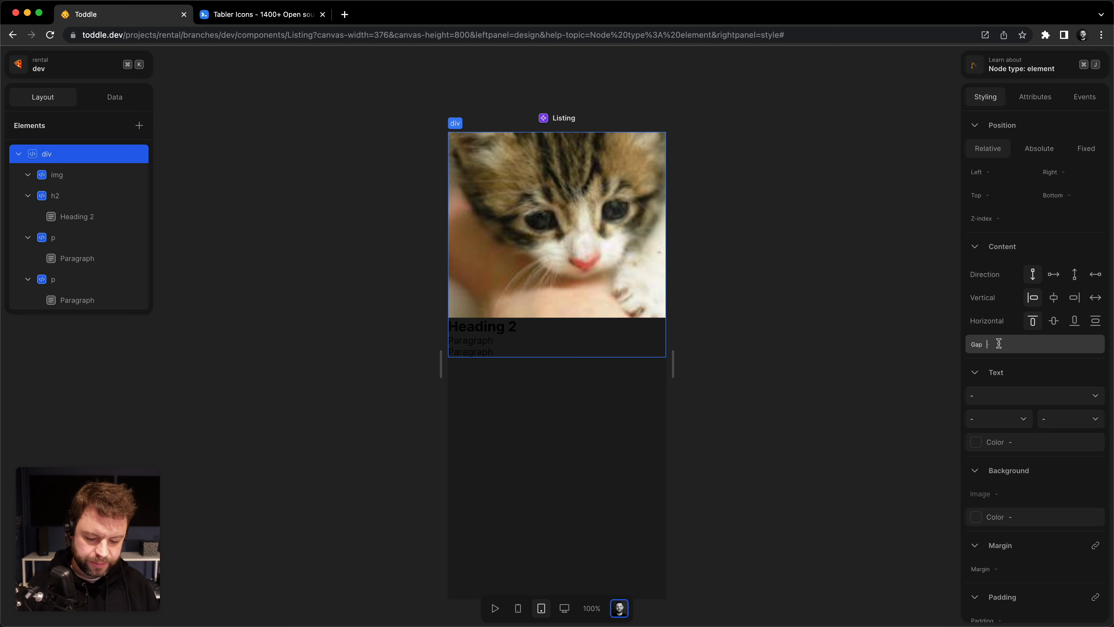
left_click(998, 343)
type("2")
key("Return")
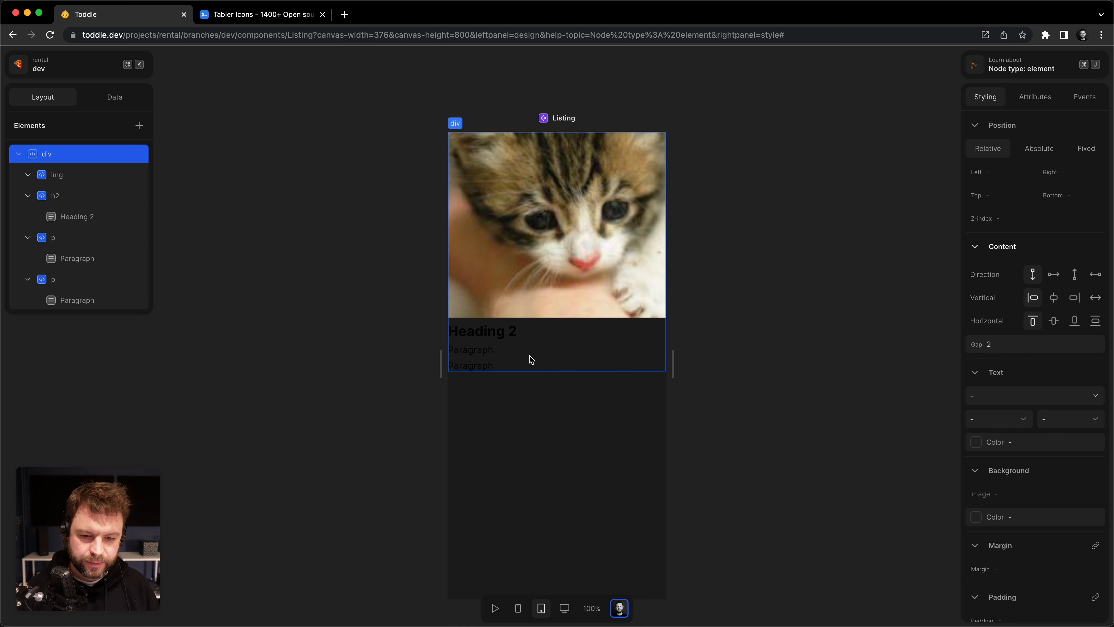
Replace the Listing heading's text with "Palo Alto, California".
left_click(493, 338)
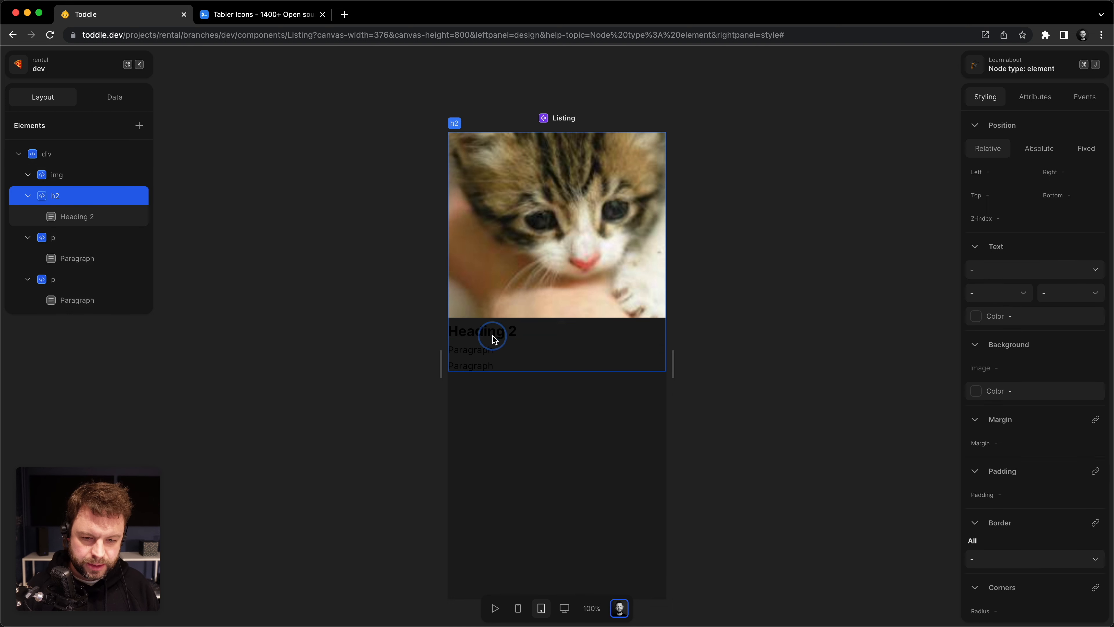
left_click(115, 221)
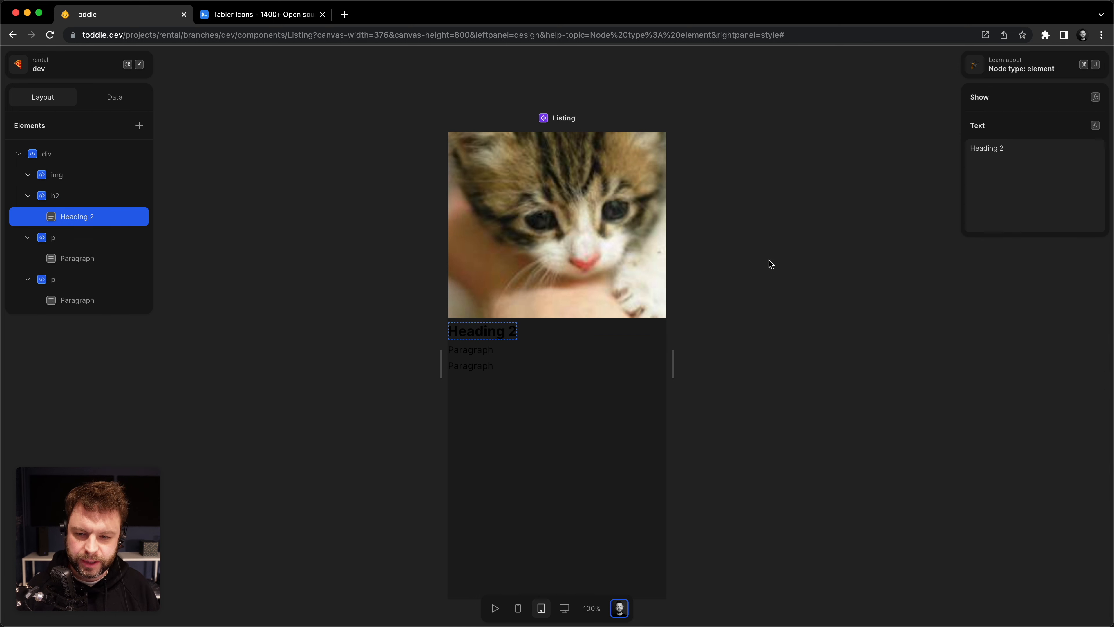
left_click_drag(1025, 148, 963, 146)
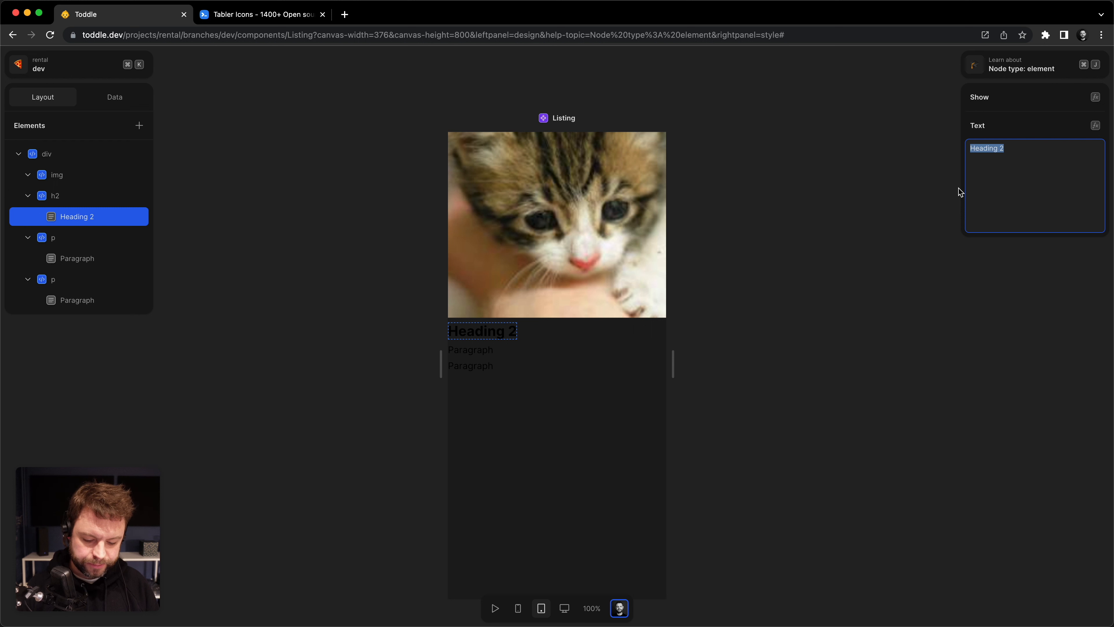
type("C")
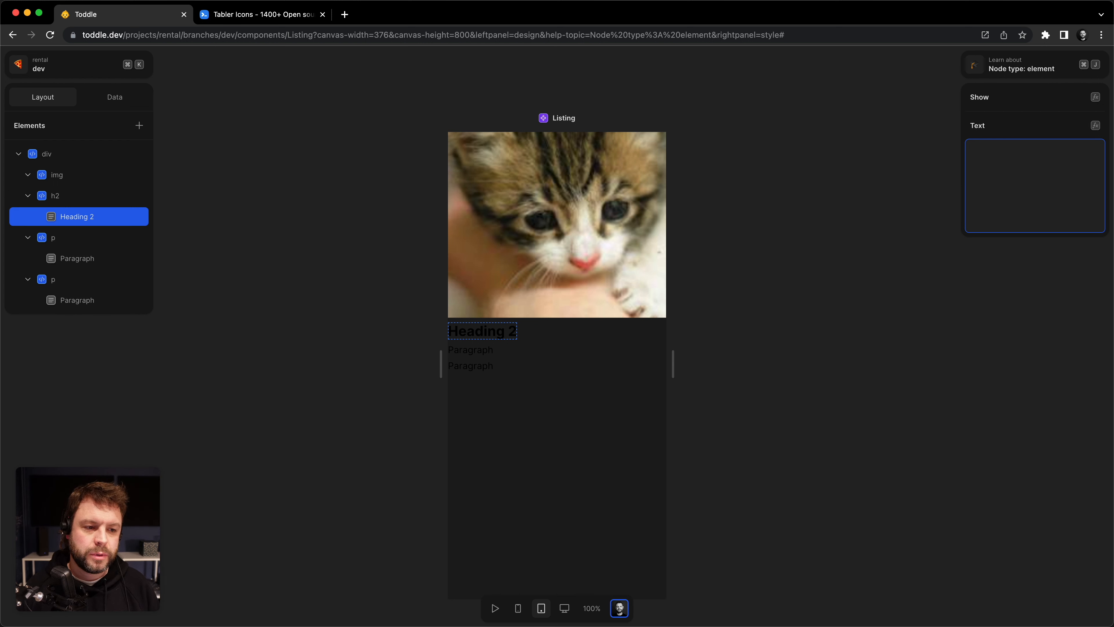
type("Palo")
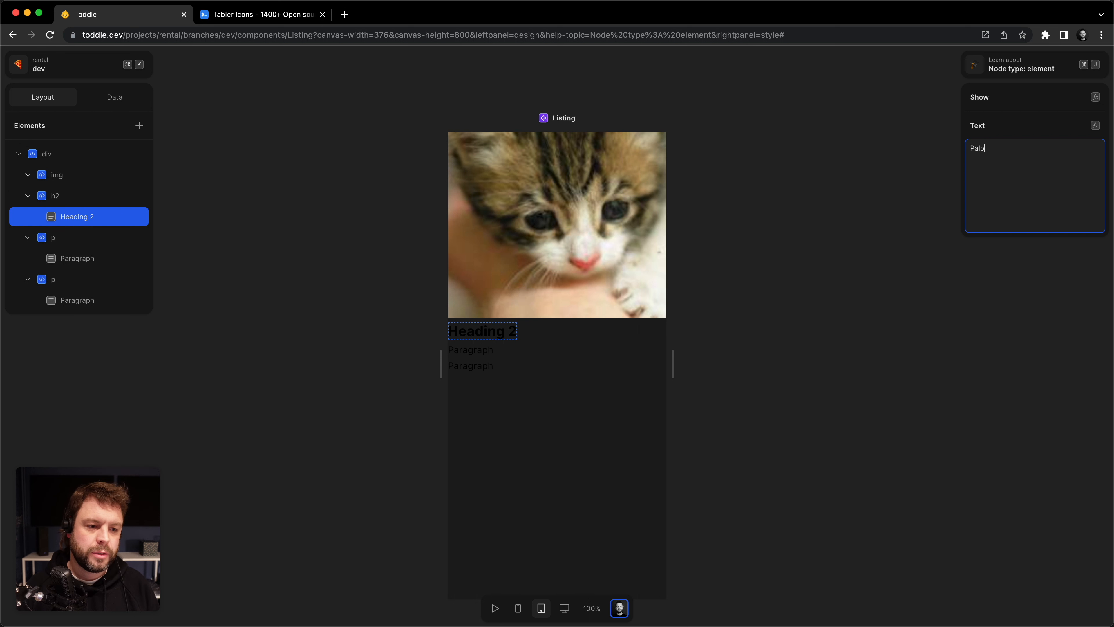
type(" Alto, Cal")
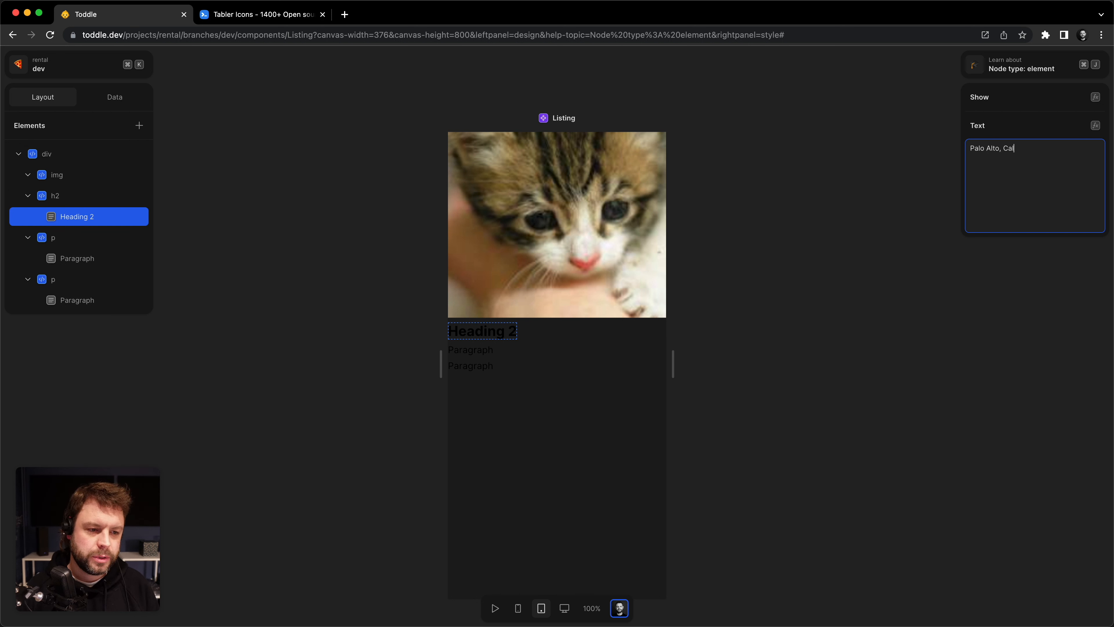
type("ifornia")
key("shift+Return")
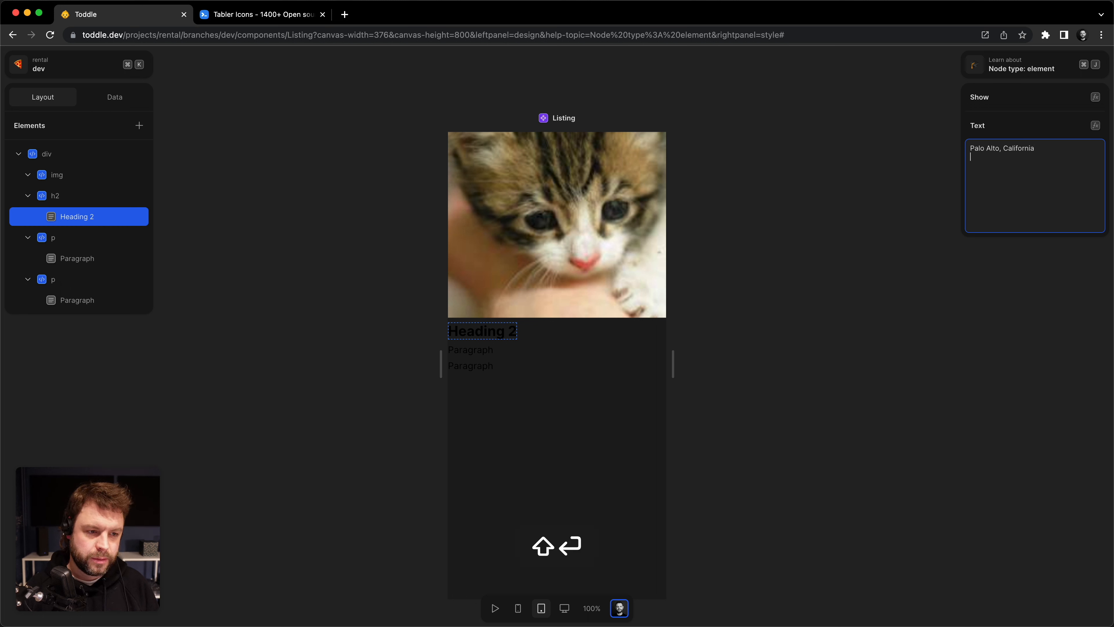
key("Return")
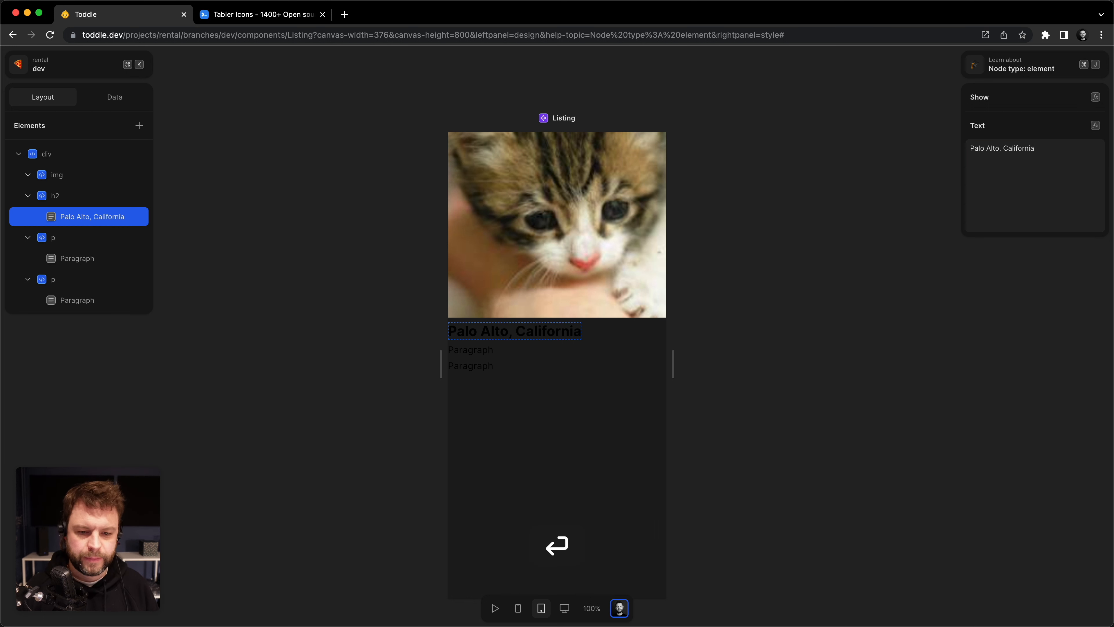
Replace the first paragraph's text with "A very nice place with a lot of cool stuff next to it".
left_click(478, 352)
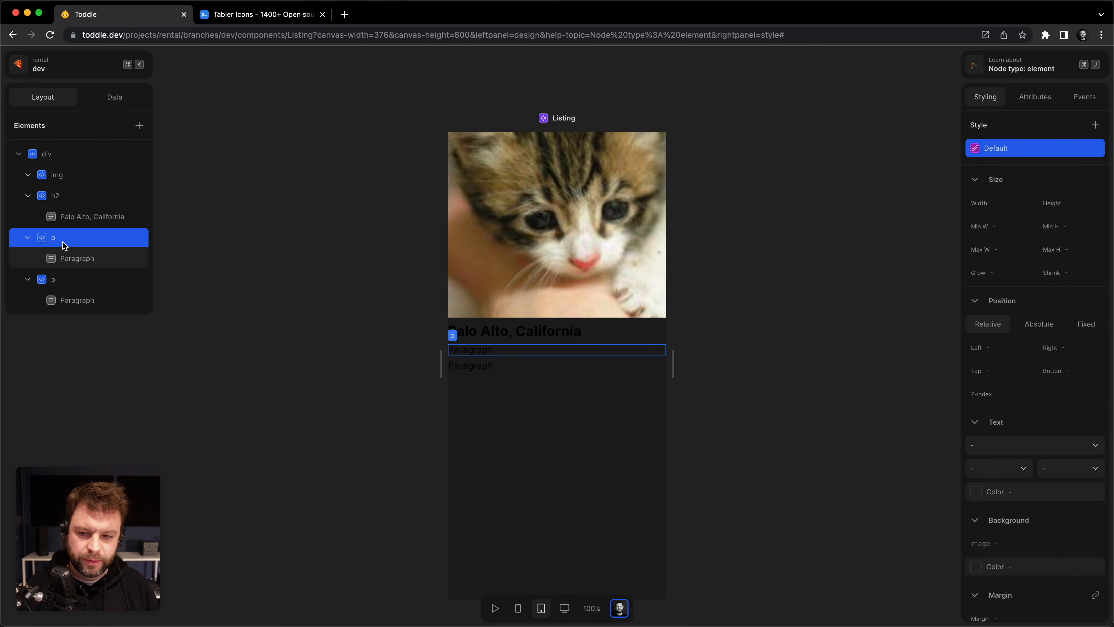
left_click(61, 254)
triple_click(1063, 156)
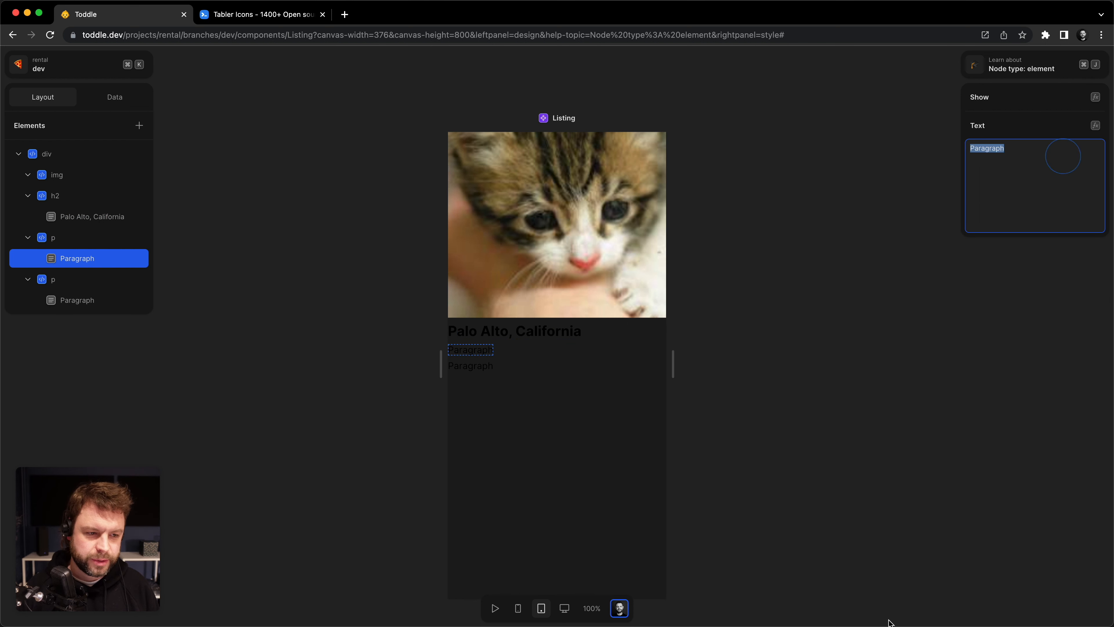
type("A very nice place with a look")
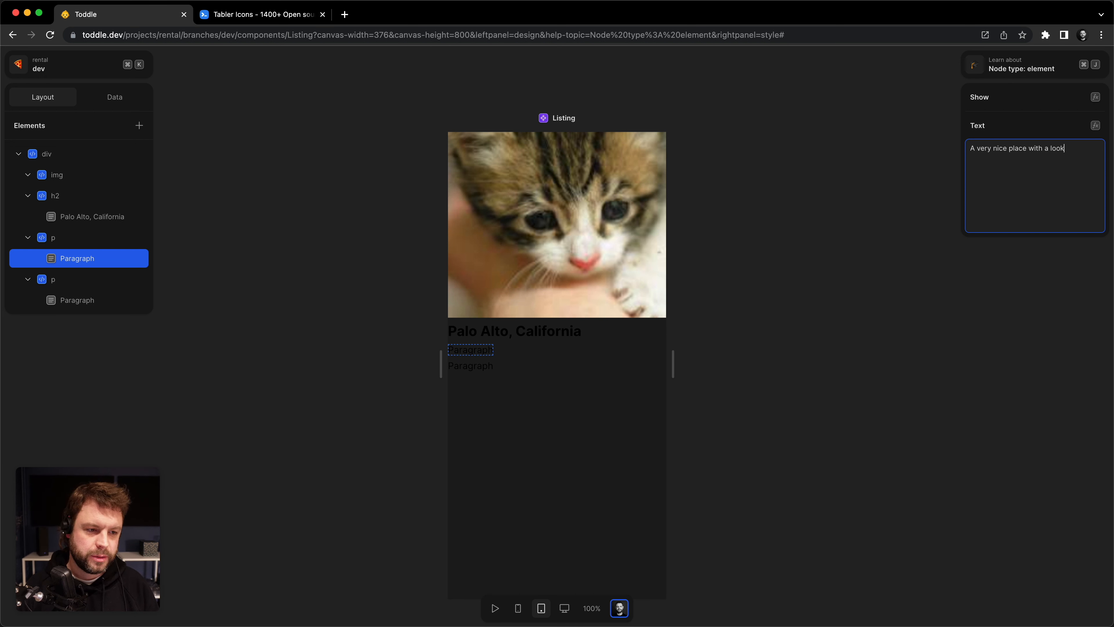
key("BackSpace")
key("BackSpace")
type("t of ")
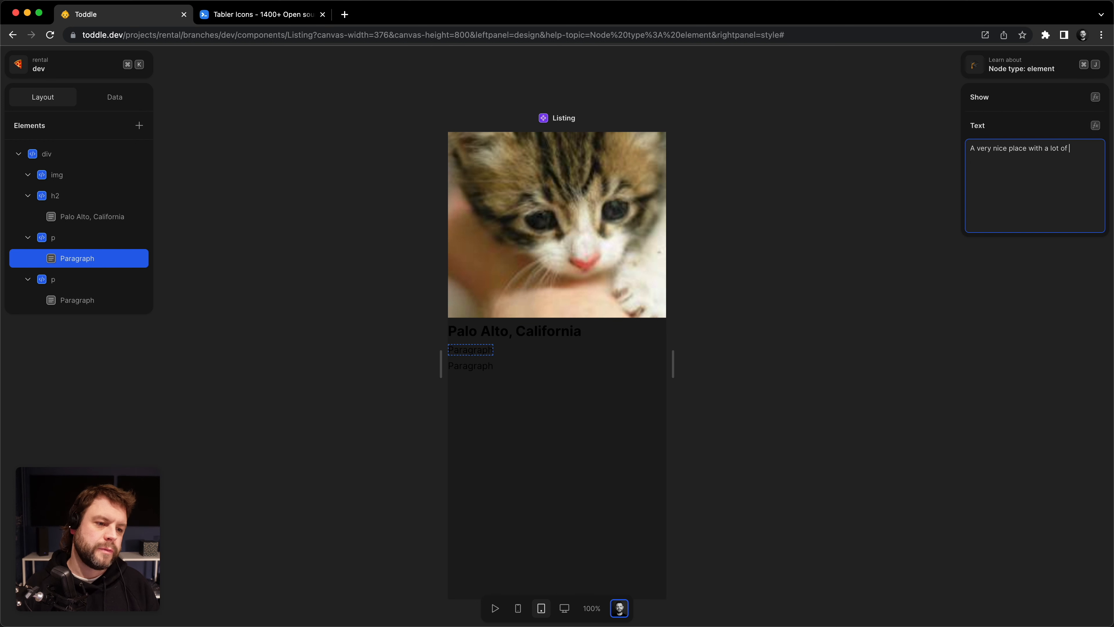
type("cool stu")
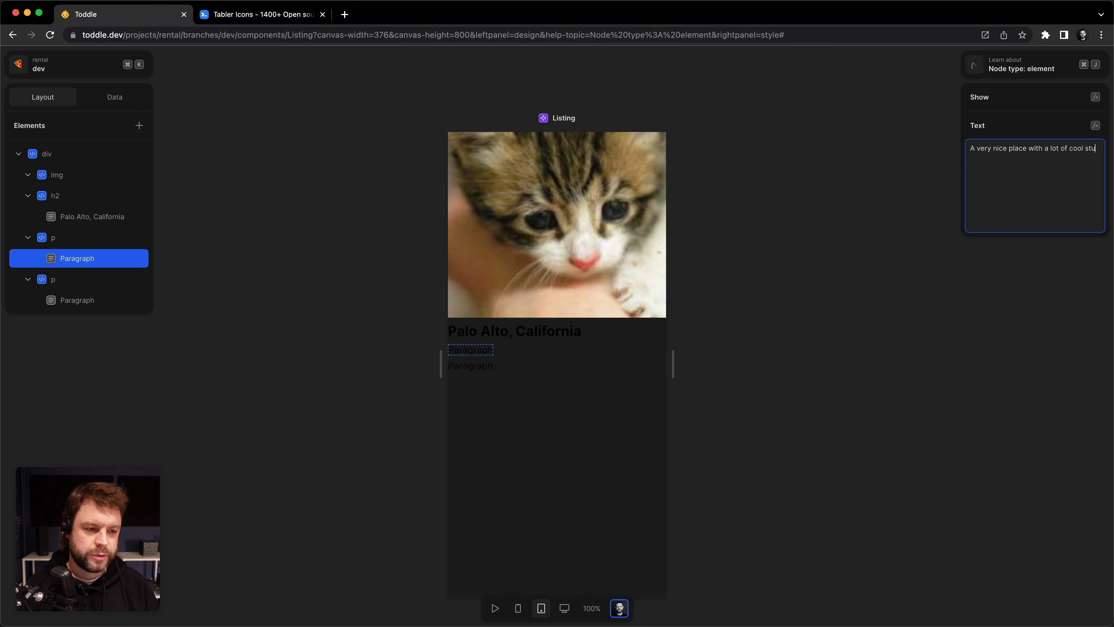
type("ff next to it")
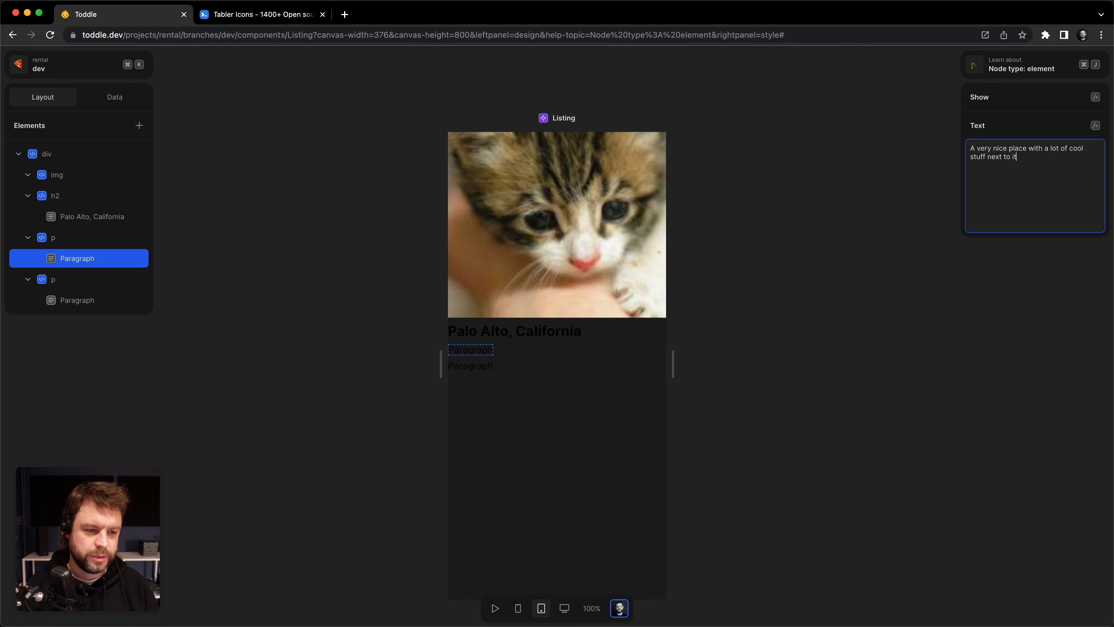
key("Return")
Set the font size of the description paragraph below the heading to sm.
left_click(462, 368)
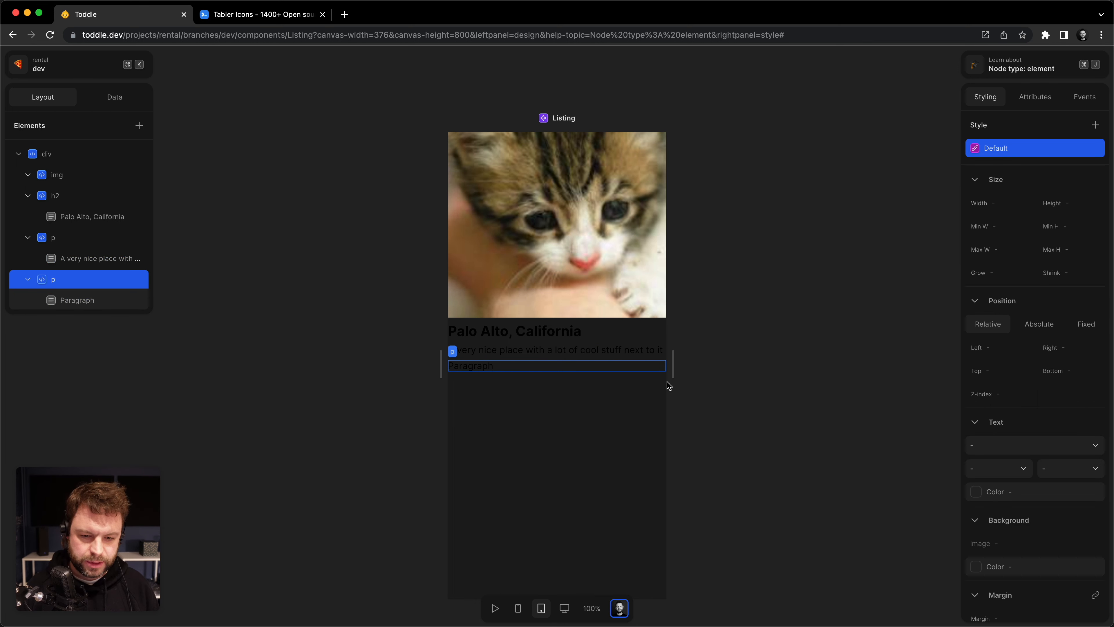
left_click(468, 351)
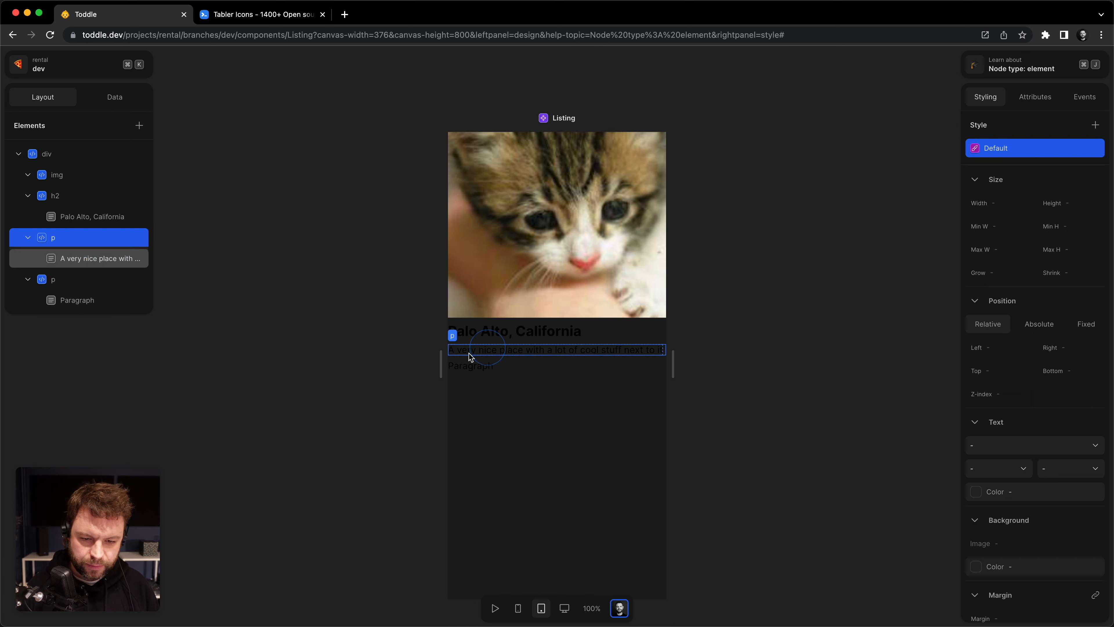
left_click(1021, 469)
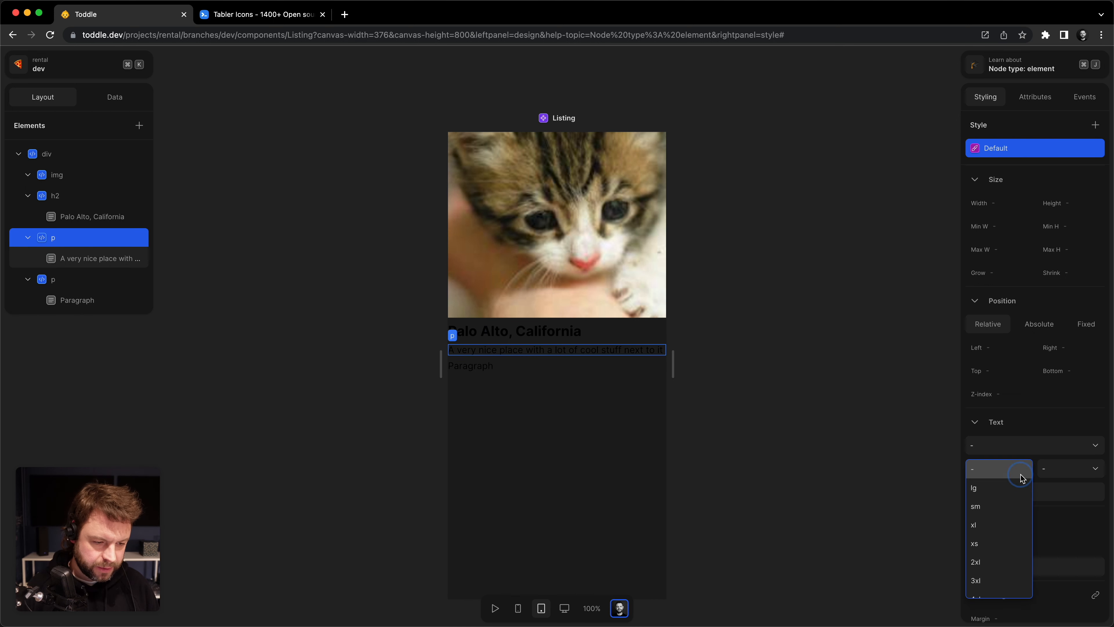
left_click(1012, 505)
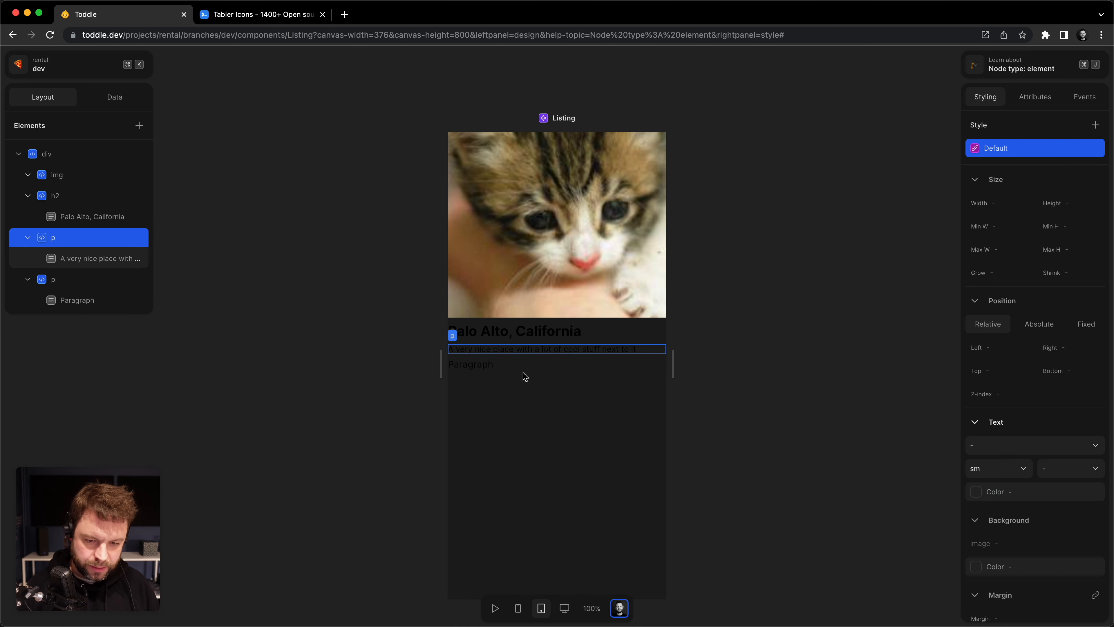
Set the second paragraph's font weight to bold and its font size to xl.
left_click(486, 365)
left_click(1065, 467)
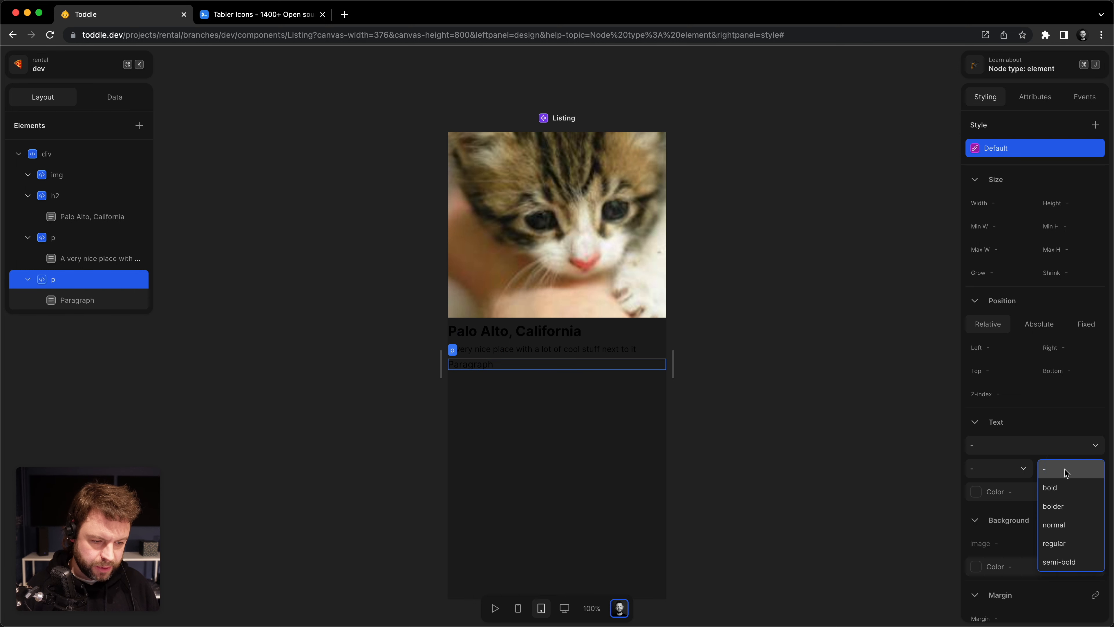
left_click(1065, 490)
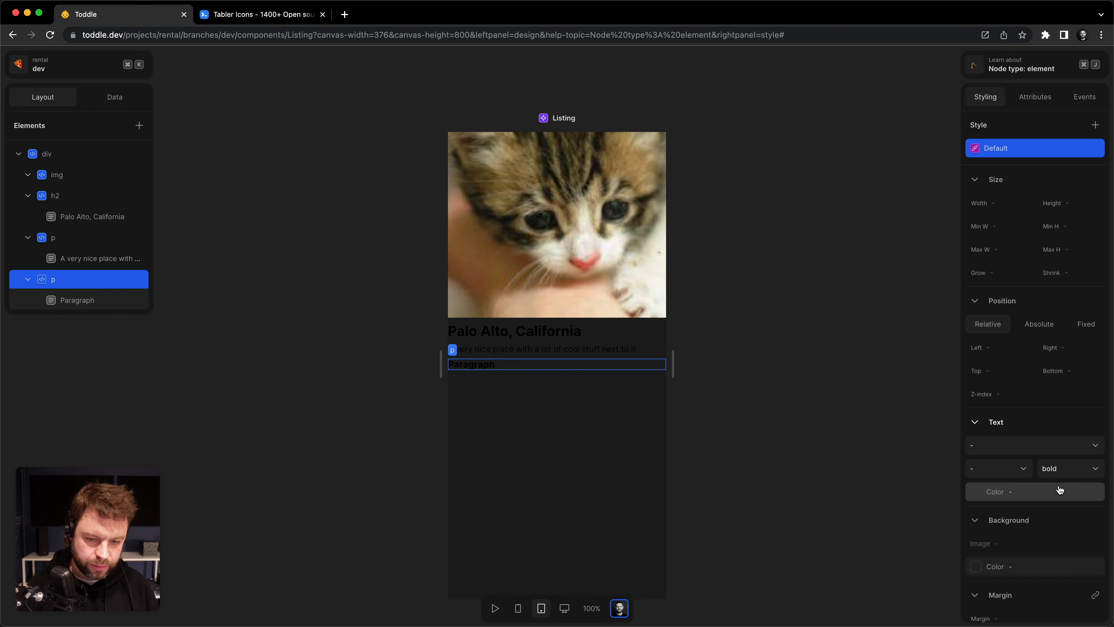
left_click(487, 368)
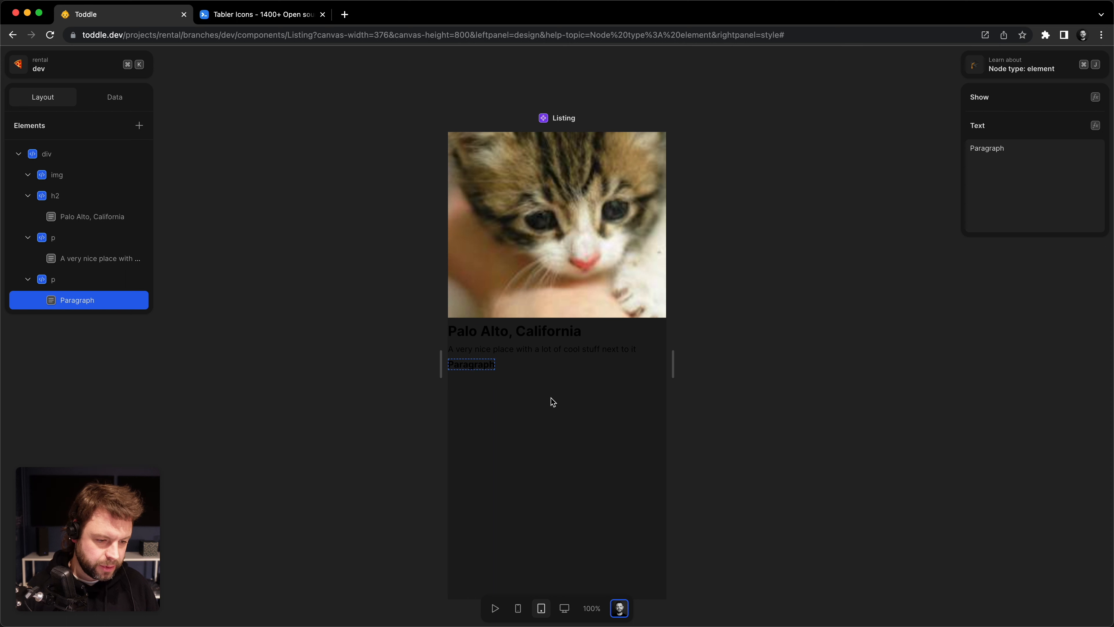
left_click(112, 283)
left_click(1016, 467)
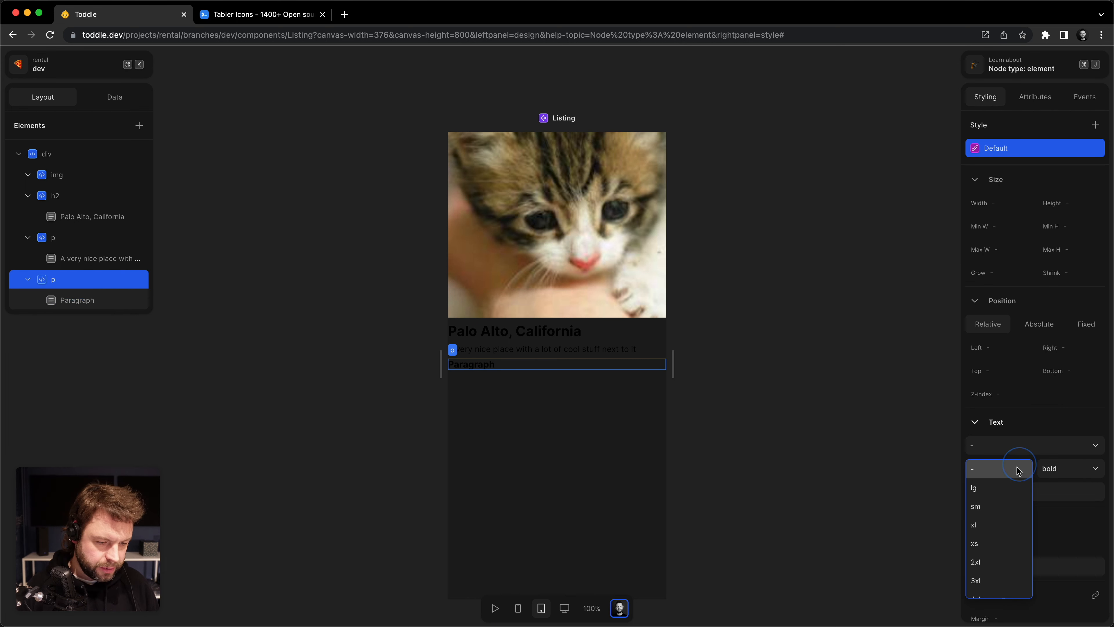
left_click(1005, 529)
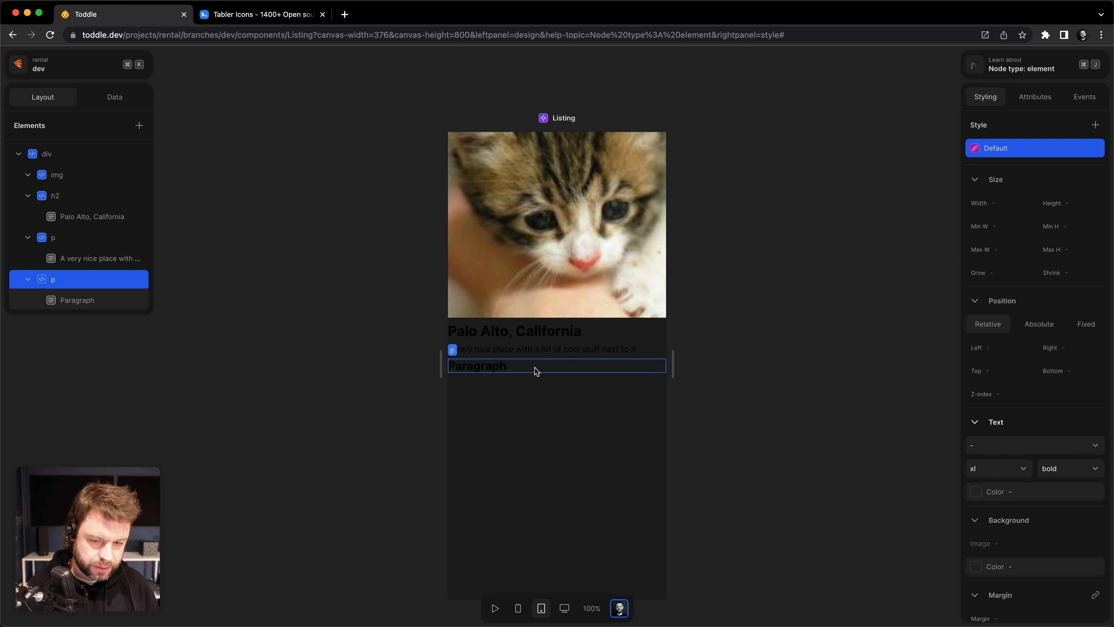
Replace the second paragraph's text with "$300/night".
left_click(458, 370)
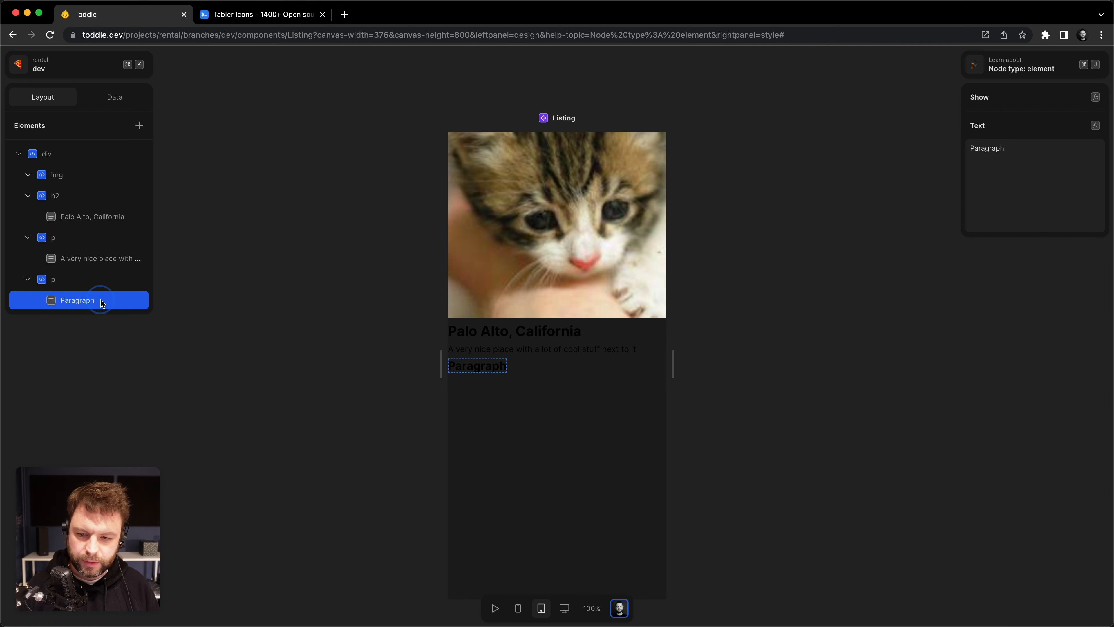
double_click(990, 151)
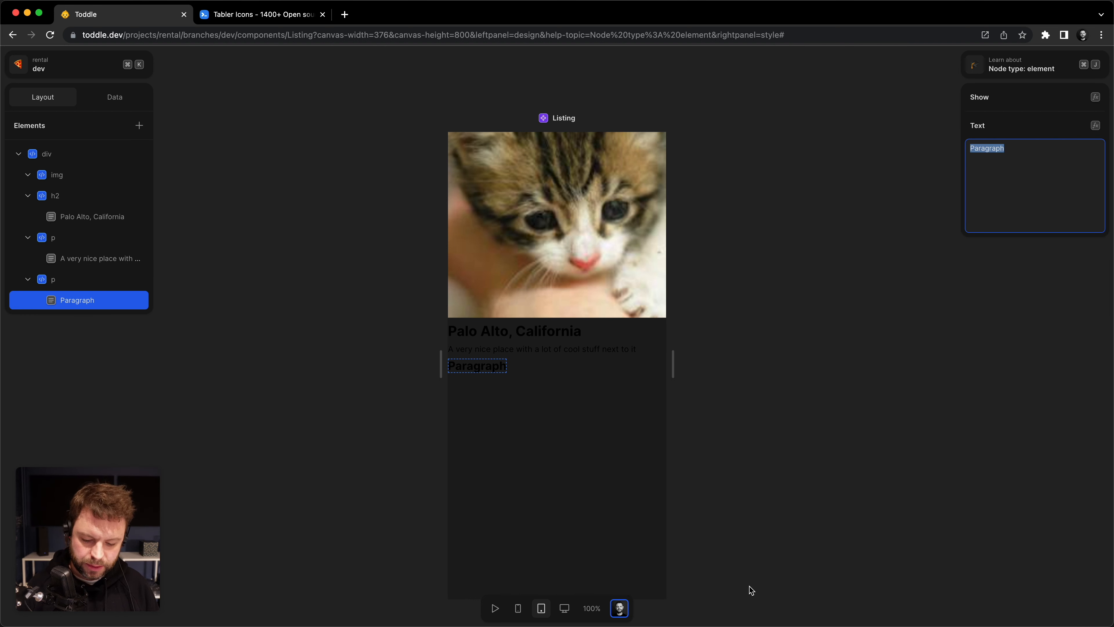
type("$300/nig")
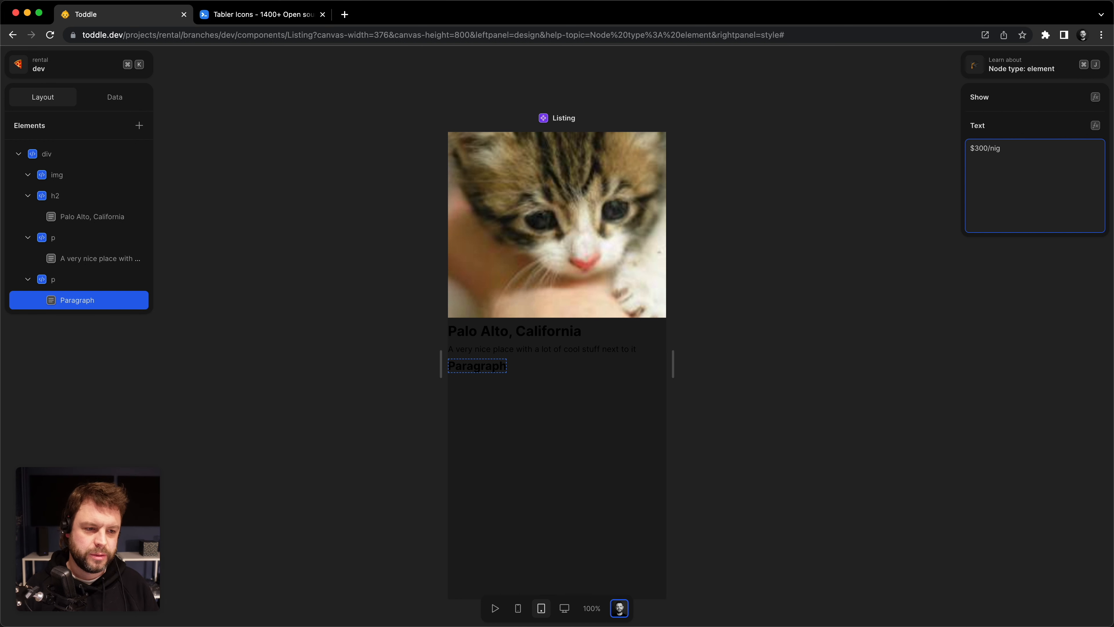
type("ht")
key("Return")
left_click(775, 423)
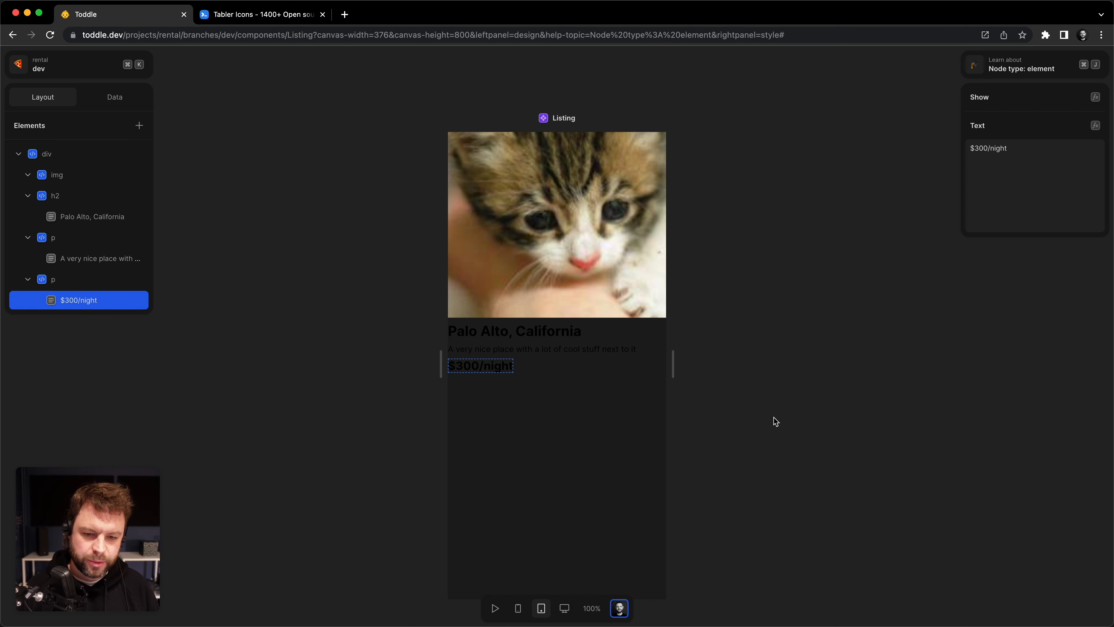
Set the corner radius of the Listing image to 3.
left_click(610, 221)
scroll(1047, 522, "down", 5)
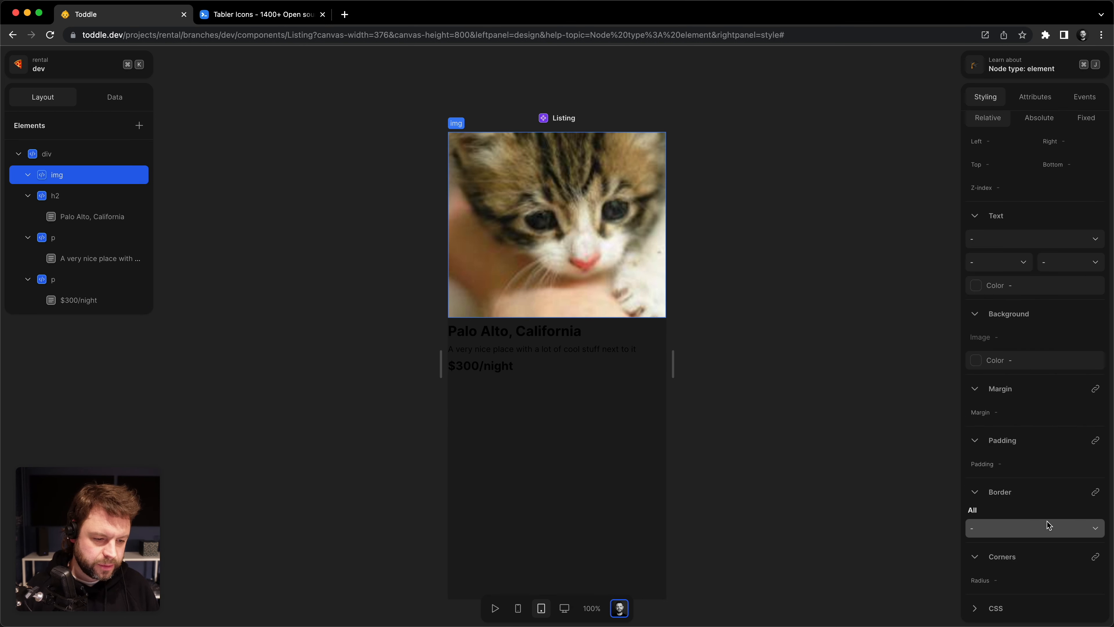
left_click(1030, 581)
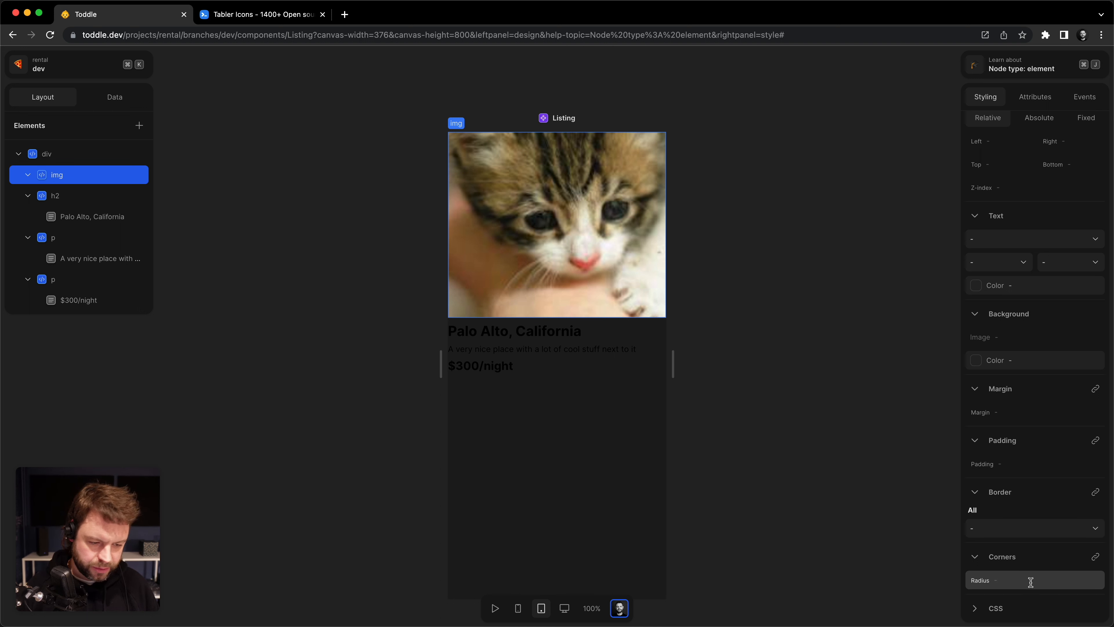
type("3")
key("Return")
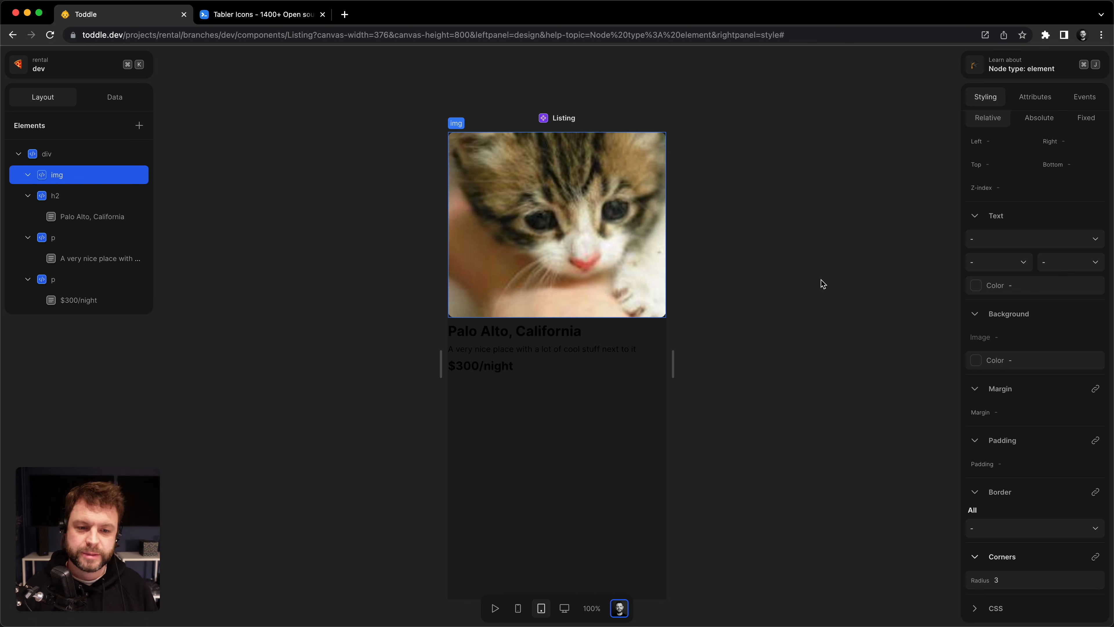
scroll(822, 283, "down", 2)
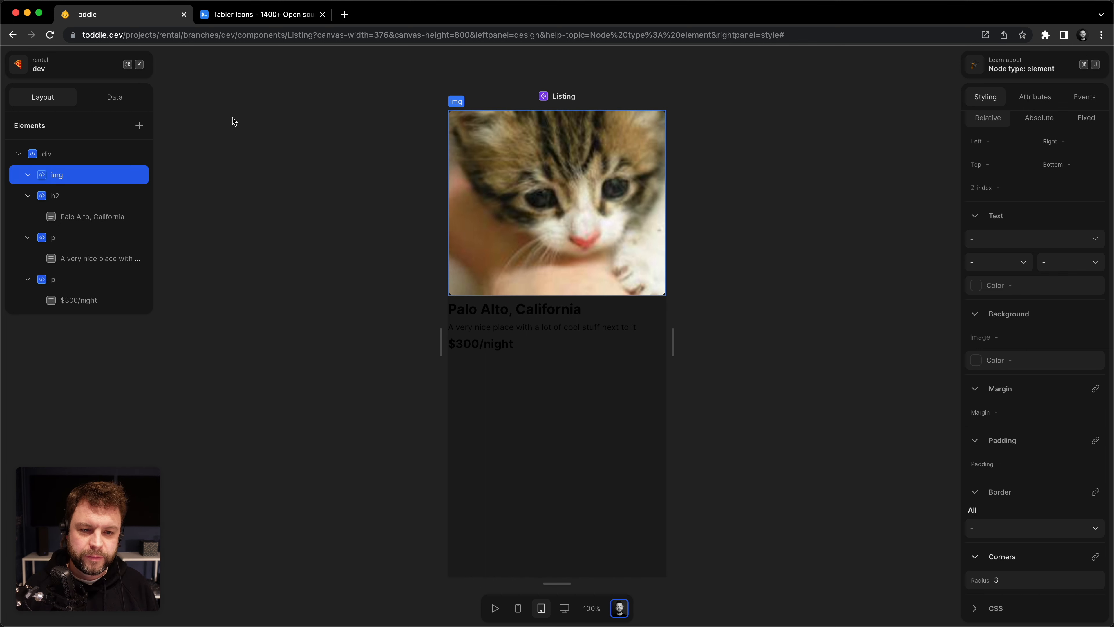
Open the HomePage and add the Listing component to its root div.
left_click(27, 65)
left_click(84, 141)
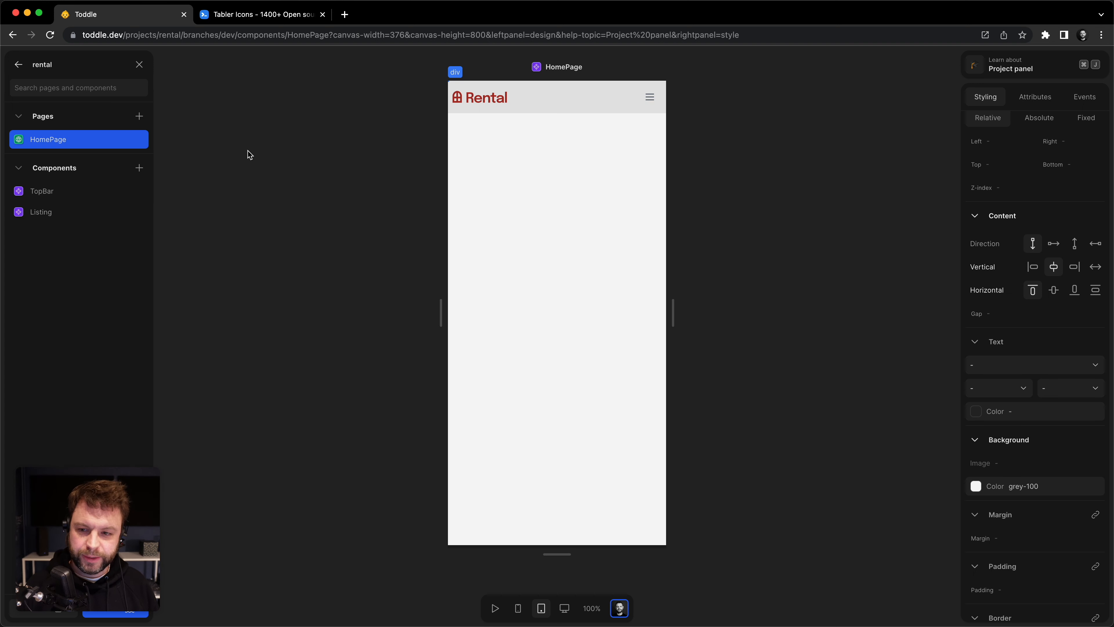
left_click(248, 151)
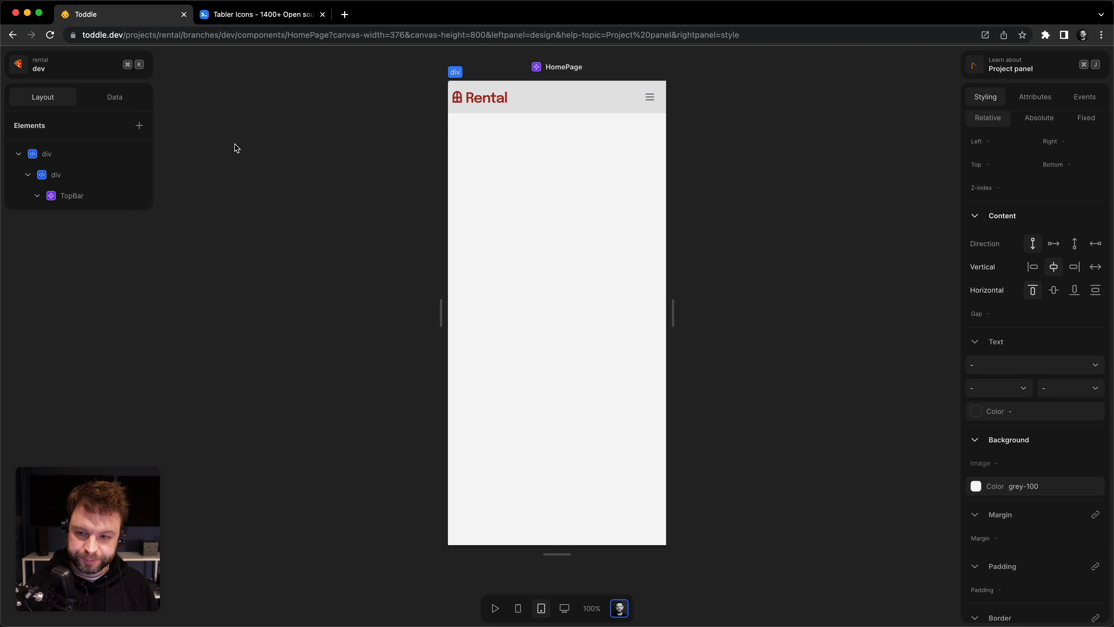
left_click(139, 126)
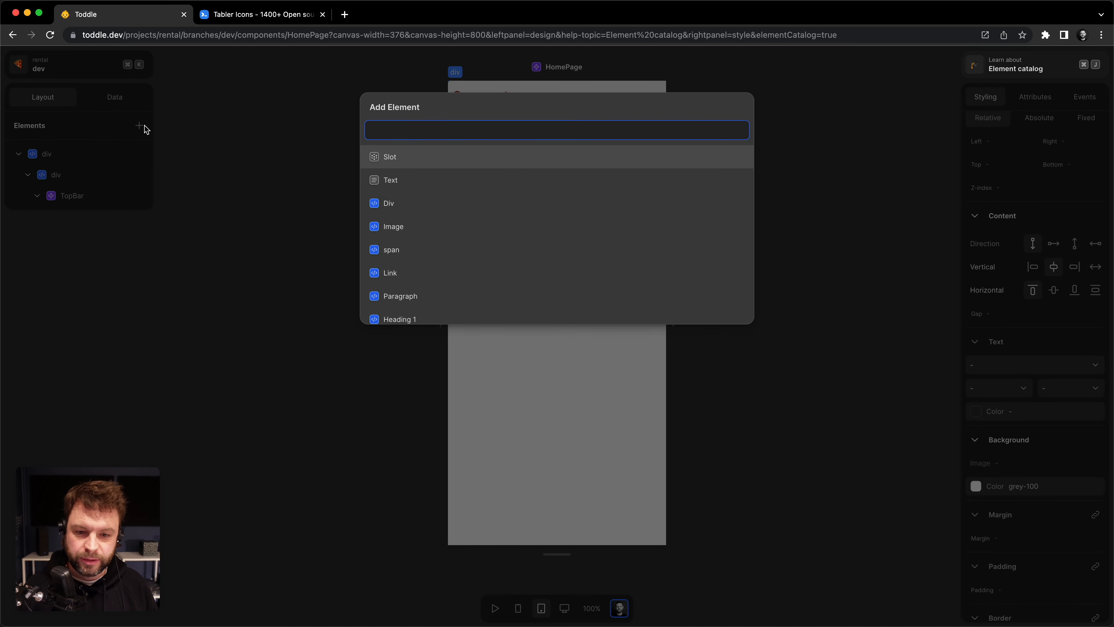
type("list")
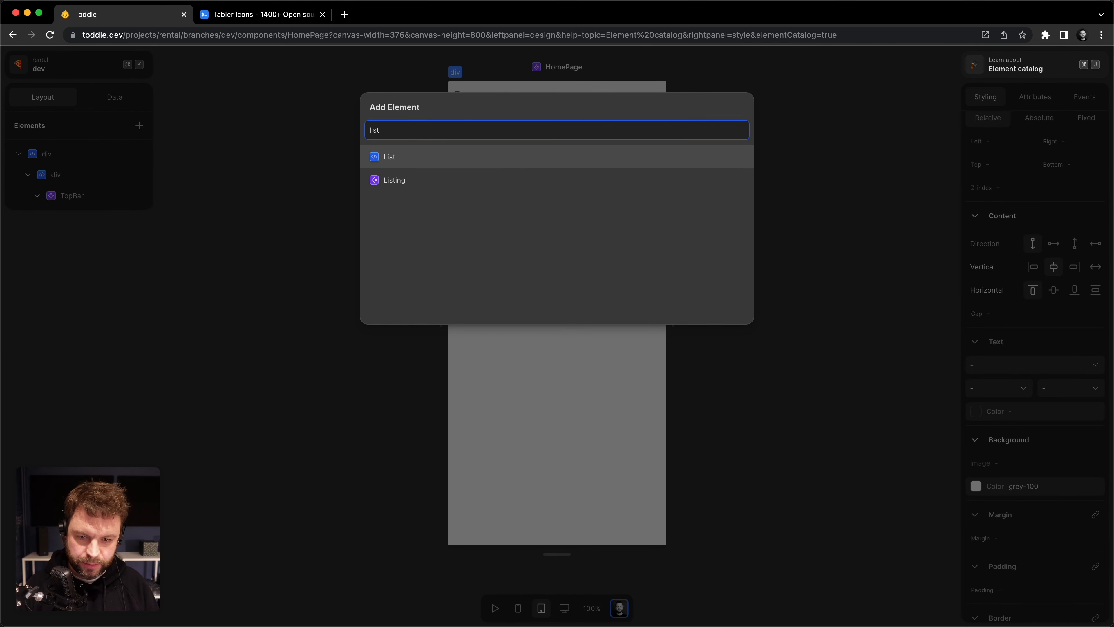
left_click(394, 174)
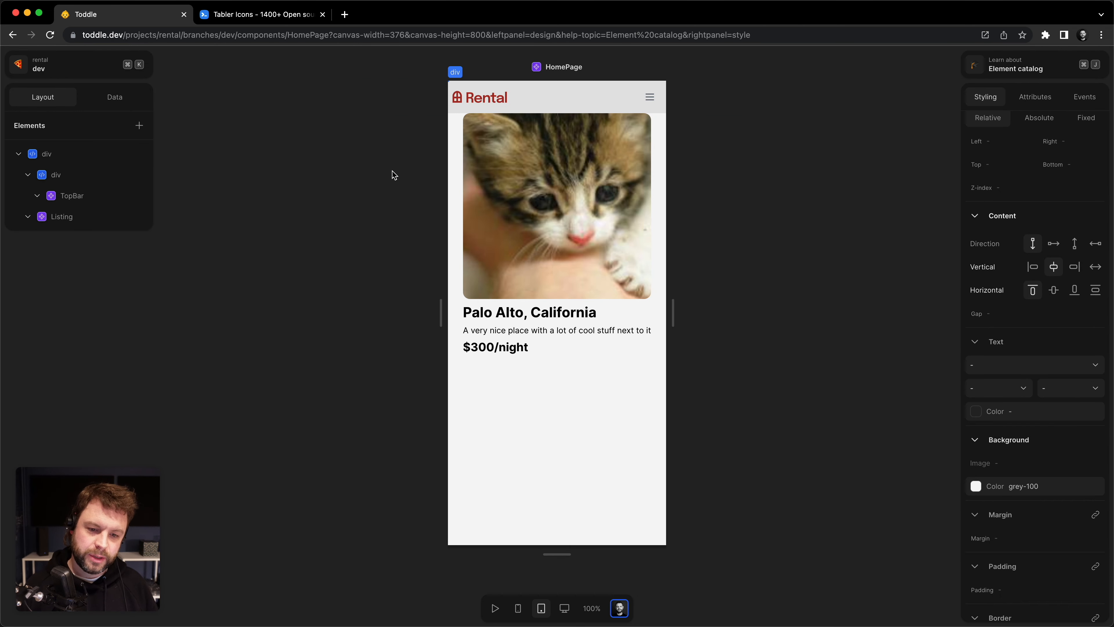
Add a div to the HomePage's root div, place it below the TopBar's div, and nest the Listing inside it.
left_click(114, 156)
type("ad")
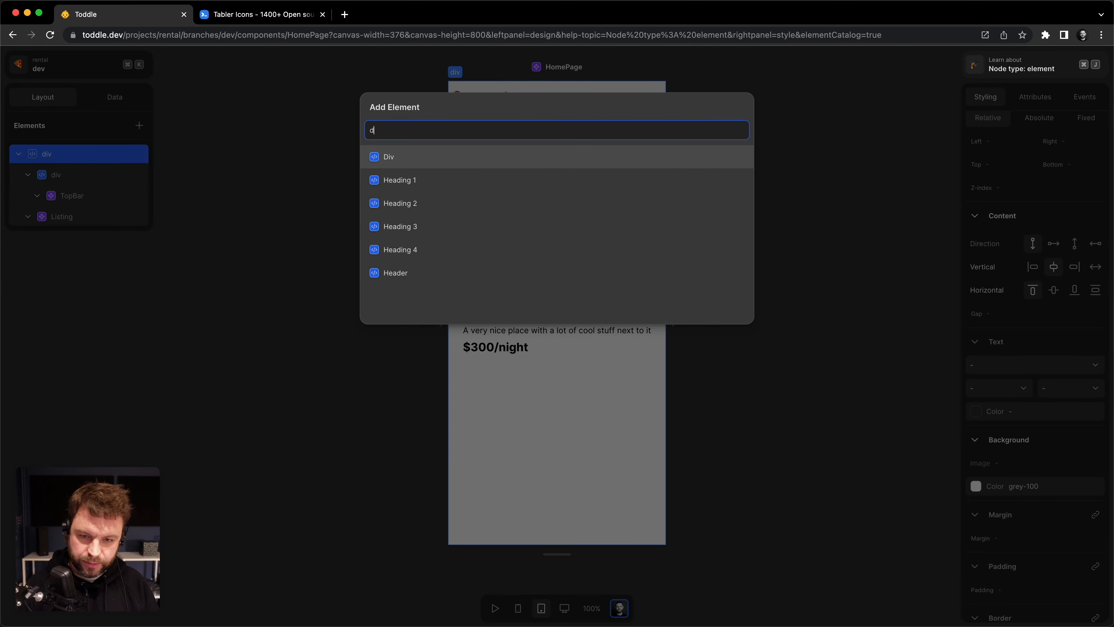
key("Return")
left_click_drag(97, 237, 30, 206)
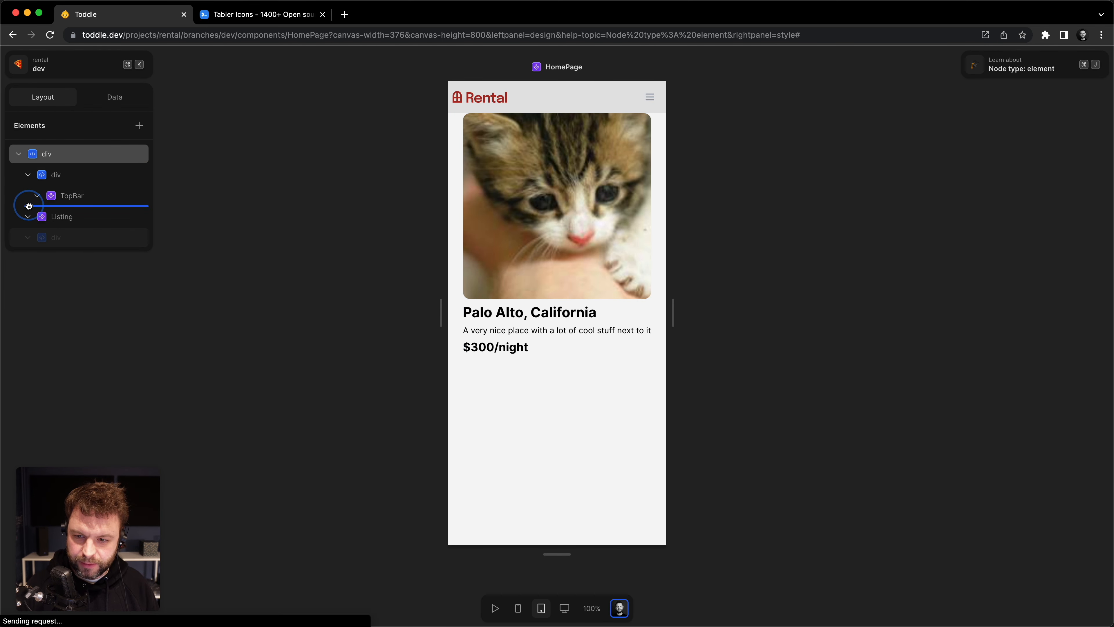
left_click(90, 240)
left_click_drag(110, 238, 108, 223)
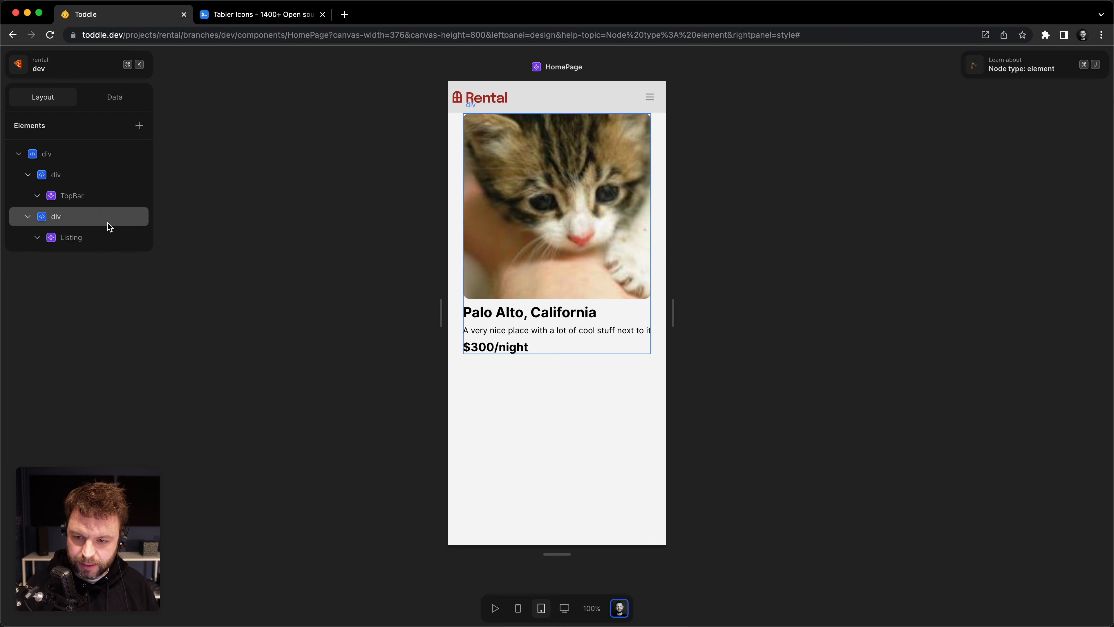
left_click(93, 240)
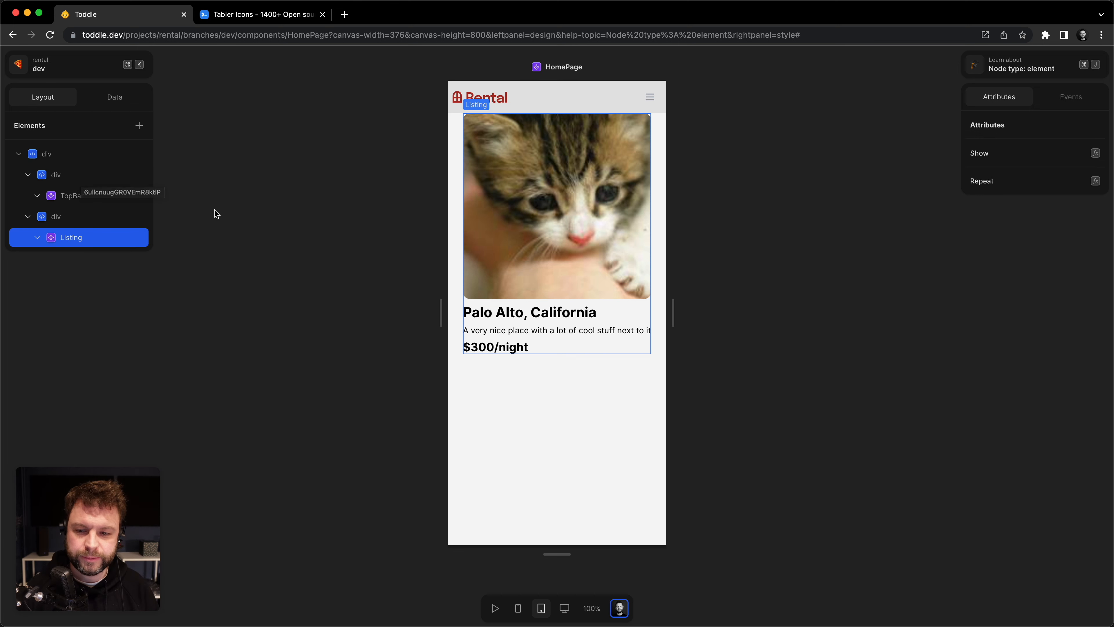
Set the padding of the div wrapping the Listing to 4.
left_click(80, 219)
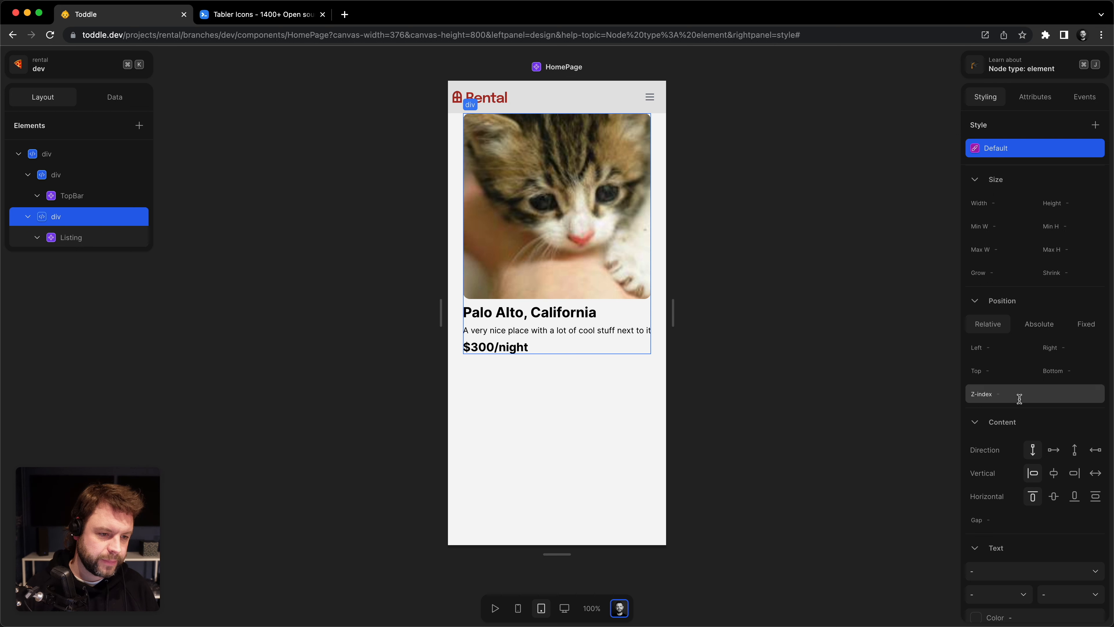
scroll(1027, 443, "down", 3)
scroll(1037, 532, "down", 1)
scroll(1038, 532, "down", 5)
left_click(1016, 461)
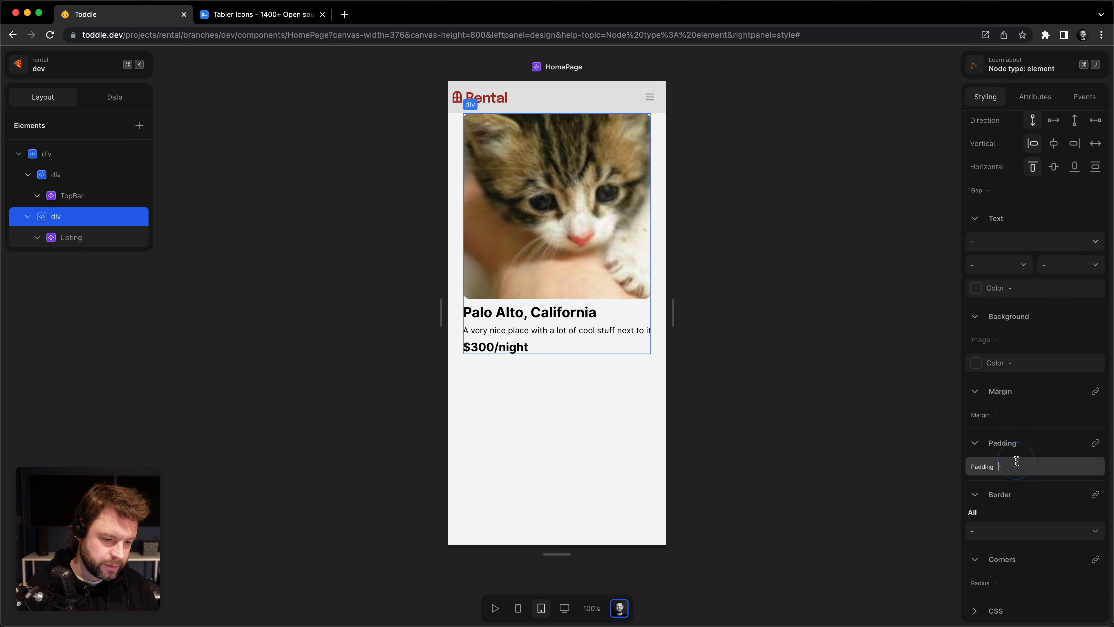
type("4")
key("Return")
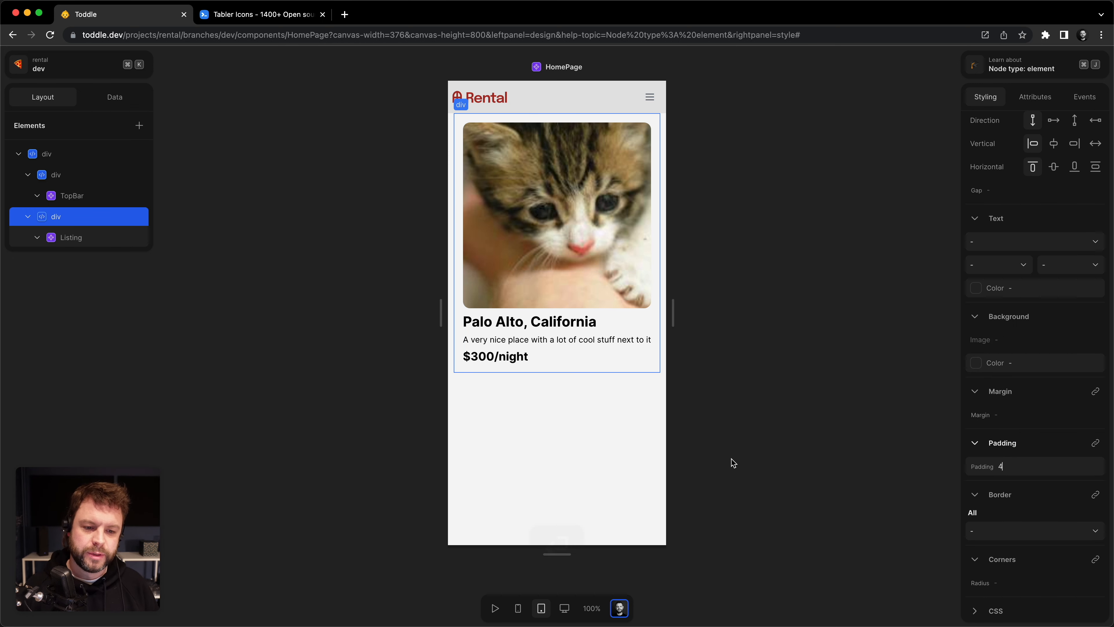